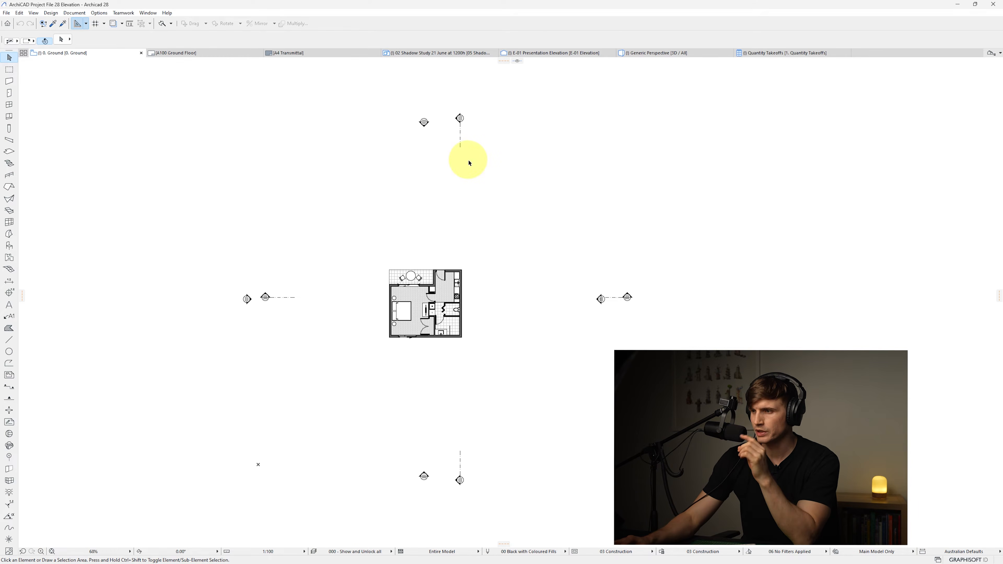
# Open the top elevation marker's view with current view settings, then return to the ground floor plan
pyautogui.click(423, 122)
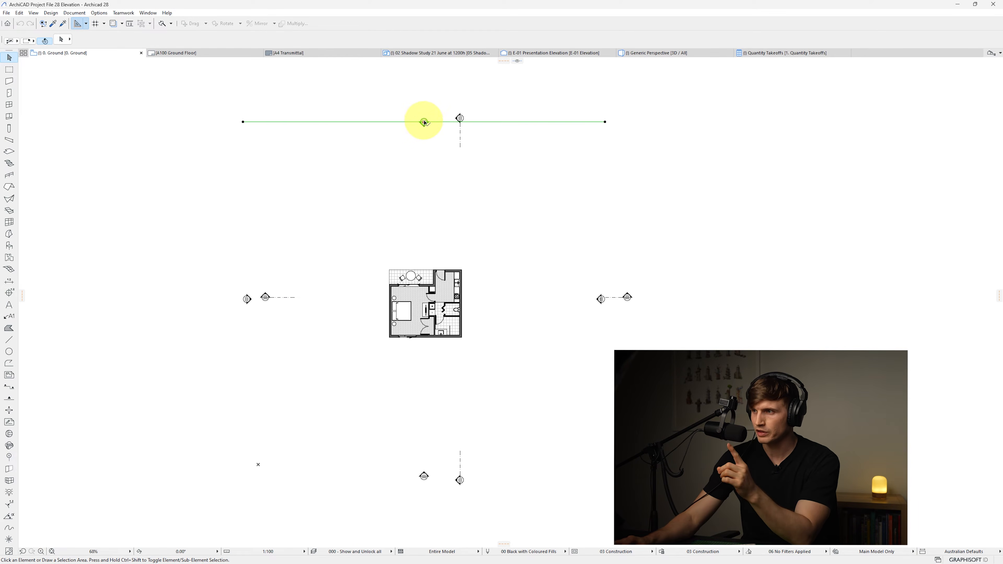
pyautogui.rightClick(348, 170)
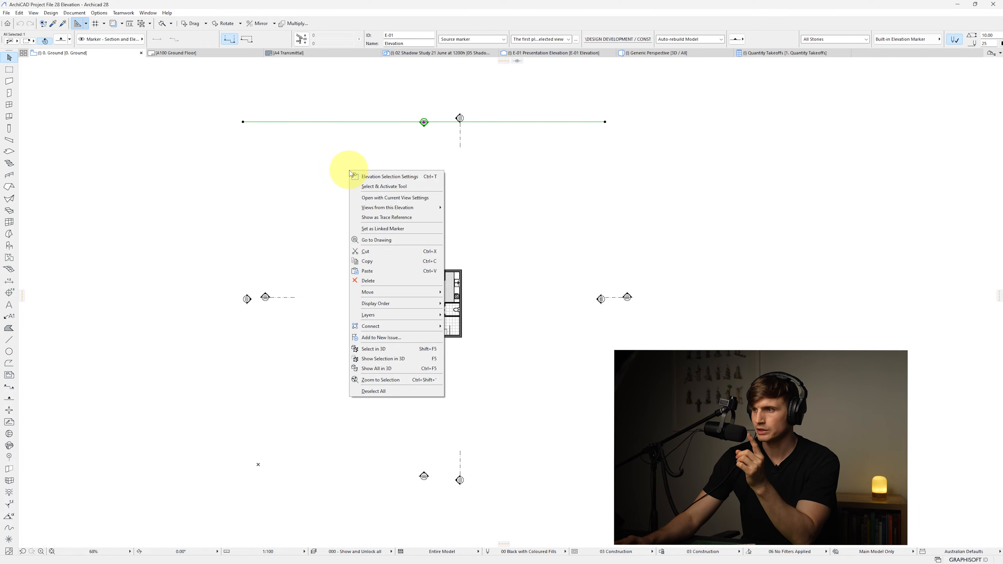
pyautogui.click(386, 198)
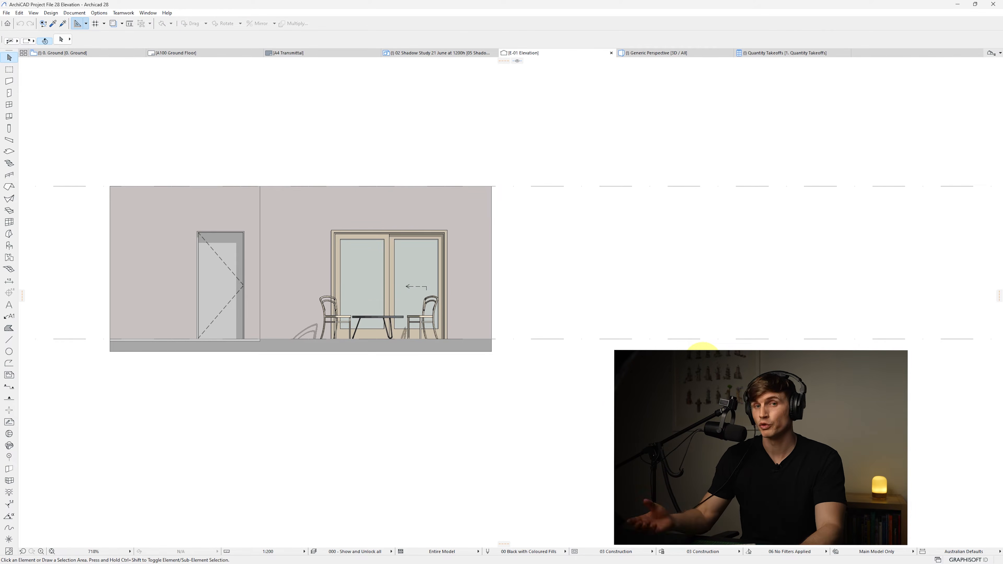
pyautogui.press('F2')
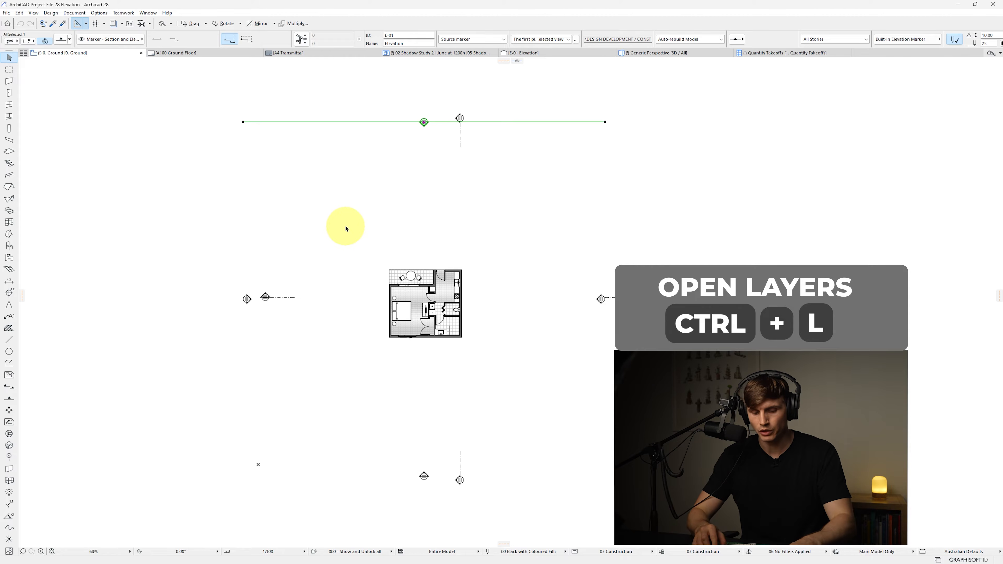
# In the Layers dialog, select all layers and set them all visible, then confirm
pyautogui.hotkey('ctrl', 'l')
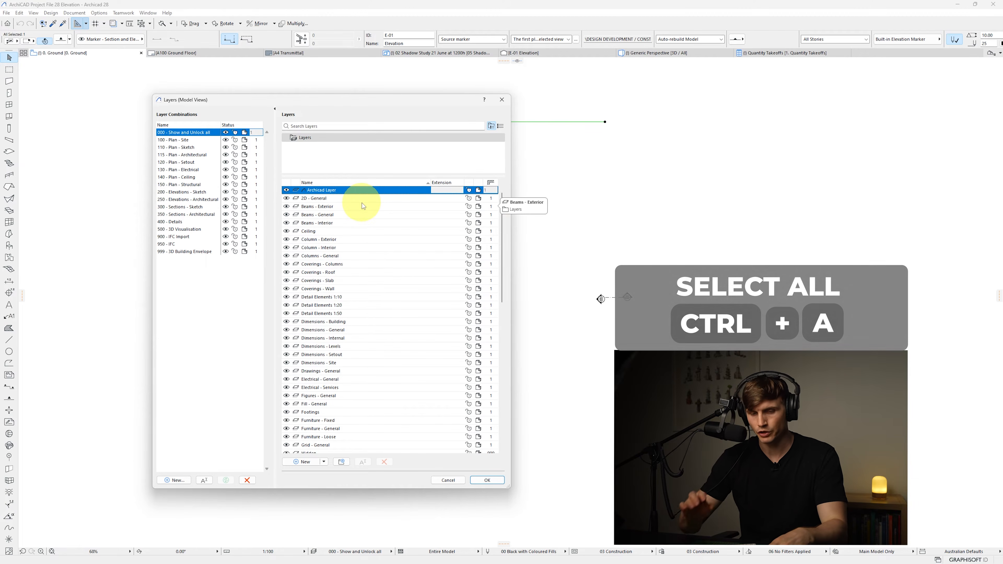
pyautogui.hotkey('ctrl', 'a')
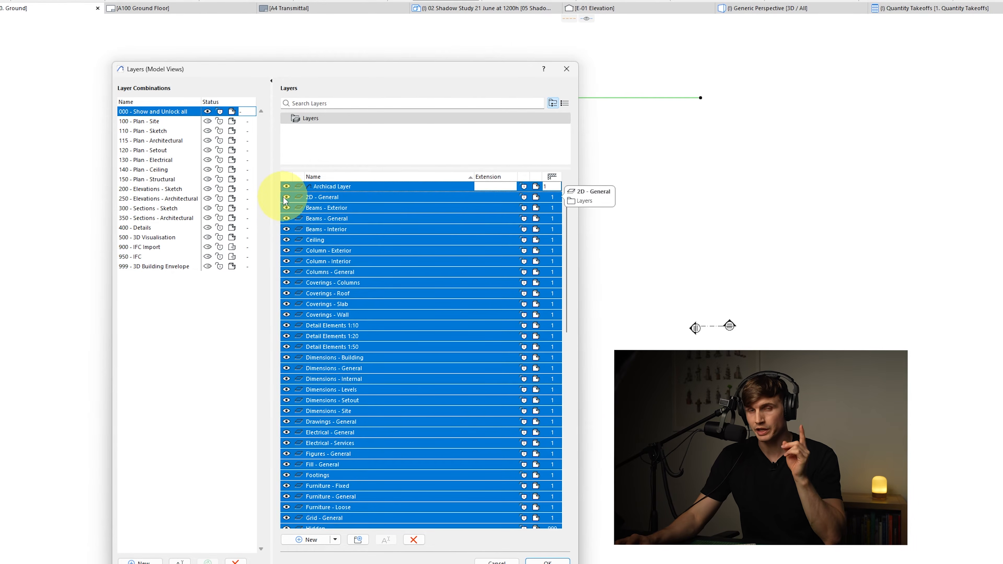
pyautogui.click(287, 197)
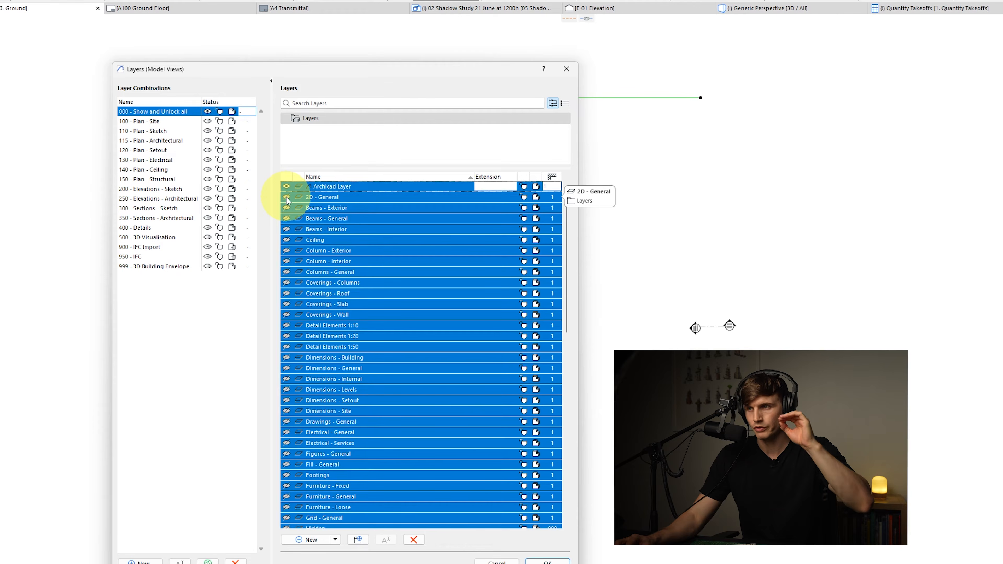
pyautogui.click(286, 196)
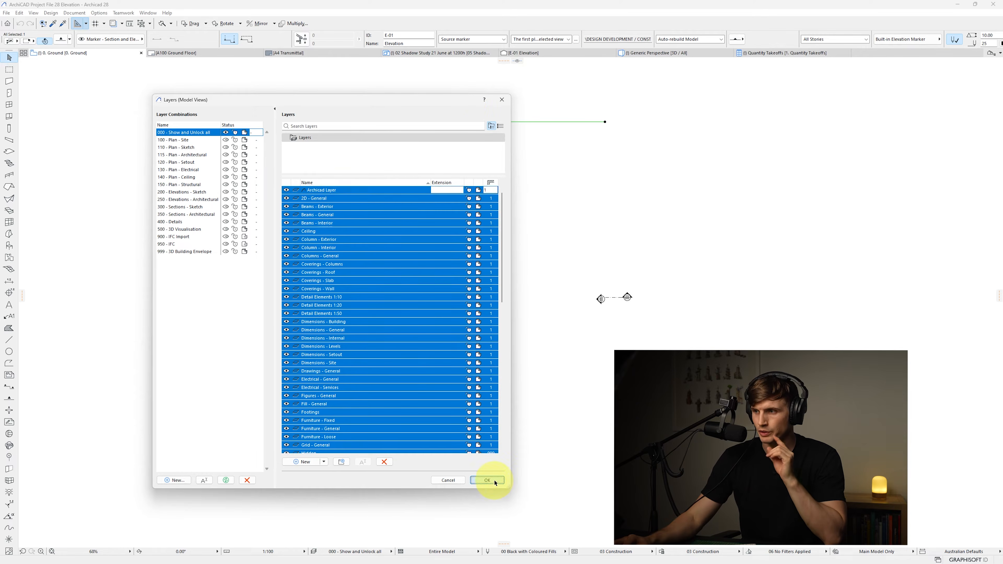
pyautogui.click(486, 480)
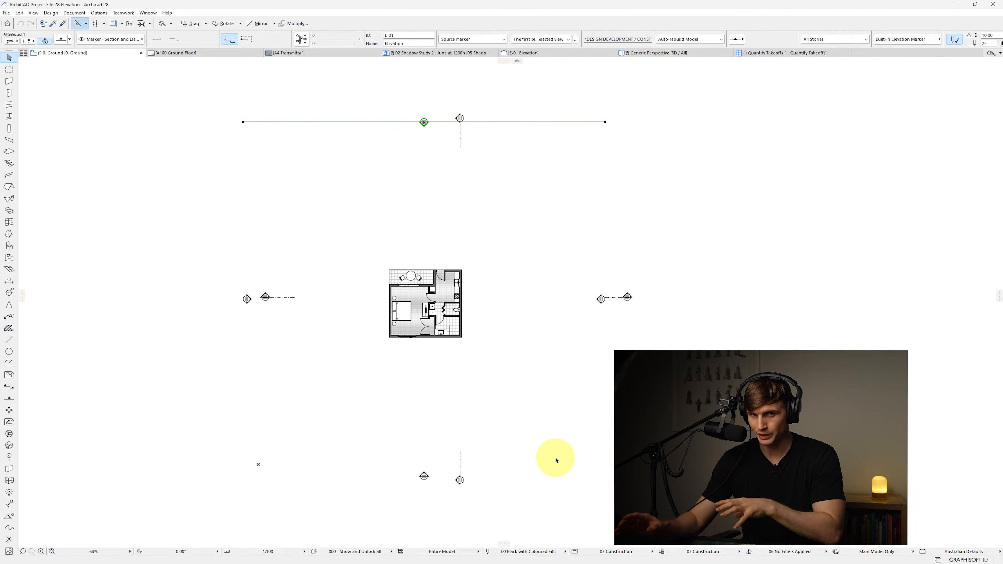
# Reopen the elevation from its marker with current view settings, look it over, and return to the floor plan
pyautogui.rightClick(389, 182)
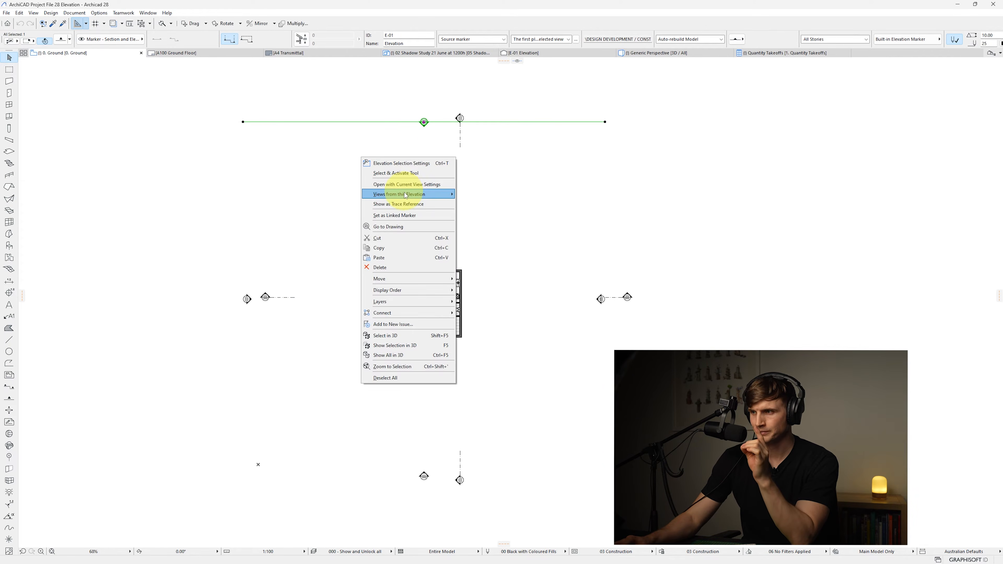
pyautogui.click(406, 184)
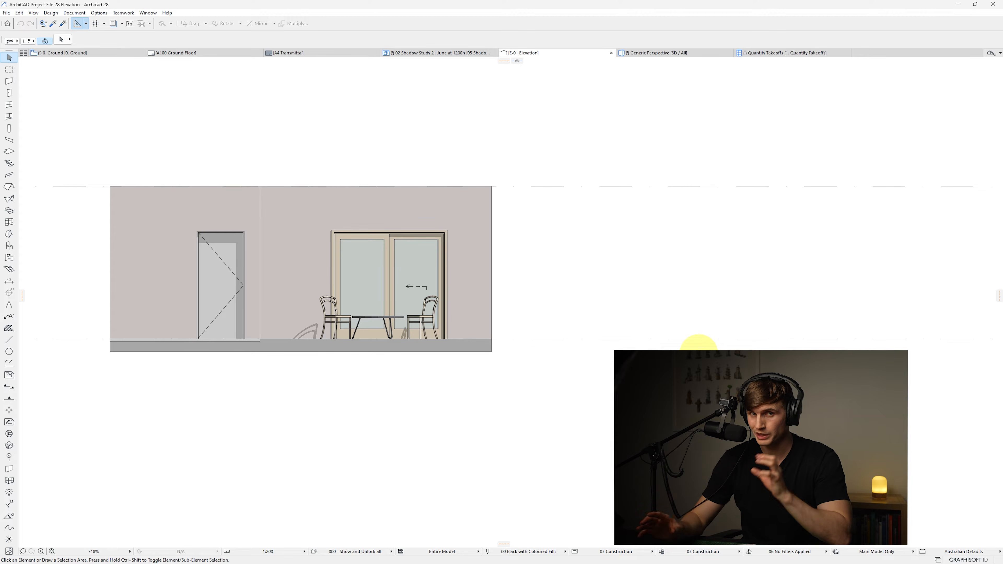
pyautogui.moveTo(385, 365); pyautogui.dragTo(365, 399, button='middle')
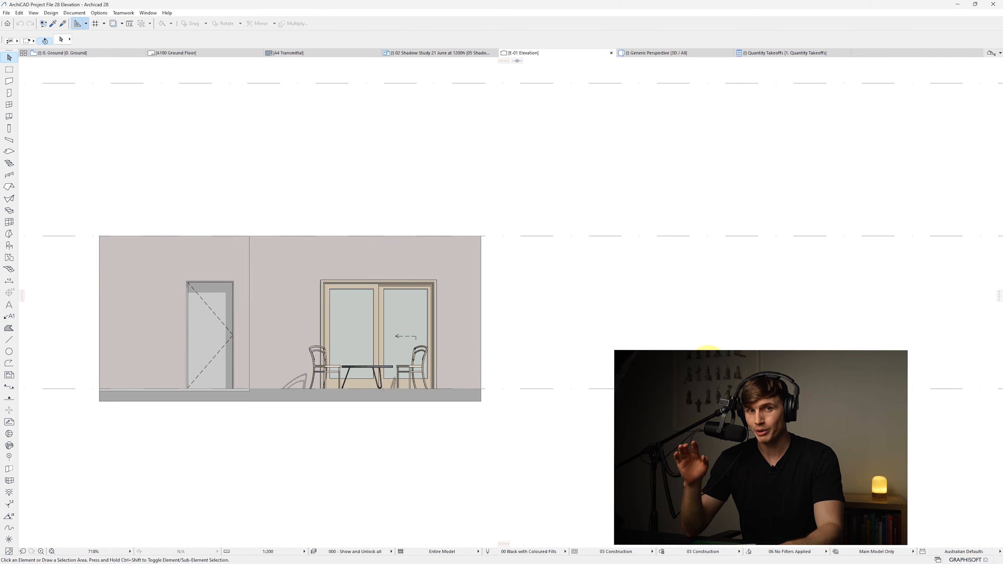
pyautogui.press('F2')
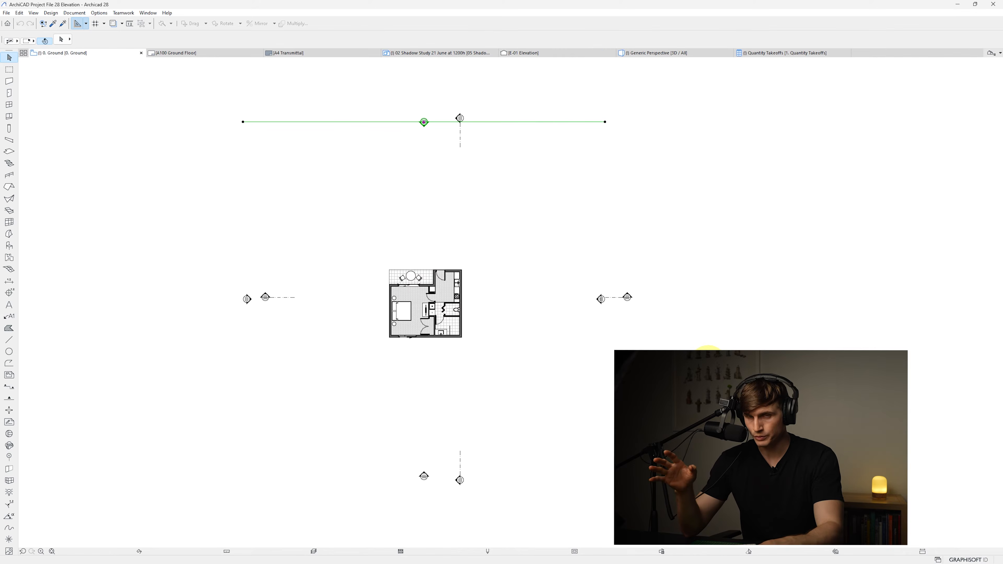
# Draw a rectangular roof with the Roof tool from the plan's lower-left corner to its upper-right corner
pyautogui.press('Escape')
pyautogui.scroll(5, 470, 306)
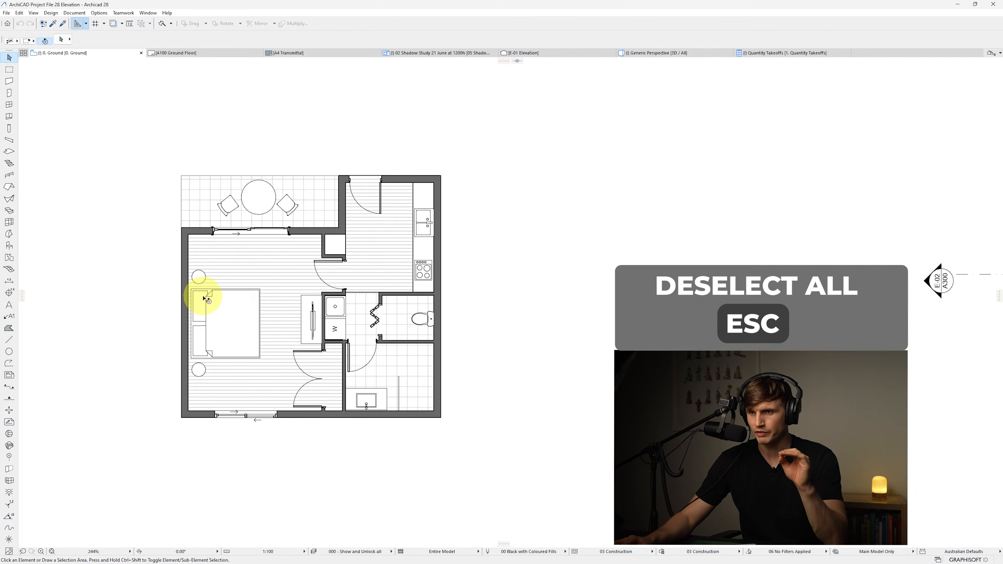
pyautogui.click(8, 188)
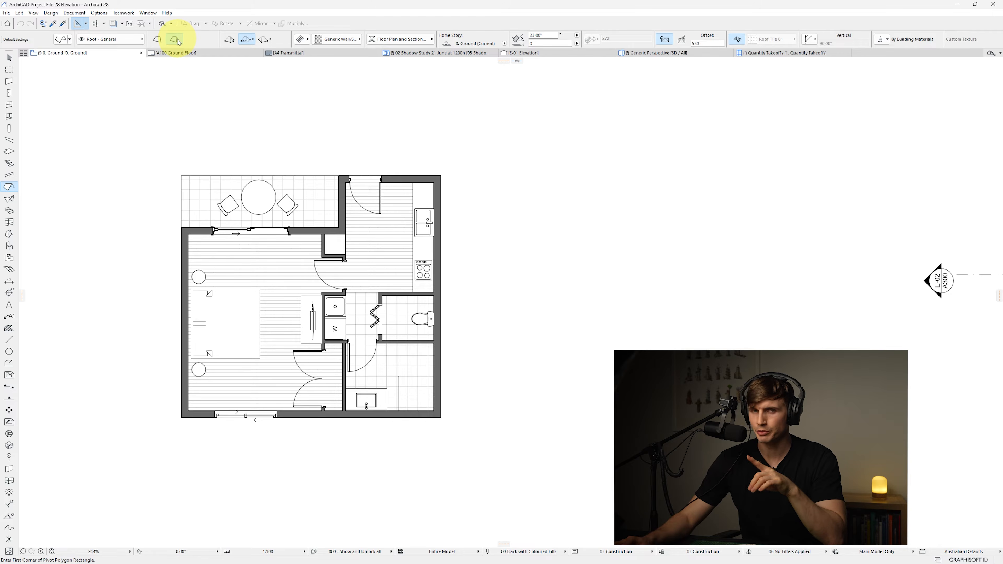
pyautogui.click(176, 40)
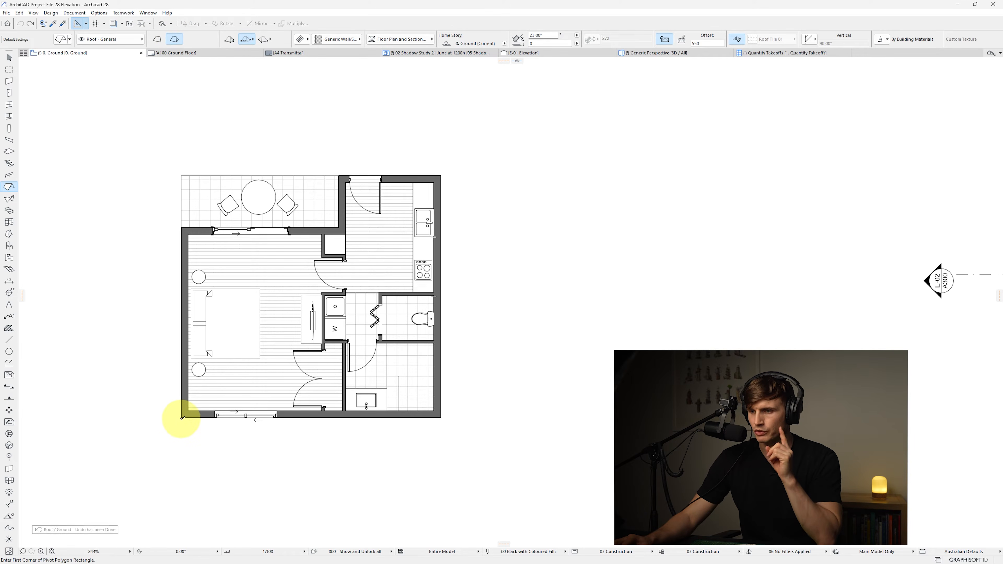
pyautogui.click(181, 417)
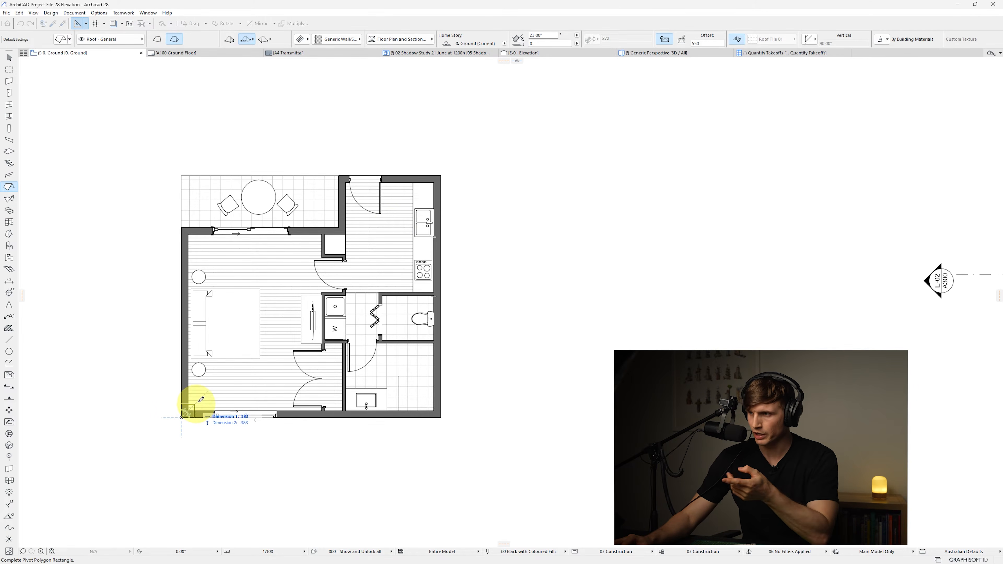
pyautogui.click(441, 174)
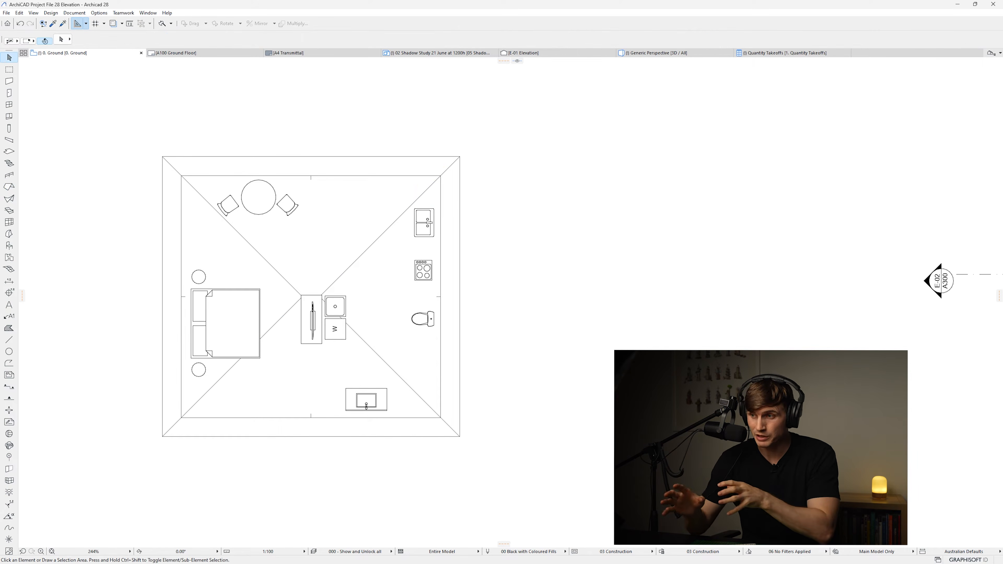
# Set the roof's floor plan display to Projected with Overhead and show it on All Stories
pyautogui.hotkey('ctrl', 'a')
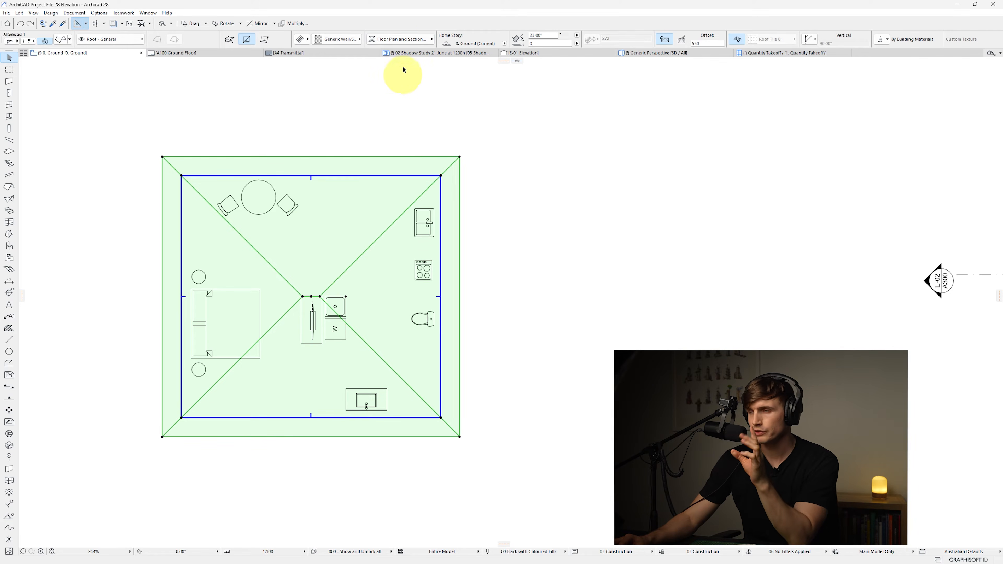
pyautogui.click(399, 38)
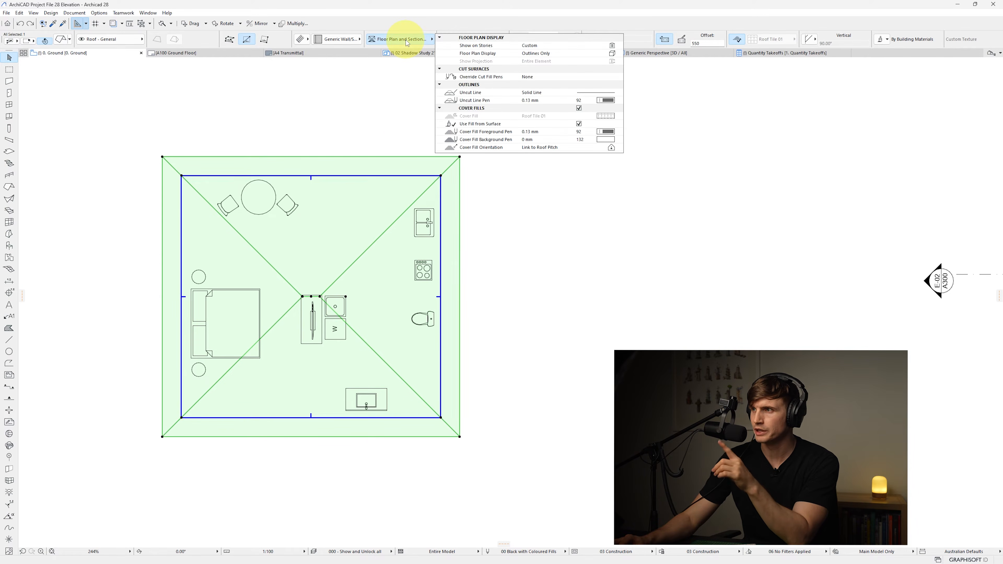
pyautogui.click(612, 54)
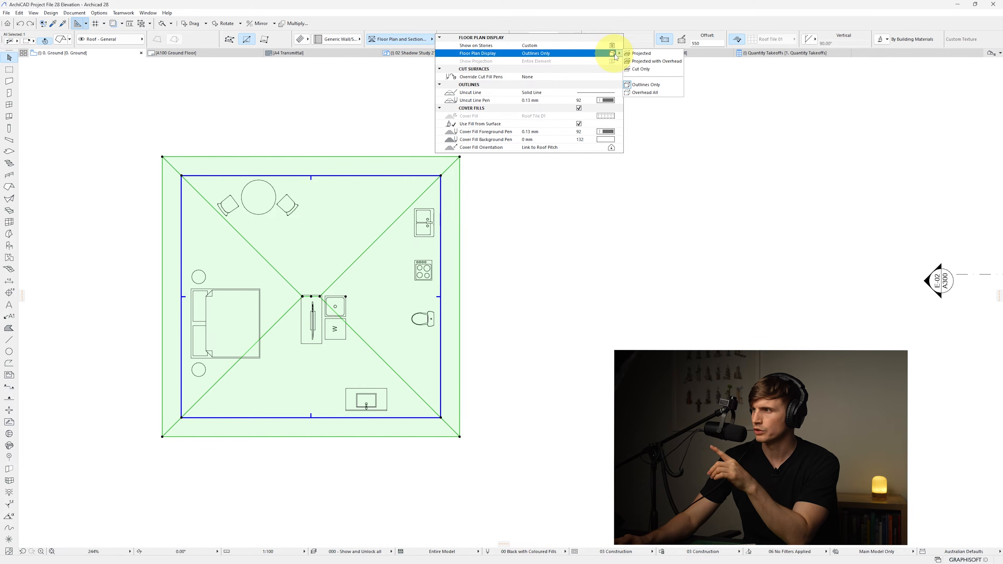
pyautogui.click(647, 61)
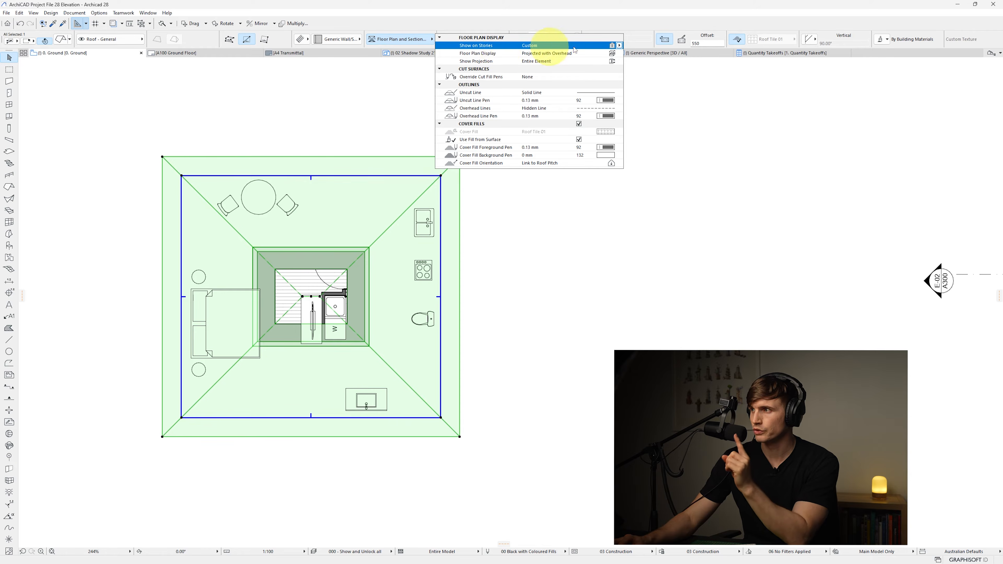
pyautogui.click(618, 46)
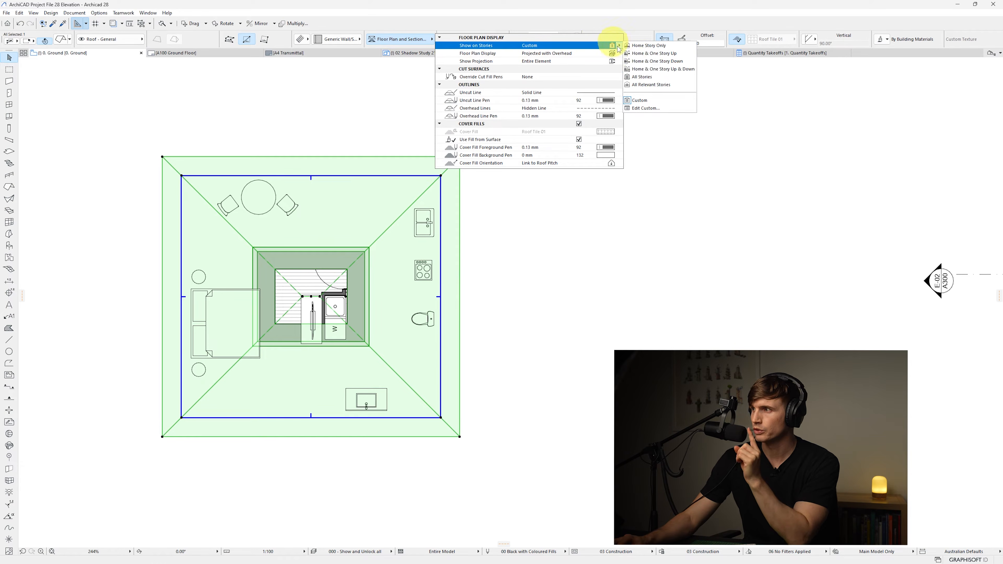
pyautogui.click(645, 77)
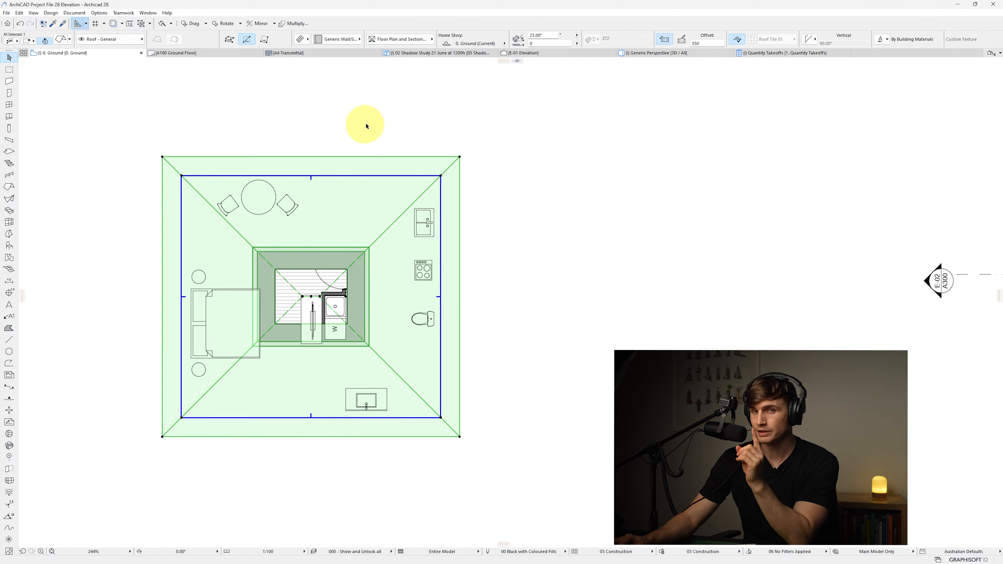
# Change the roof's home story to 2. Roof and deselect it
pyautogui.click(504, 44)
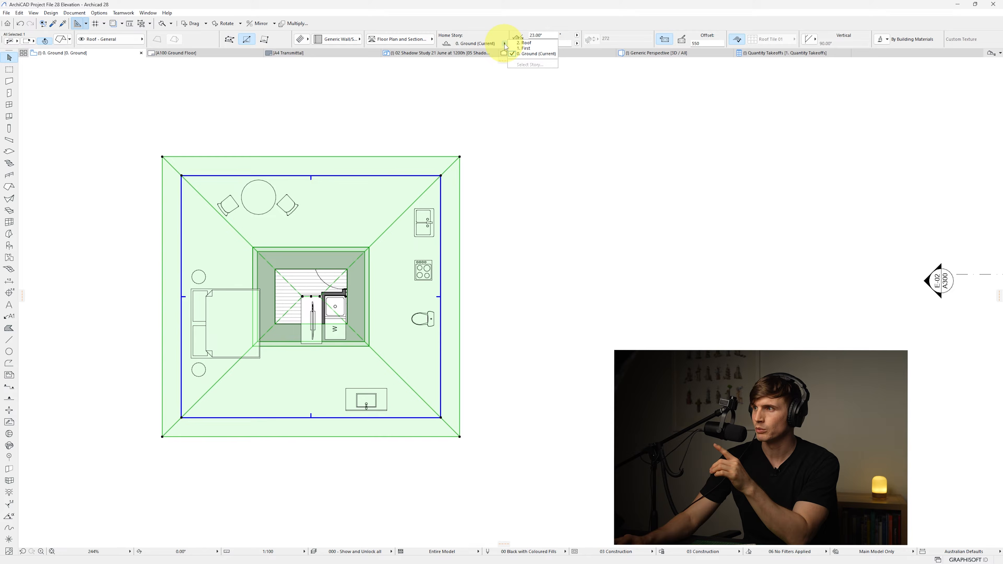
pyautogui.click(530, 44)
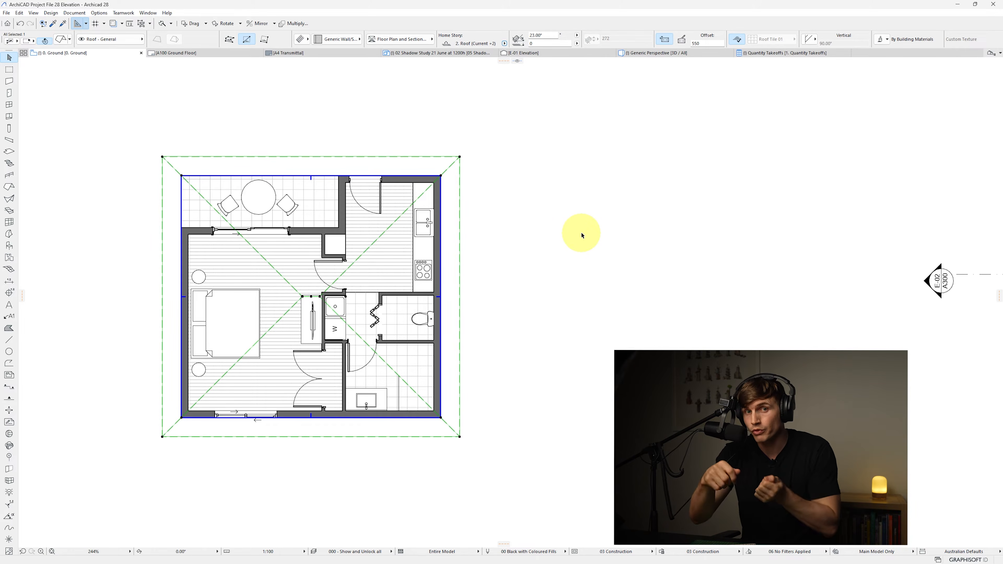
pyautogui.click(540, 337)
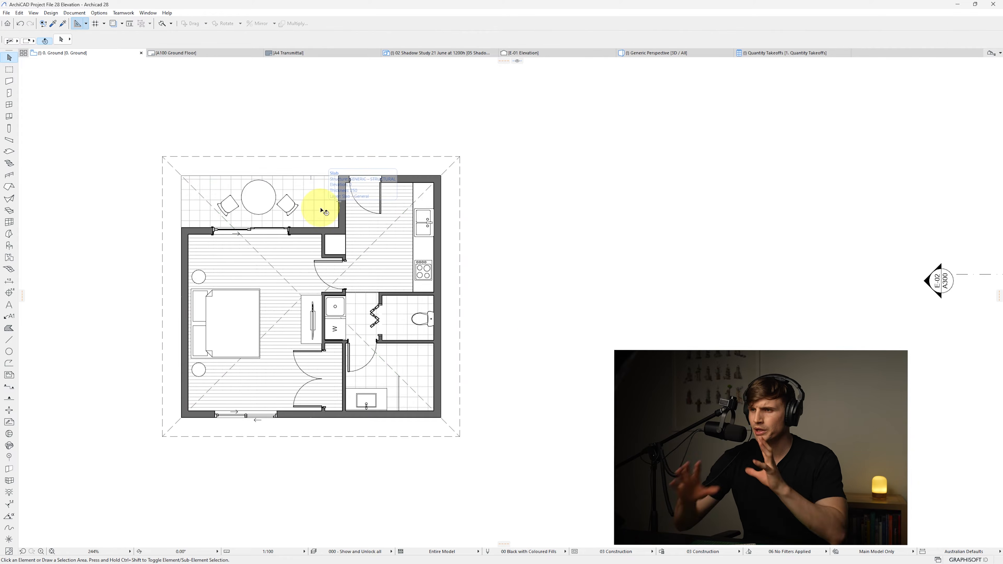
# Offset the balcony slab's top edge outward by 1500
pyautogui.click(322, 210)
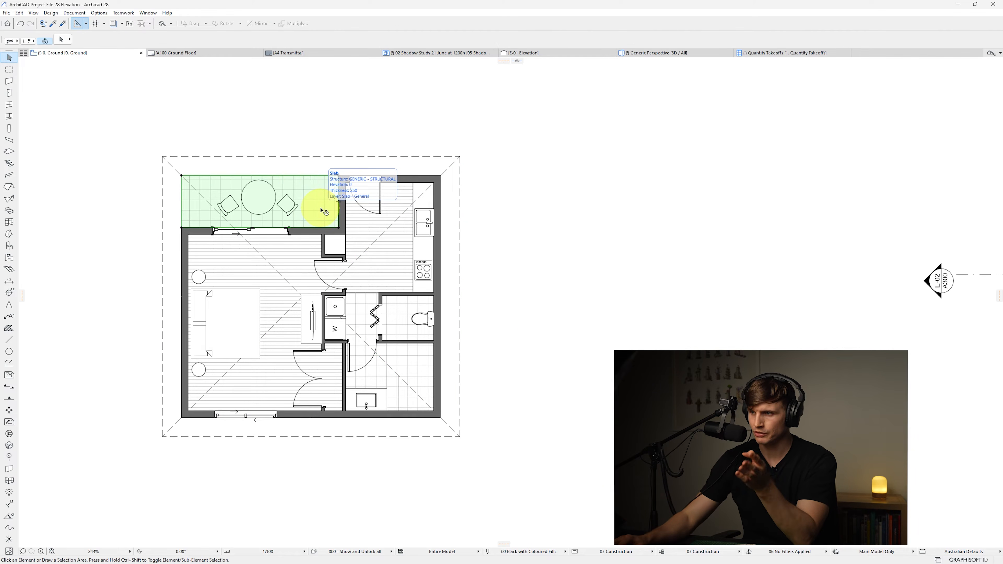
pyautogui.click(307, 176)
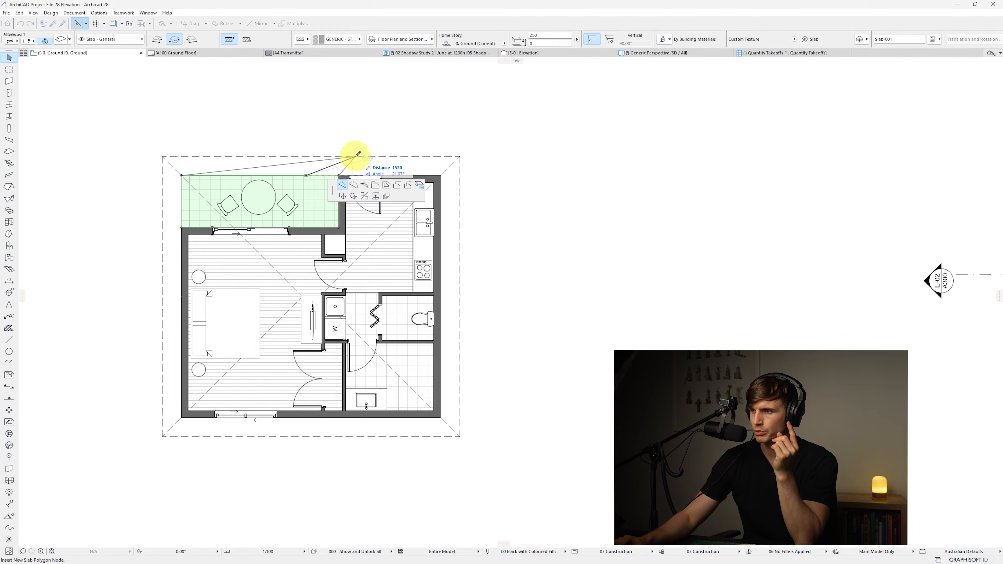
pyautogui.press('Escape')
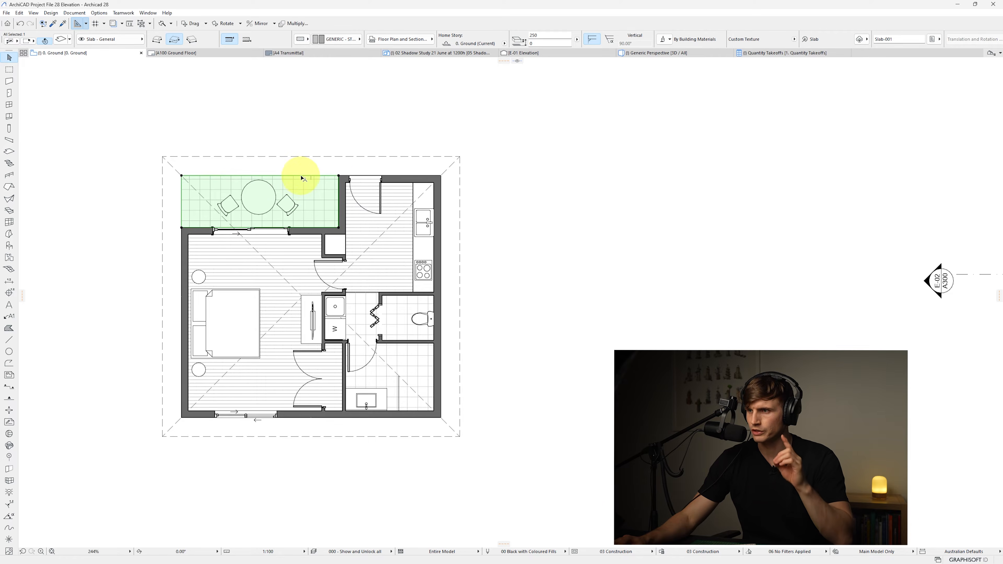
pyautogui.click(302, 178)
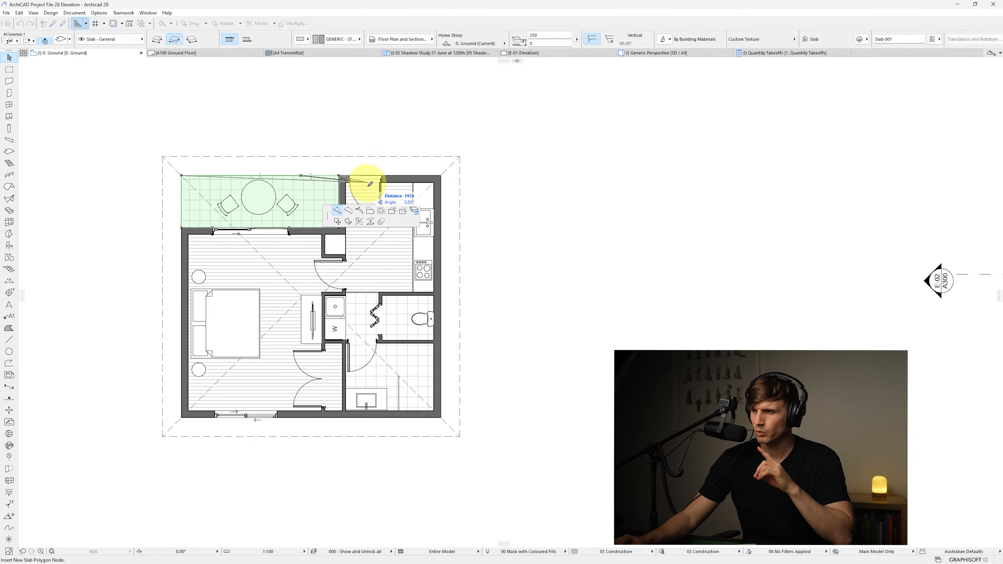
pyautogui.click(371, 212)
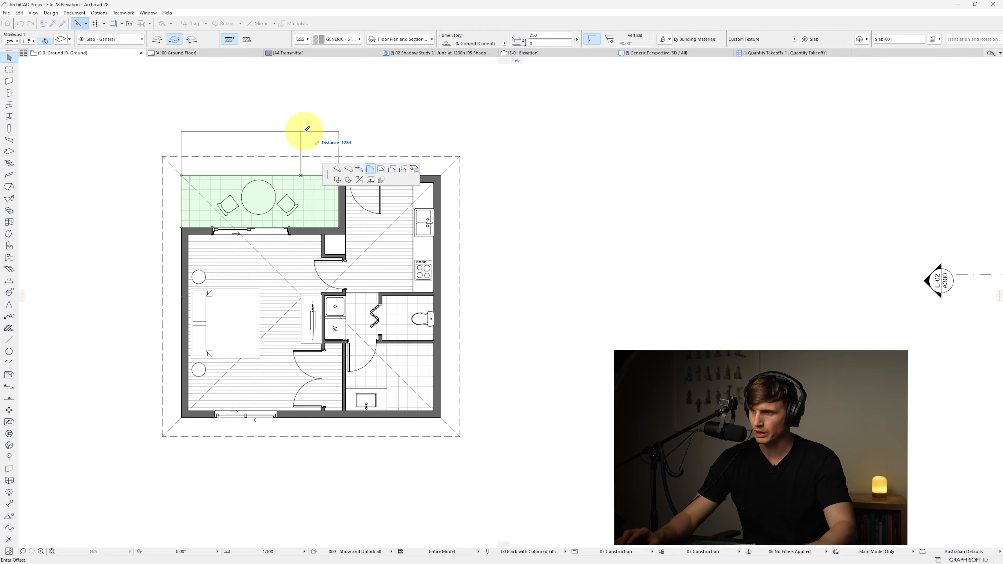
pyautogui.press('Tab')
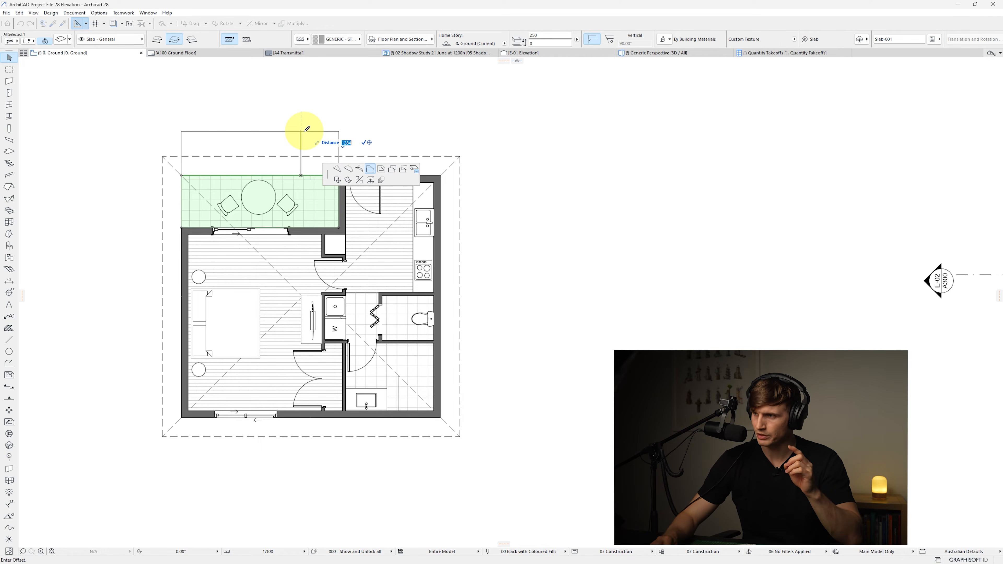
pyautogui.write('1500')
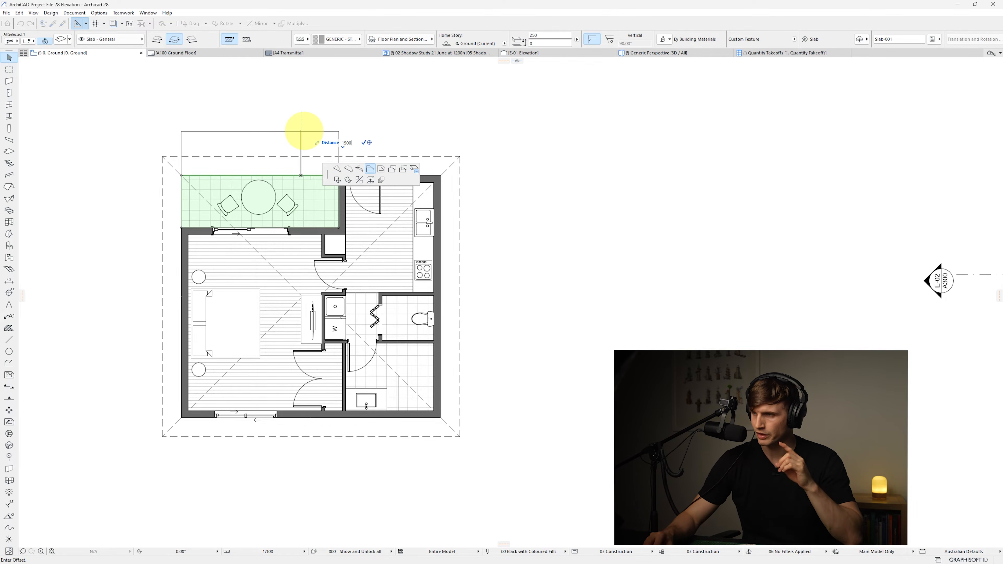
pyautogui.press('Return')
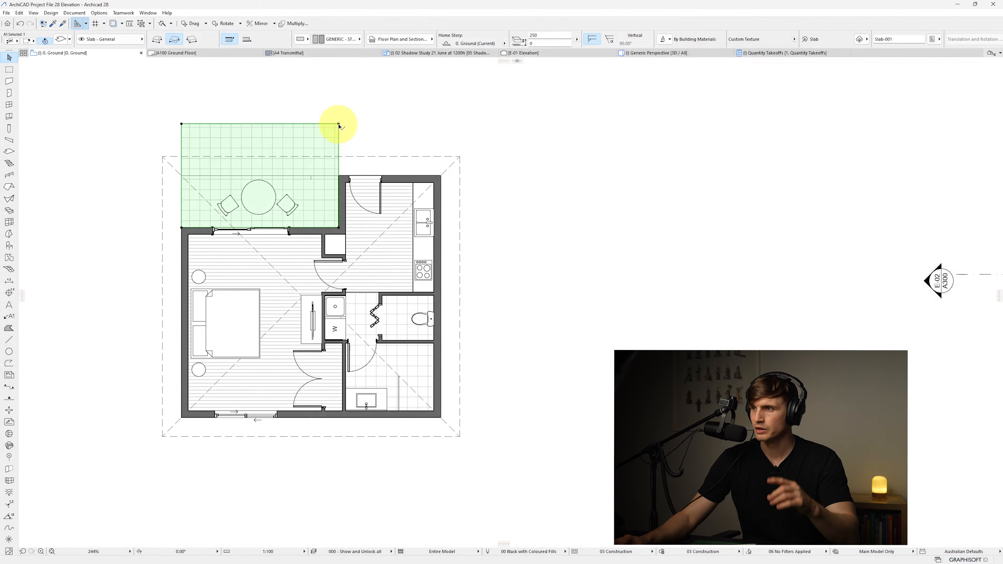
# Add a 2950 by 1500 rectangle to the balcony slab so it extends across to the plan's right edge
pyautogui.click(338, 124)
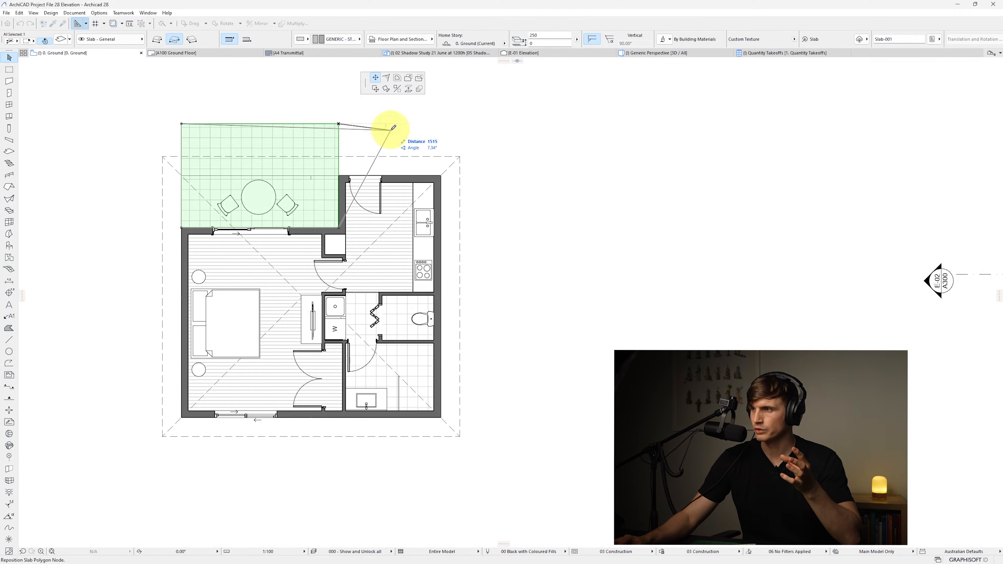
pyautogui.click(409, 79)
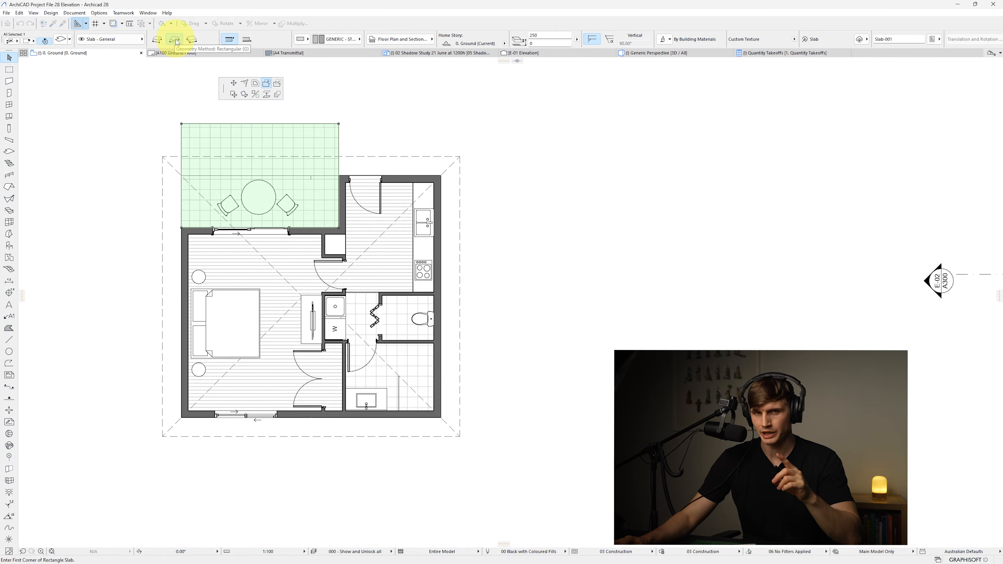
pyautogui.click(340, 123)
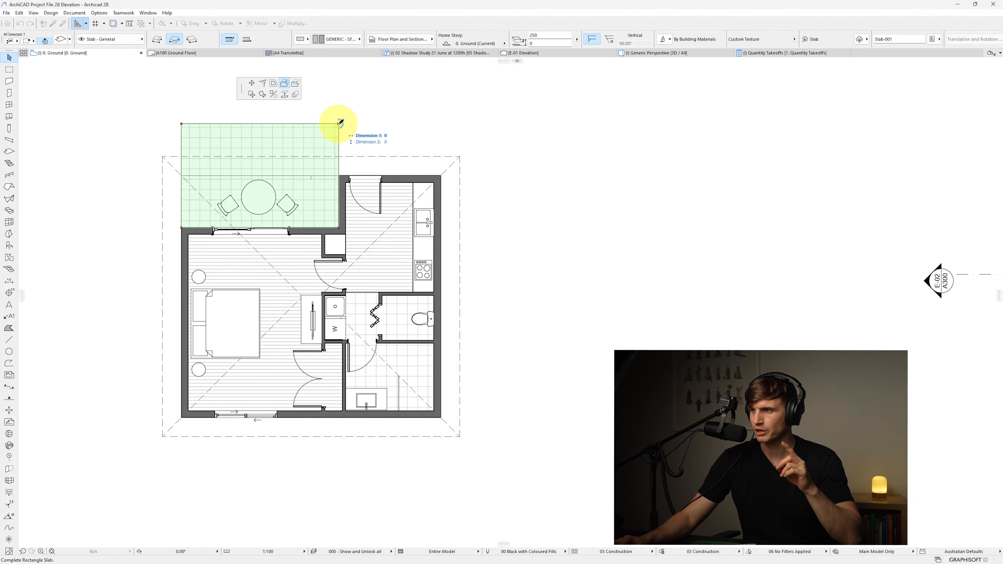
pyautogui.click(441, 174)
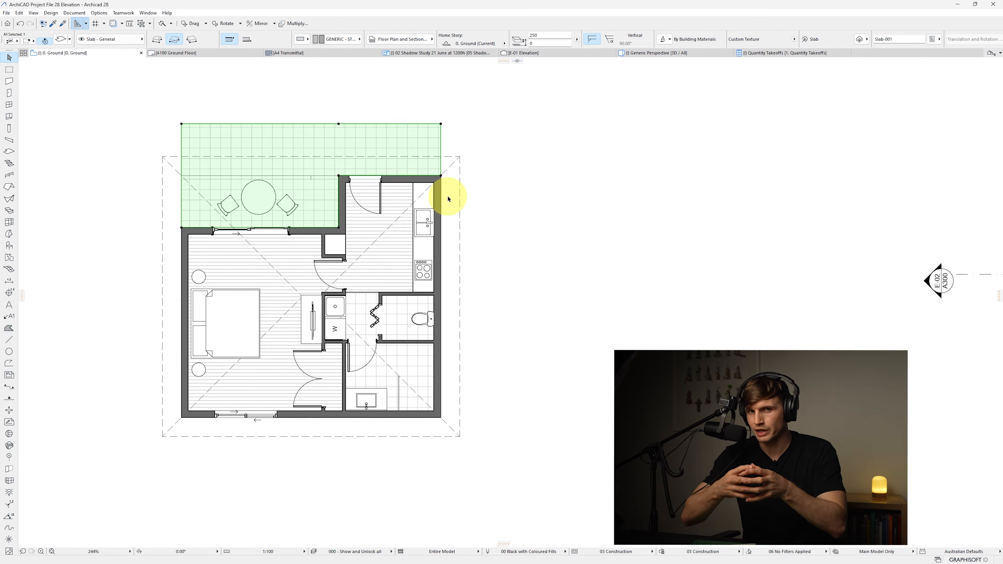
pyautogui.press('Escape')
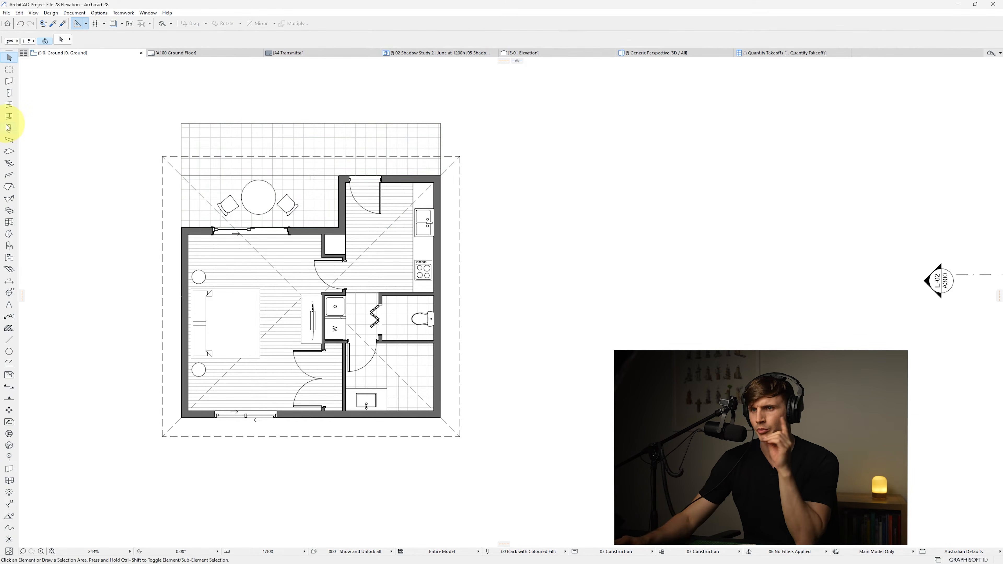
# Start the Column tool and set its building material to GENERIC - STRUCTURAL and its size to 300
pyautogui.click(9, 128)
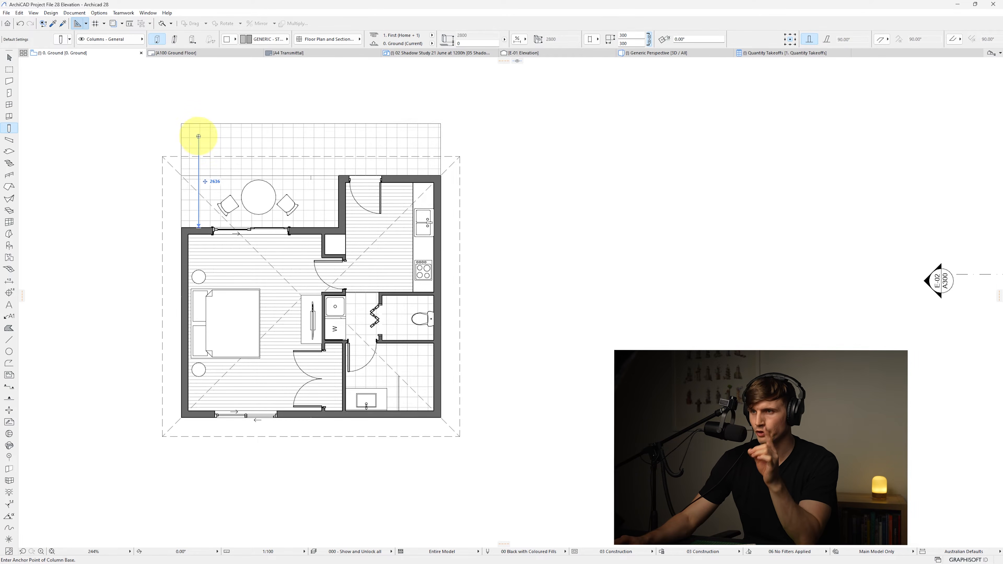
pyautogui.click(256, 42)
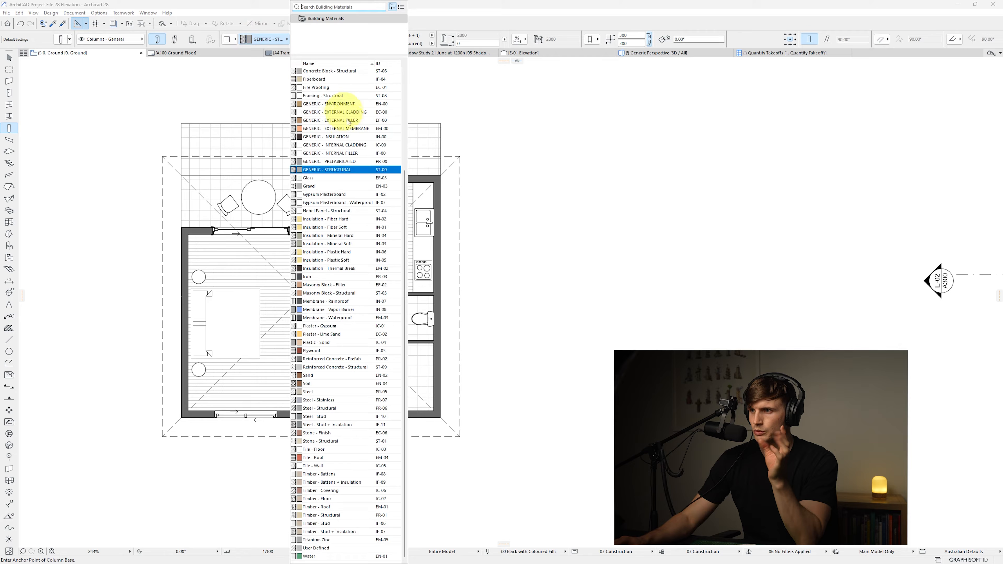
pyautogui.click(343, 162)
pyautogui.moveTo(632, 36); pyautogui.dragTo(536, 34)
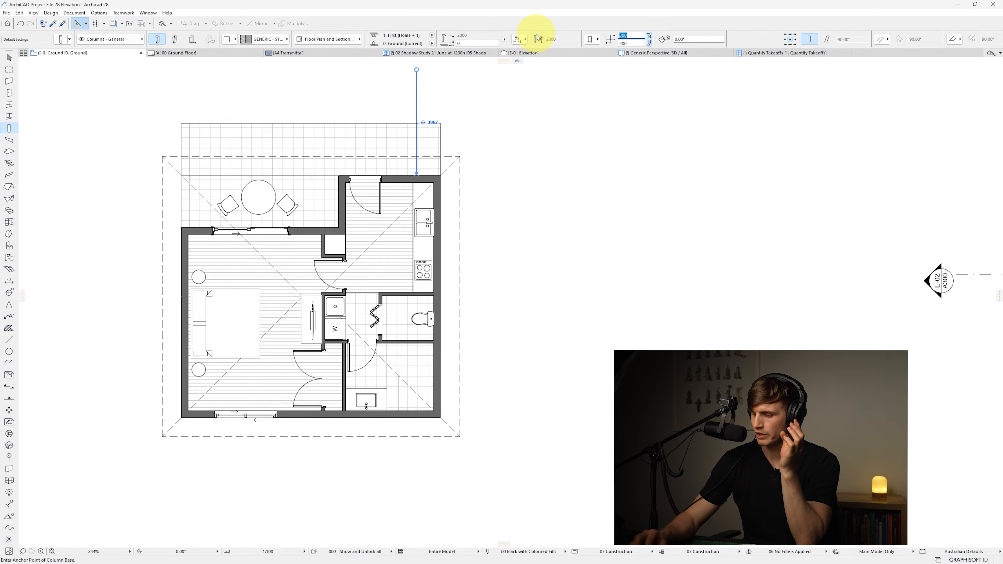
pyautogui.write('300')
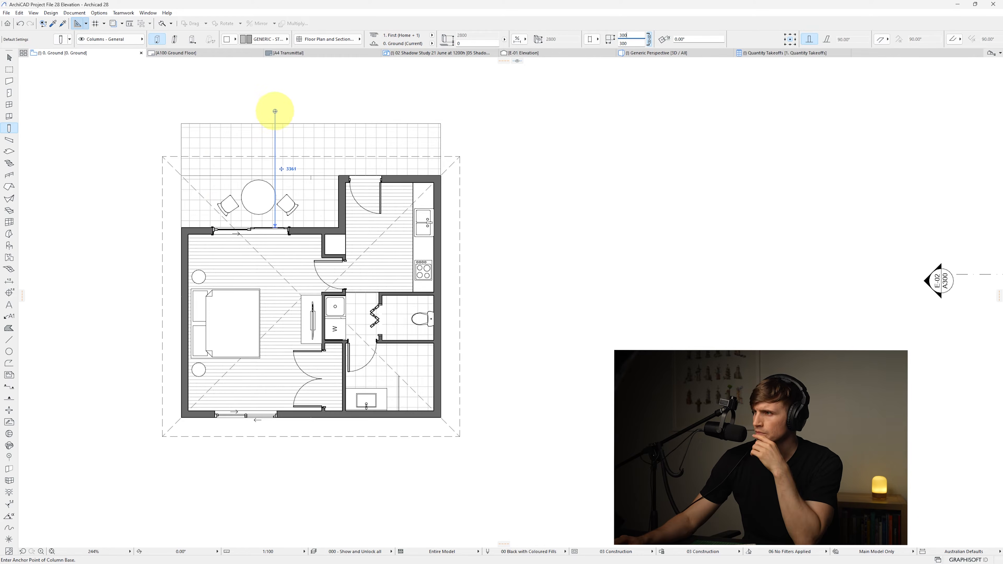
# Place corner-anchored columns at the balcony slab's upper-left and upper-right corners
pyautogui.scroll(-3, 356, 38)
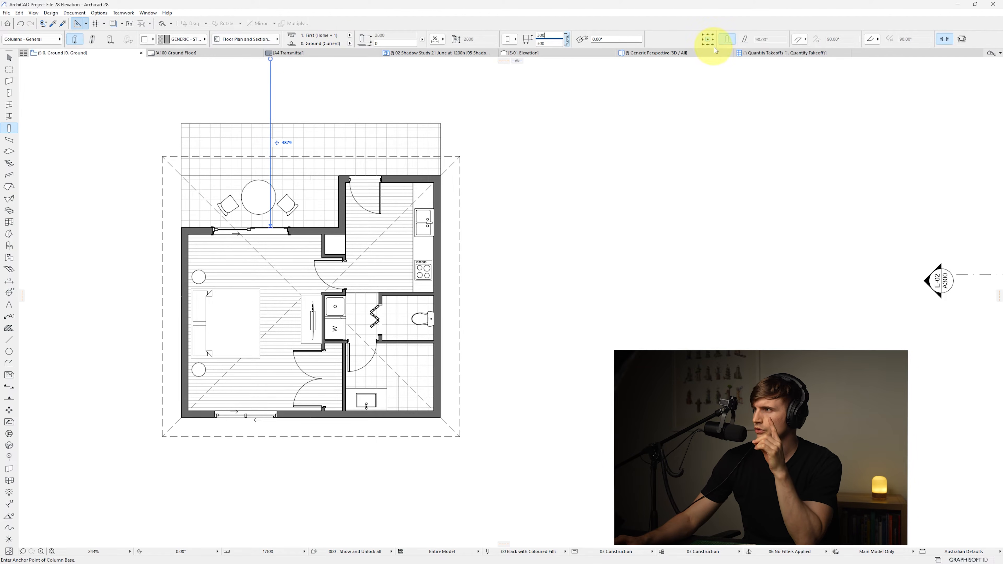
pyautogui.click(705, 35)
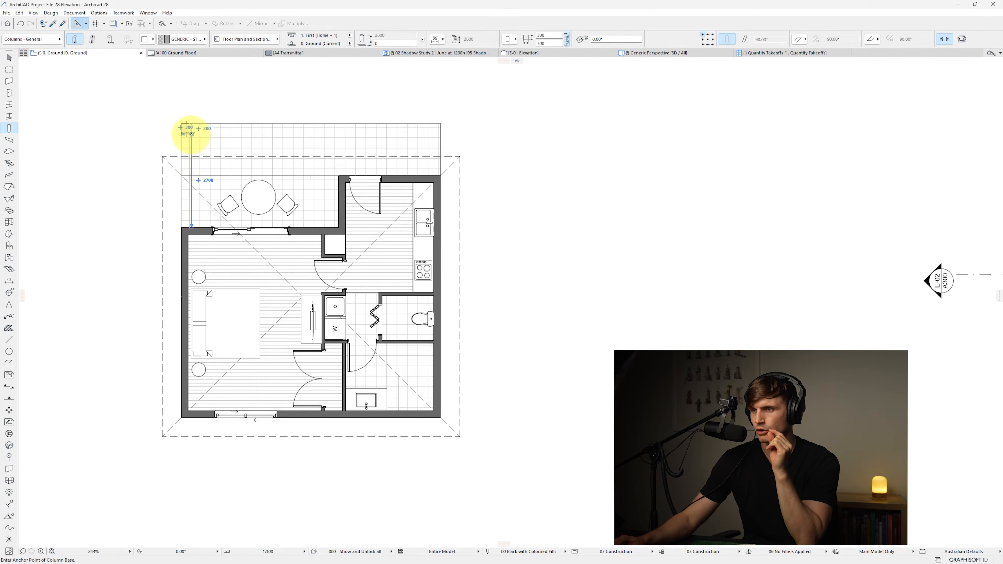
pyautogui.click(190, 132)
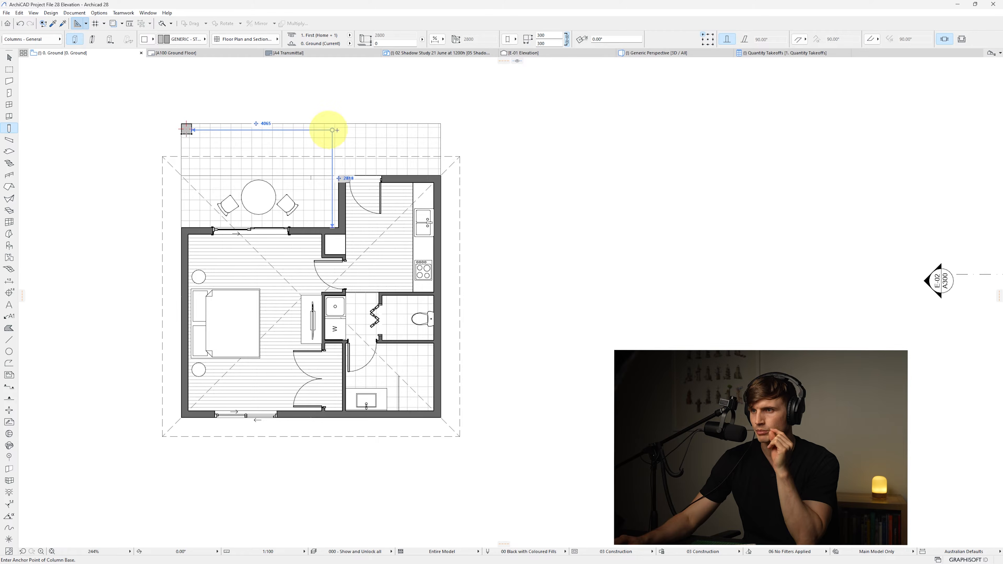
pyautogui.click(713, 35)
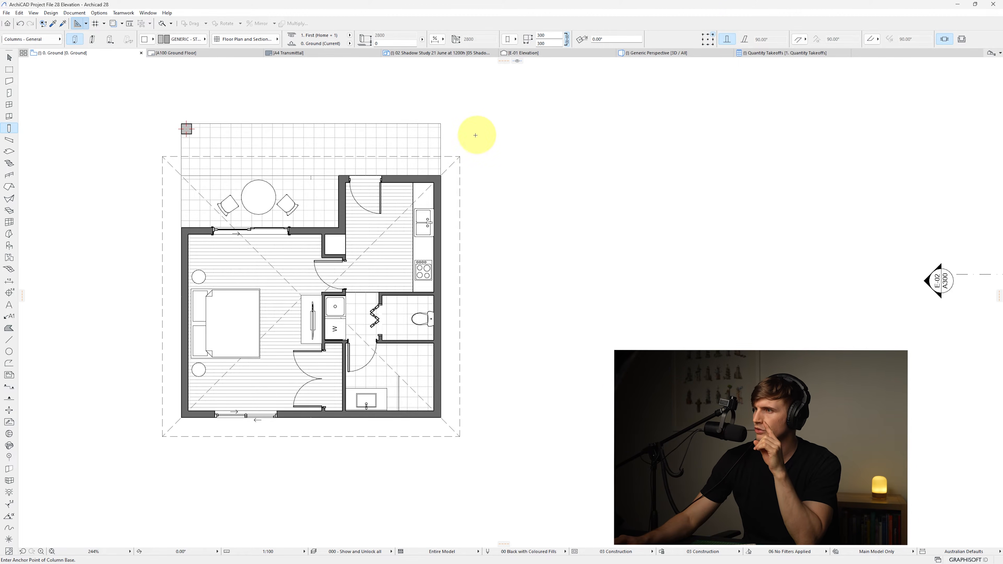
pyautogui.click(441, 123)
pyautogui.press('Escape')
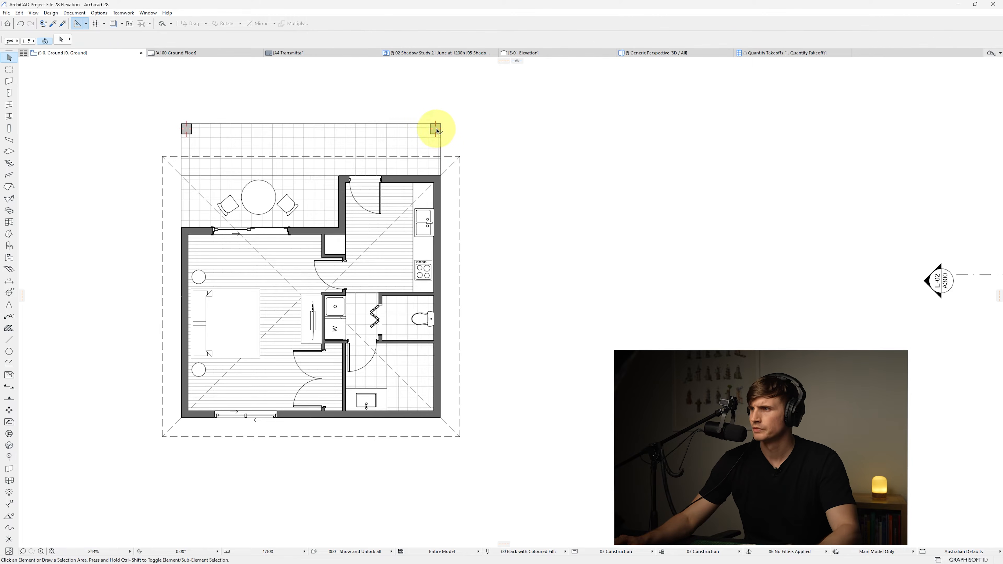
# Select both balcony columns and set their floor plan symbol type to Plain
pyautogui.click(191, 129)
pyautogui.keyDown('shift'); pyautogui.click(187, 130); pyautogui.keyUp('shift')
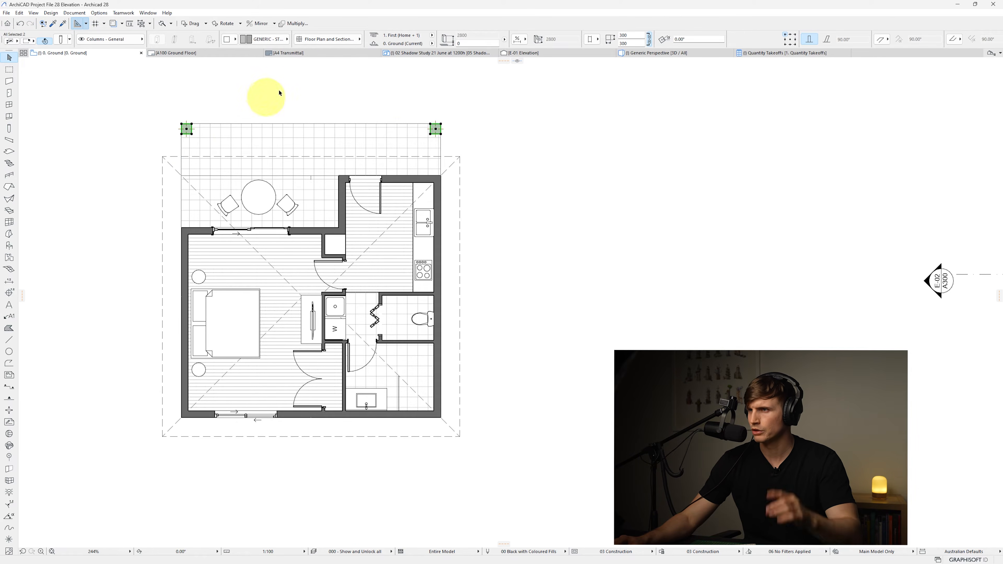
pyautogui.click(333, 41)
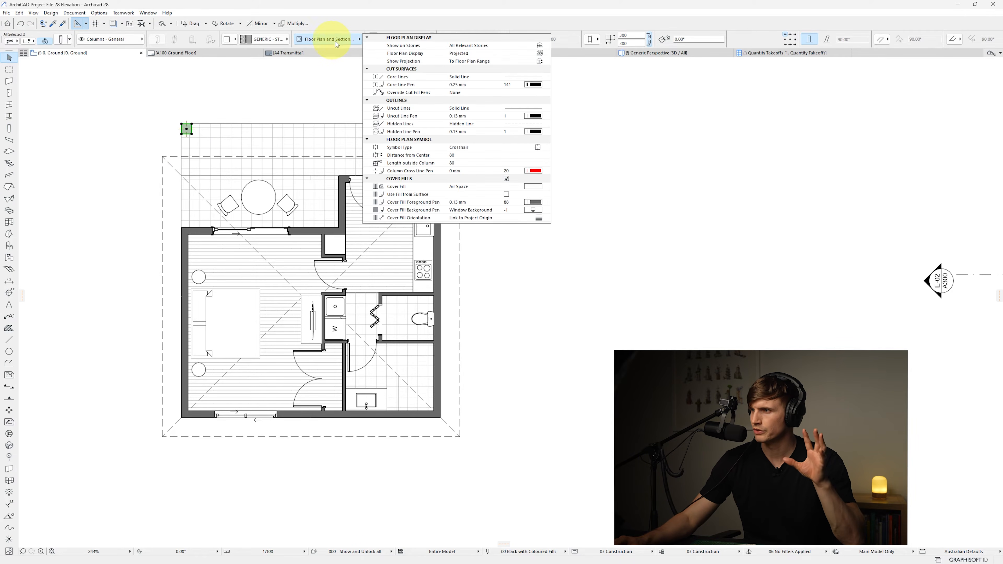
pyautogui.click(545, 148)
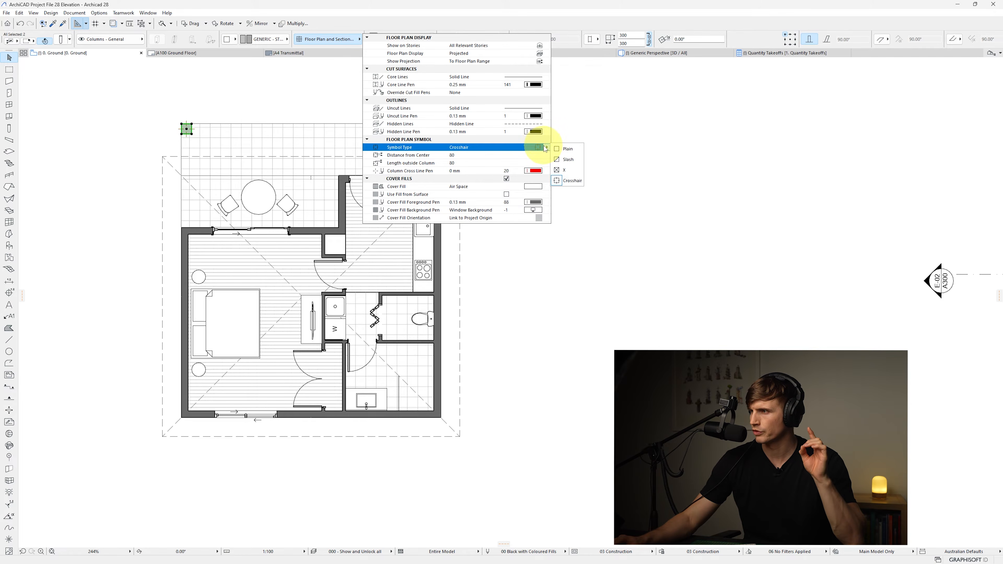
pyautogui.click(562, 150)
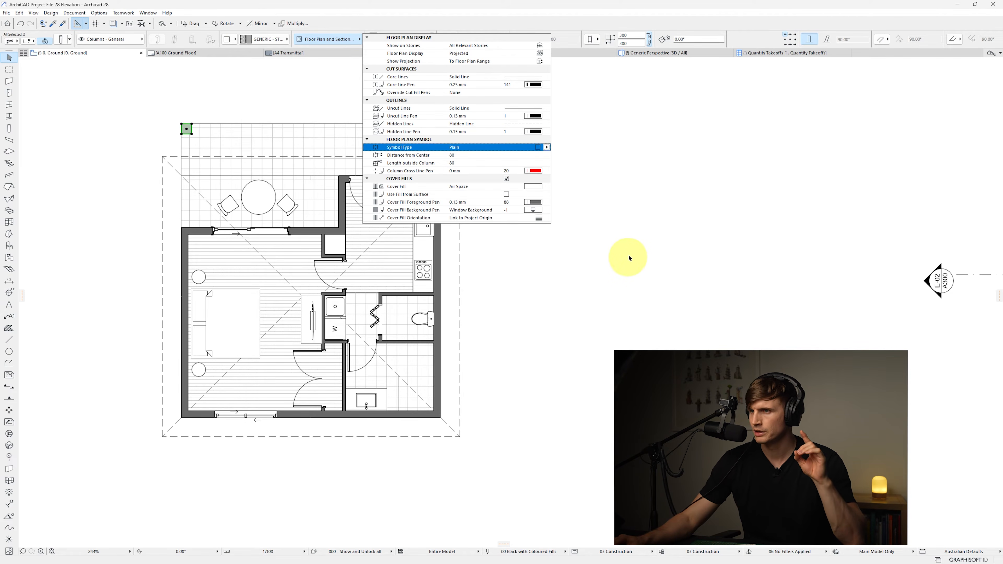
pyautogui.press('Escape')
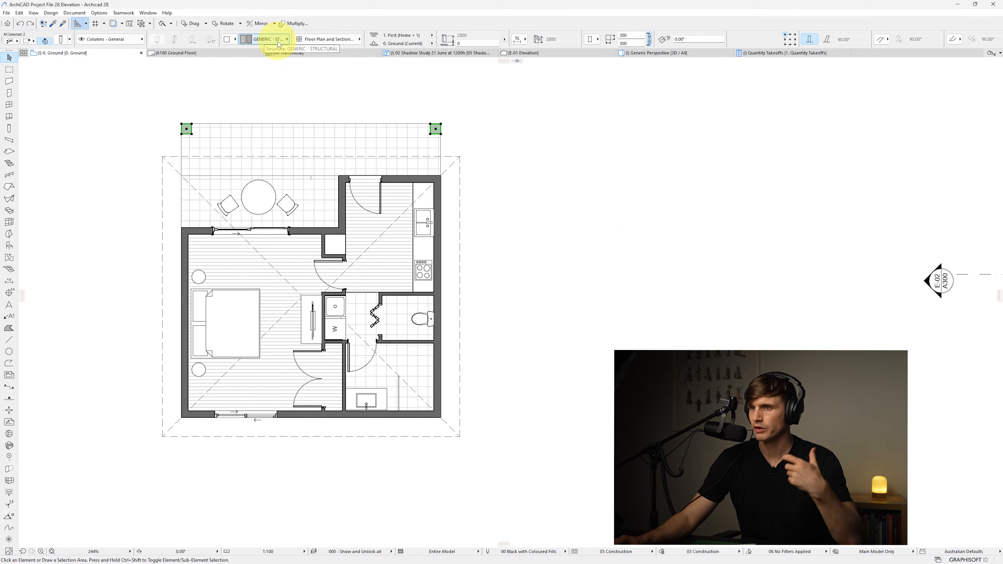
# Change the columns' building material to Aluminium and deselect them
pyautogui.click(268, 39)
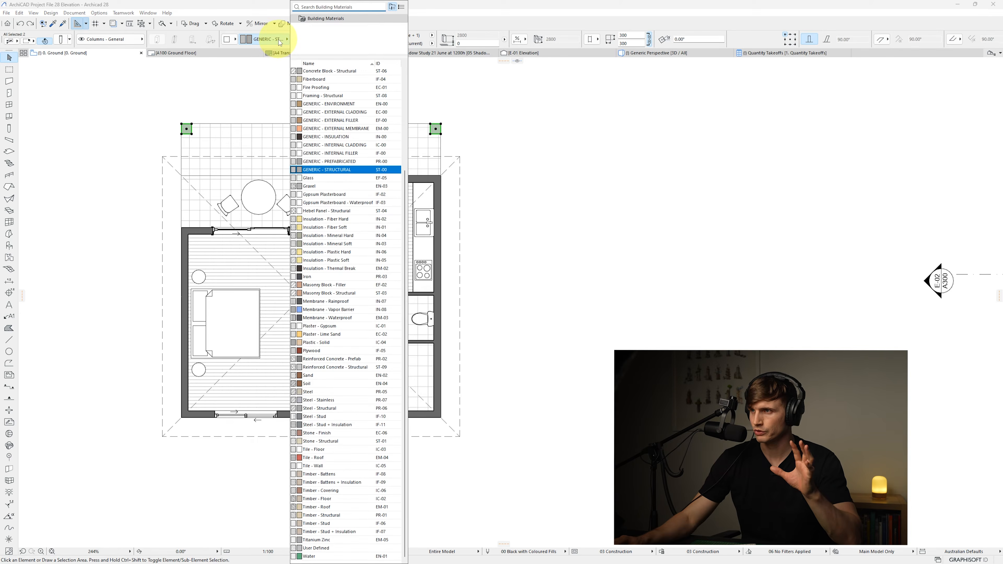
pyautogui.write('alu')
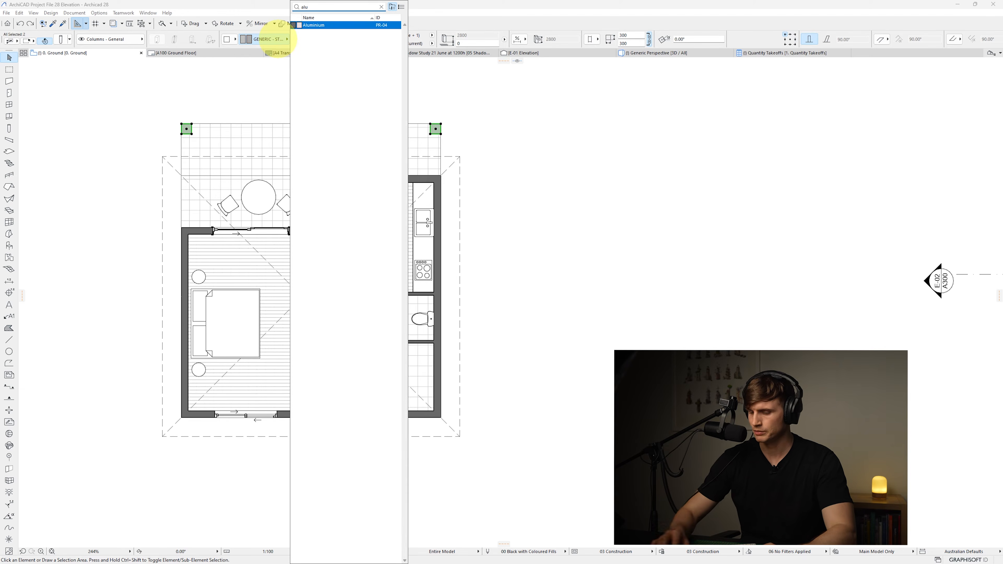
pyautogui.press('Return')
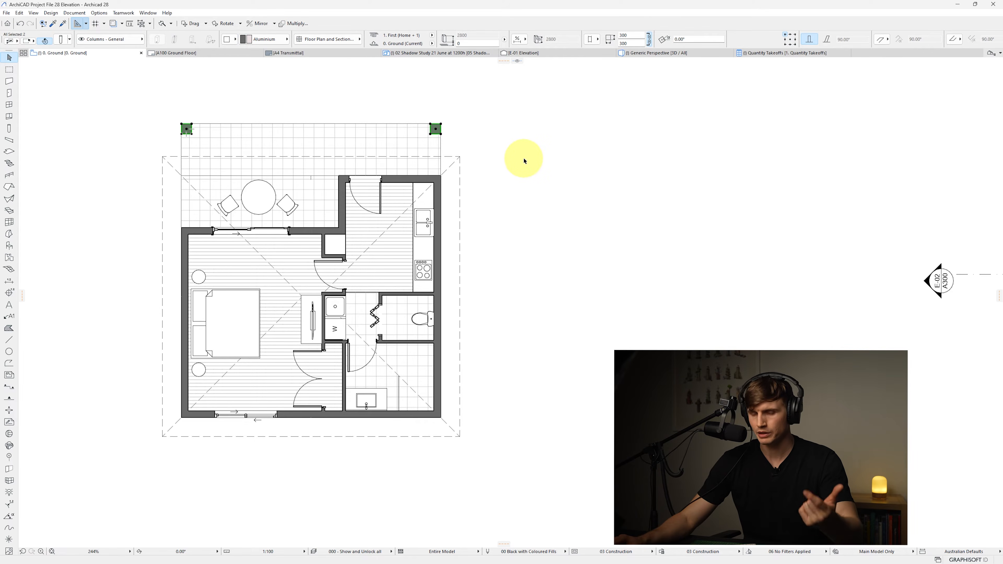
pyautogui.click(524, 161)
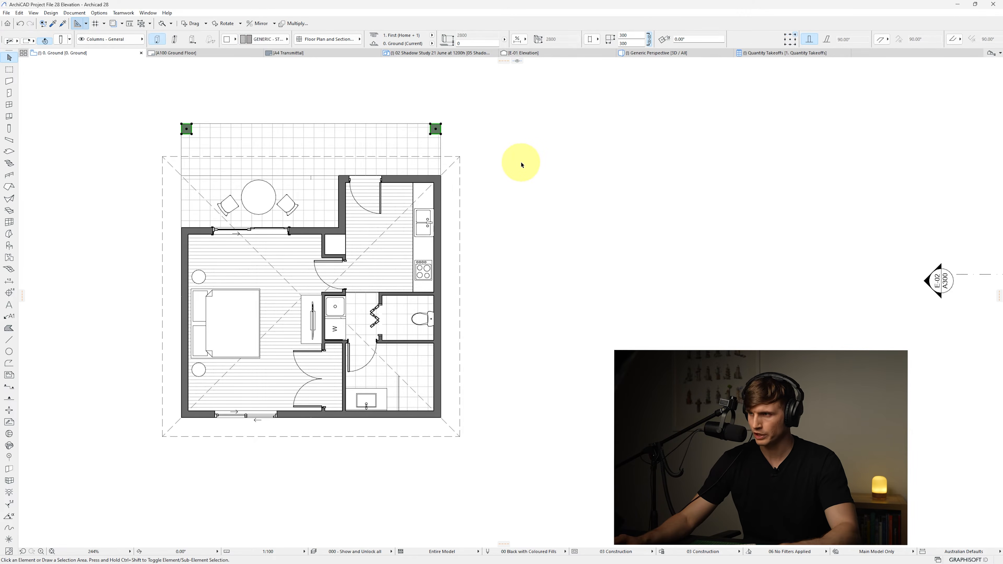
# Offset the roof's top edge outward by 1500 so the roof also covers the balcony
pyautogui.click(459, 159)
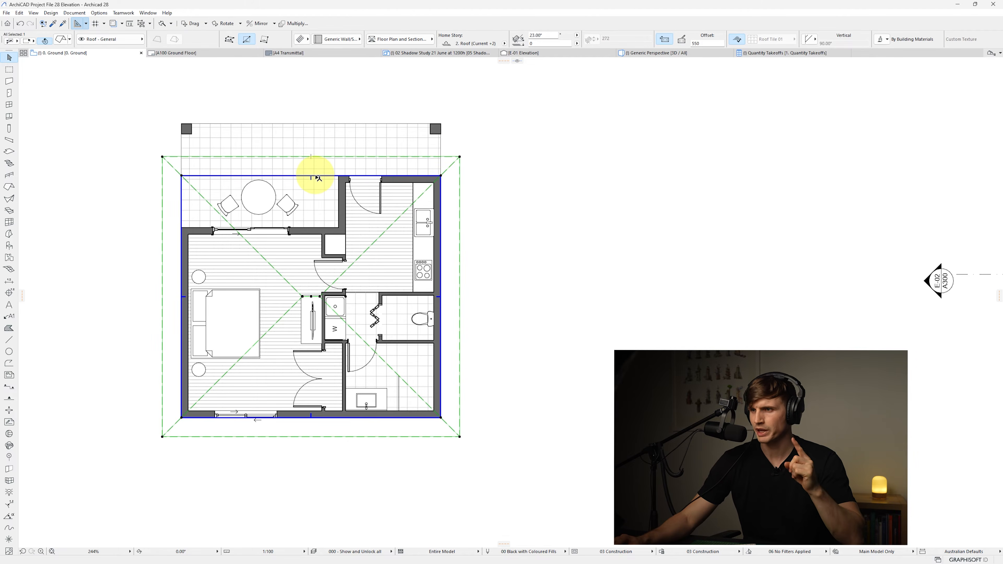
pyautogui.moveTo(319, 178)
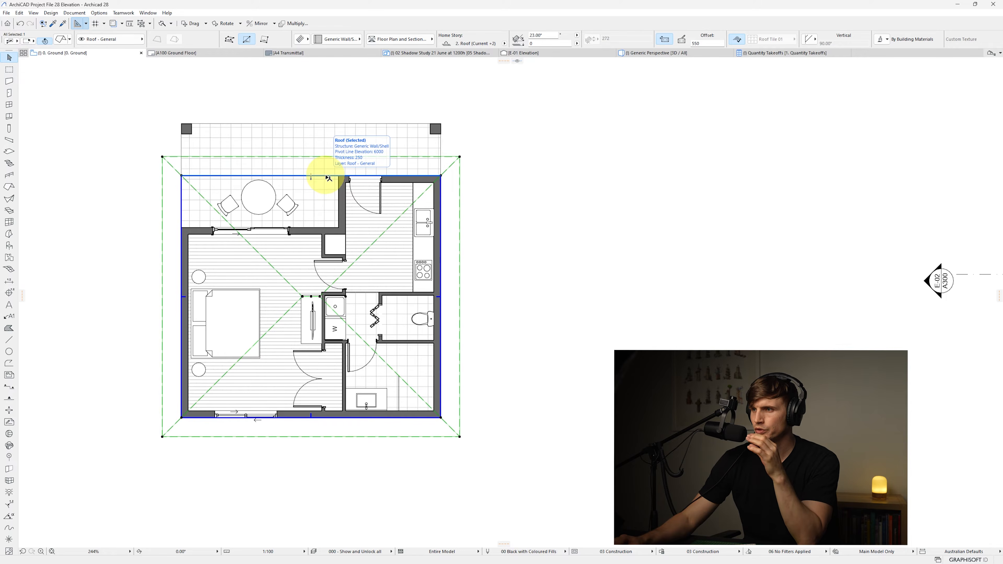
pyautogui.click(326, 175)
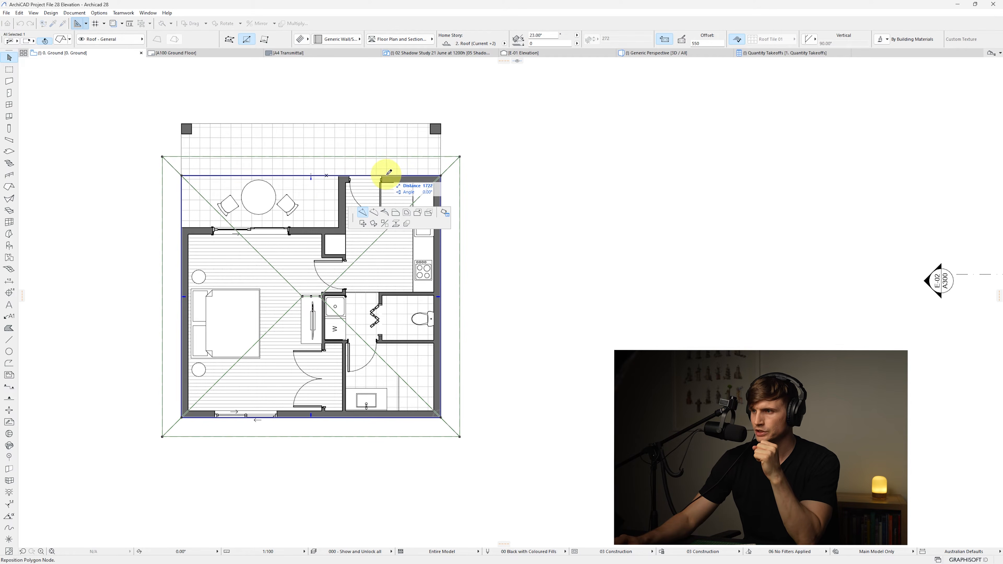
pyautogui.click(396, 213)
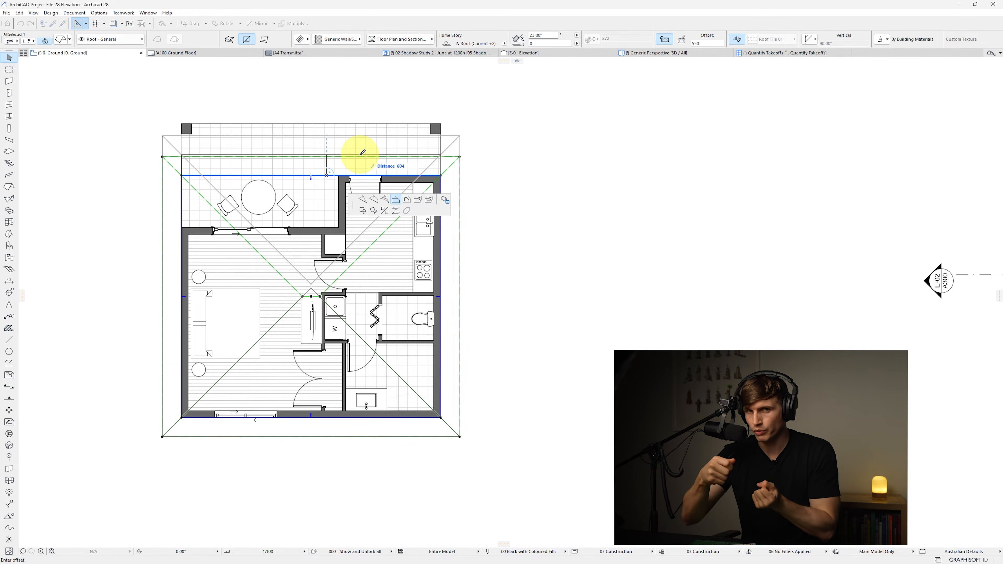
pyautogui.click(442, 122)
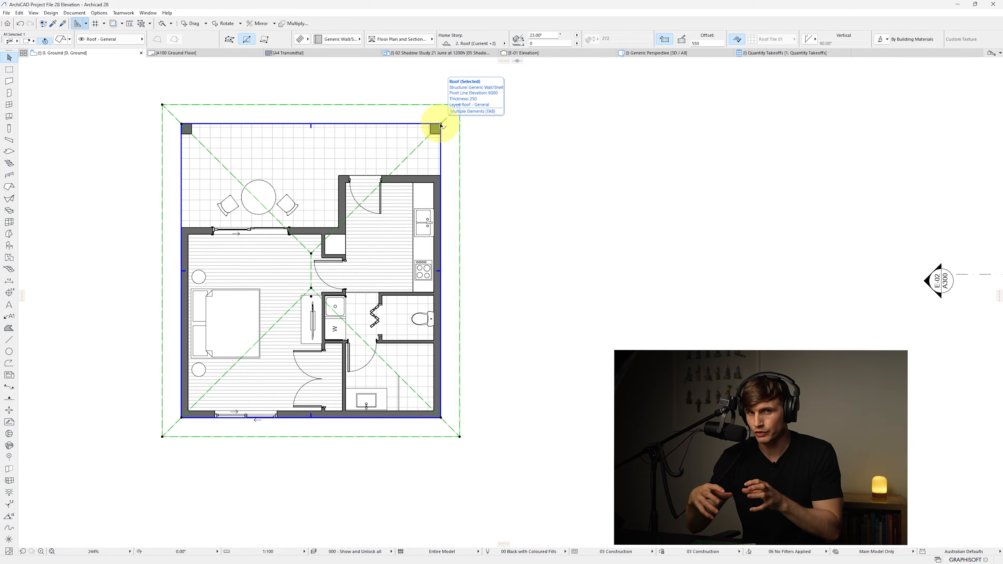
pyautogui.press('F3')
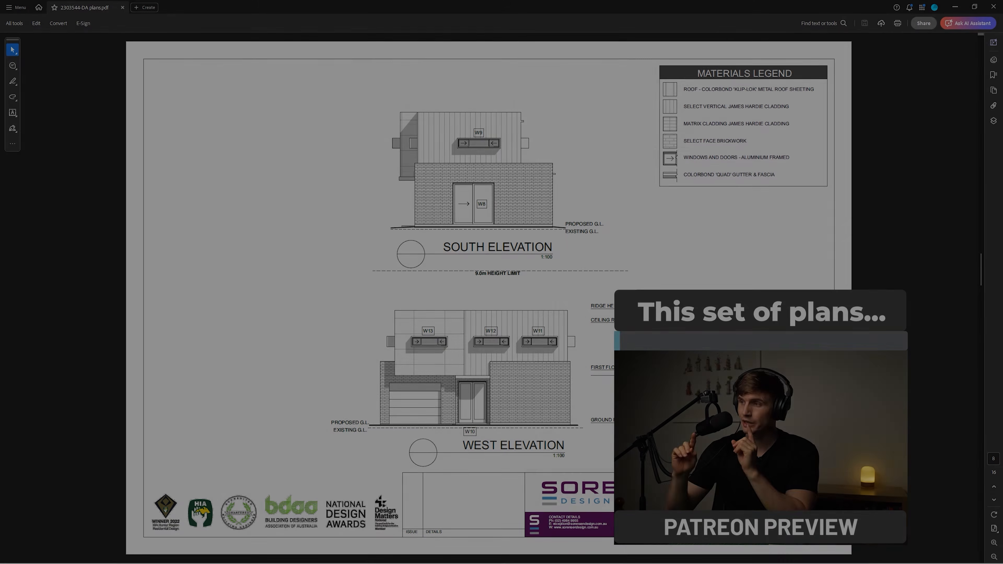
pyautogui.scroll(-1, 737, 110)
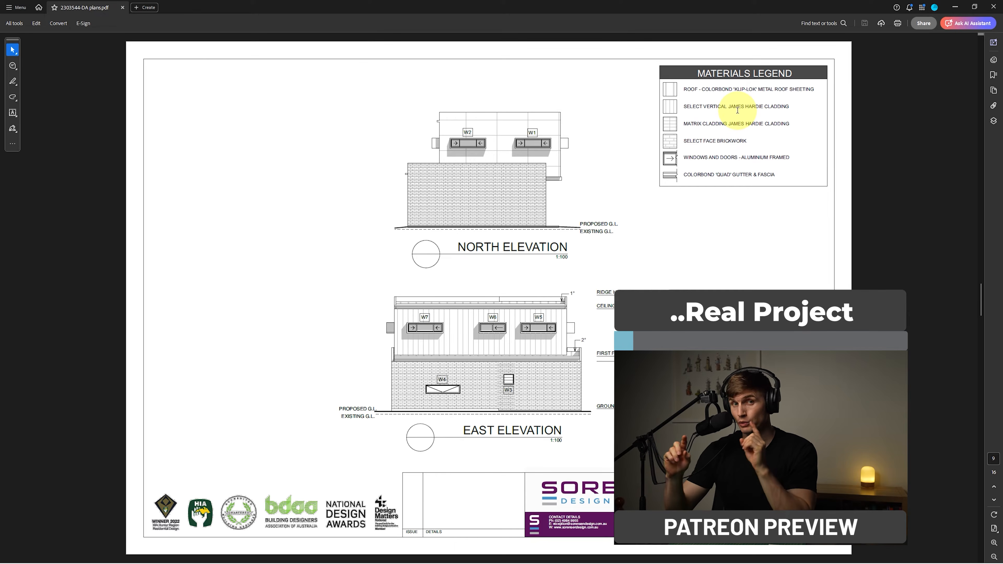
pyautogui.scroll(-1, 737, 110)
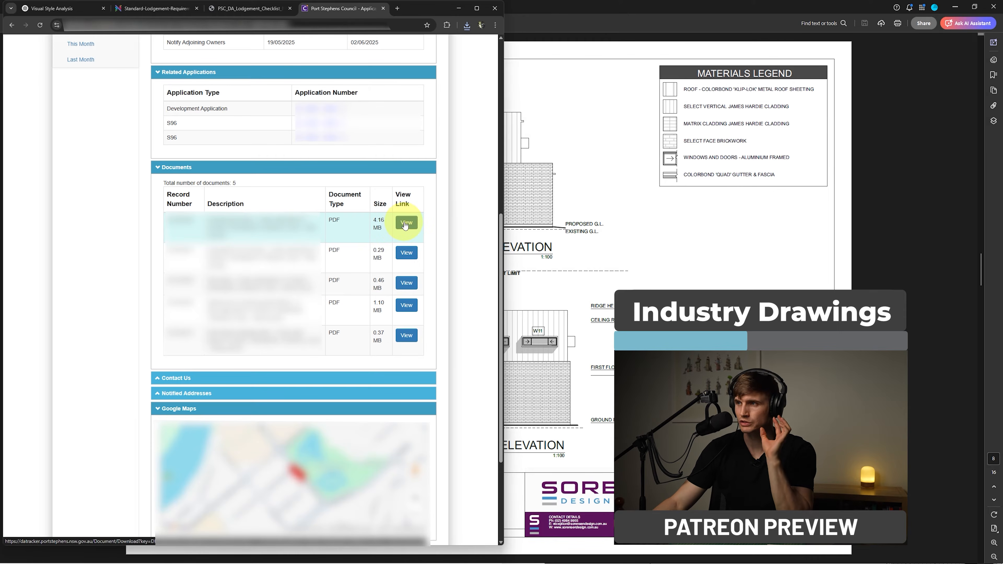
pyautogui.click(403, 219)
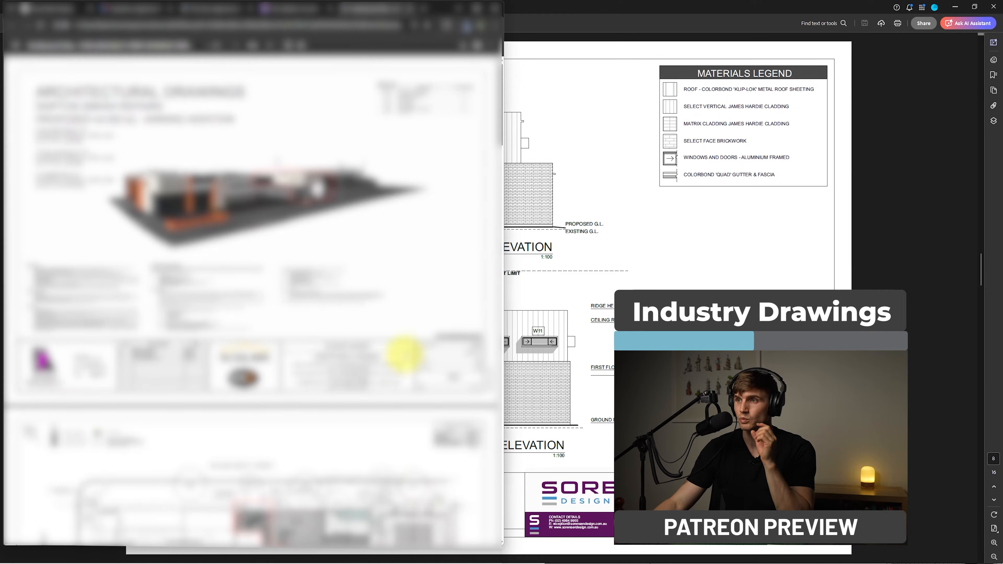
pyautogui.scroll(-5, 403, 353)
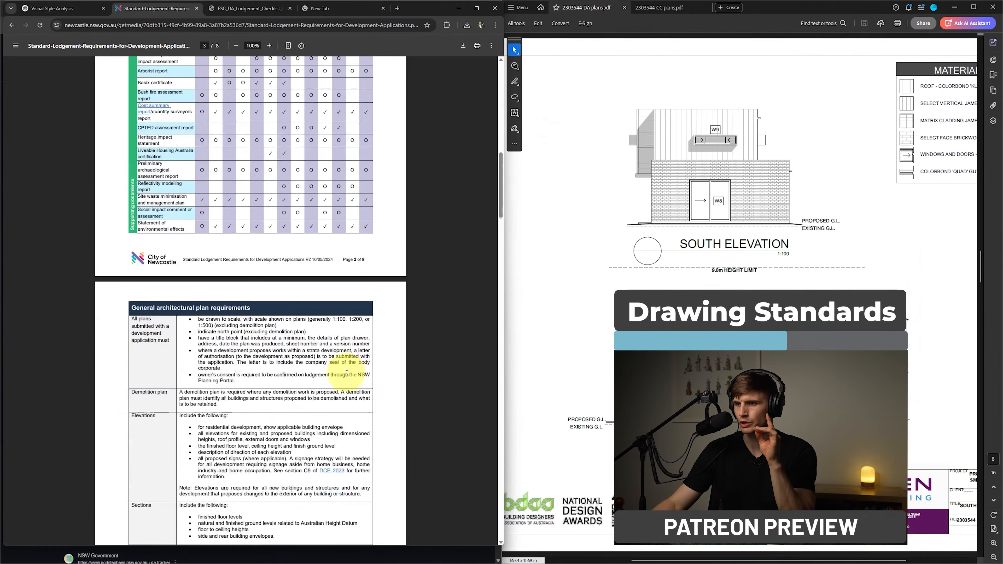
pyautogui.scroll(-1, 346, 373)
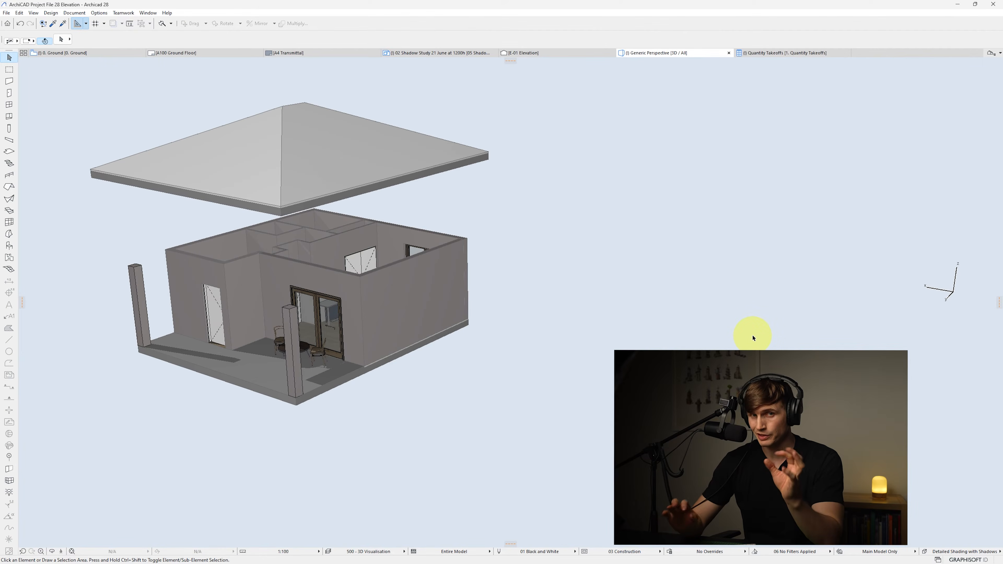
# Open the Project Map in the navigator
pyautogui.click(991, 53)
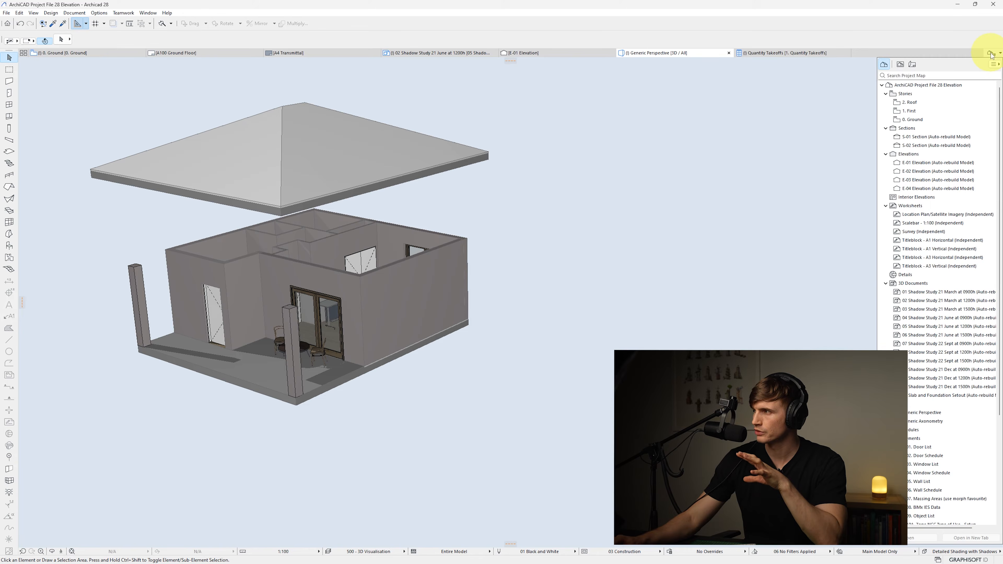
# Delete the 1. First story in Story Settings, confirming the deletion
pyautogui.click(889, 68)
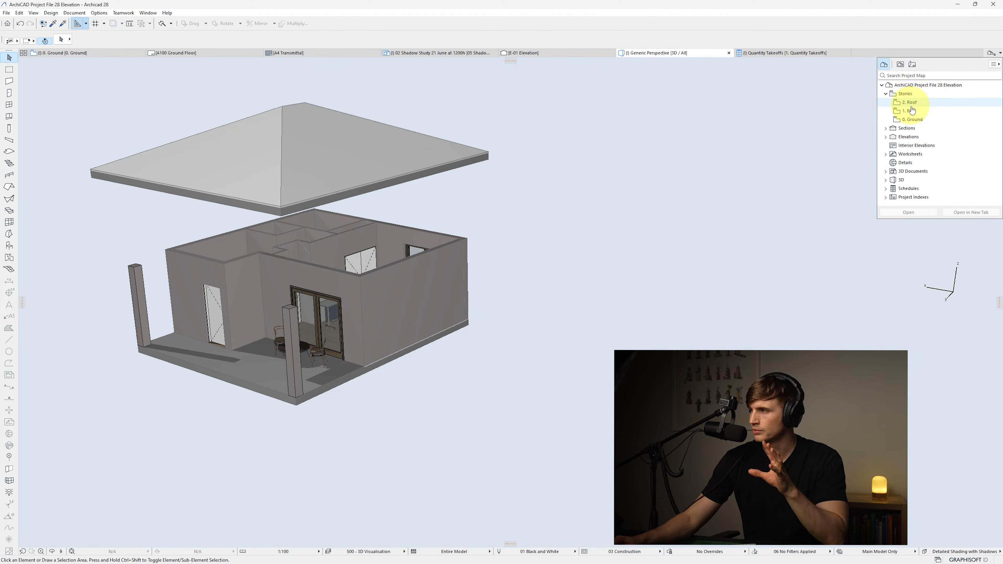
pyautogui.rightClick(910, 121)
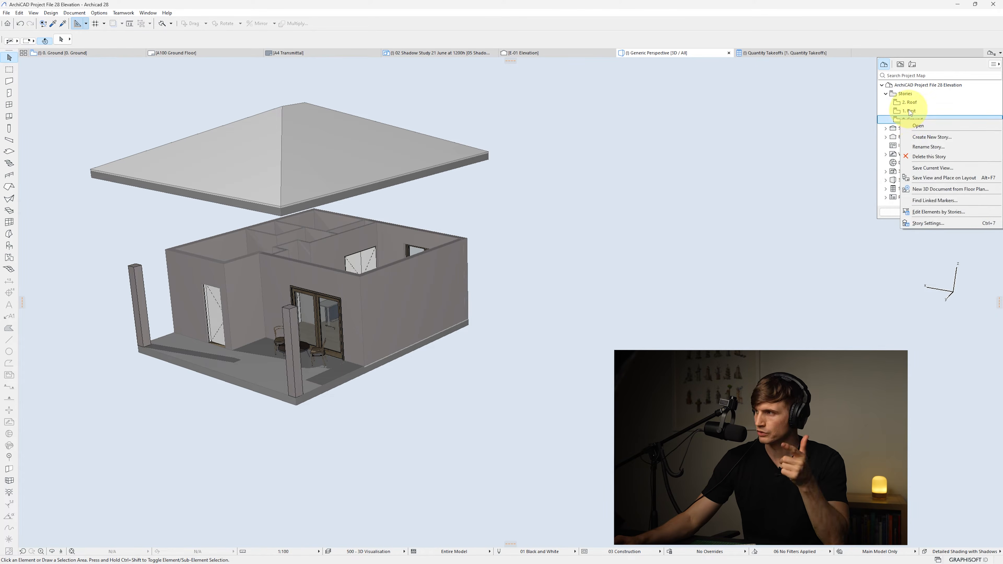
pyautogui.click(908, 112)
pyautogui.rightClick(907, 113)
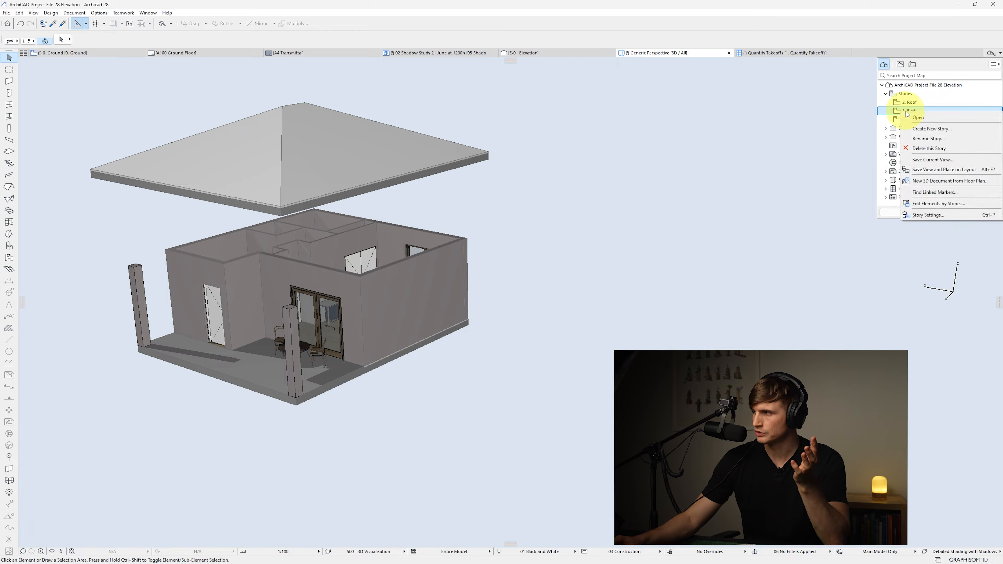
pyautogui.click(923, 216)
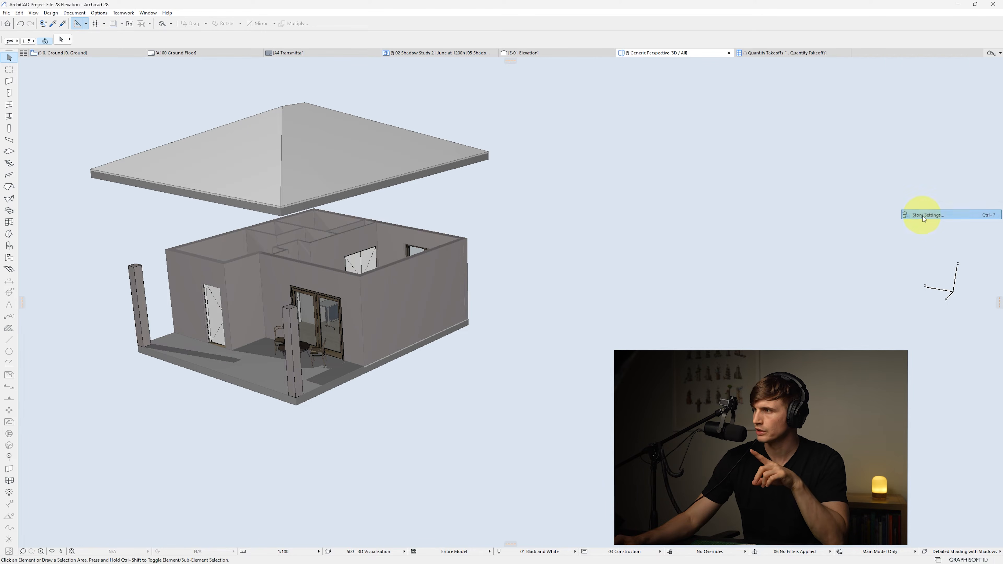
pyautogui.click(571, 175)
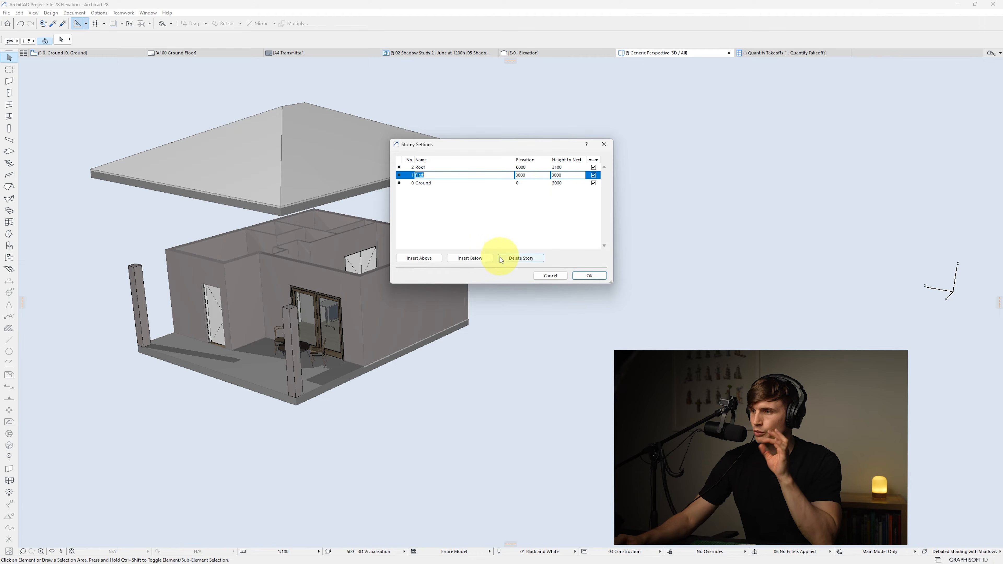
pyautogui.click(516, 259)
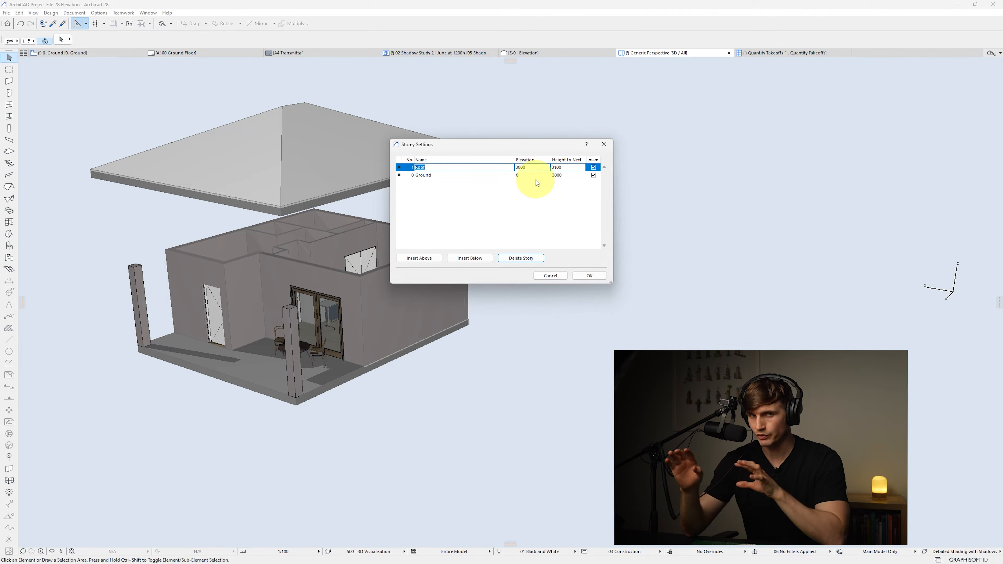
pyautogui.click(590, 276)
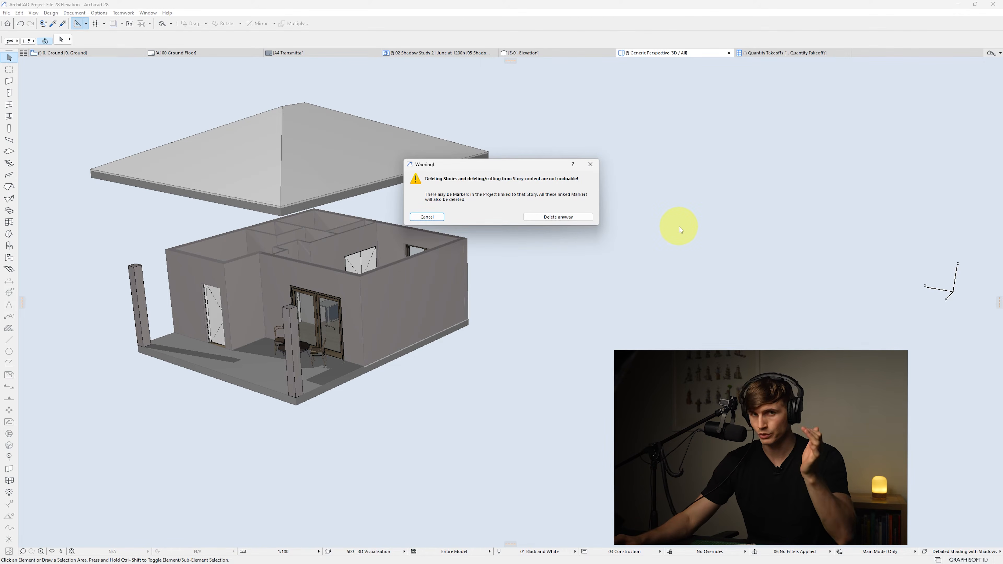
pyautogui.click(552, 217)
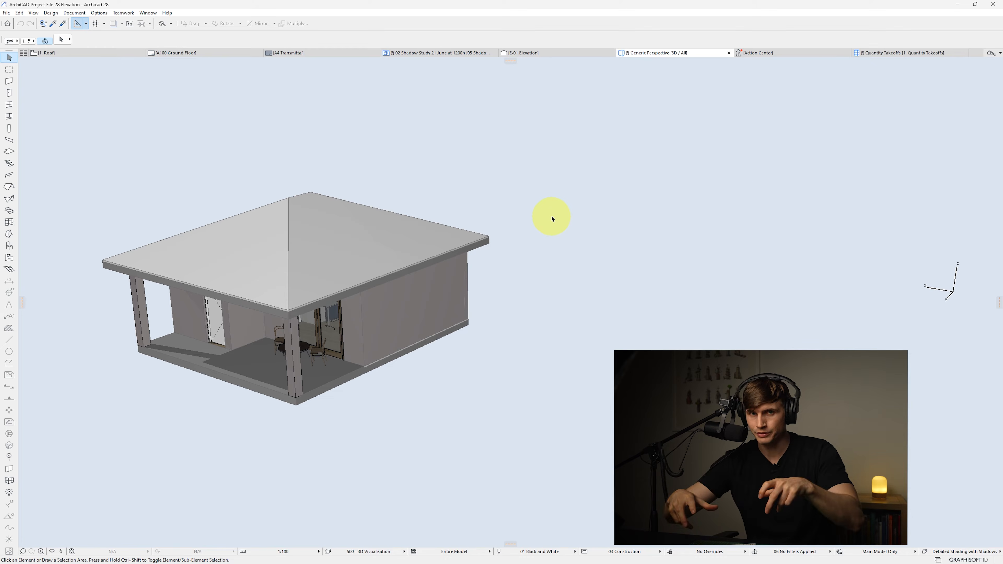
# Set the Ground story's height to next to 3200 in Story Settings
pyautogui.click(994, 54)
pyautogui.rightClick(901, 111)
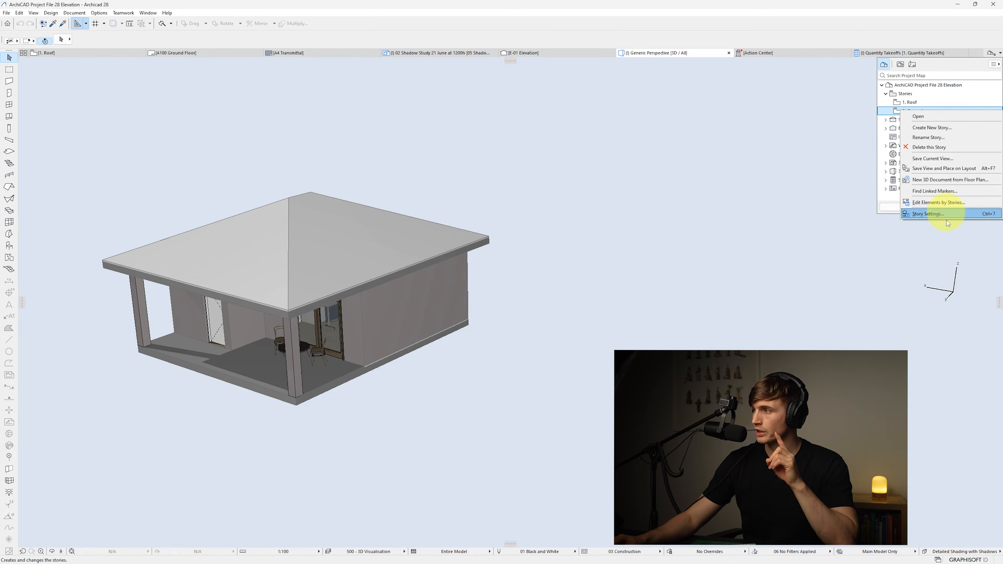
pyautogui.click(928, 214)
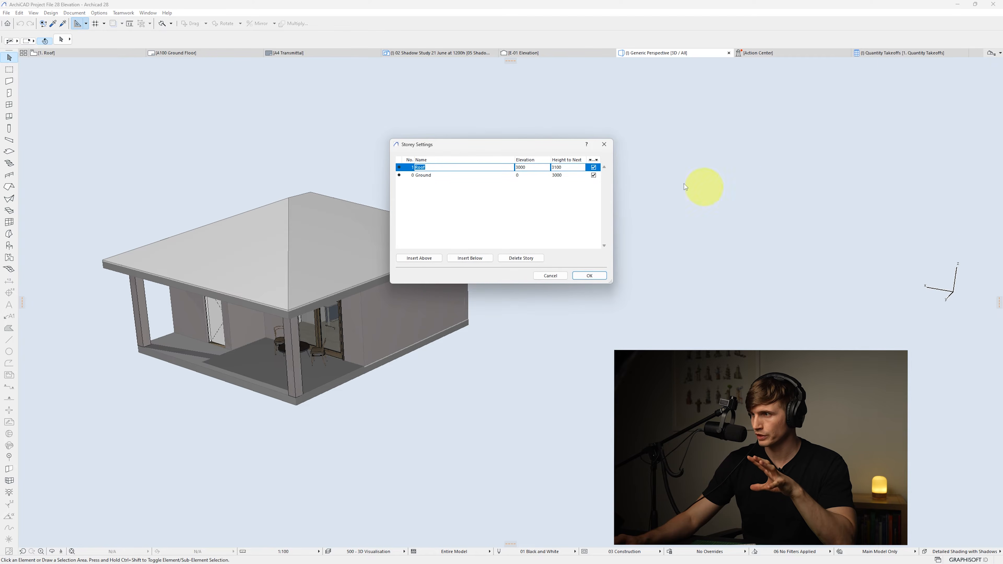
pyautogui.click(561, 175)
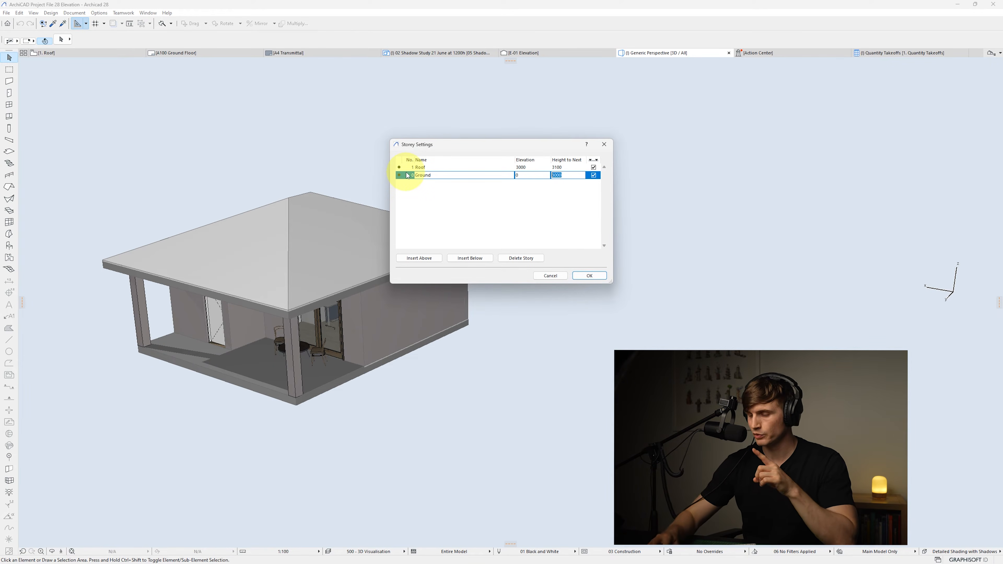
pyautogui.write('400')
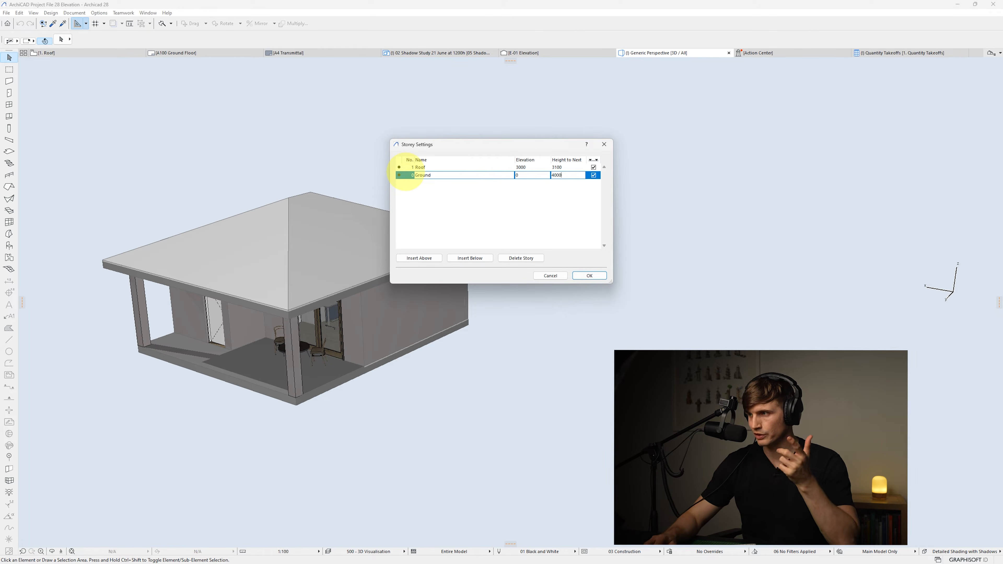
pyautogui.press('Return')
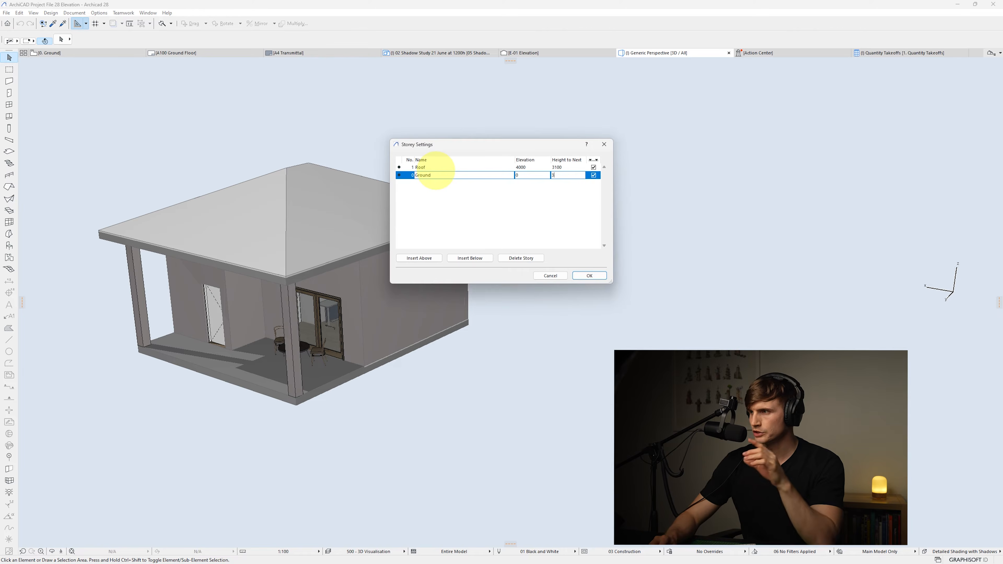
pyautogui.write('00')
pyautogui.press('Return')
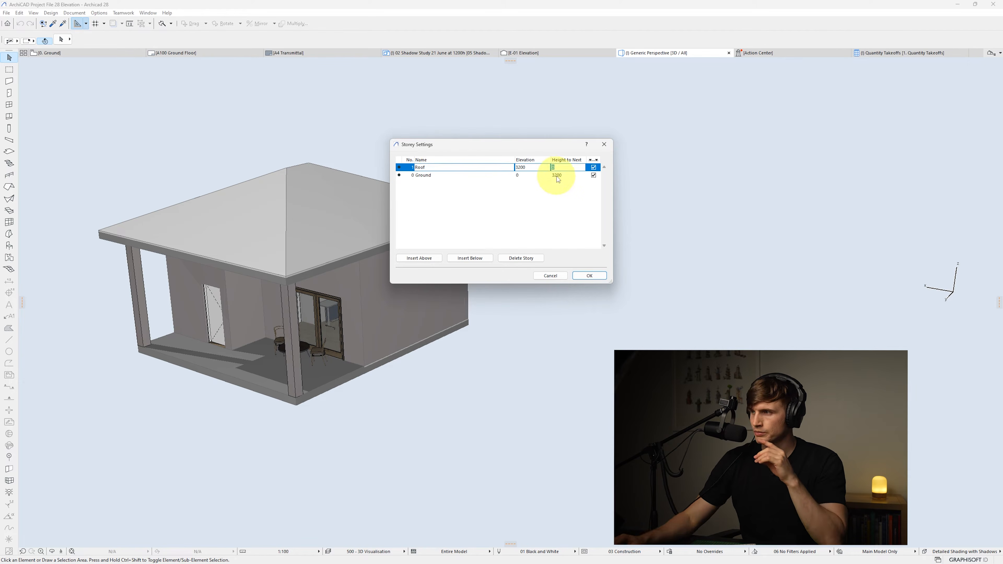
pyautogui.click(599, 276)
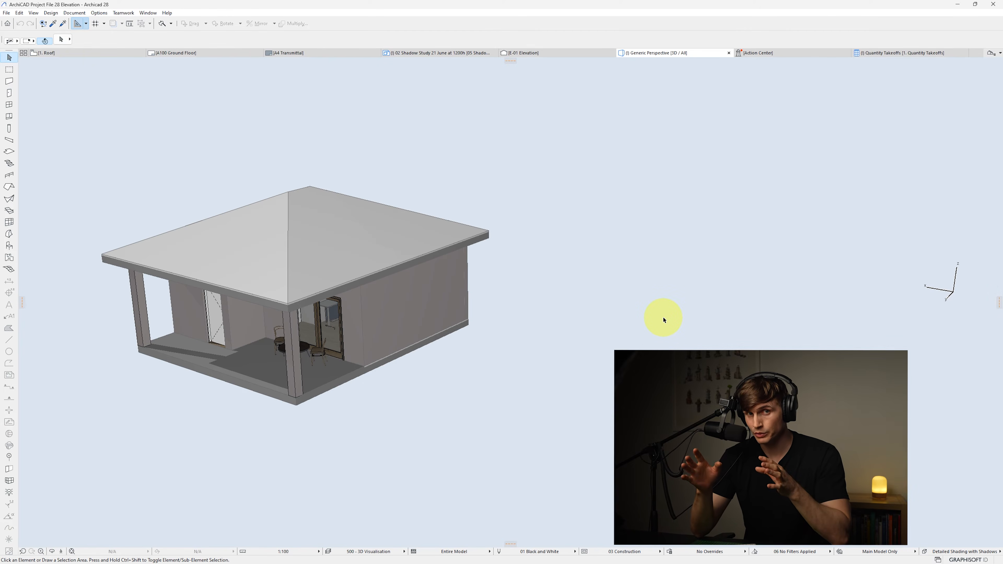
# On the Ground floor plan, stretch the roof's horizontal ridge to the top edge to form a gable end
pyautogui.press('F2')
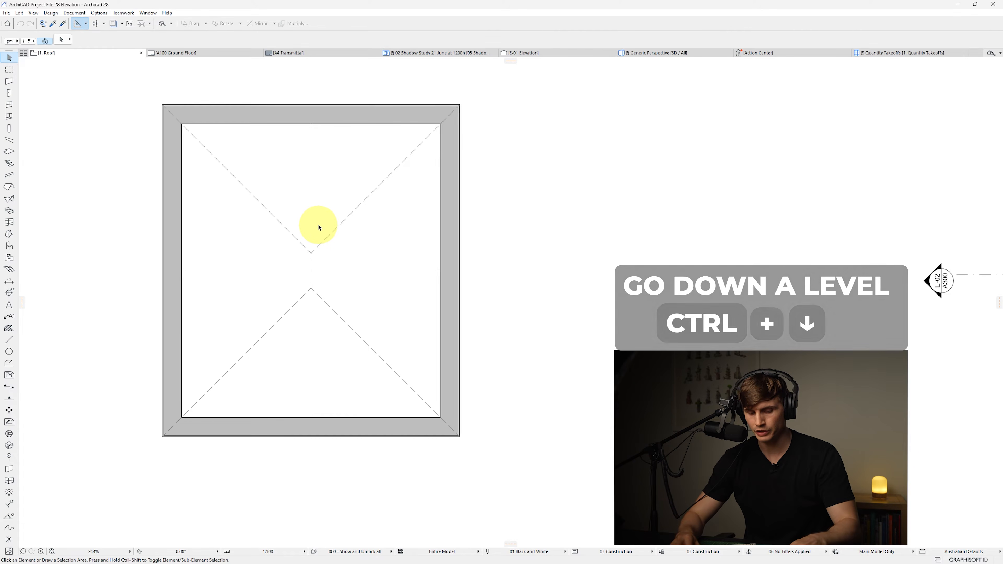
pyautogui.hotkey('ctrl', 'Down')
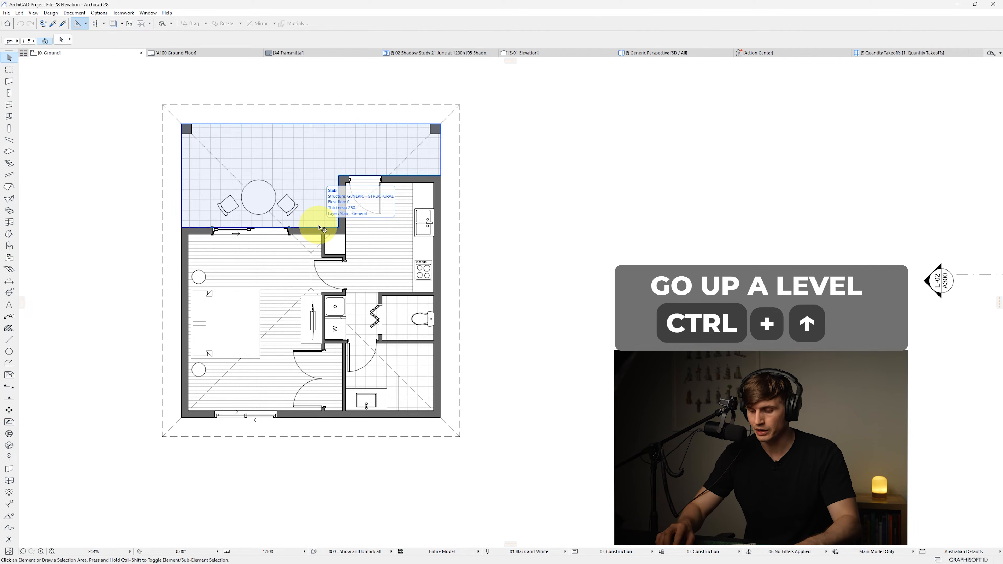
pyautogui.hotkey('ctrl', 'Up')
pyautogui.hotkey('ctrl', 'Down')
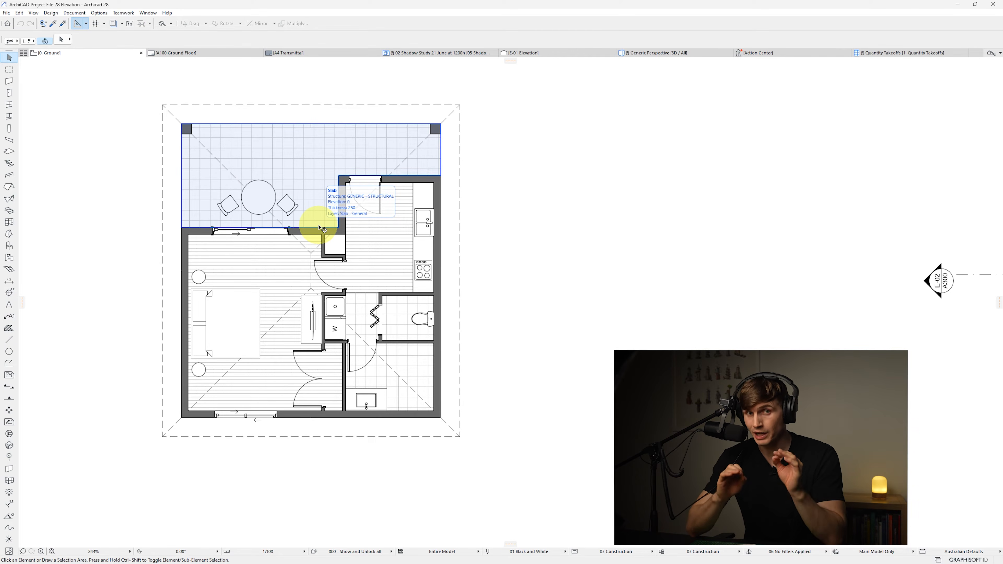
pyautogui.click(452, 117)
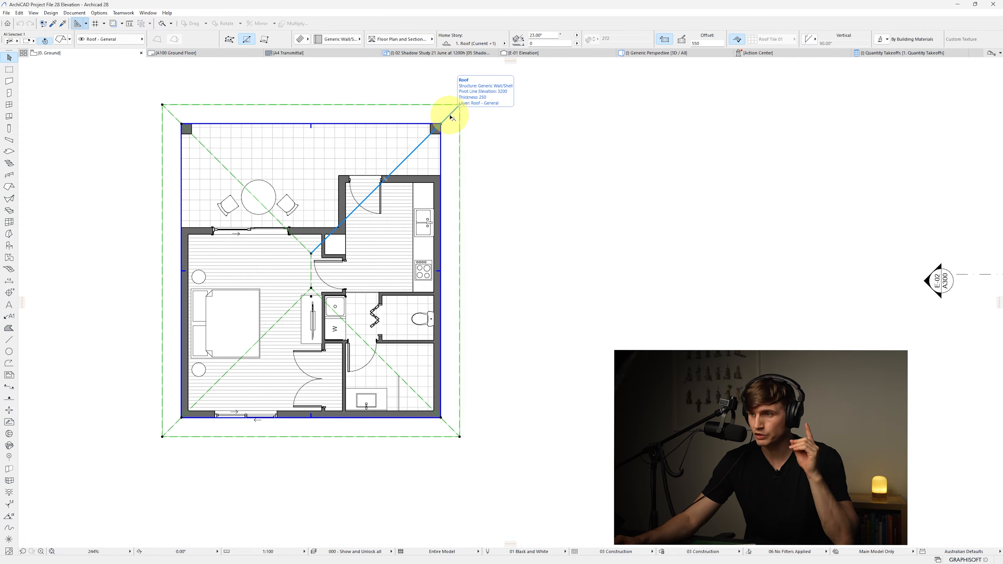
pyautogui.click(312, 255)
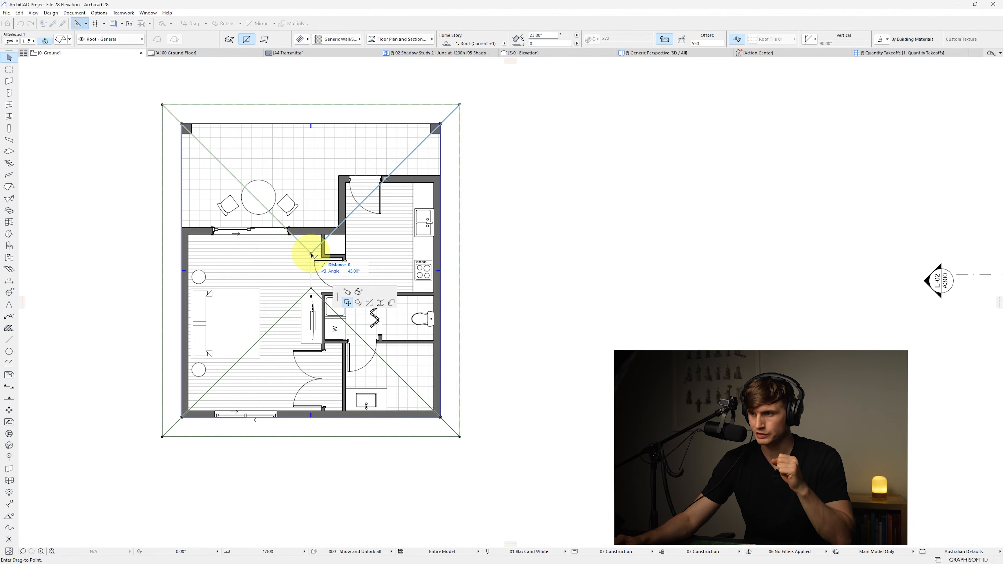
pyautogui.click(348, 294)
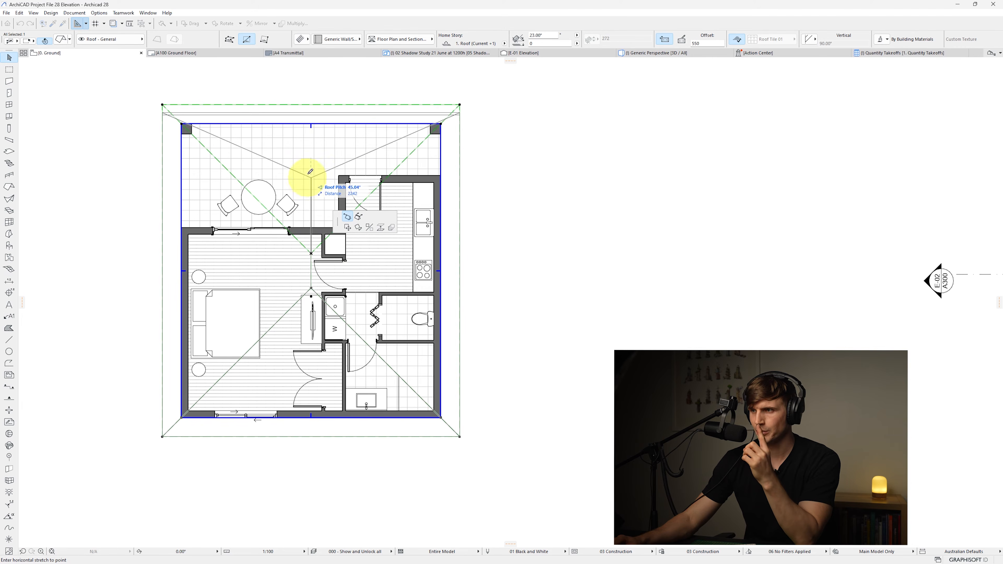
pyautogui.click(314, 122)
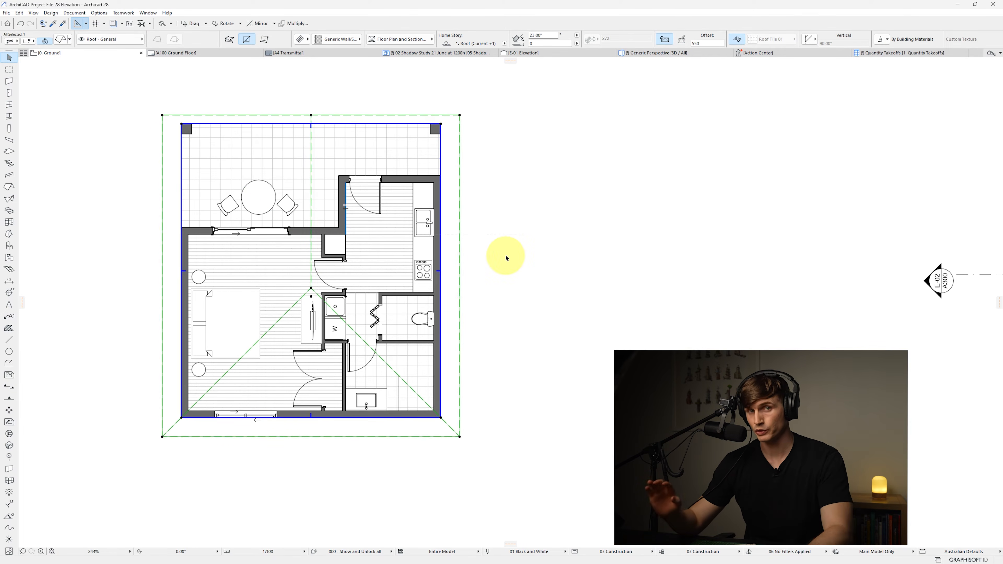
pyautogui.press('F3')
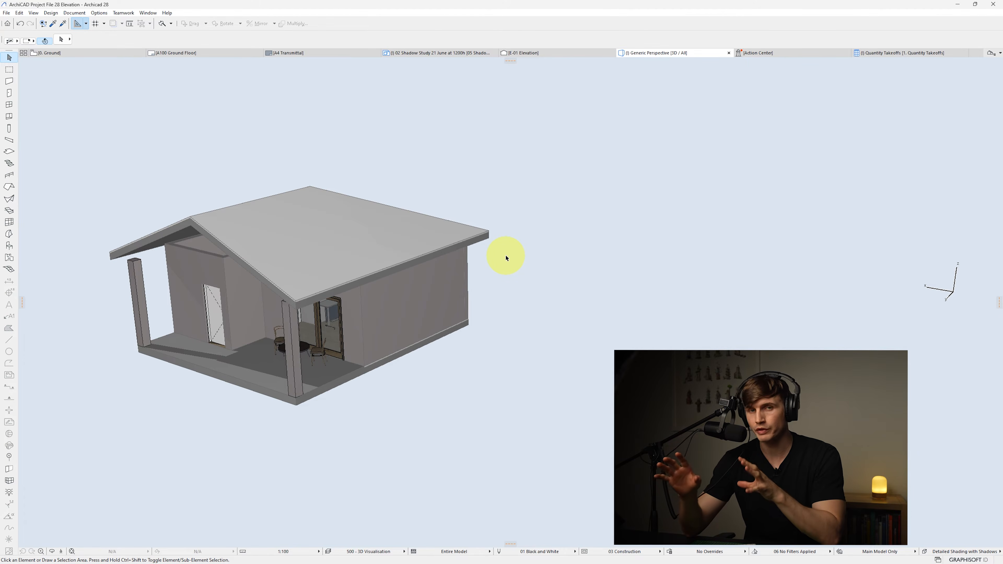
# Stretch the roof's ridge to the bottom edge so both ends become gables
pyautogui.press('F2')
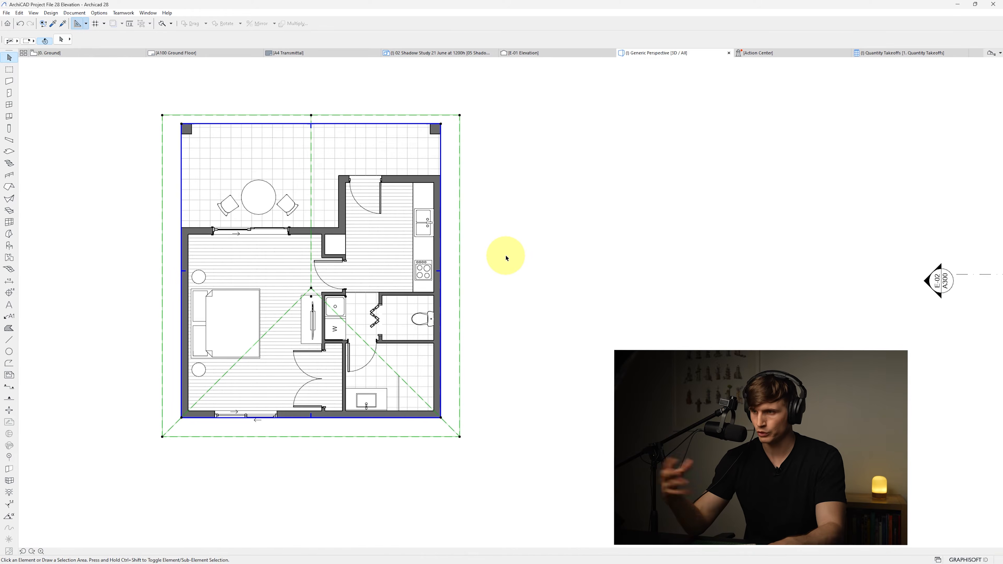
pyautogui.click(311, 290)
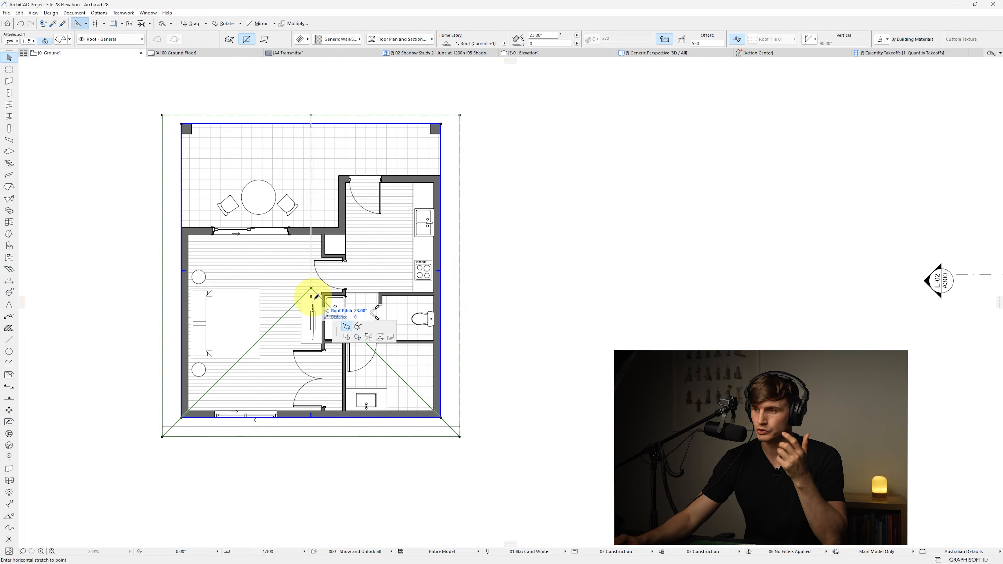
pyautogui.click(311, 418)
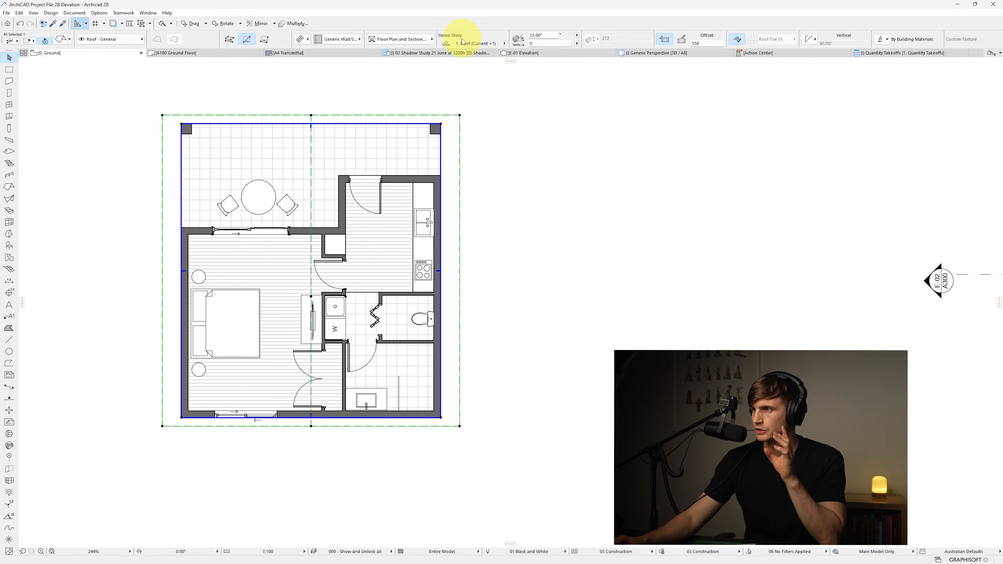
# Set the roof's eave offset to 0, keeping custom planes and edges
pyautogui.hscroll(5, 457, 43)
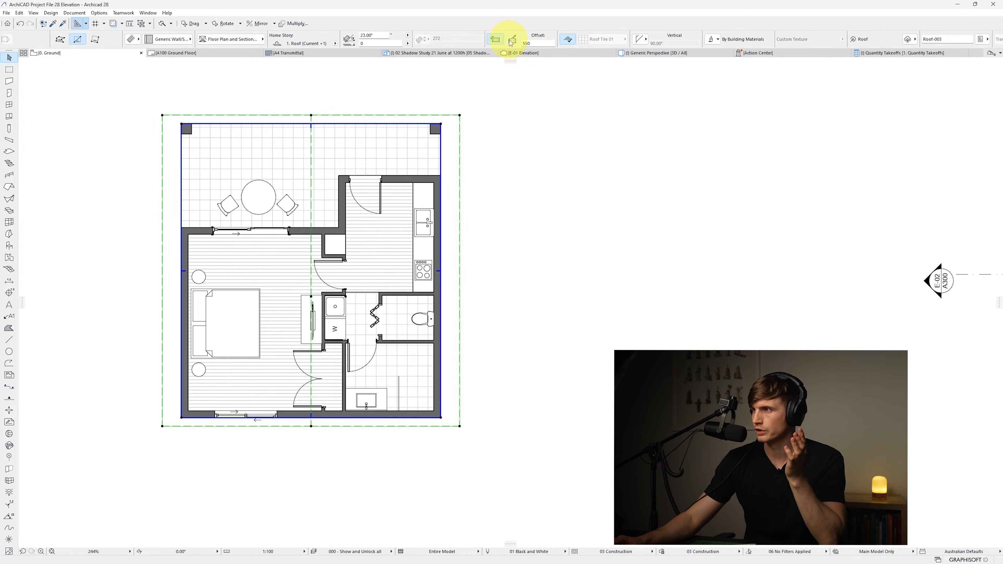
pyautogui.click(540, 43)
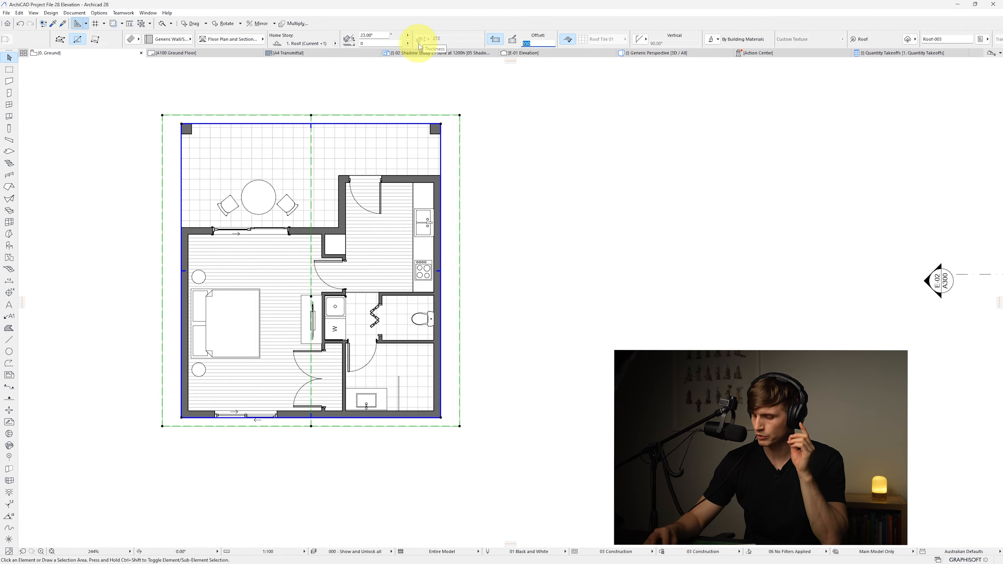
pyautogui.press('Return')
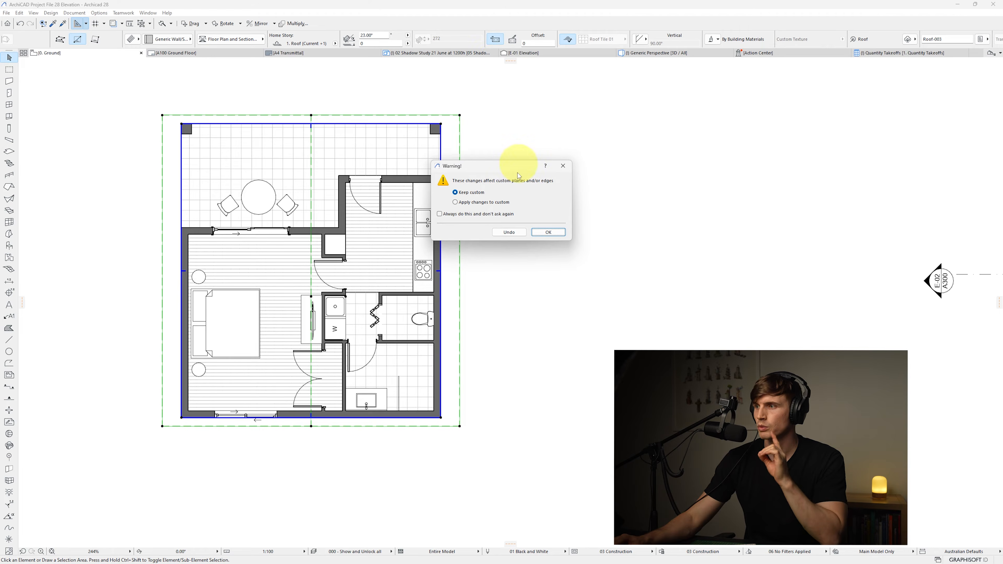
pyautogui.click(548, 232)
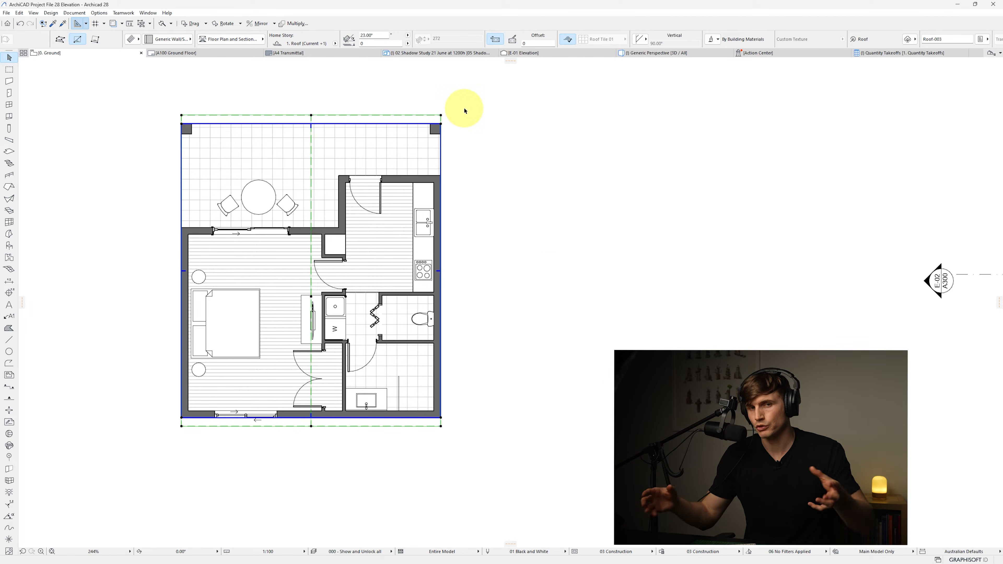
# Offset the roof's top and bottom edges inward to line up with the building's outer corners and wall face
pyautogui.click(401, 116)
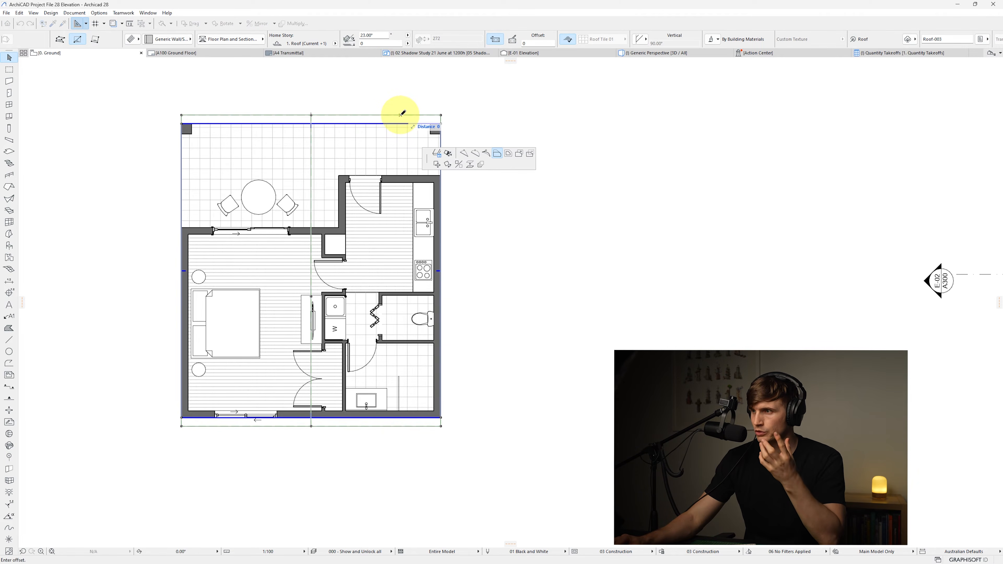
pyautogui.click(497, 154)
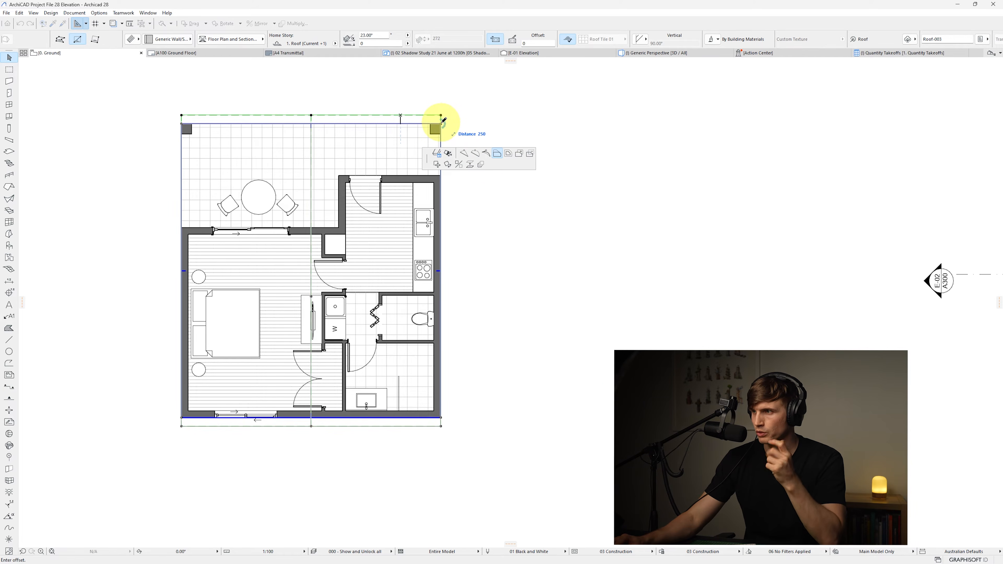
pyautogui.click(443, 121)
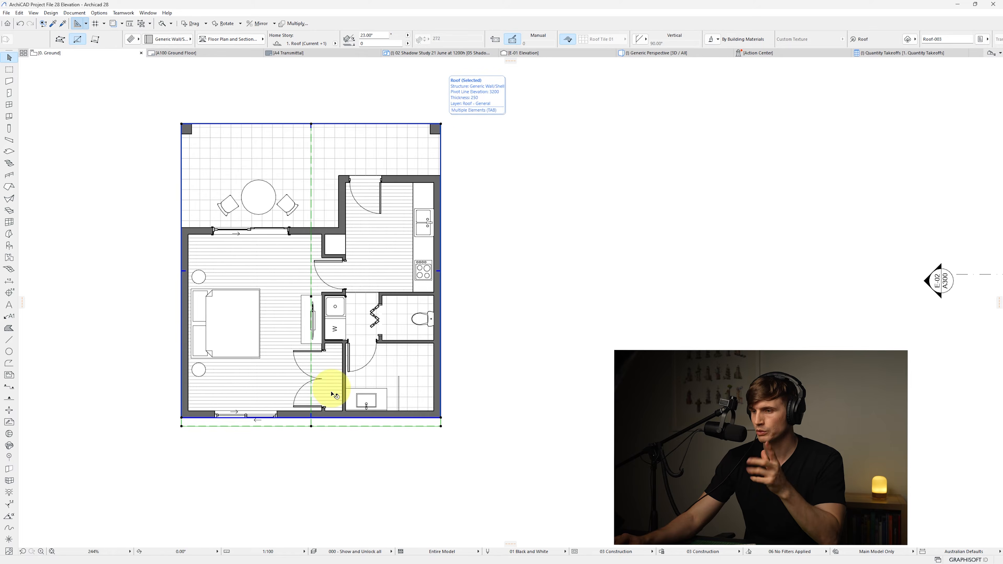
pyautogui.click(331, 427)
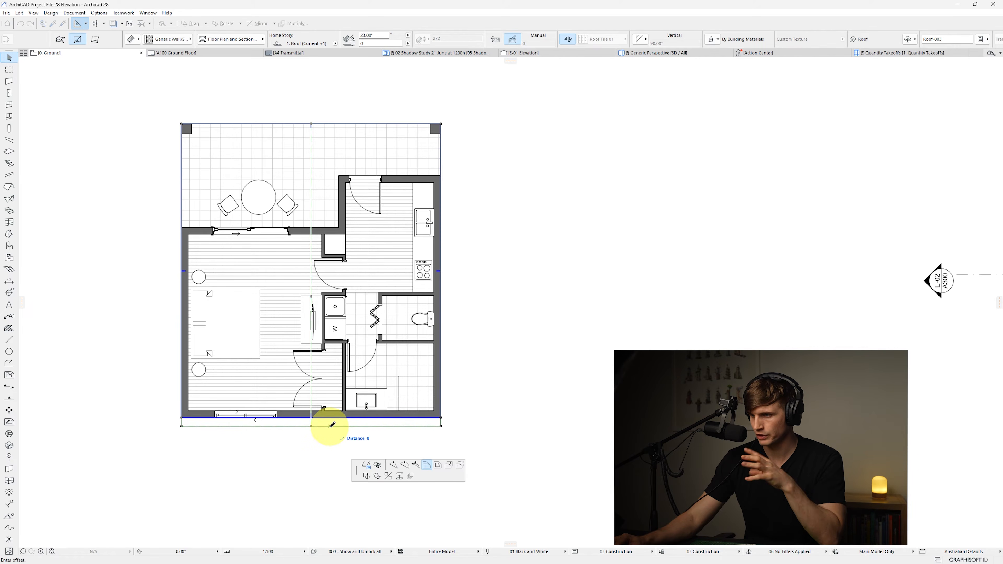
pyautogui.click(330, 417)
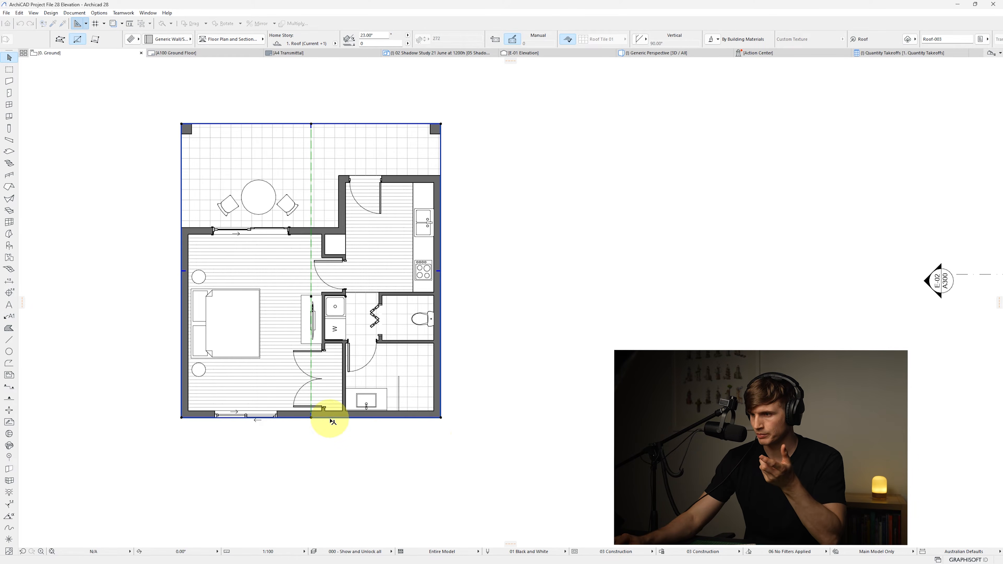
# In the 3D view, set the roof's pitch to 35°, keeping custom planes and edges
pyautogui.press('F3')
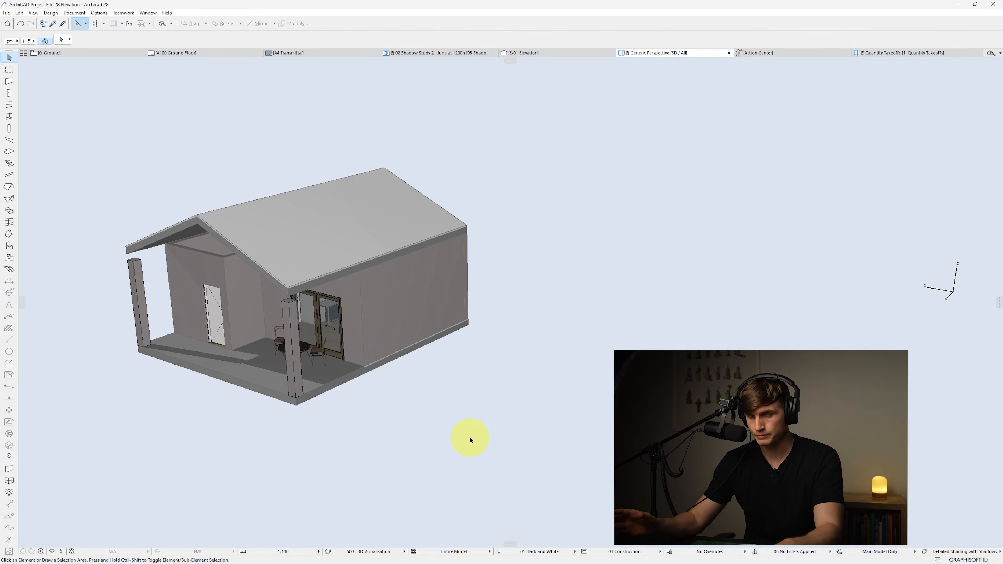
pyautogui.moveTo(375, 407); pyautogui.dragTo(501, 391)
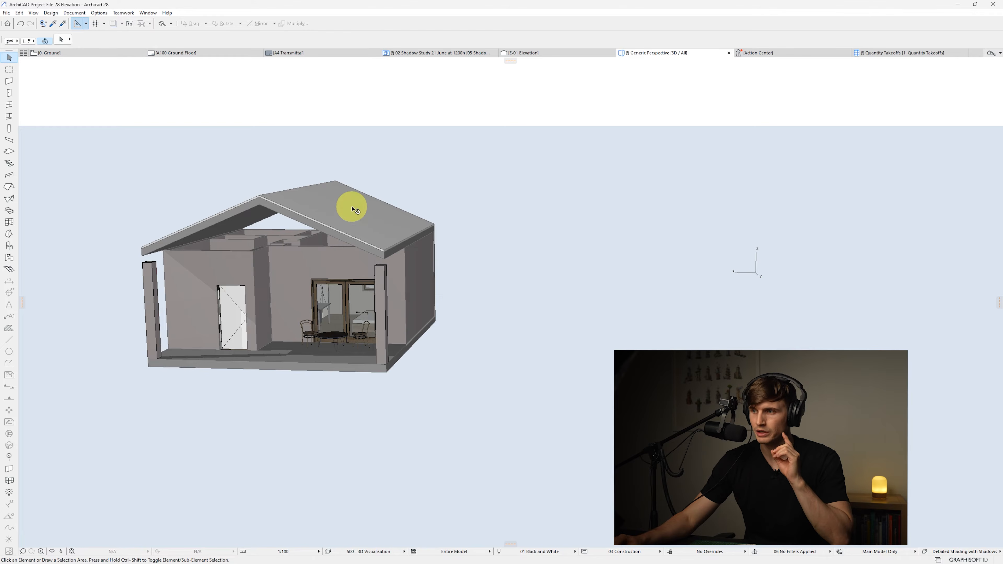
pyautogui.click(352, 208)
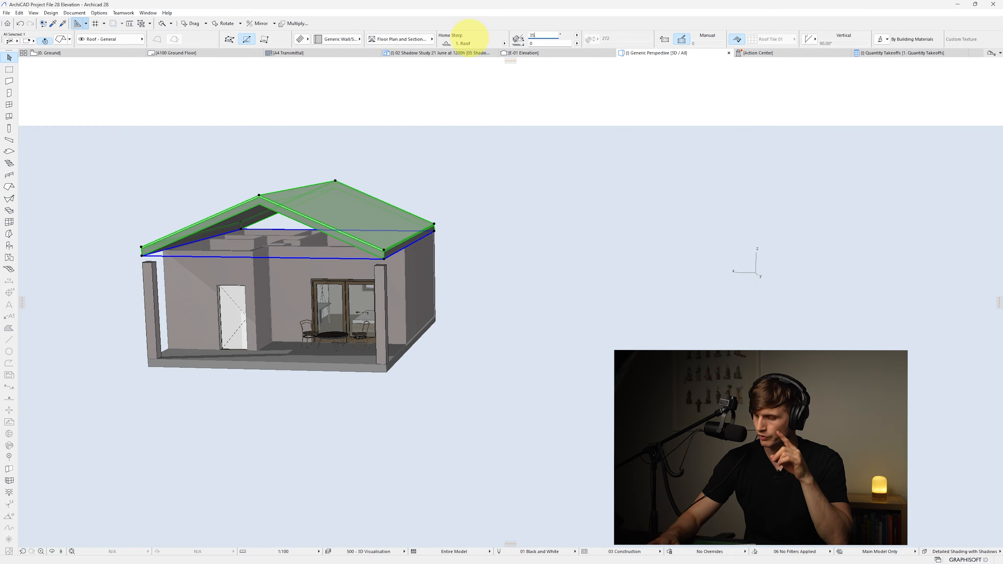
pyautogui.press('Return')
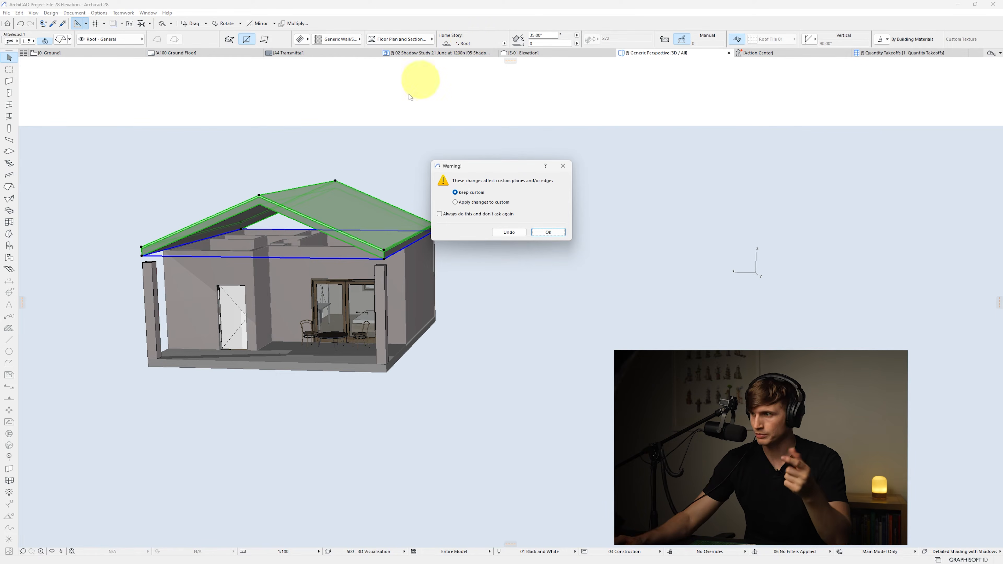
pyautogui.click(549, 232)
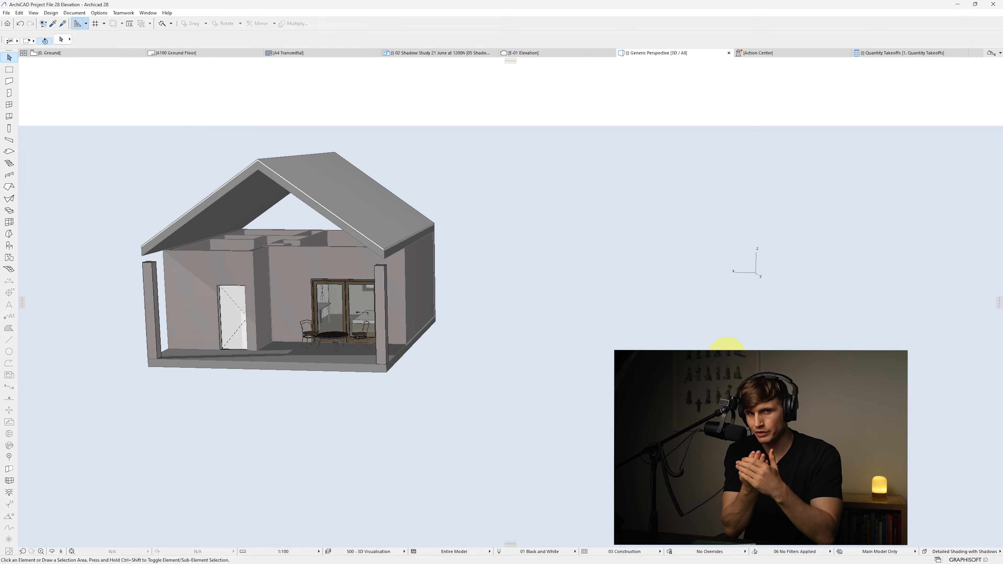
# Stretch the height of the four selected exterior walls up to about 5826 mm, above the roof
pyautogui.keyDown('shift'); pyautogui.moveTo(466, 241); pyautogui.dragTo(498, 252, button='middle'); pyautogui.keyUp('shift')
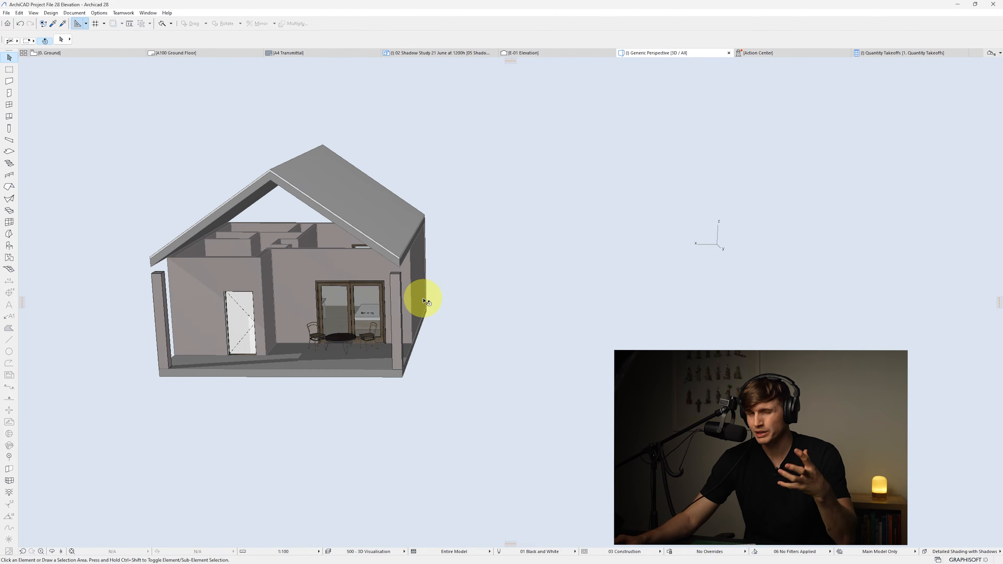
pyautogui.click(327, 227)
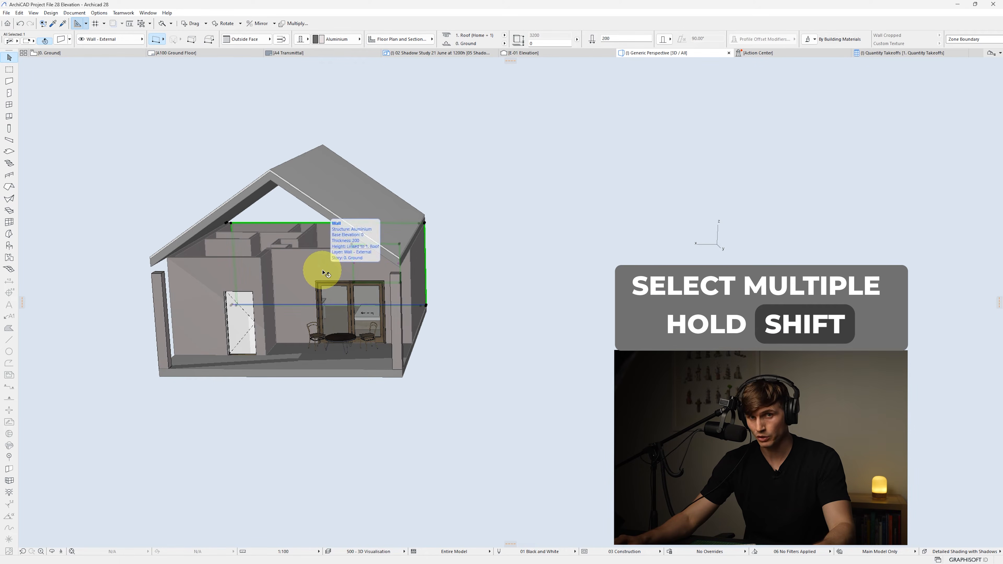
pyautogui.keyDown('shift'); pyautogui.click(304, 261); pyautogui.keyUp('shift')
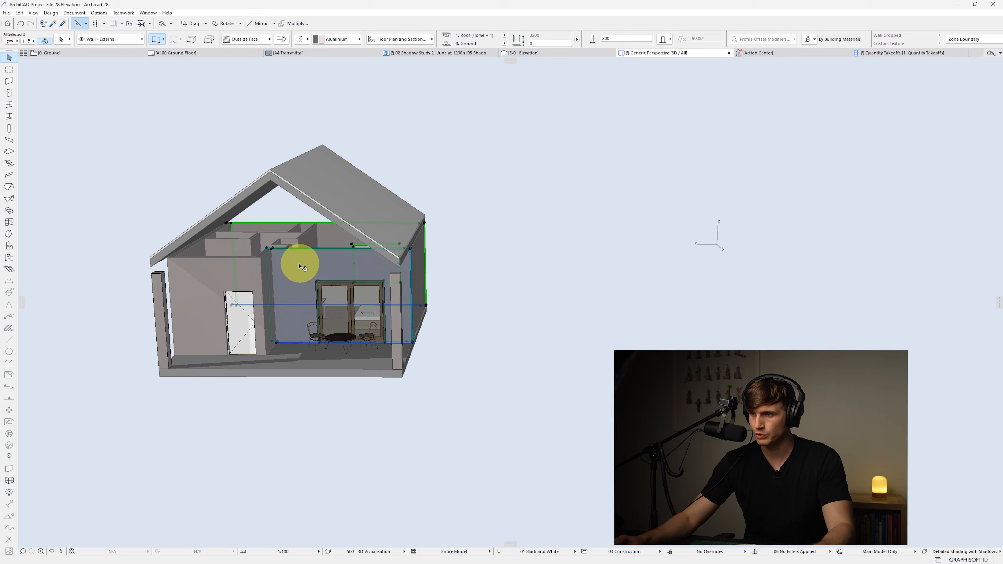
pyautogui.keyDown('shift'); pyautogui.click(195, 274); pyautogui.keyUp('shift')
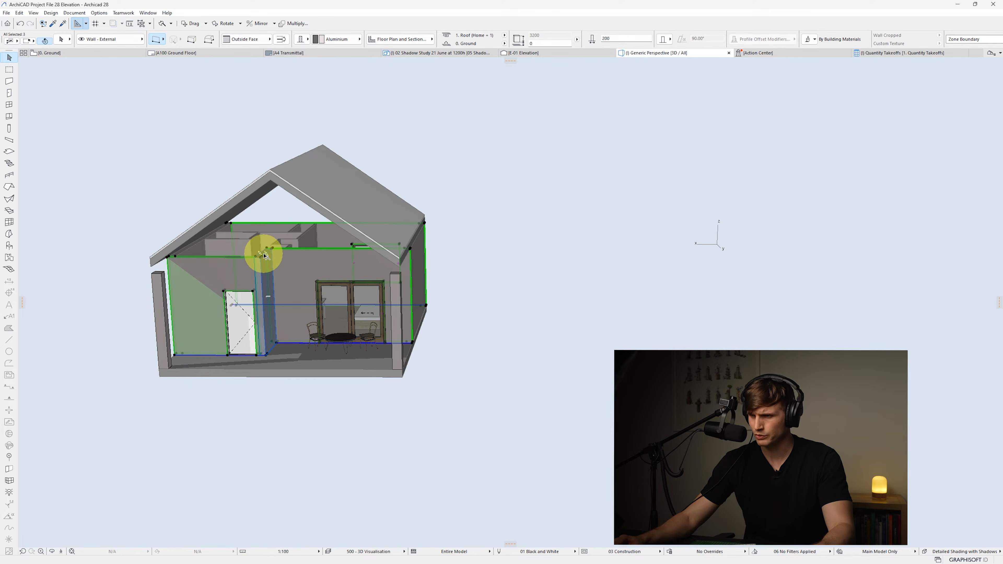
pyautogui.keyDown('shift'); pyautogui.click(255, 263); pyautogui.keyUp('shift')
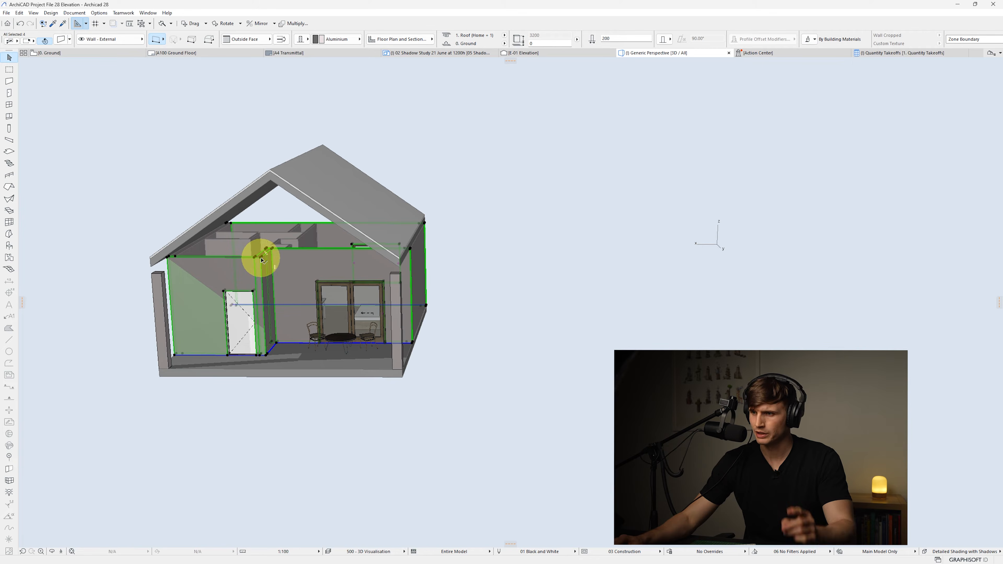
pyautogui.click(261, 259)
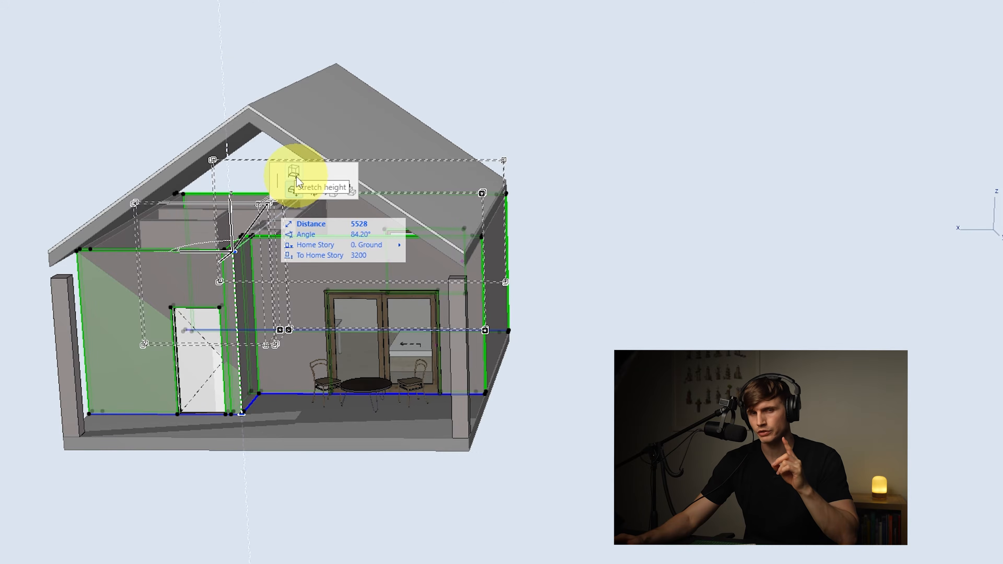
pyautogui.click(294, 175)
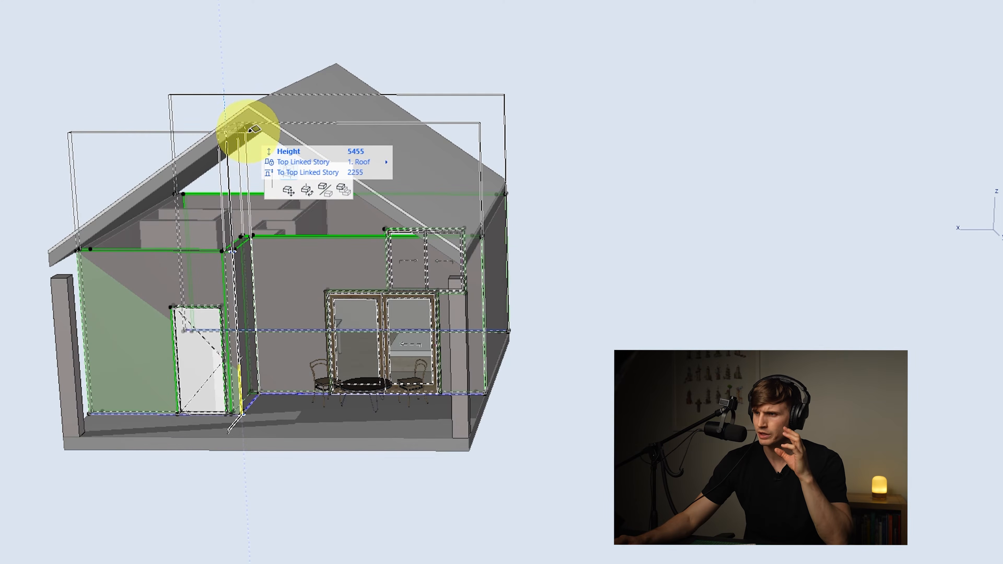
pyautogui.click(254, 118)
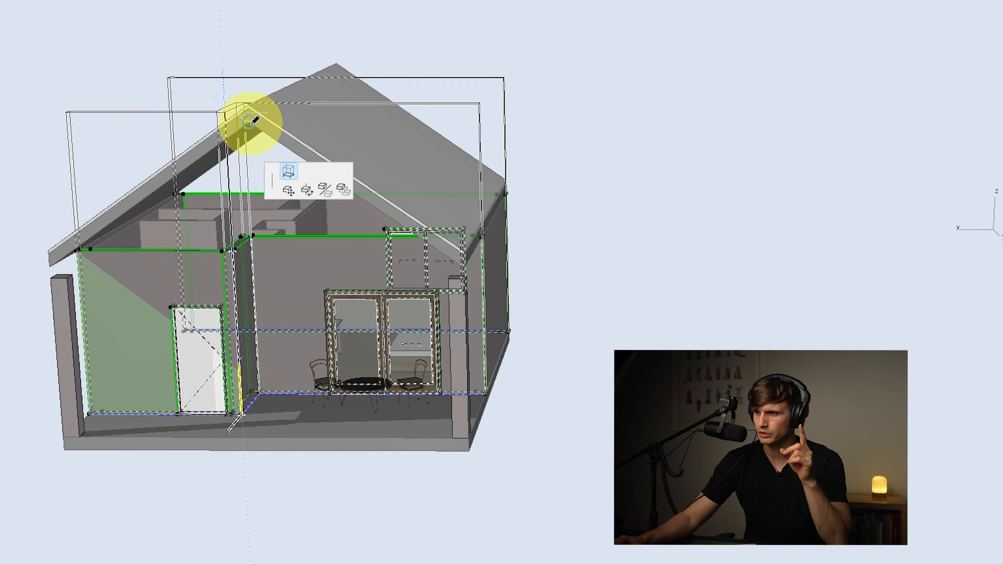
pyautogui.press('Escape')
# Set the height of both porch columns to 3500 mm
pyautogui.click(464, 296)
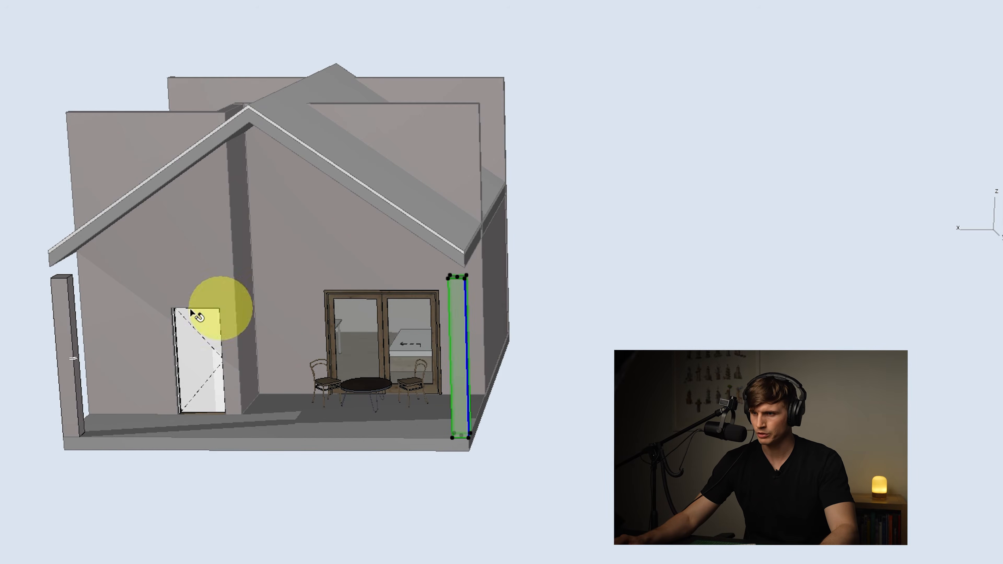
pyautogui.keyDown('shift'); pyautogui.click(63, 294); pyautogui.keyUp('shift')
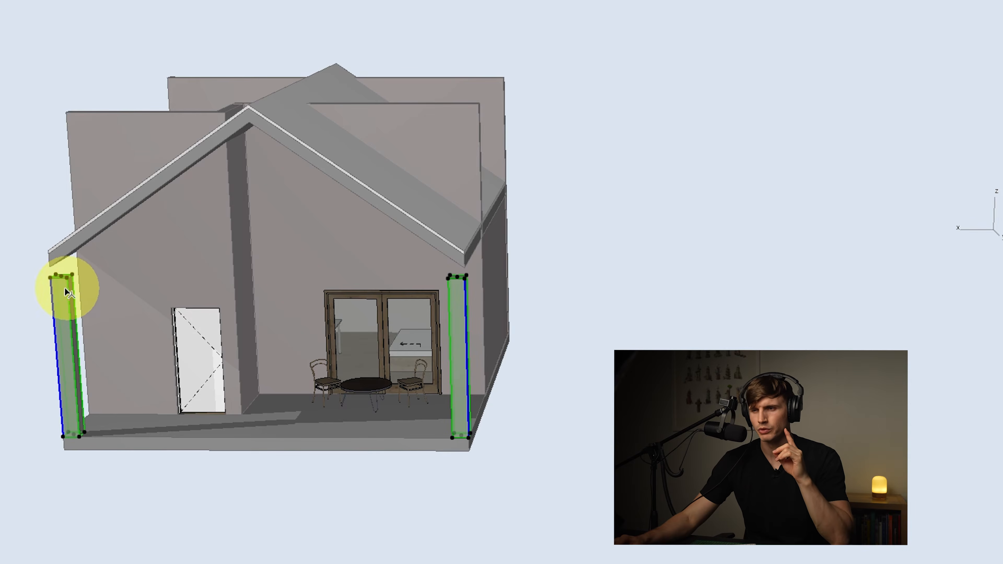
pyautogui.moveTo(51, 281)
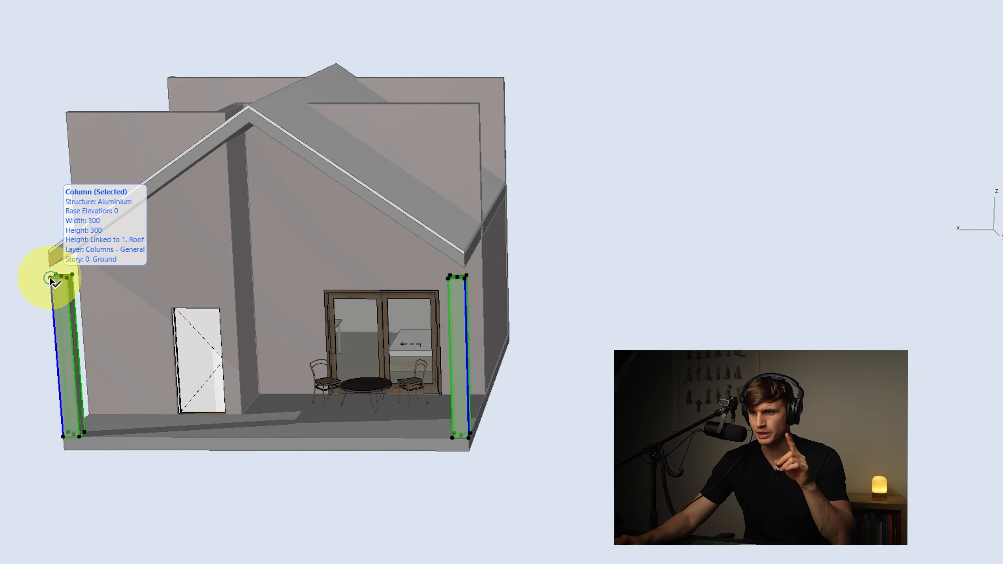
pyautogui.click(50, 281)
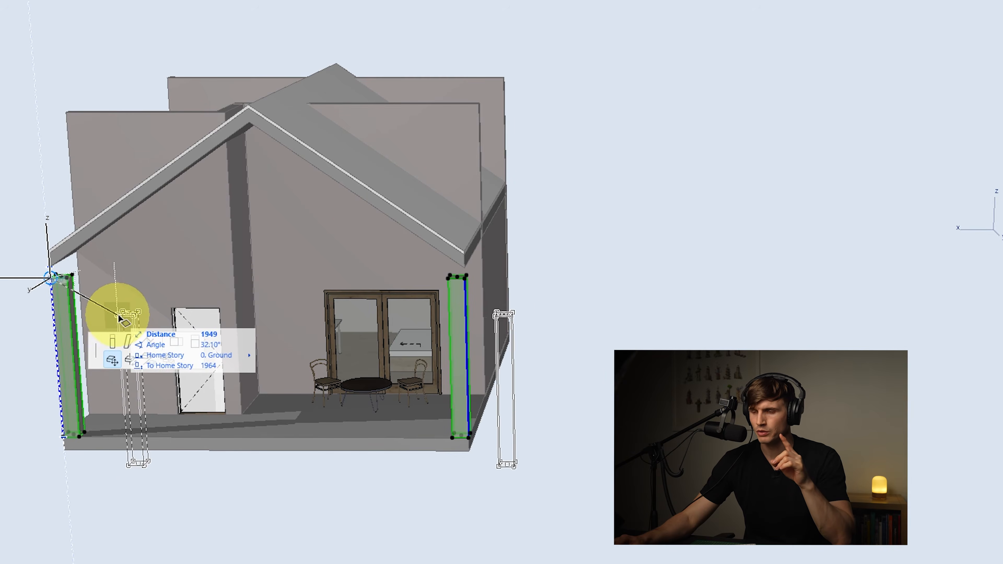
pyautogui.click(113, 345)
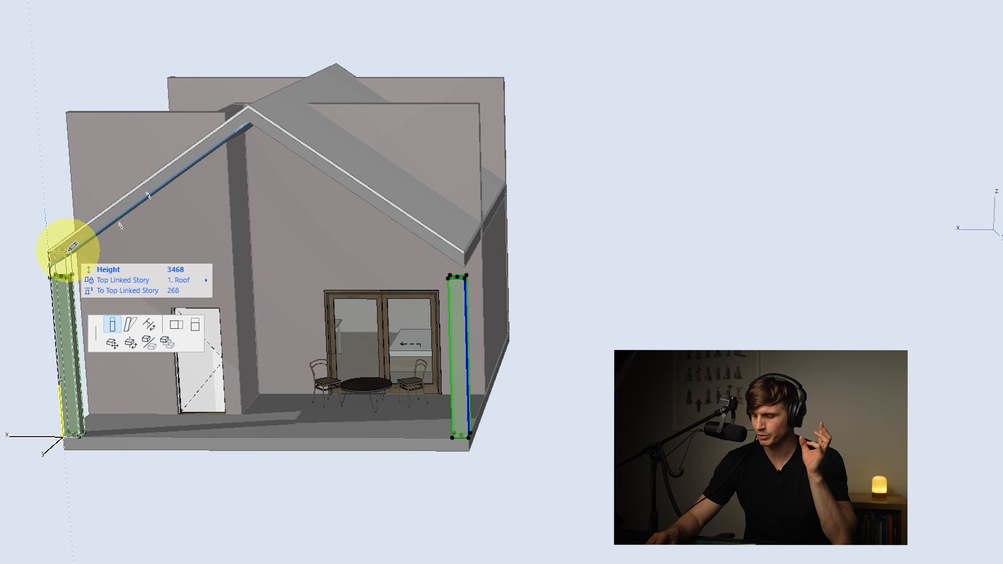
pyautogui.write('35')
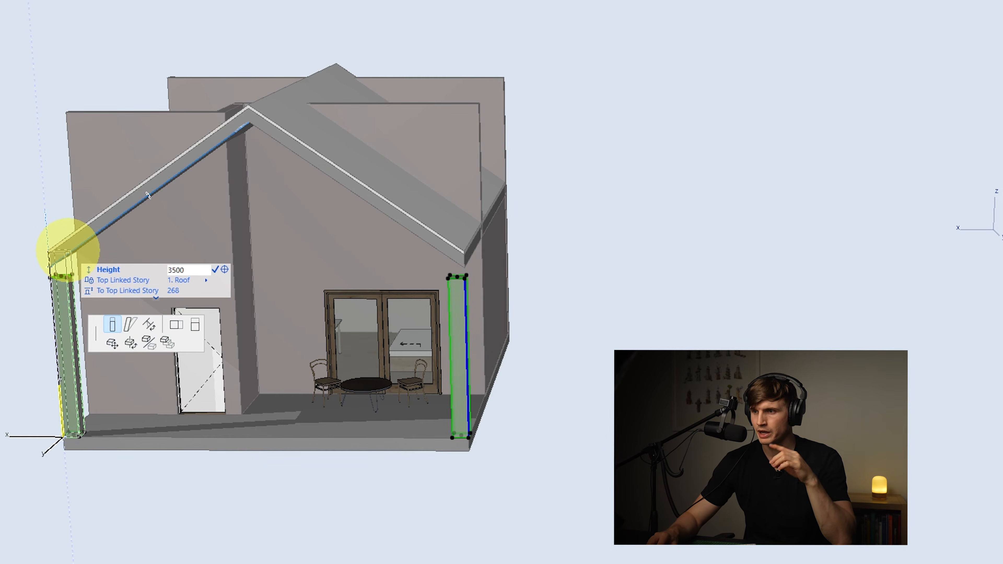
pyautogui.write('00')
pyautogui.press('Return')
# Select the walls and porch columns and add them as targets in Solid Element Operations
pyautogui.click(651, 269)
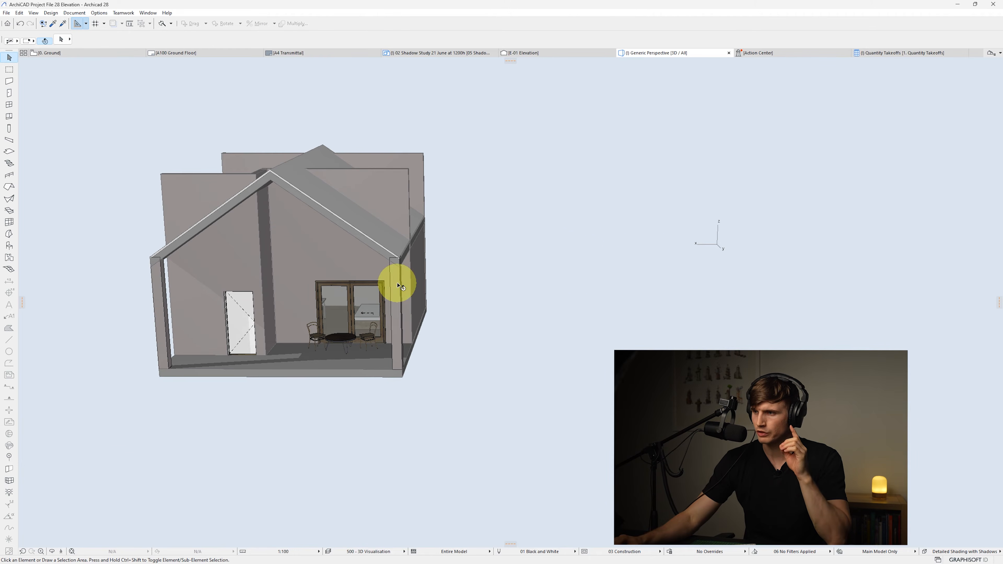
pyautogui.click(400, 285)
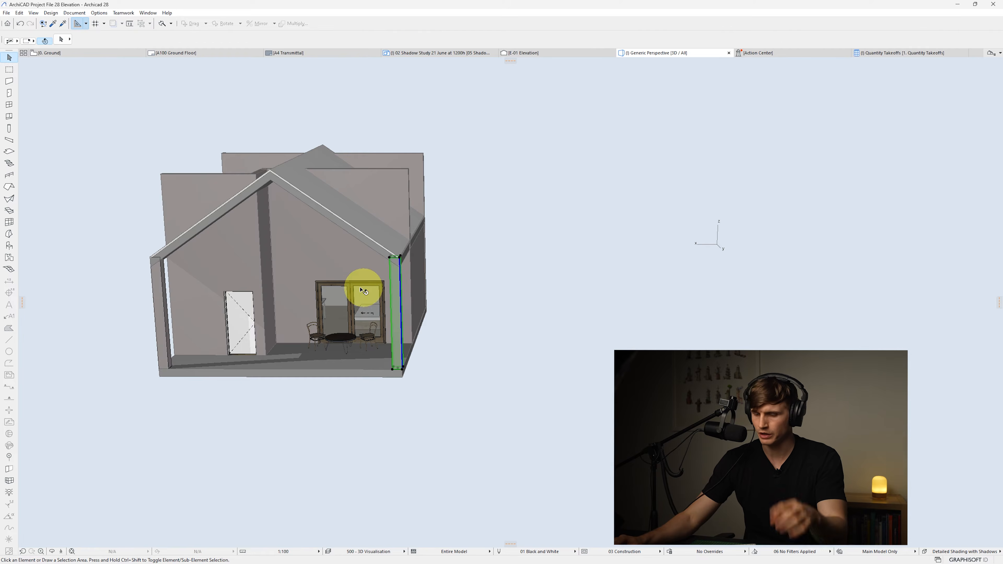
pyautogui.keyDown('shift'); pyautogui.click(158, 282); pyautogui.keyUp('shift')
pyautogui.keyDown('shift'); pyautogui.click(189, 188); pyautogui.keyUp('shift')
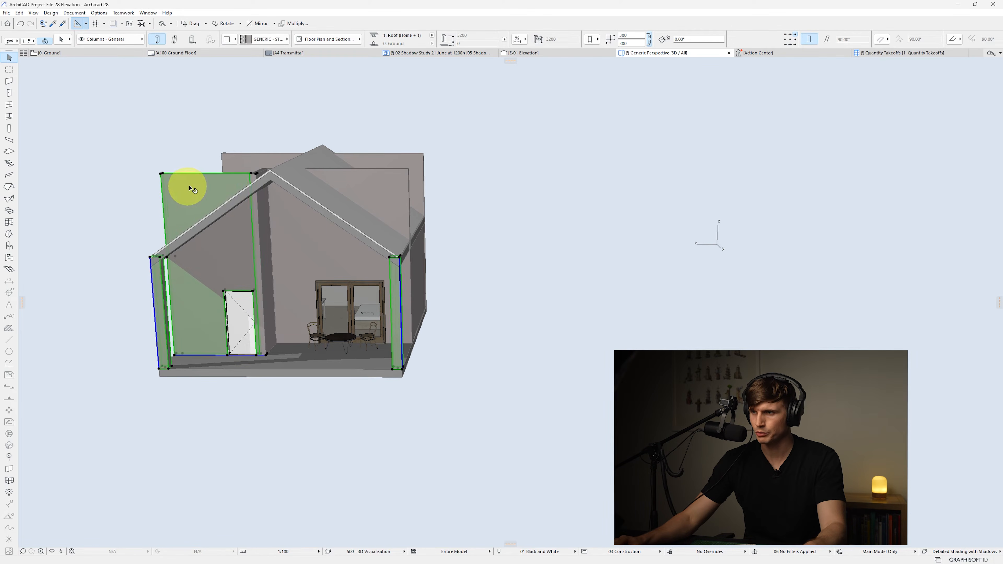
pyautogui.keyDown('shift'); pyautogui.click(263, 208); pyautogui.keyUp('shift')
pyautogui.keyDown('shift'); pyautogui.click(291, 217); pyautogui.keyUp('shift')
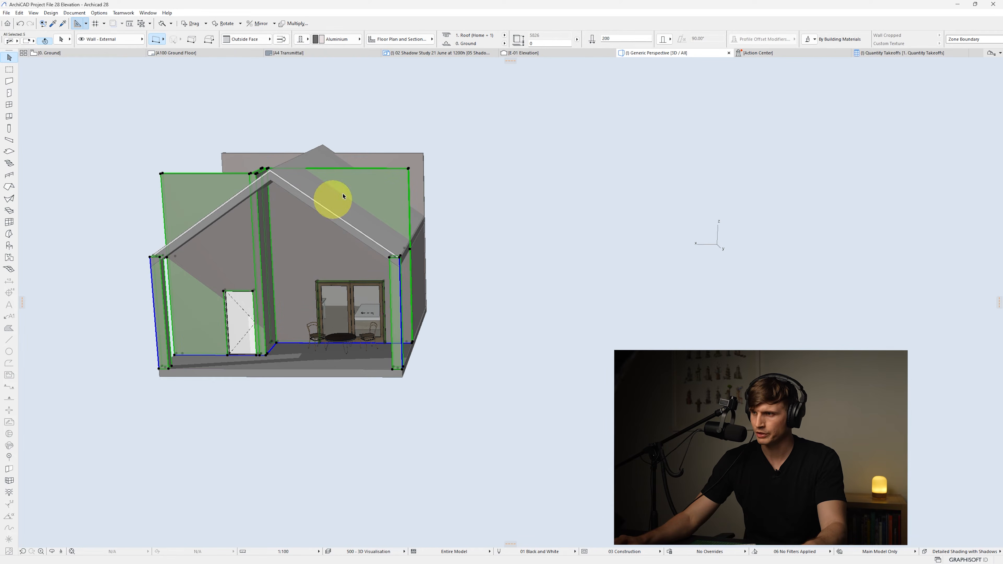
pyautogui.keyDown('shift'); pyautogui.click(376, 159); pyautogui.keyUp('shift')
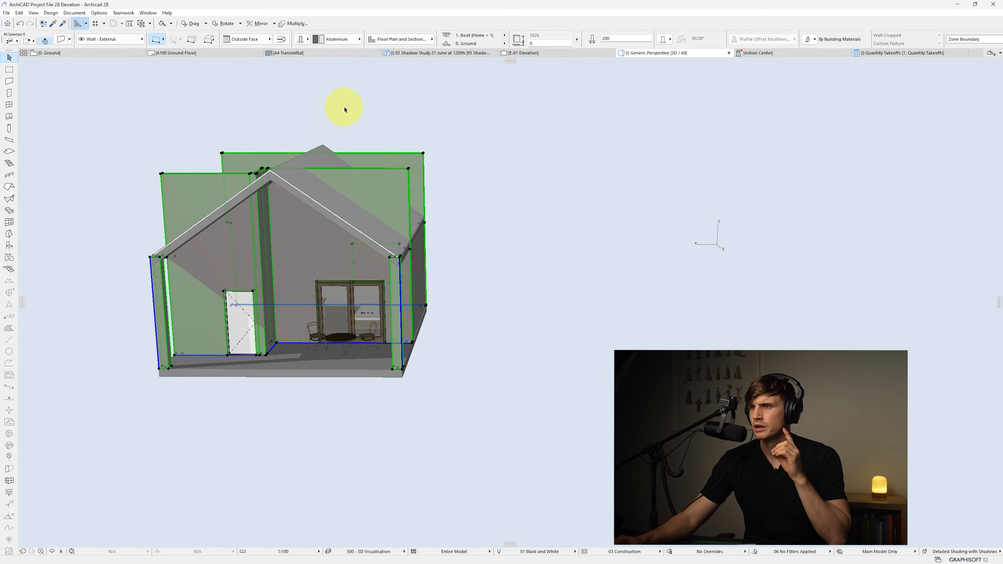
pyautogui.rightClick(347, 109)
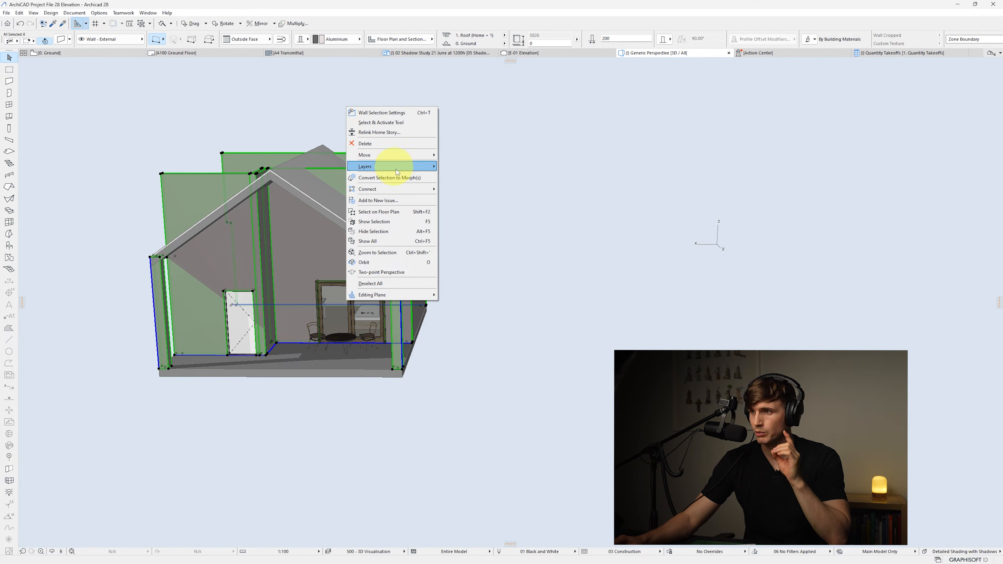
pyautogui.moveTo(398, 189)
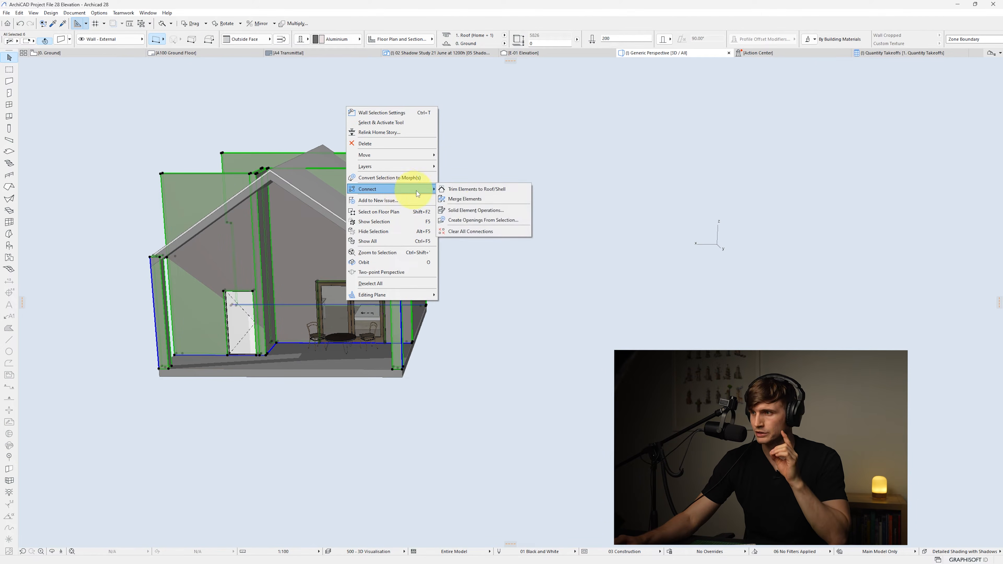
pyautogui.click(475, 210)
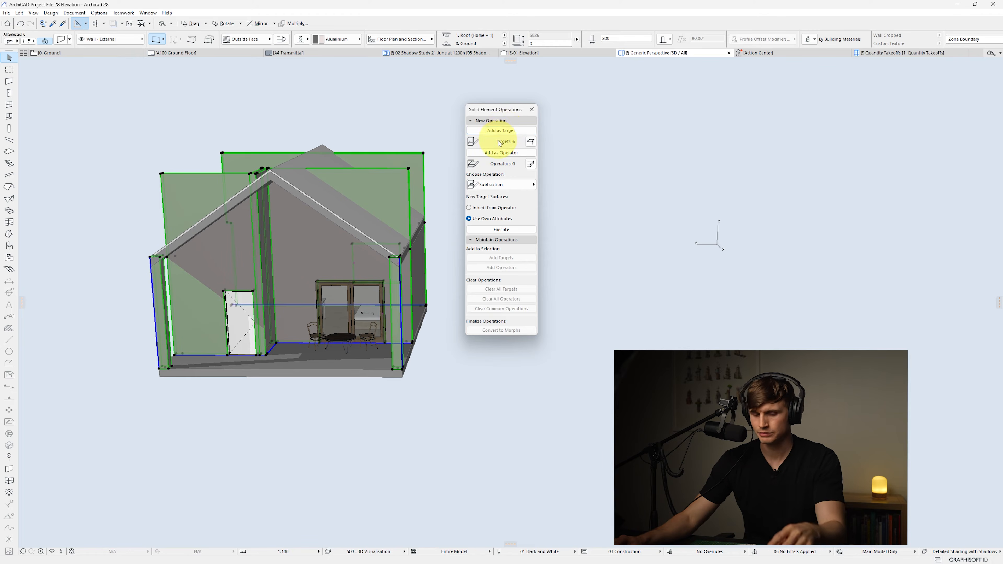
pyautogui.click(213, 147)
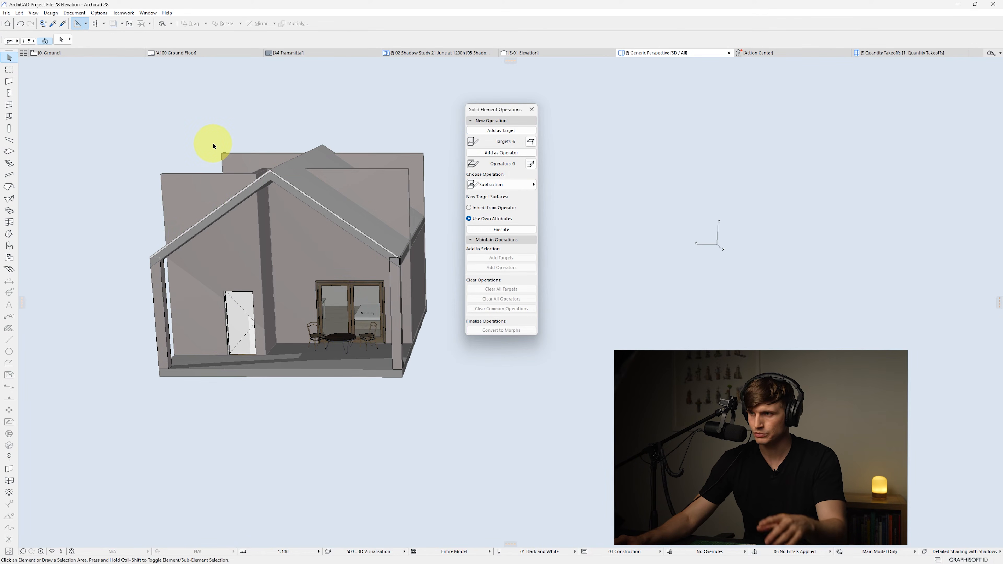
# Add the roof as operator and execute a Subtraction with upward extrusion on the targets
pyautogui.click(305, 193)
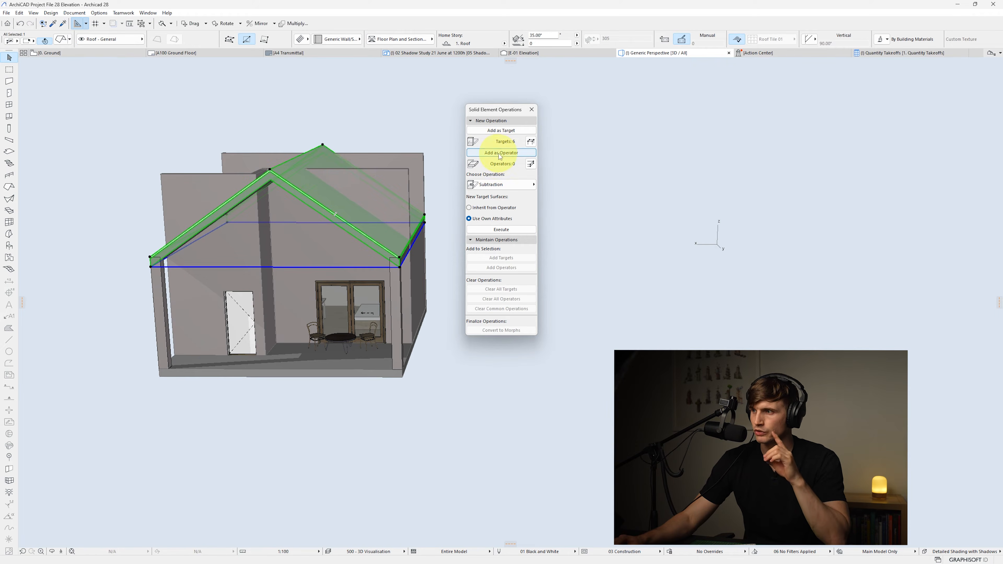
pyautogui.click(506, 184)
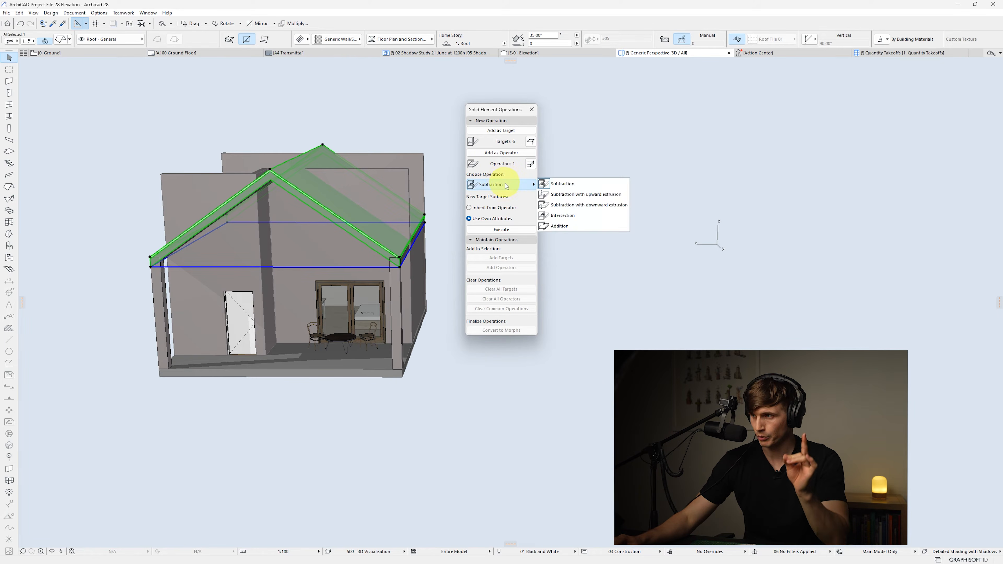
pyautogui.click(563, 195)
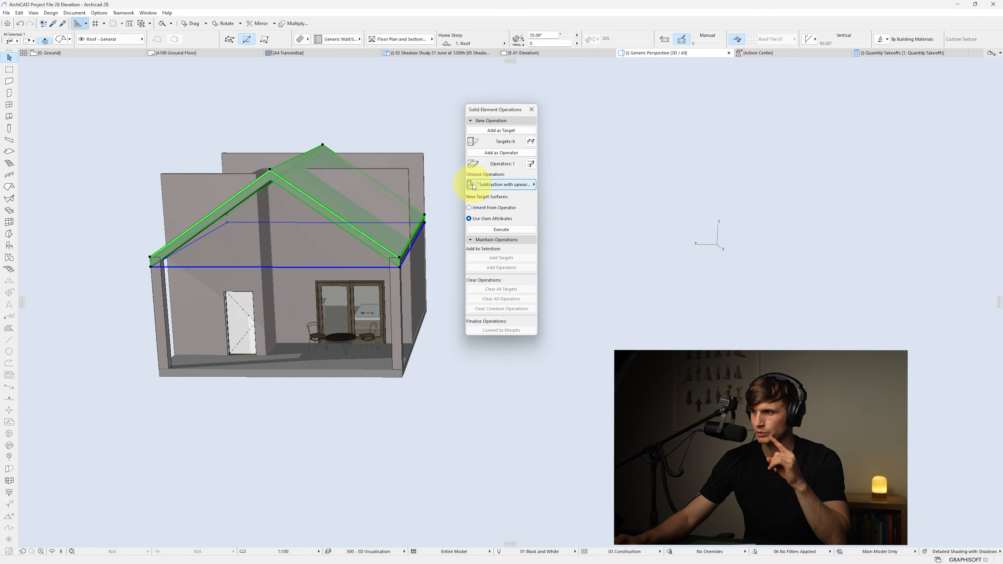
pyautogui.click(501, 229)
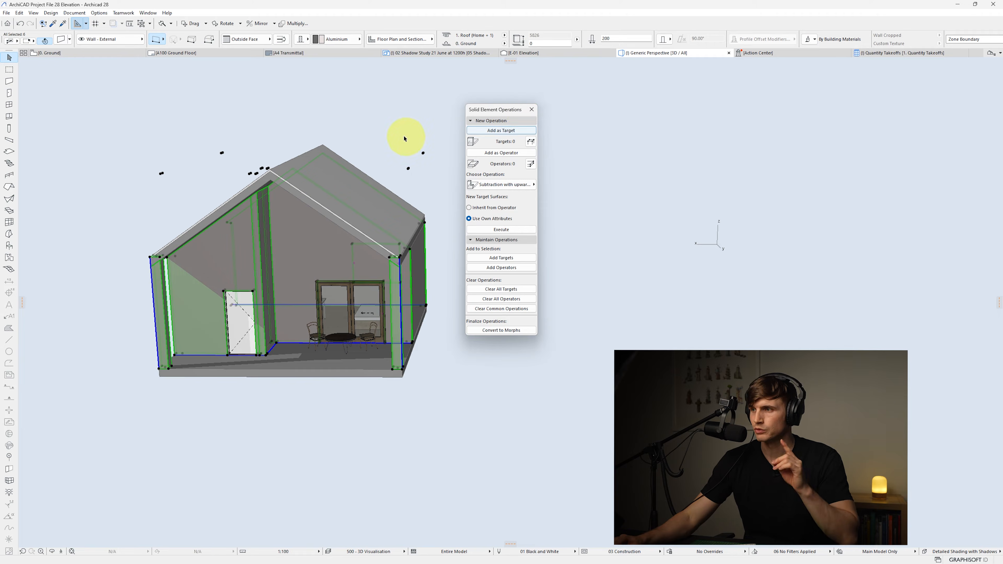
# Try dragging the roof downward, then undo the move
pyautogui.click(415, 104)
pyautogui.click(331, 177)
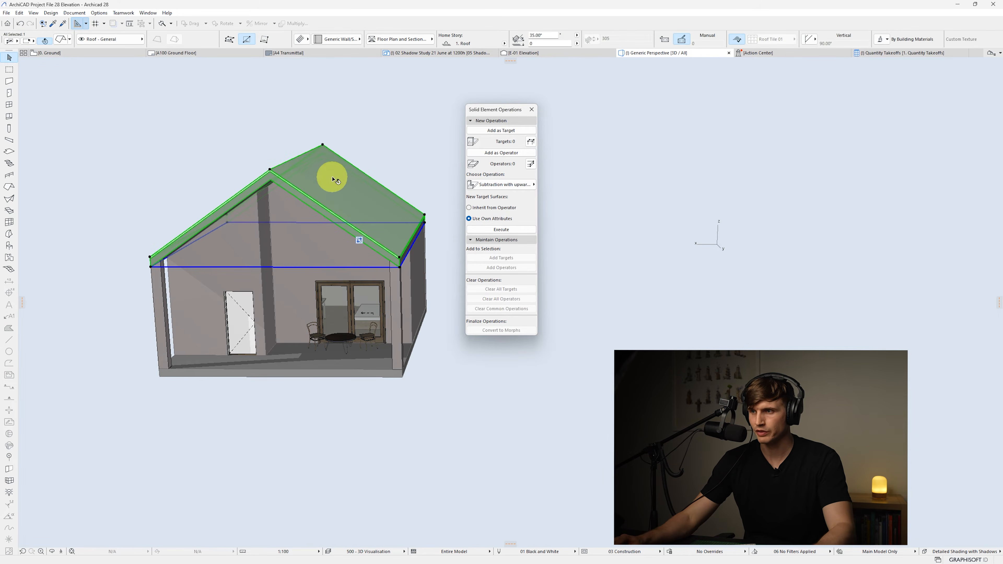
pyautogui.hotkey('ctrl', 'd')
pyautogui.click(332, 177)
pyautogui.click(333, 190)
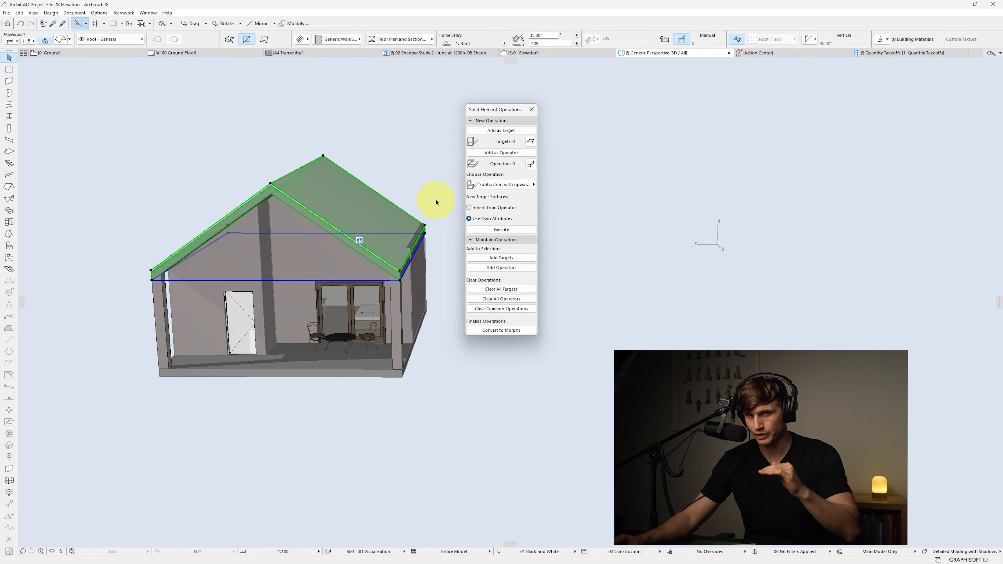
pyautogui.hotkey('ctrl', 'z')
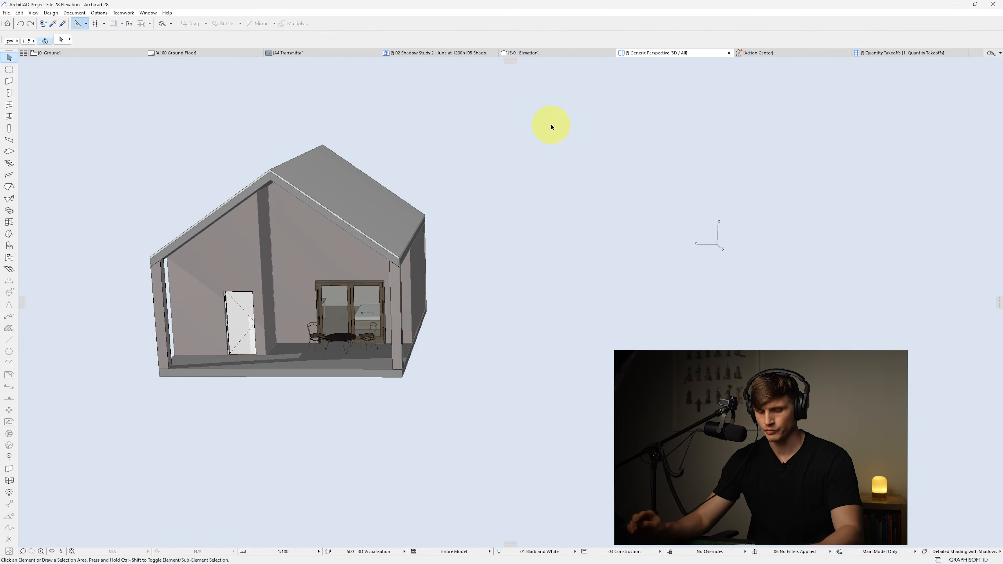
# Switch to the ground floor plan and open the E-01 elevation from its marker with the current view settings
pyautogui.press('F2')
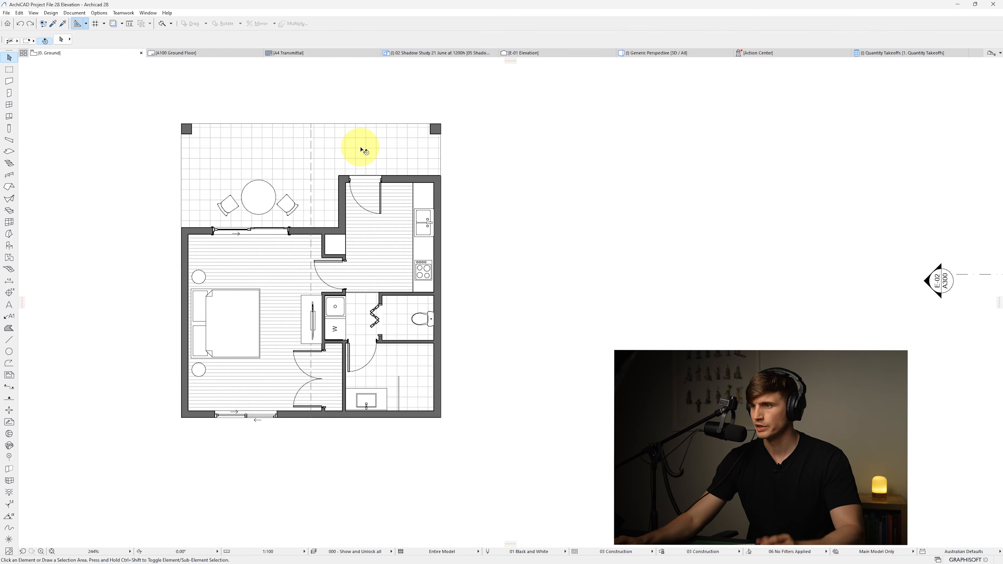
pyautogui.scroll(-5, 360, 150)
pyautogui.moveTo(360, 162); pyautogui.dragTo(314, 304, button='middle')
pyautogui.scroll(-2, 314, 303)
pyautogui.click(295, 120)
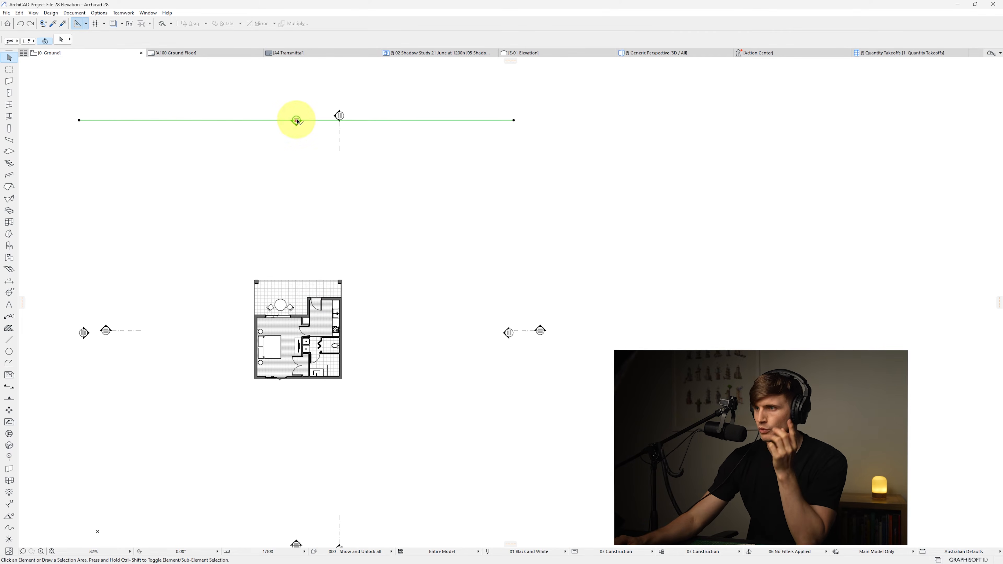
pyautogui.rightClick(309, 97)
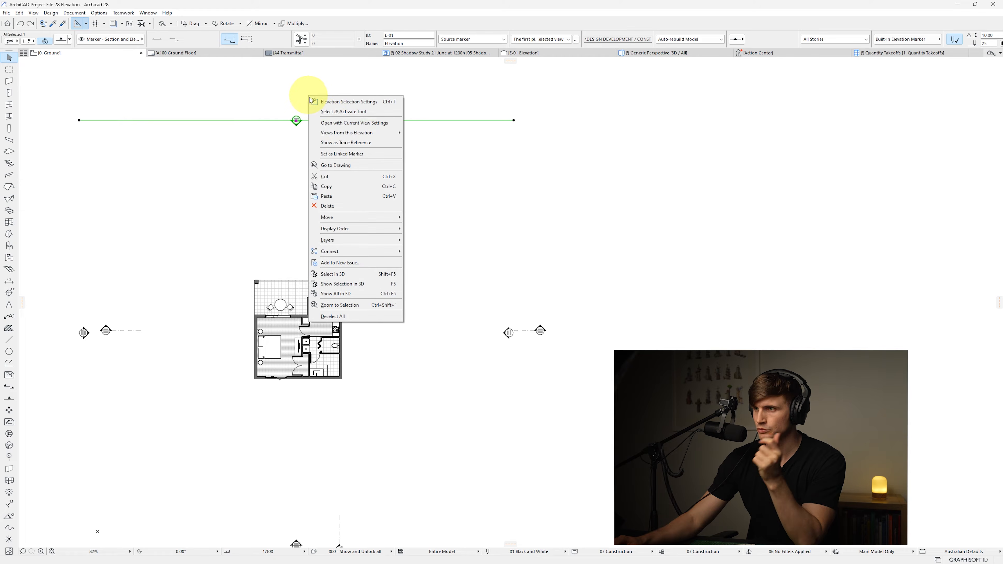
pyautogui.click(333, 123)
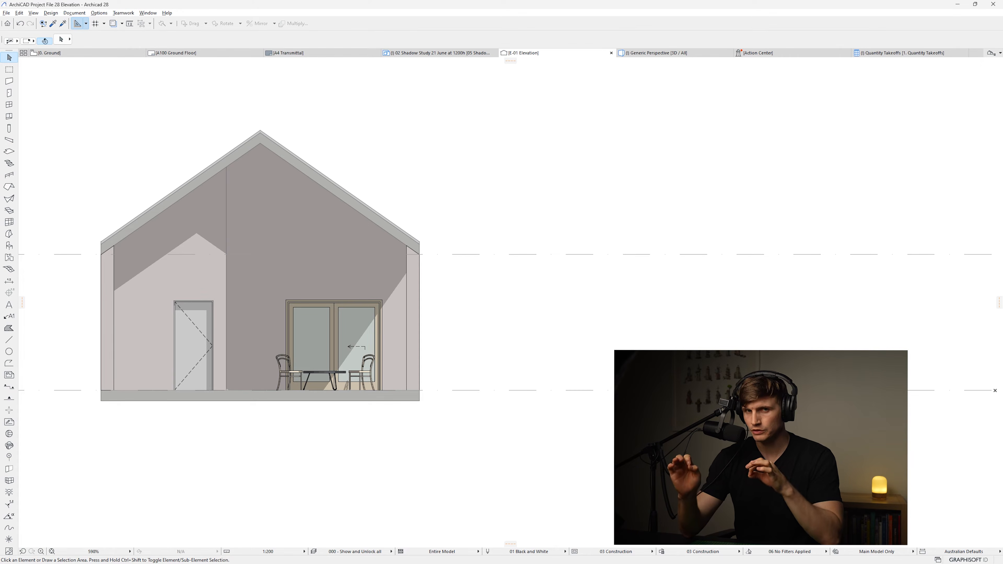
# Select both porch columns and override their surface with Paint - Dark Gray
pyautogui.moveTo(365, 323)
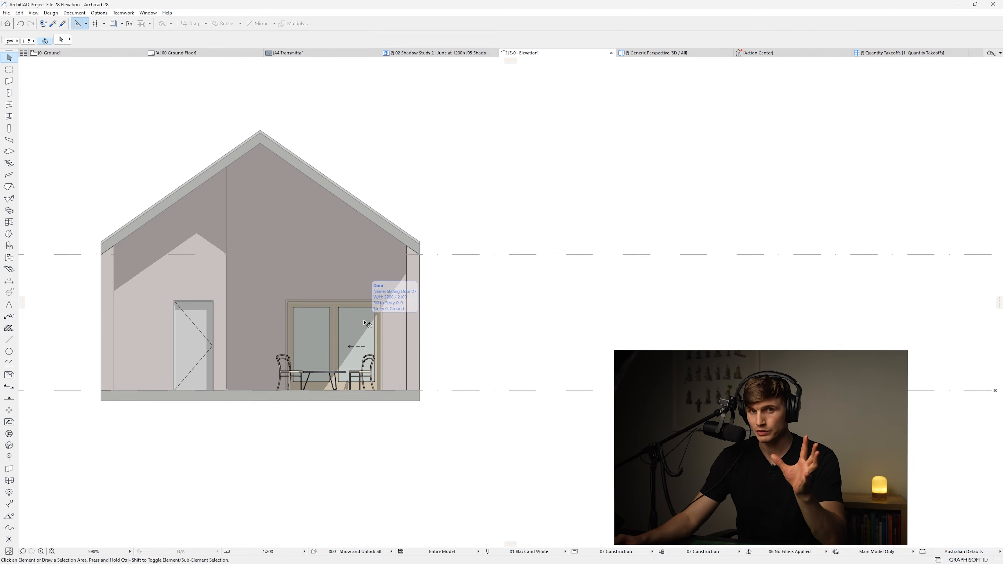
pyautogui.click(414, 340)
pyautogui.keyDown('shift'); pyautogui.click(113, 309); pyautogui.keyUp('shift')
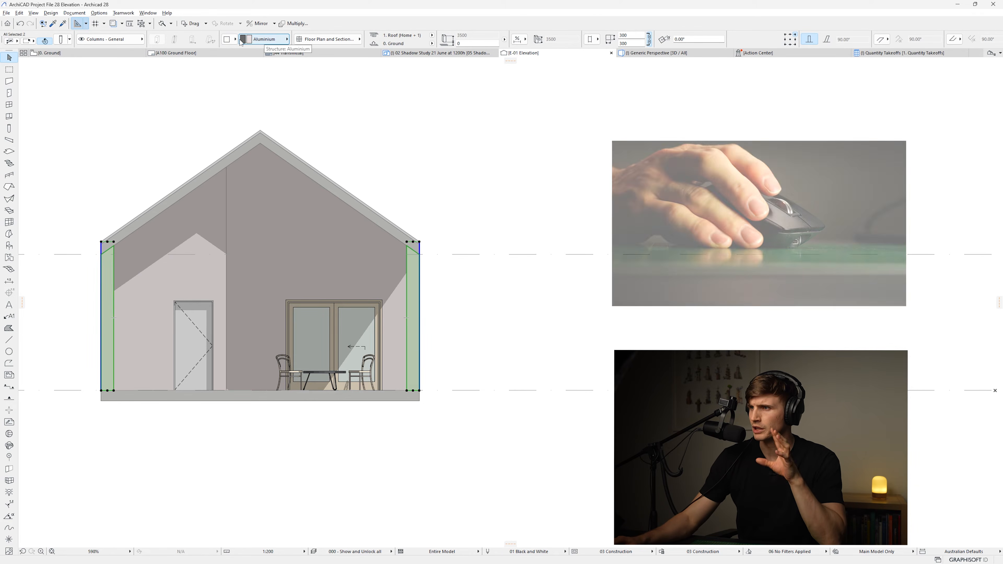
pyautogui.scroll(-5, 239, 42)
pyautogui.scroll(-2, 240, 43)
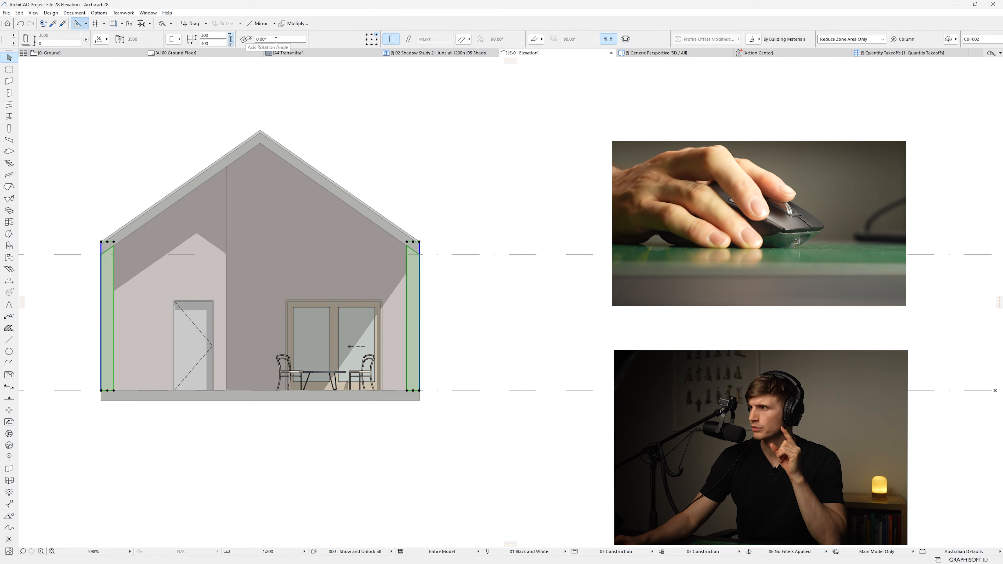
pyautogui.click(757, 41)
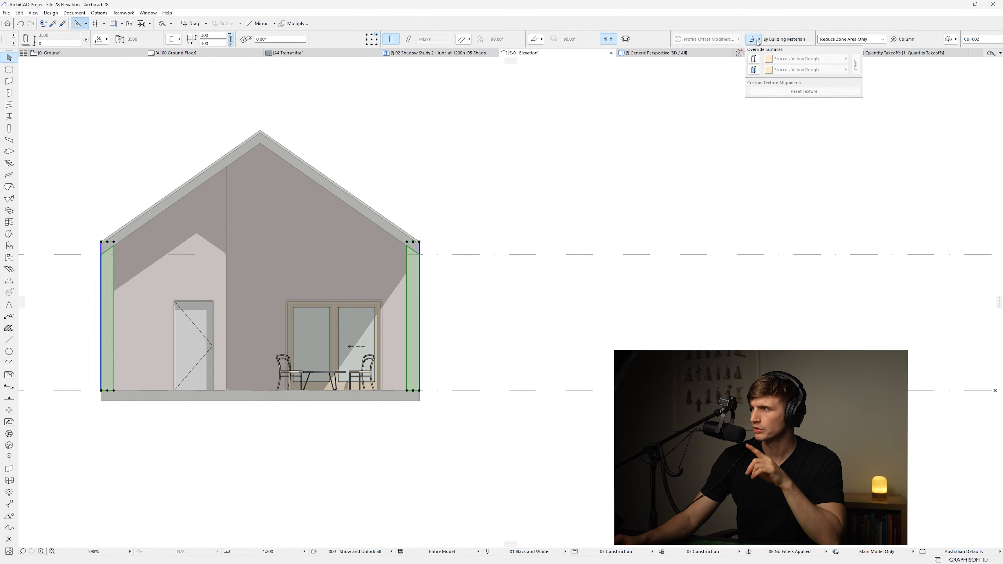
pyautogui.click(754, 70)
pyautogui.click(791, 70)
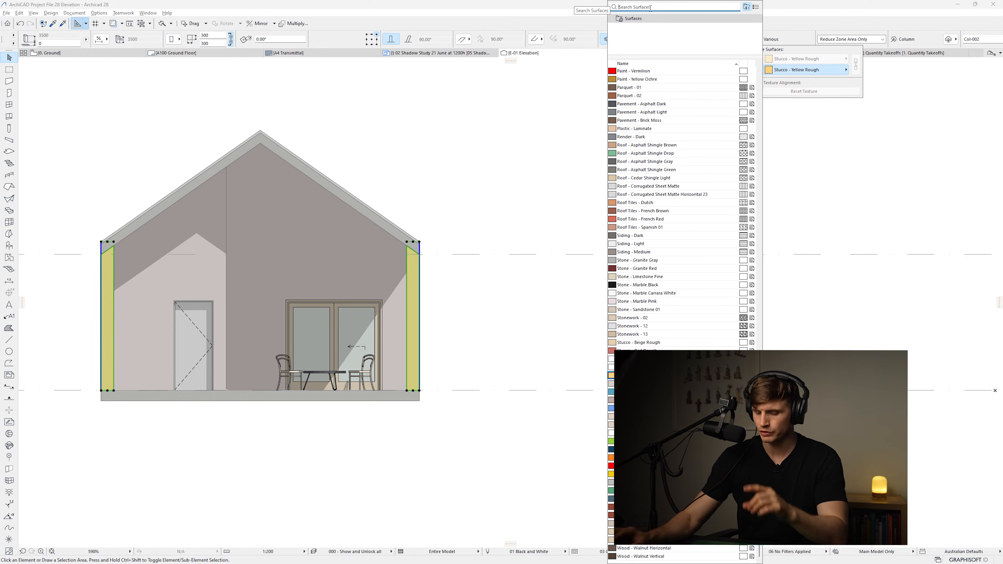
pyautogui.write('dar')
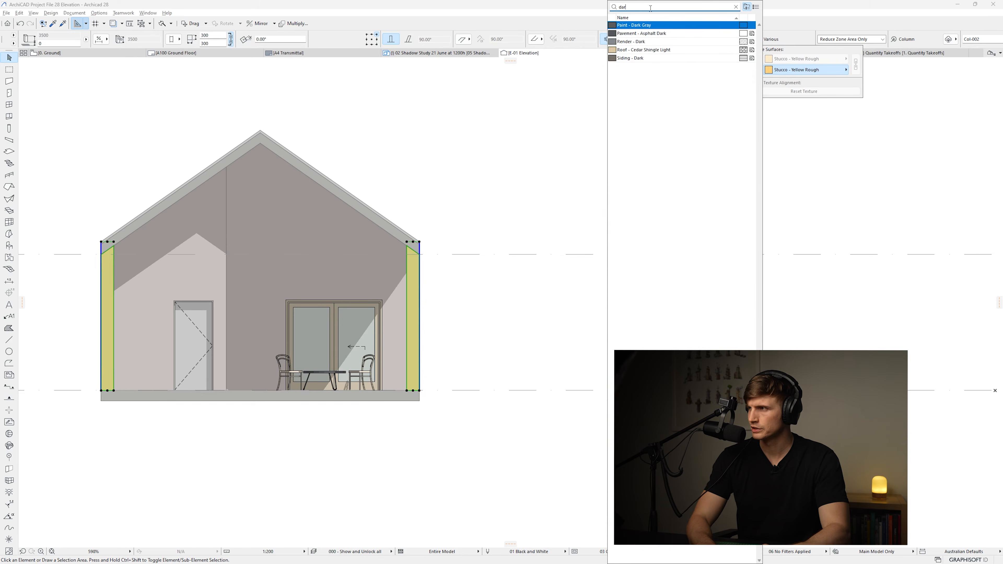
pyautogui.click(649, 26)
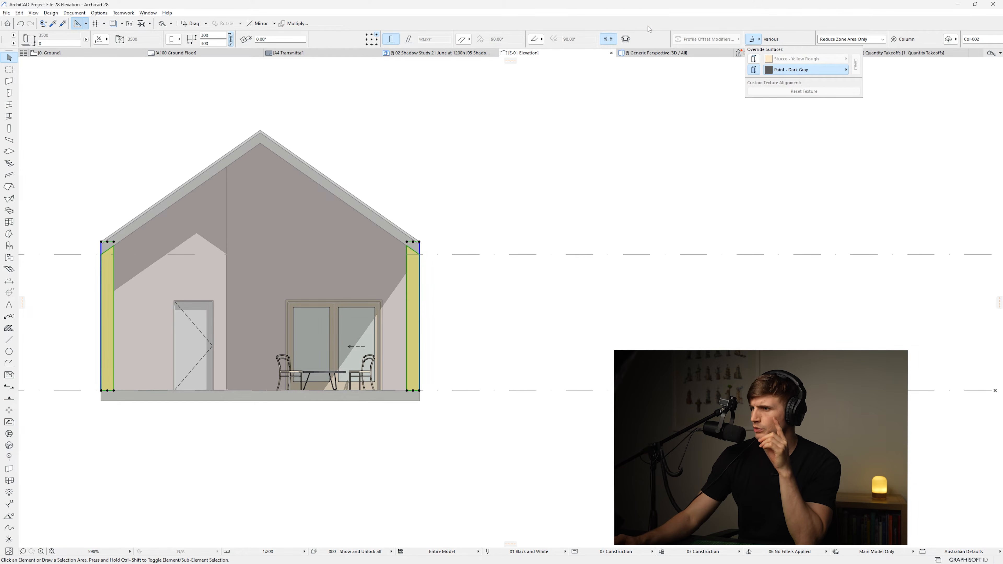
# Select the ground slab and override its edge surface with Paint - Dark Gray
pyautogui.click(323, 396)
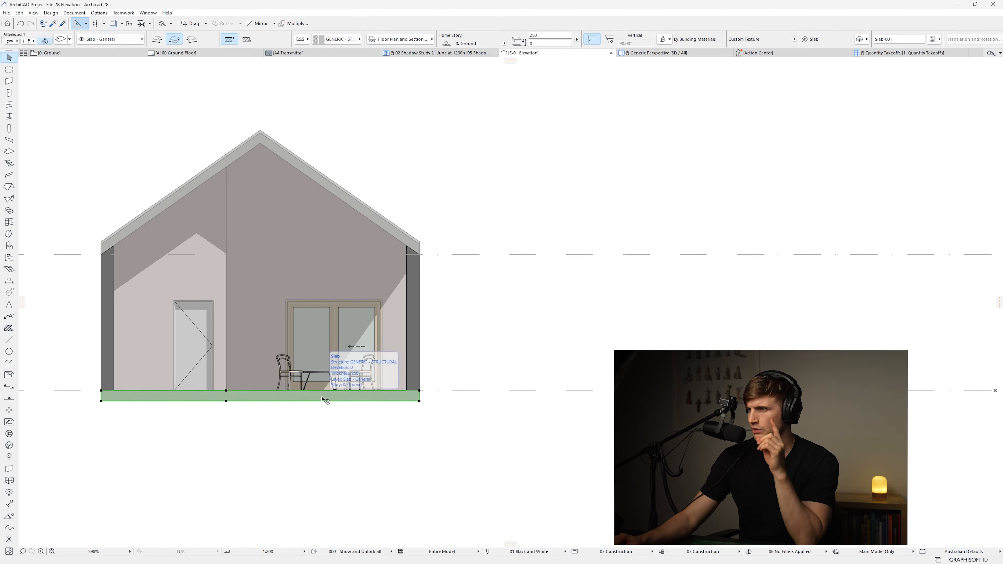
pyautogui.click(666, 39)
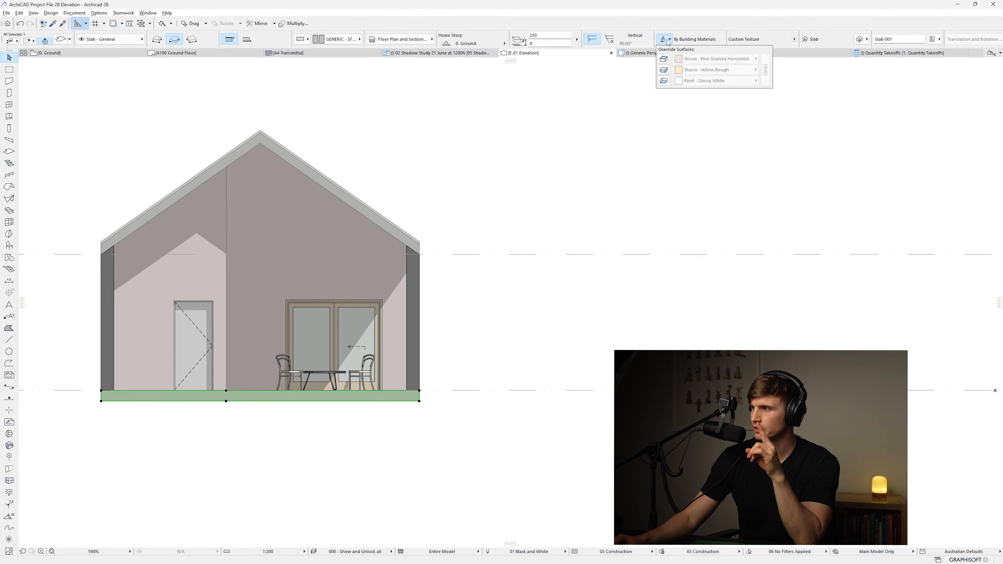
pyautogui.click(667, 71)
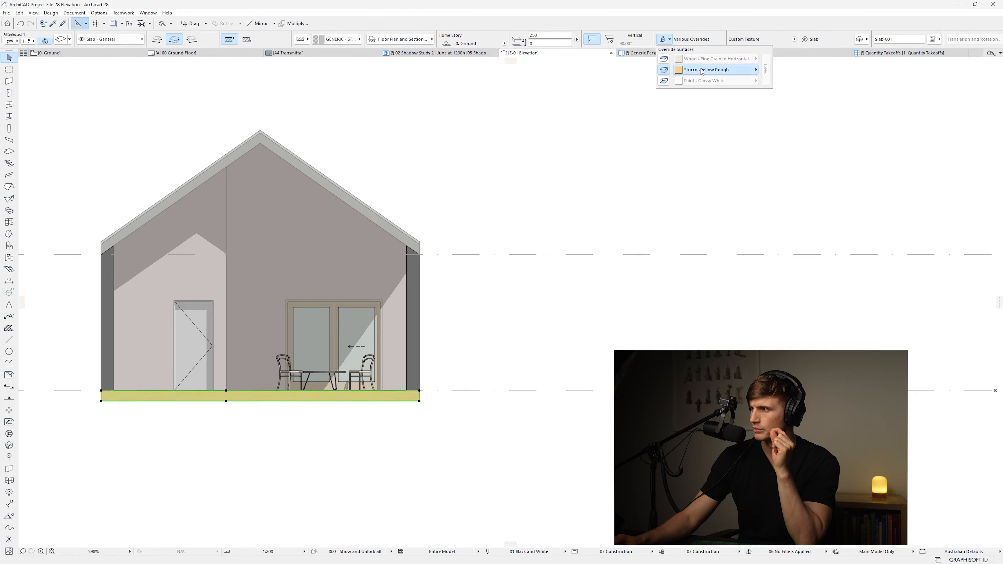
pyautogui.click(711, 70)
pyautogui.write('da')
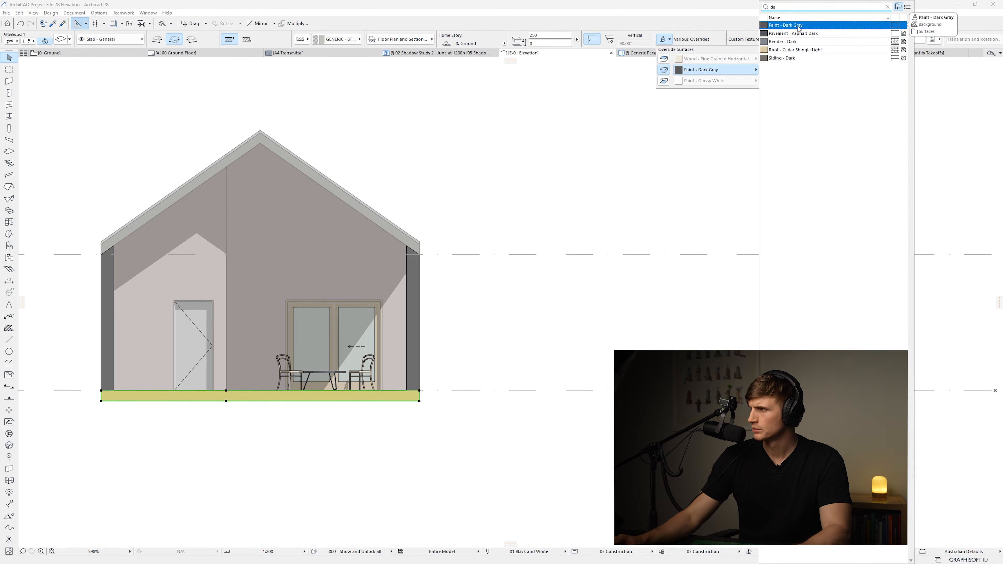
pyautogui.press('Return')
# Select the roof and override its surface with Paint - Dark Gray
pyautogui.click(364, 210)
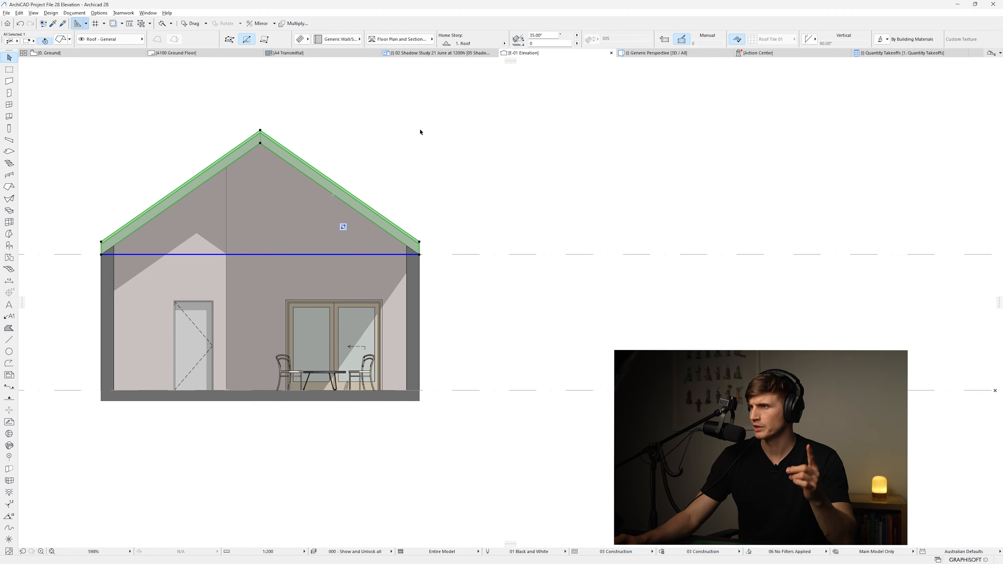
pyautogui.click(880, 39)
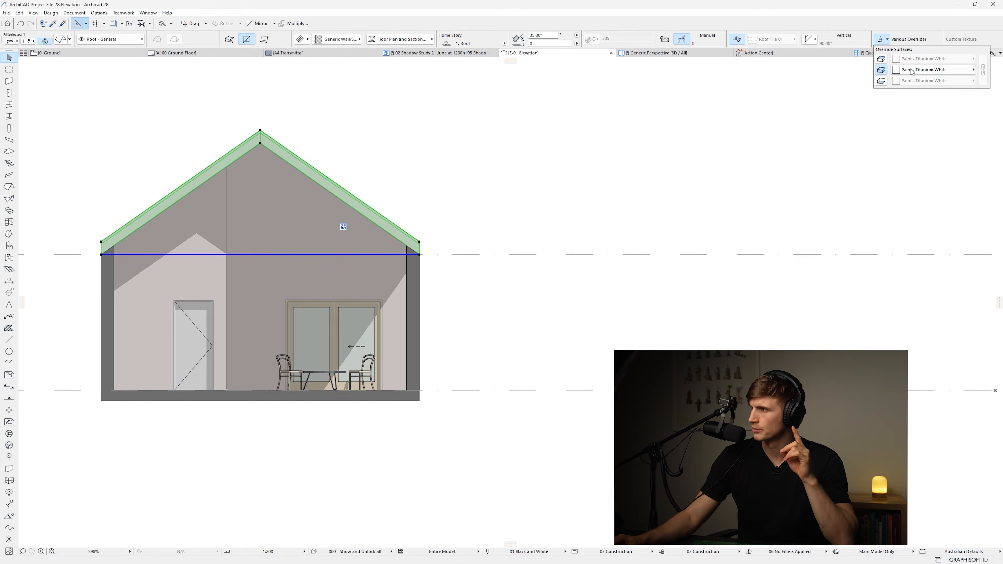
pyautogui.click(881, 70)
pyautogui.click(914, 70)
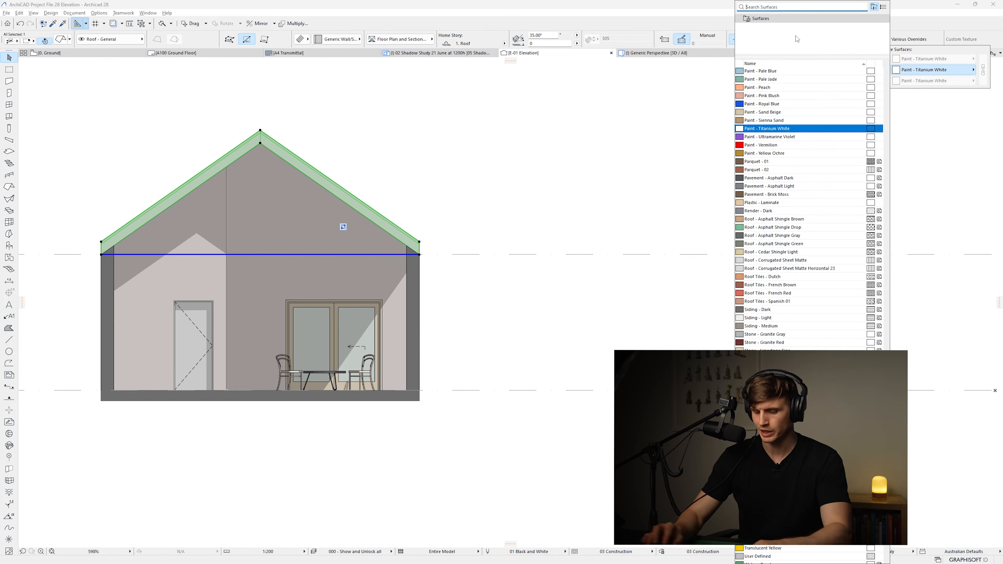
pyautogui.write('dar')
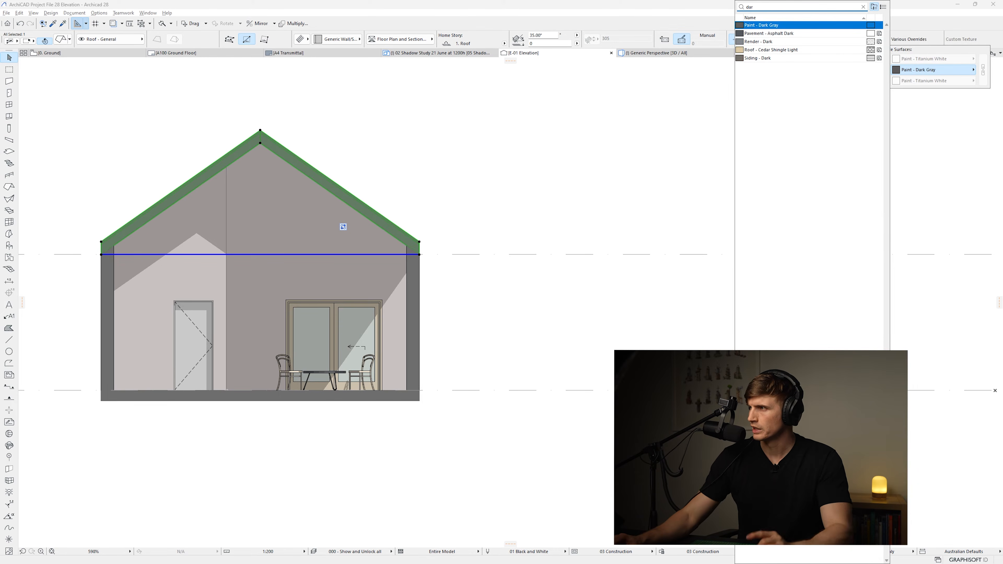
pyautogui.click(774, 25)
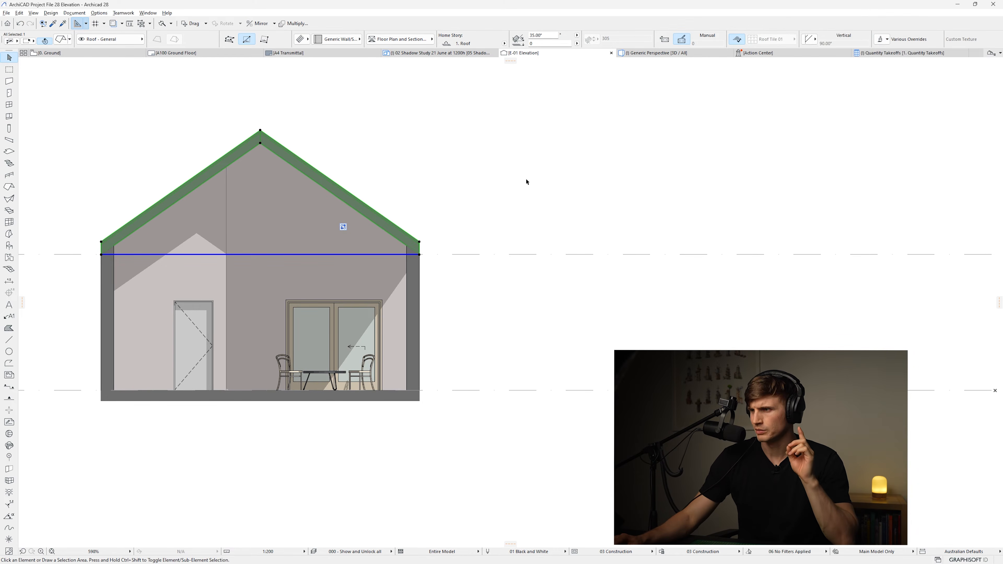
pyautogui.press('Escape')
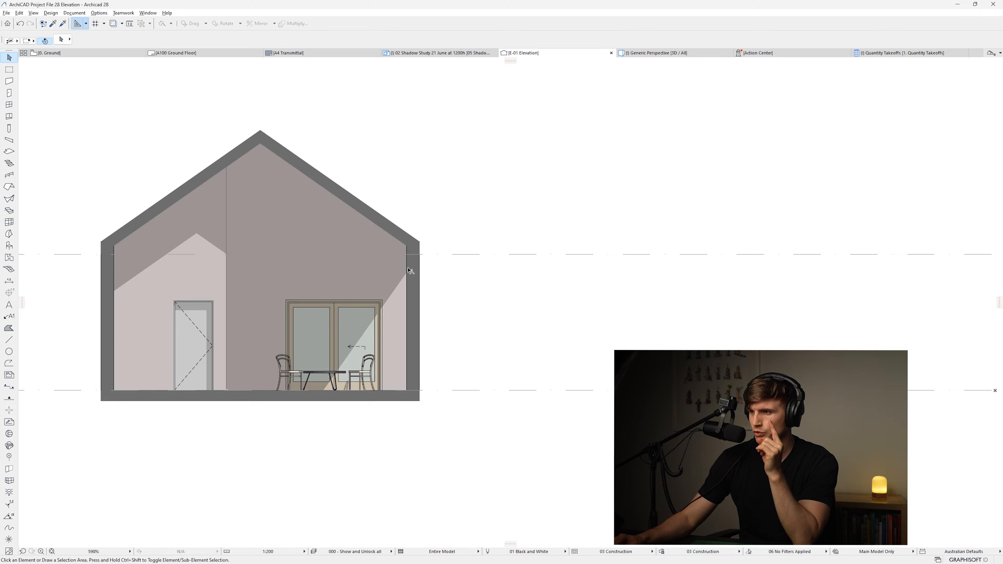
# Change the roof's structure from composite to a basic structure 250 mm thick
pyautogui.click(413, 278)
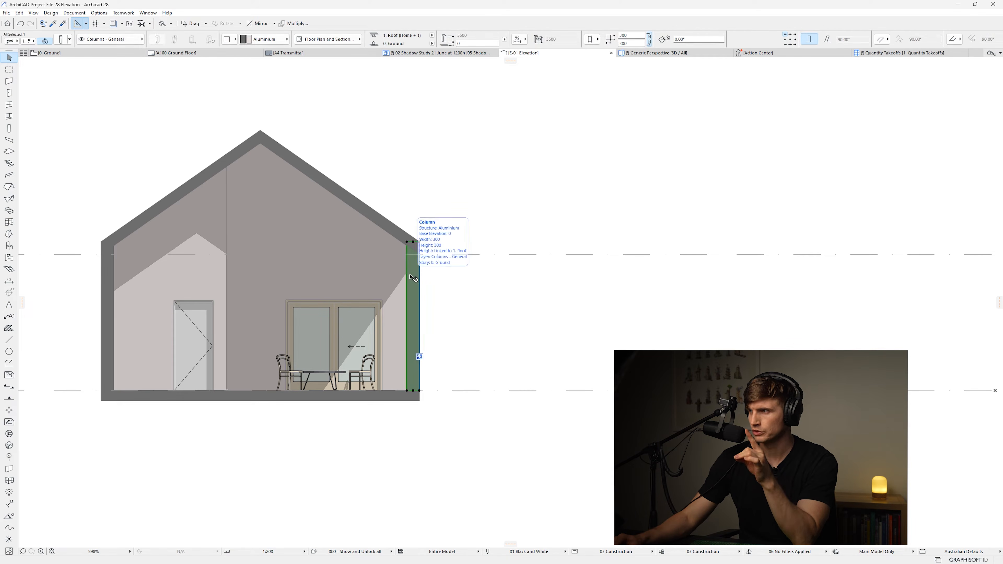
pyautogui.click(375, 218)
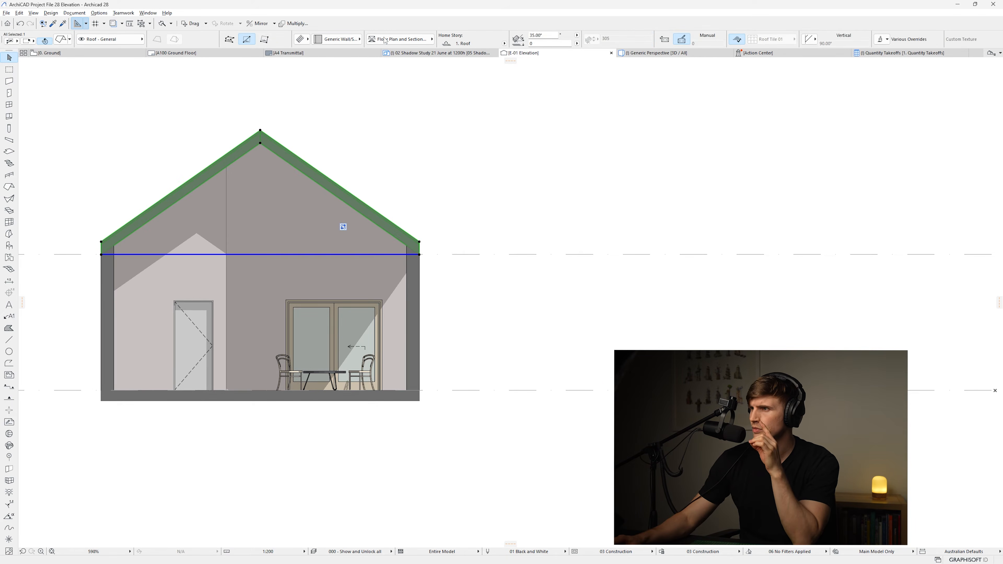
pyautogui.scroll(-2, 386, 40)
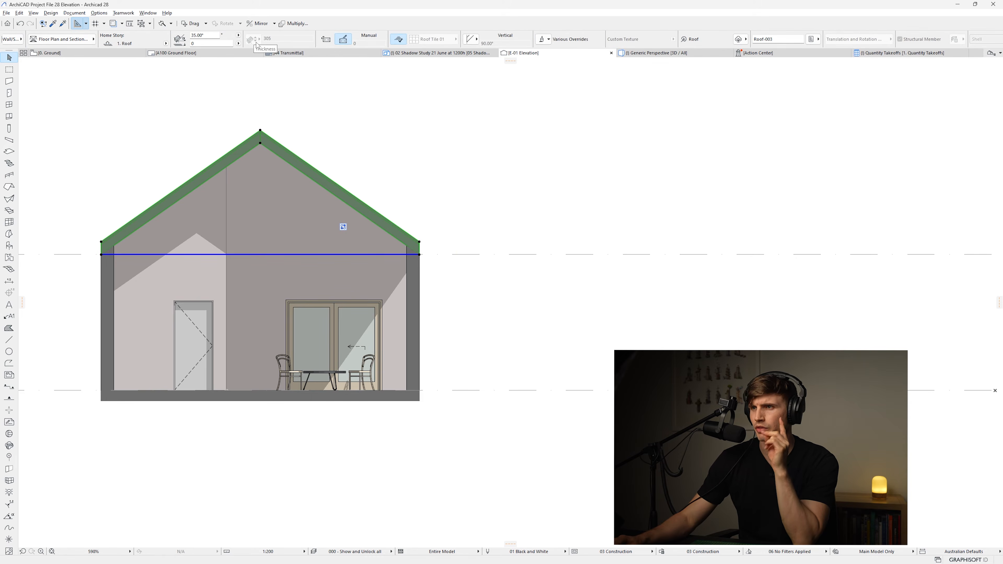
pyautogui.scroll(5, 284, 41)
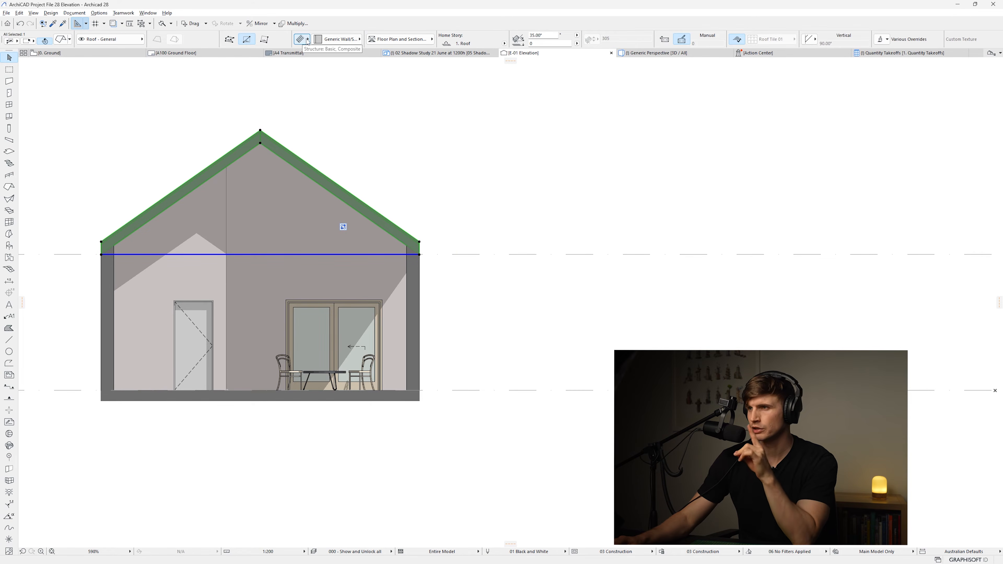
pyautogui.click(308, 40)
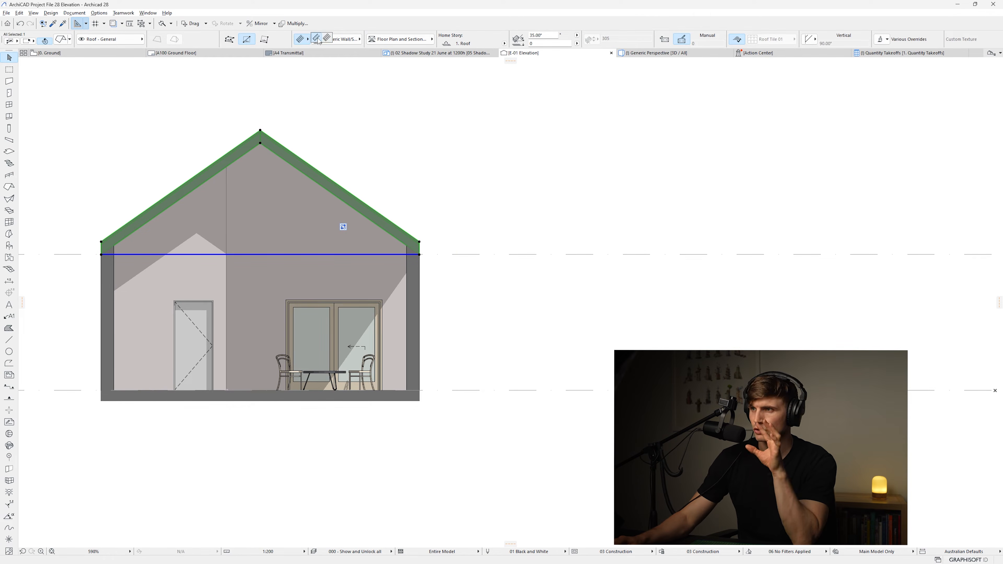
pyautogui.click(317, 38)
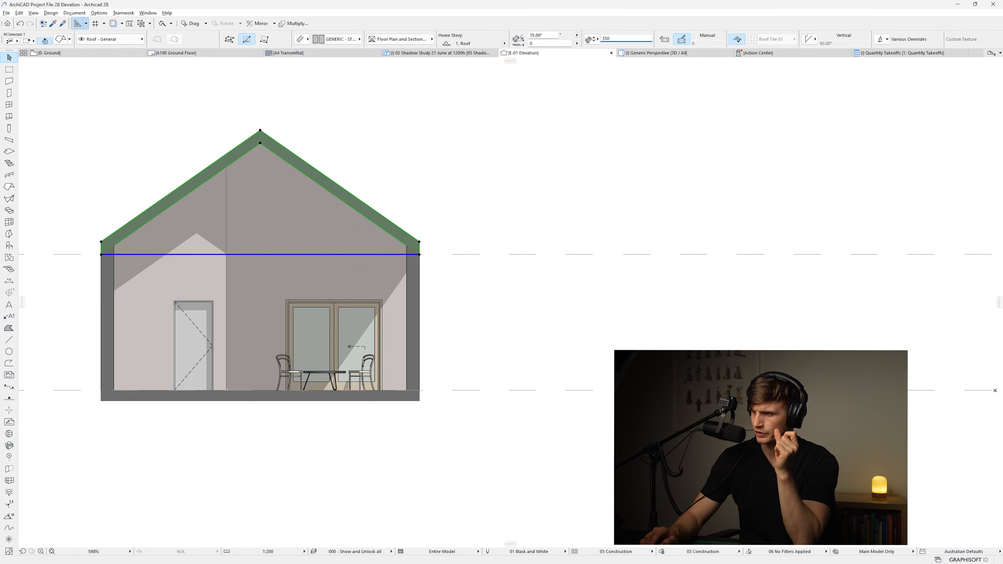
pyautogui.press('Return')
pyautogui.click(515, 208)
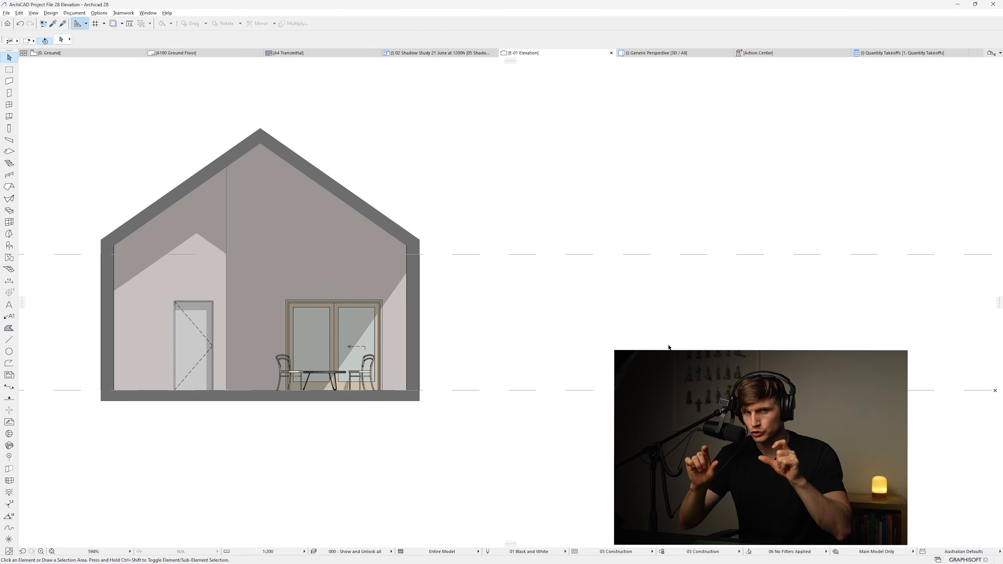
# Select the rear external wall and override its outside face surface with Siding - Dark
pyautogui.click(281, 217)
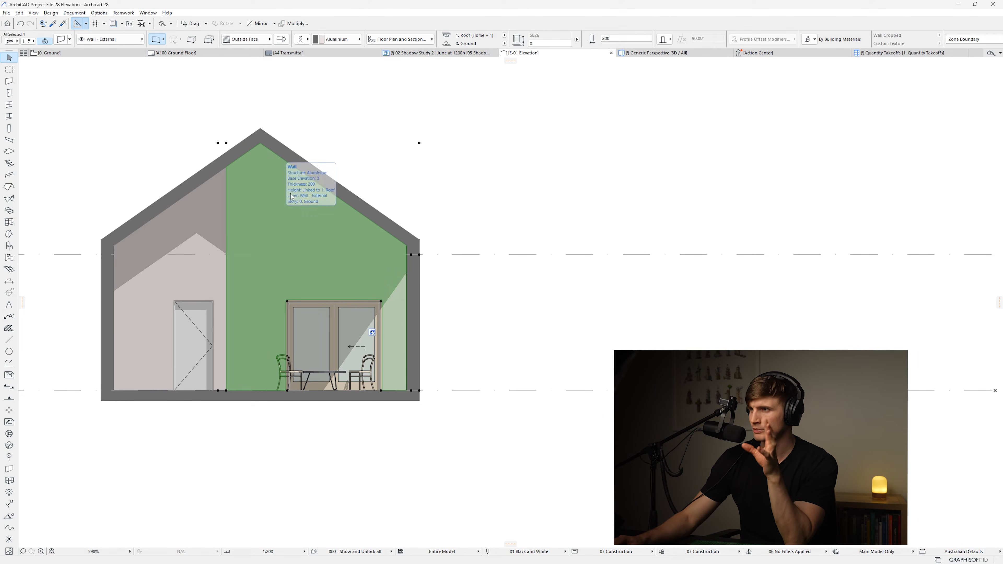
pyautogui.scroll(-3, 435, 39)
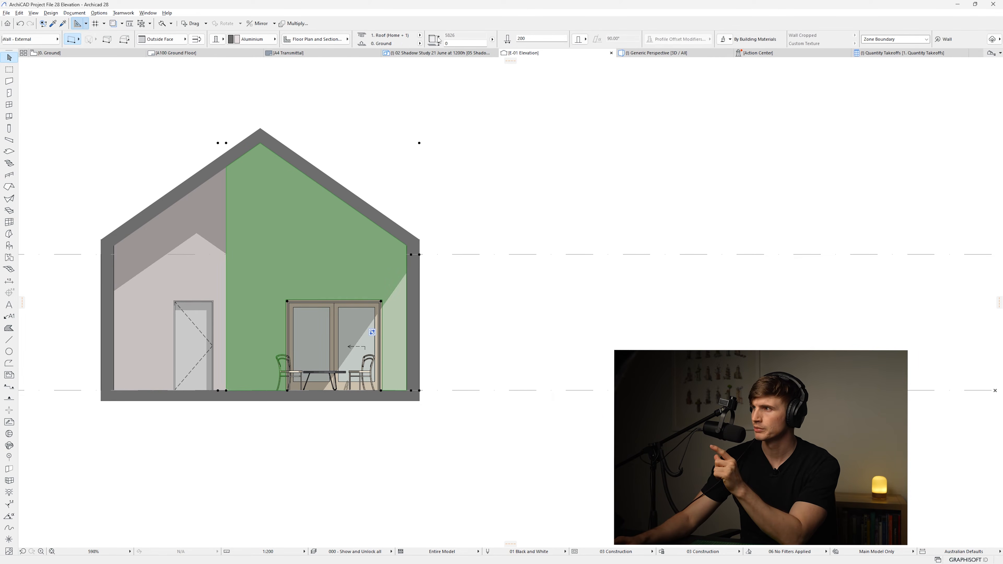
pyautogui.click(724, 39)
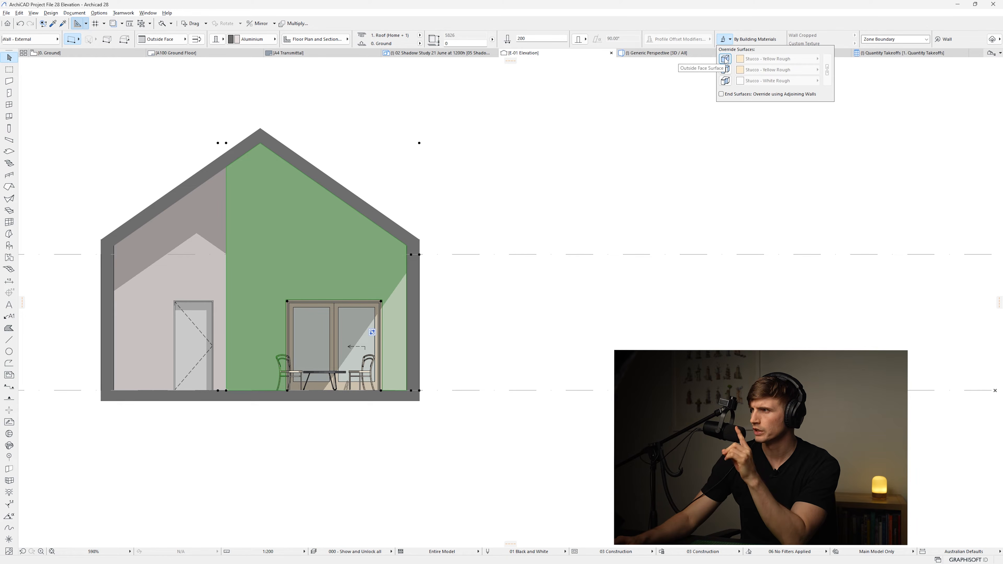
pyautogui.click(725, 59)
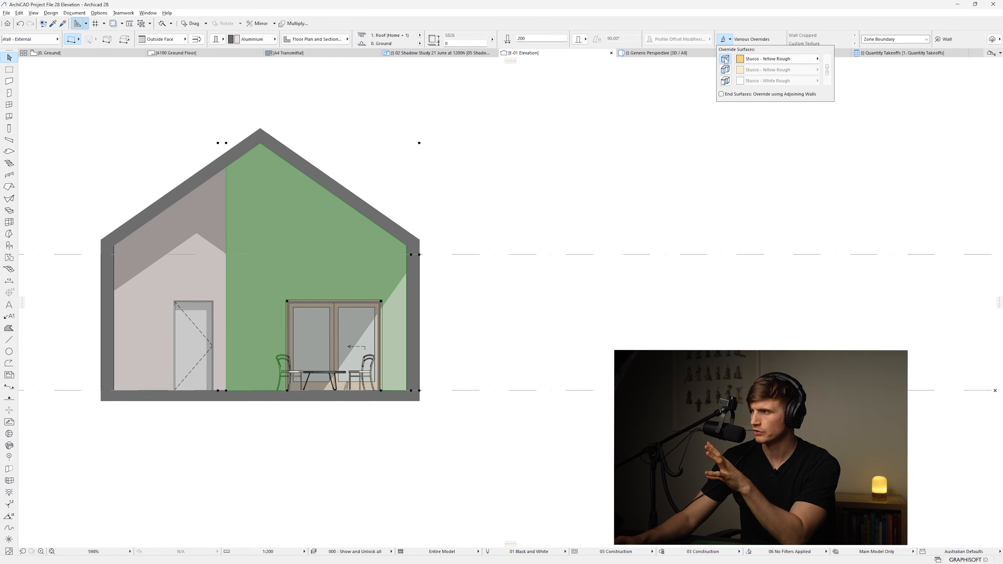
pyautogui.click(756, 60)
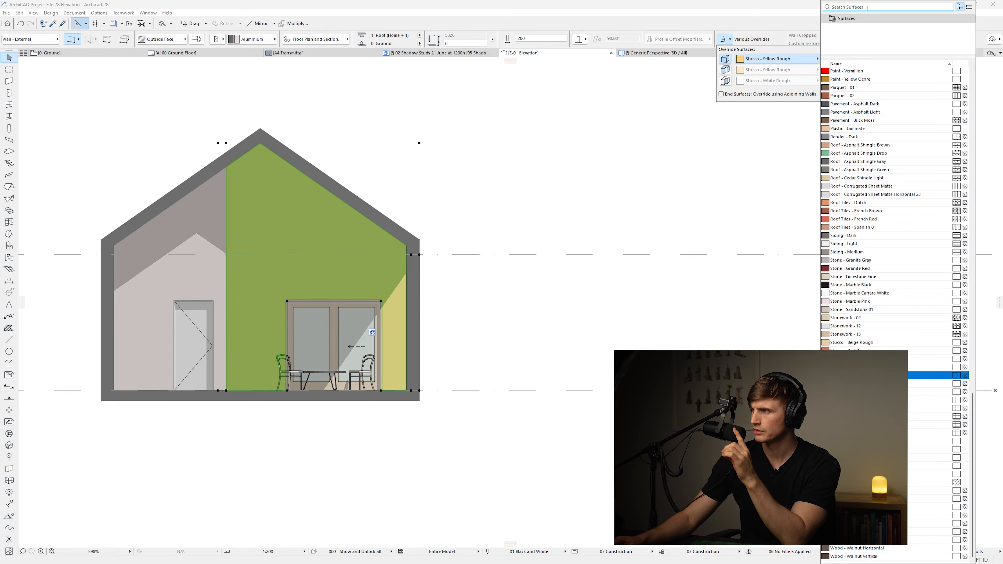
pyautogui.write('sid')
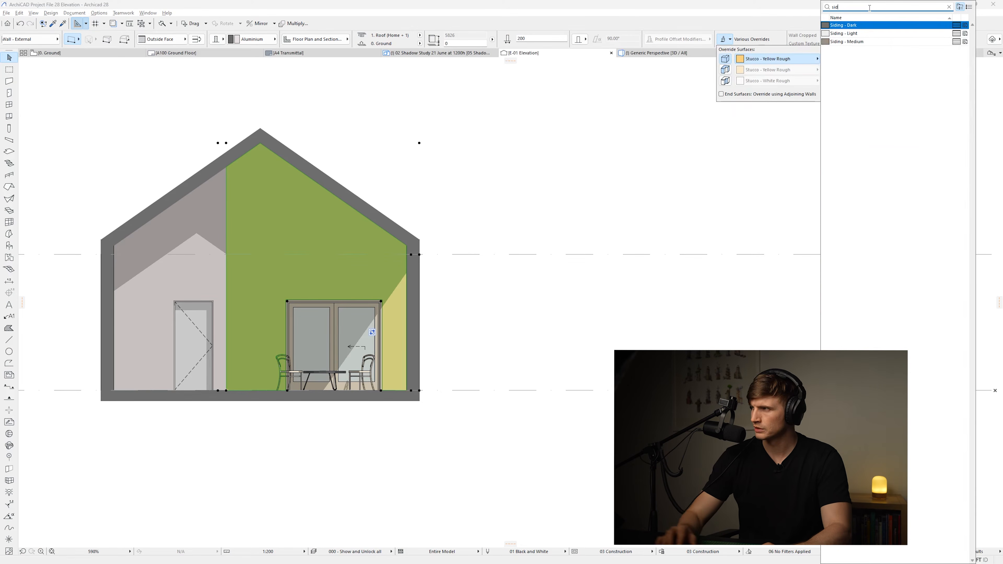
pyautogui.click(863, 26)
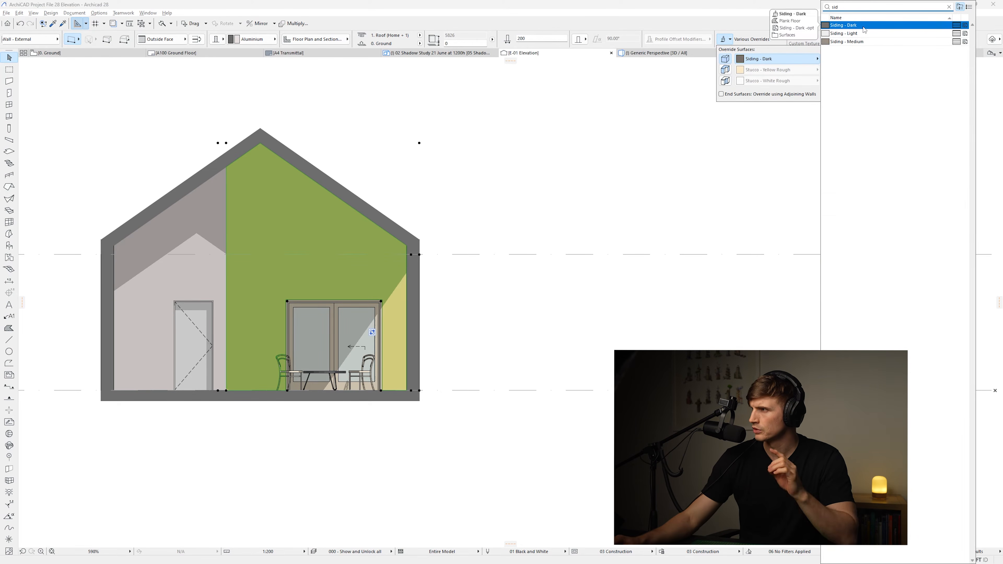
# Switch the rear wall's outside face override to Siding - Medium and inspect that surface's settings
pyautogui.click(856, 42)
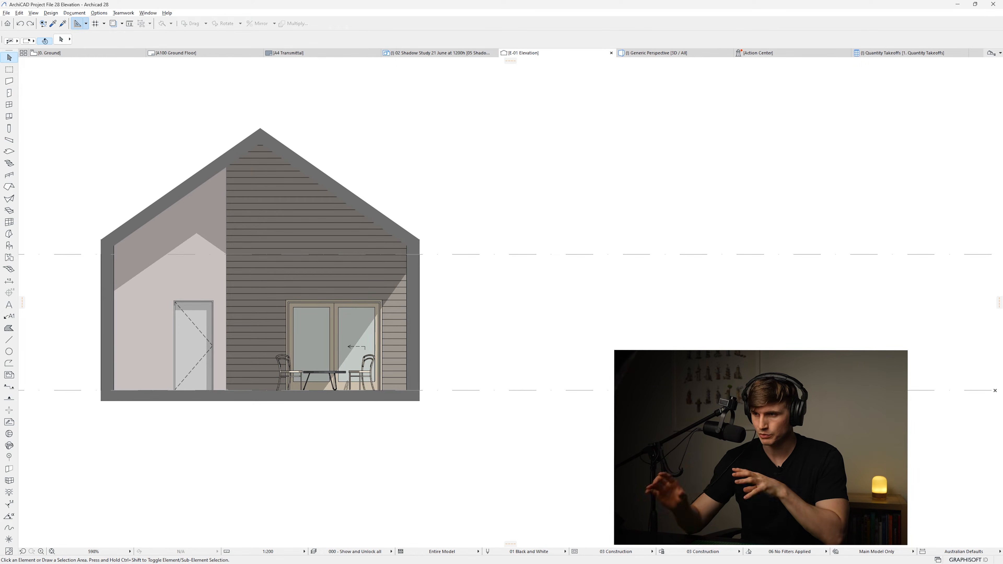
pyautogui.click(289, 227)
pyautogui.click(99, 14)
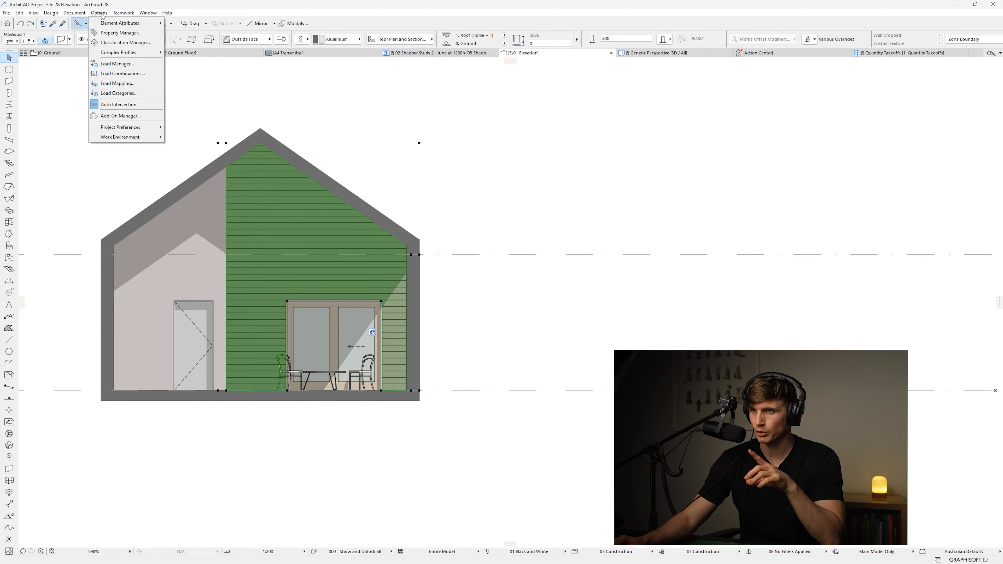
pyautogui.moveTo(111, 24)
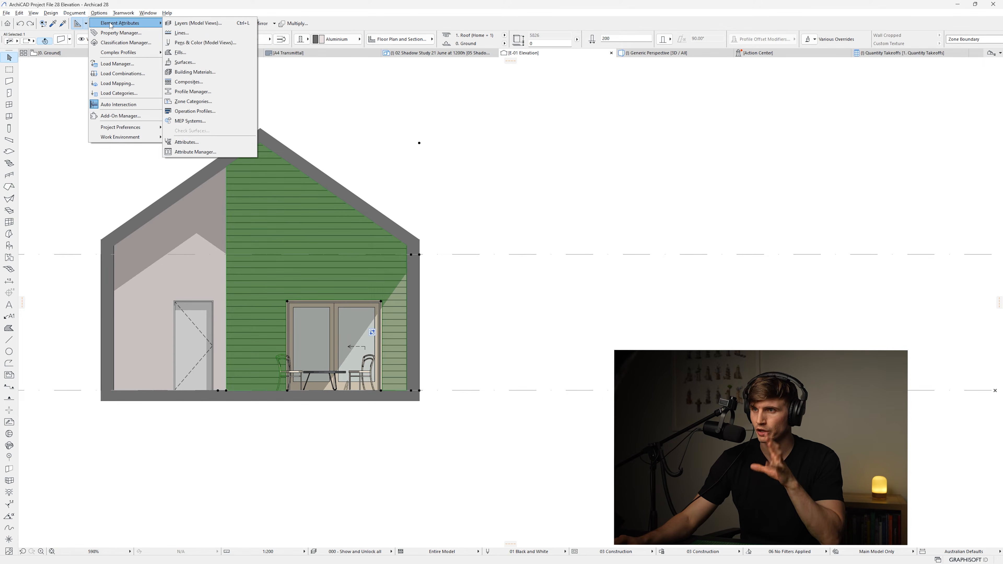
pyautogui.click(202, 62)
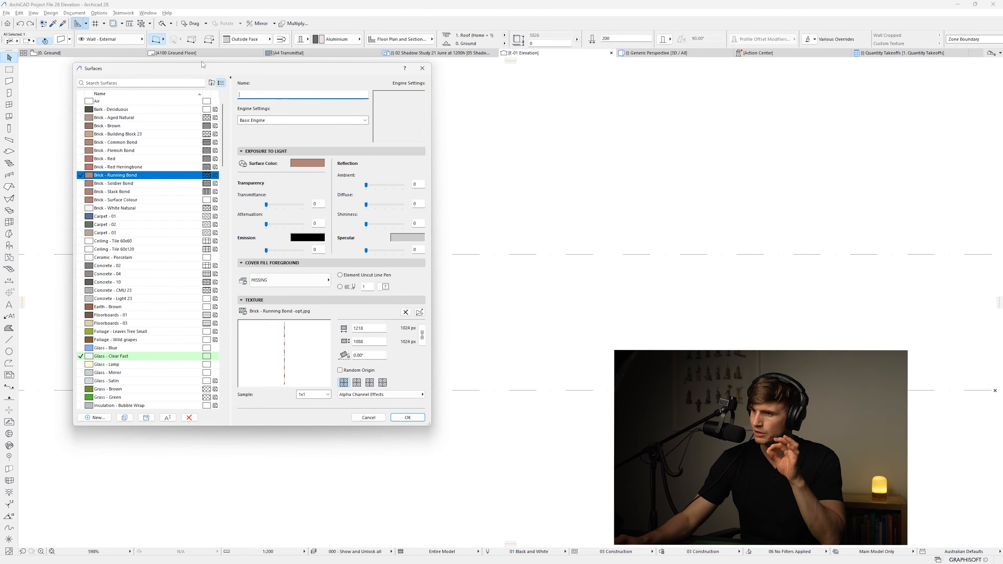
pyautogui.write('si')
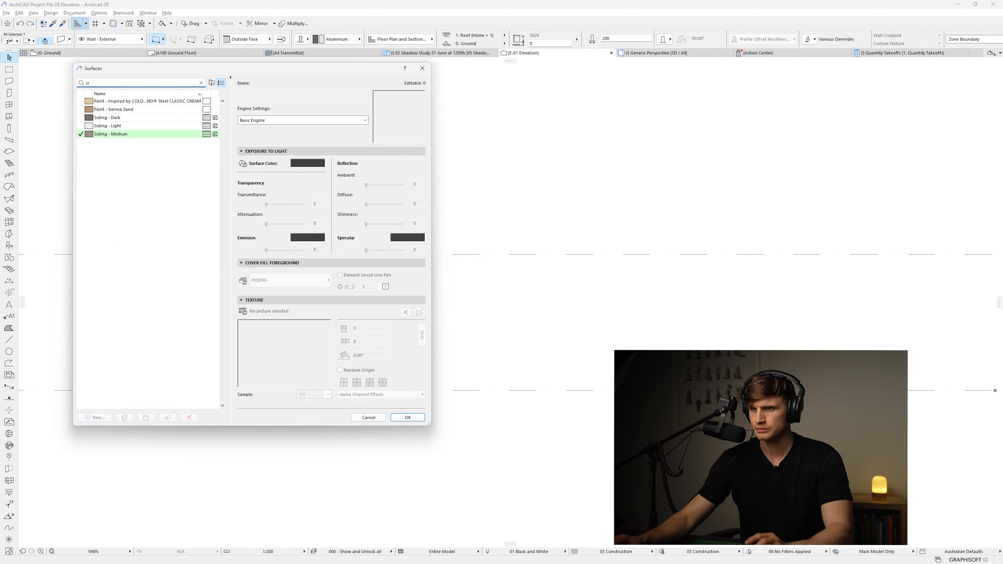
pyautogui.click(143, 134)
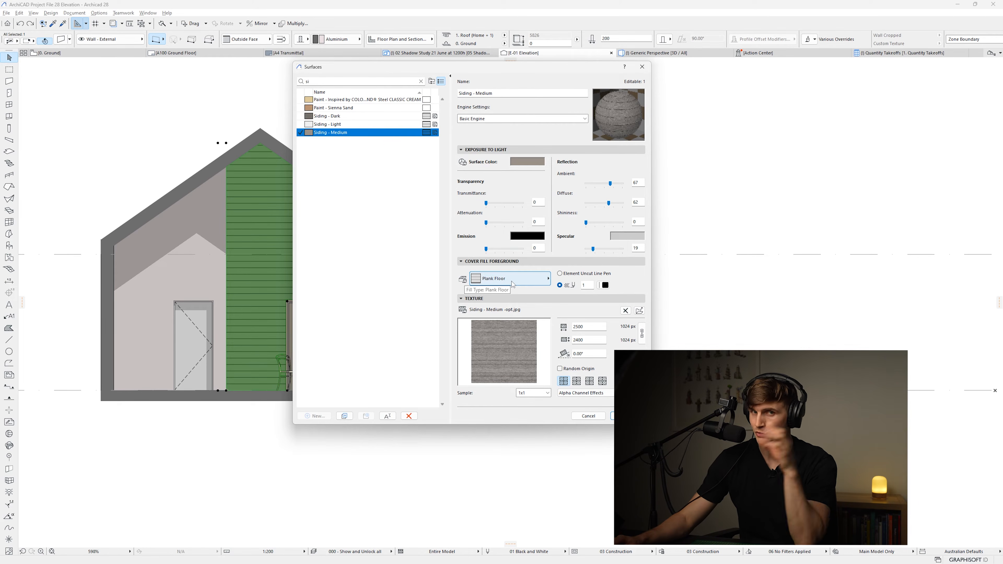
pyautogui.click(627, 416)
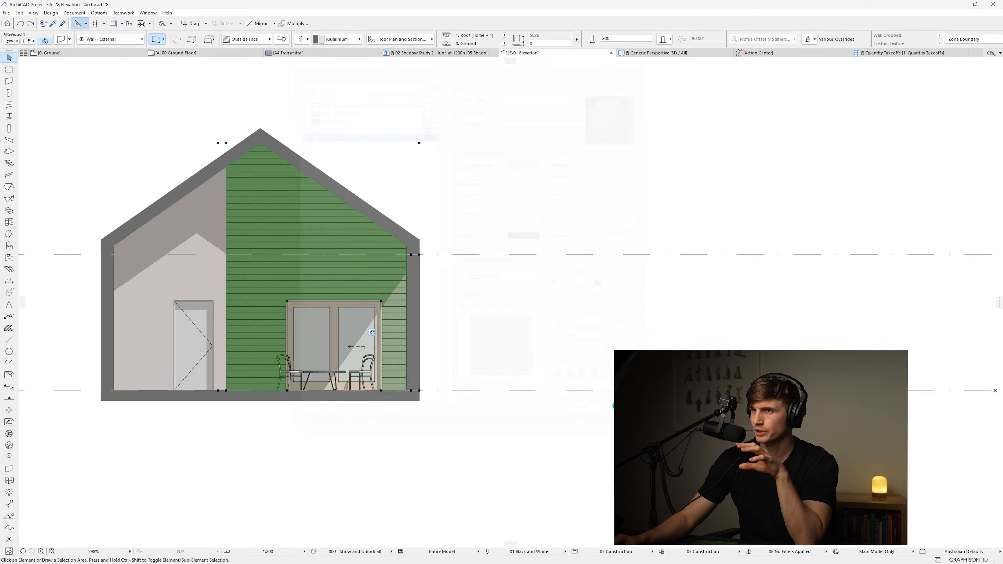
# Duplicate the Plank Floor fill as a new fill named "Plank Floor vertical"
pyautogui.press('Escape')
pyautogui.click(99, 13)
pyautogui.moveTo(113, 25)
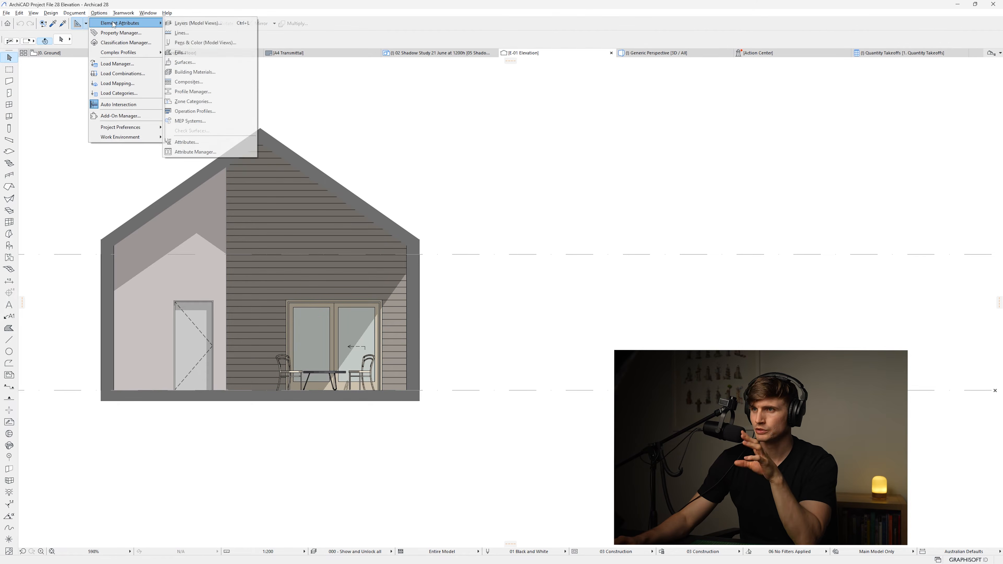
pyautogui.click(193, 53)
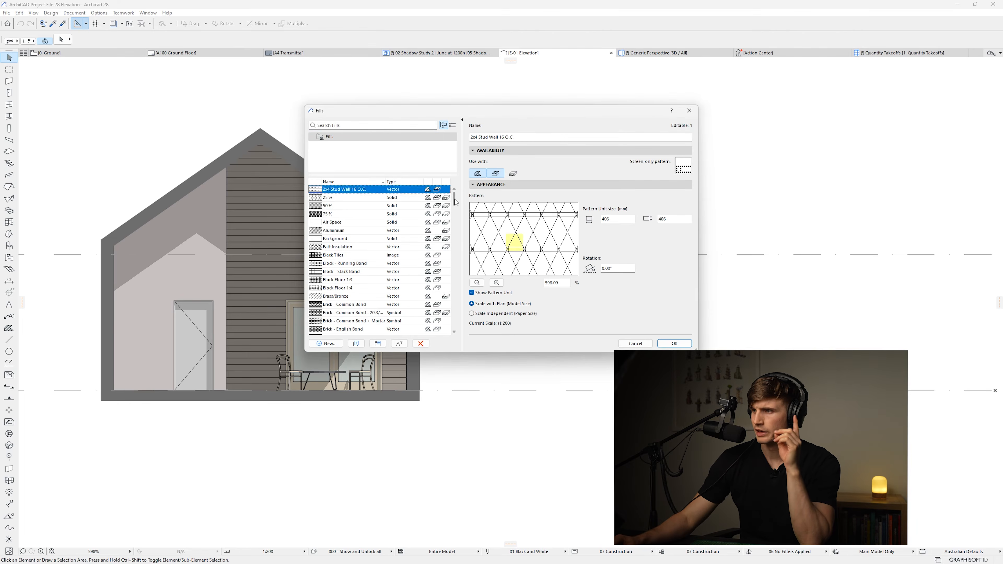
pyautogui.moveTo(454, 199); pyautogui.dragTo(459, 288)
pyautogui.click(340, 247)
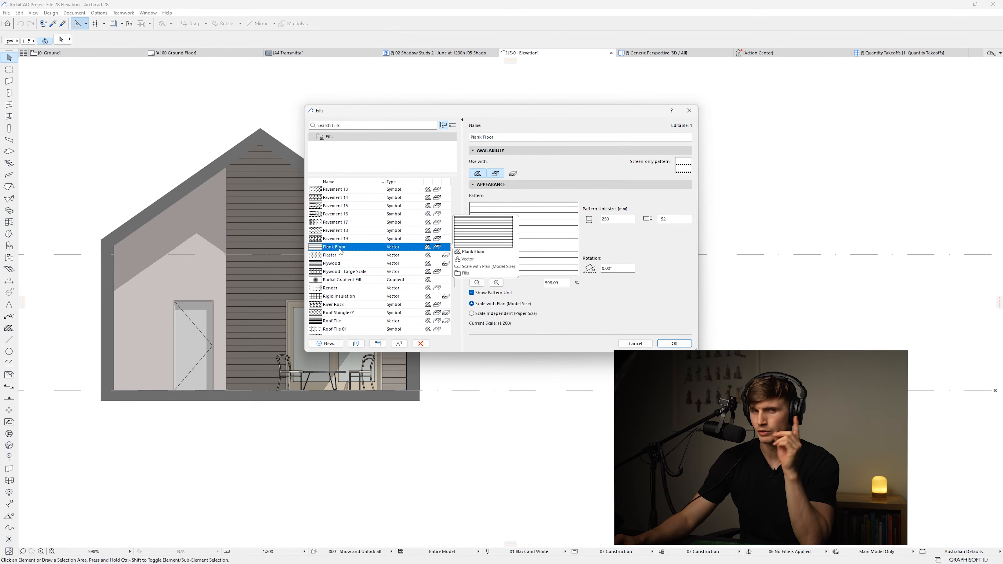
pyautogui.click(326, 343)
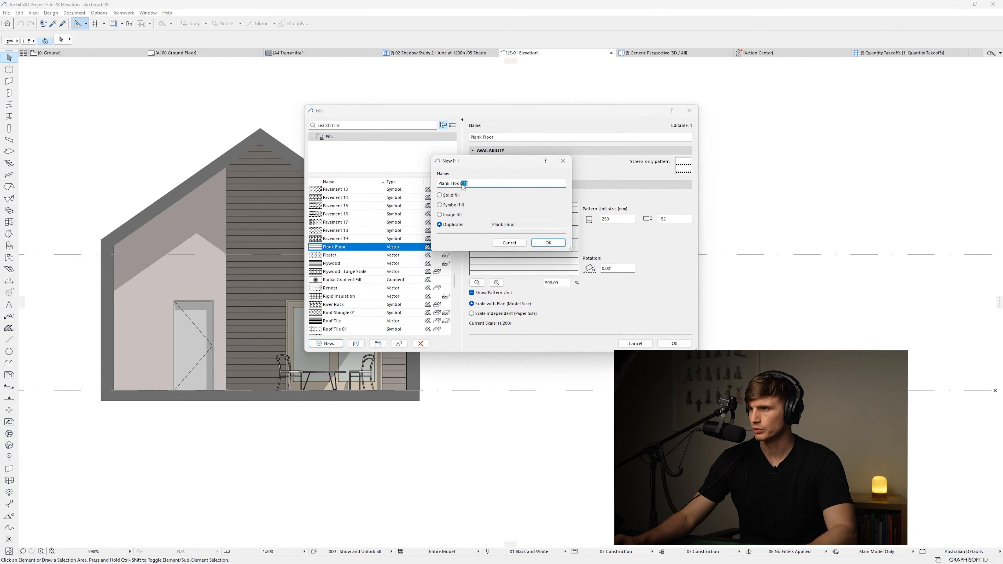
pyautogui.write('vertical')
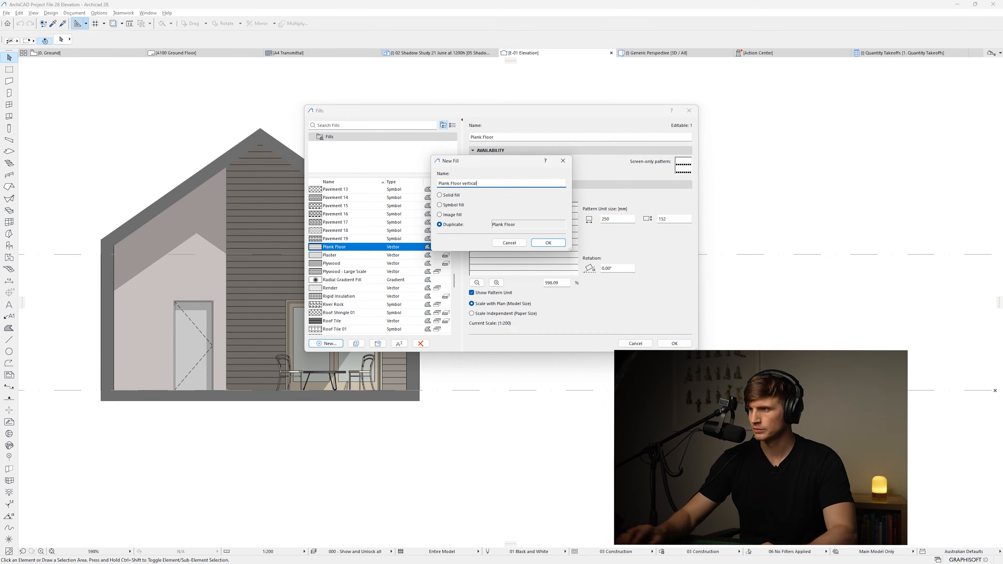
pyautogui.click(548, 243)
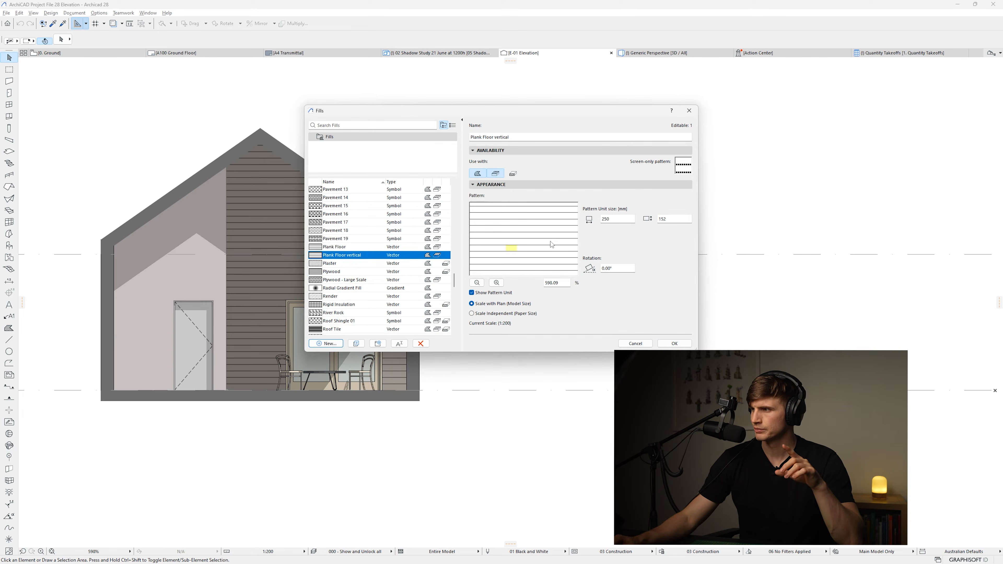
# Set the Plank Floor vertical fill's rotation to 90° and its pattern unit size to 250 by 200 mm
pyautogui.click(623, 268)
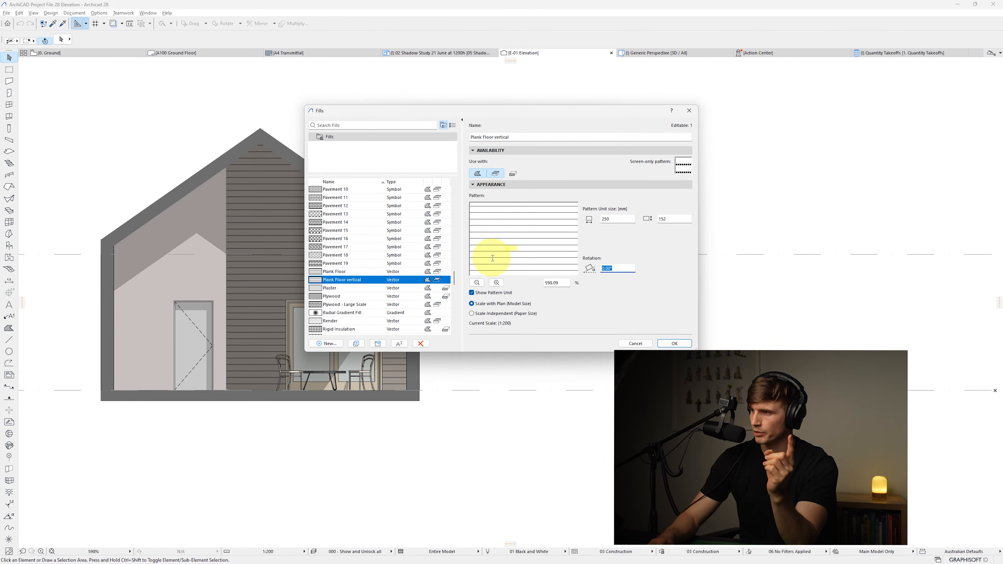
pyautogui.write('90')
pyautogui.press('Return')
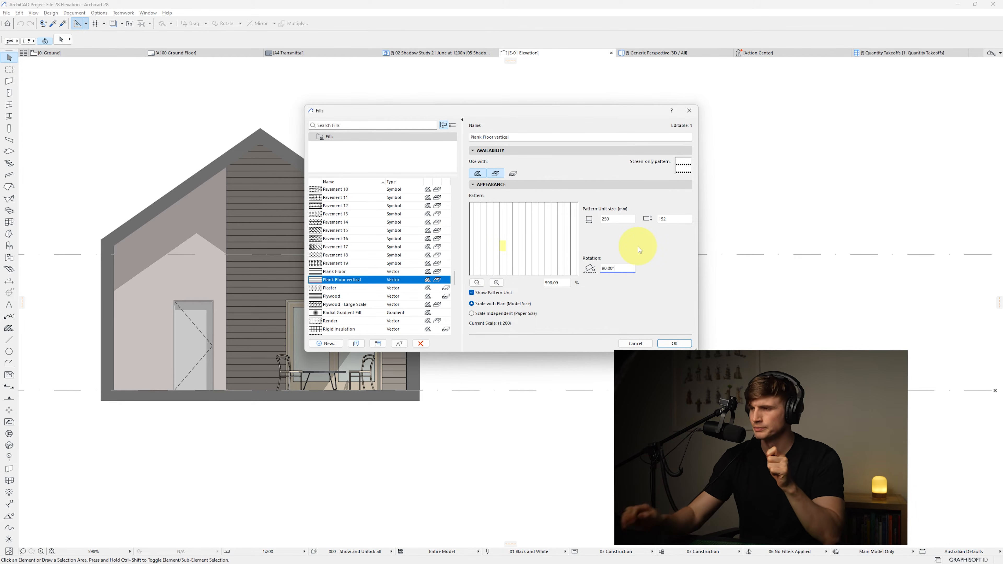
pyautogui.moveTo(673, 219); pyautogui.dragTo(527, 209)
pyautogui.write('200')
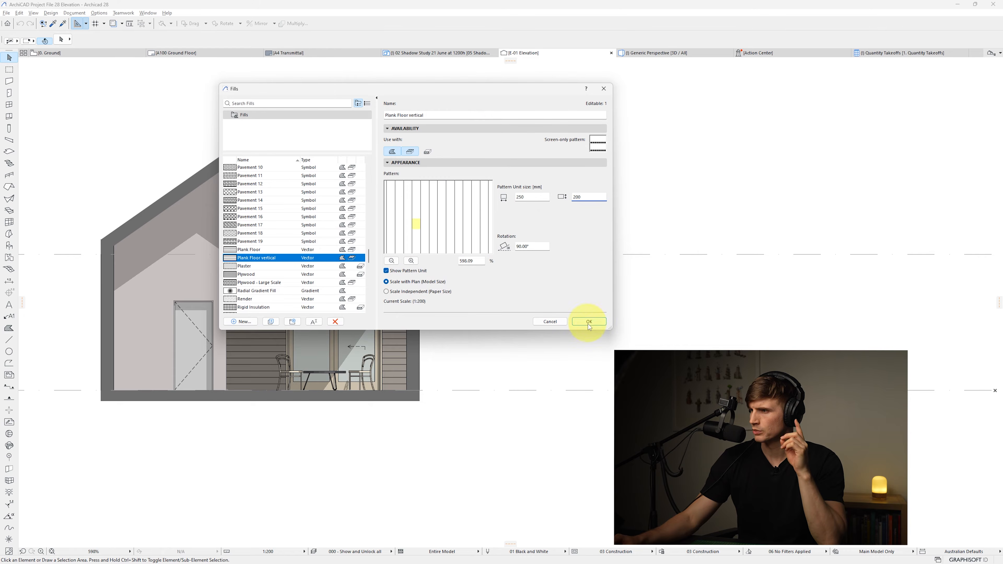
pyautogui.click(588, 322)
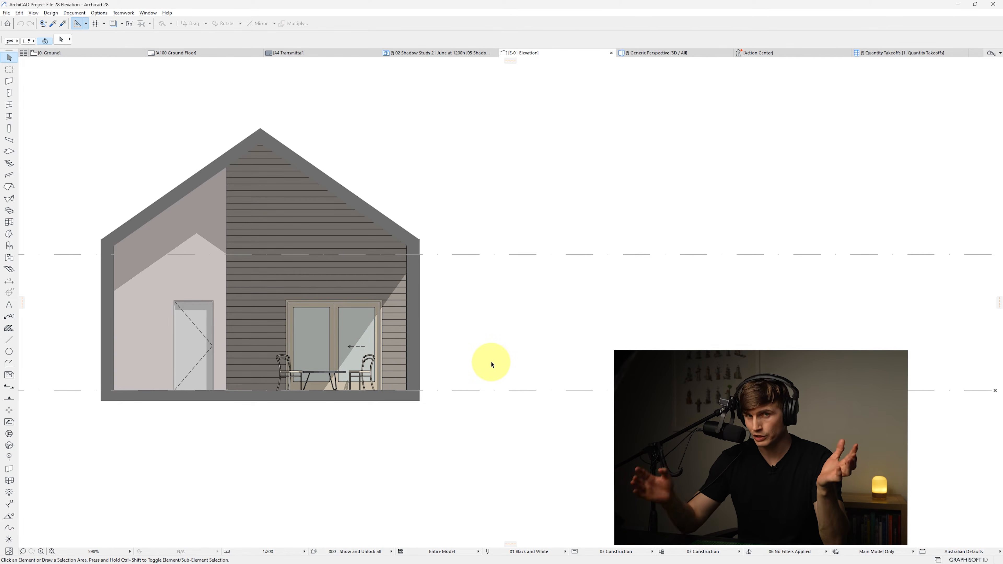
# Set the Siding - Medium surface's cover fill foreground to Plank Floor vertical
pyautogui.click(307, 269)
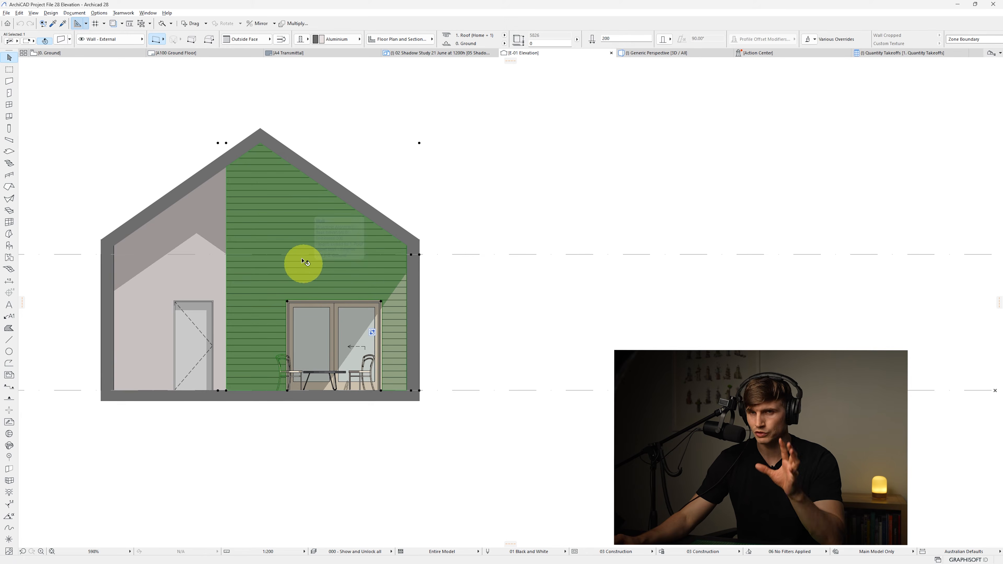
pyautogui.click(99, 13)
pyautogui.moveTo(119, 23)
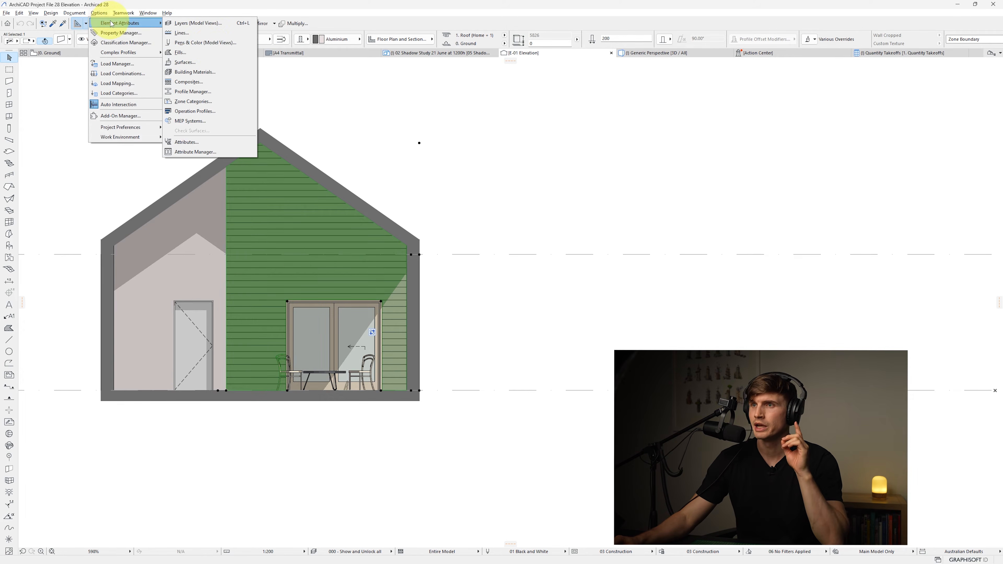
pyautogui.click(212, 63)
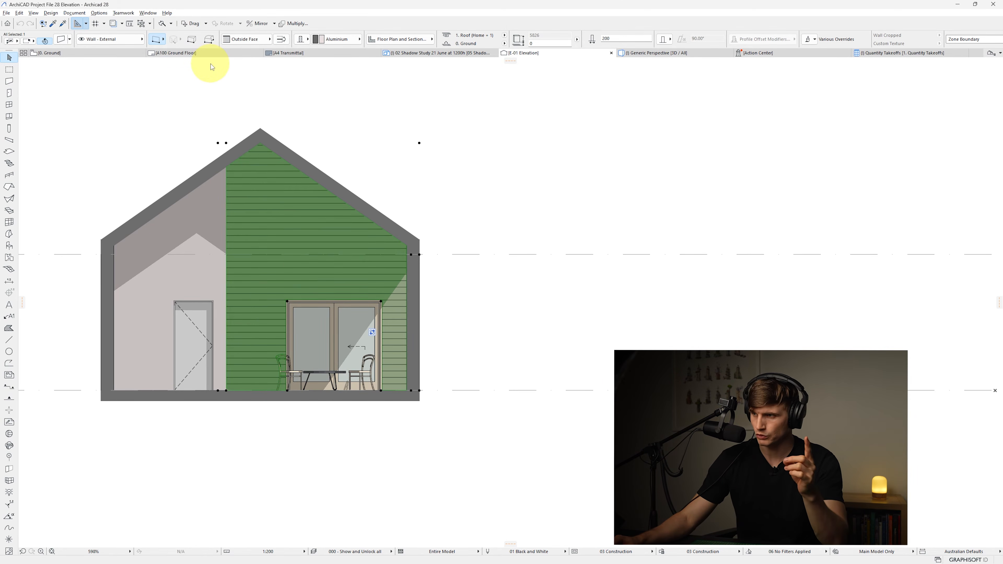
pyautogui.click(307, 81)
pyautogui.write('si')
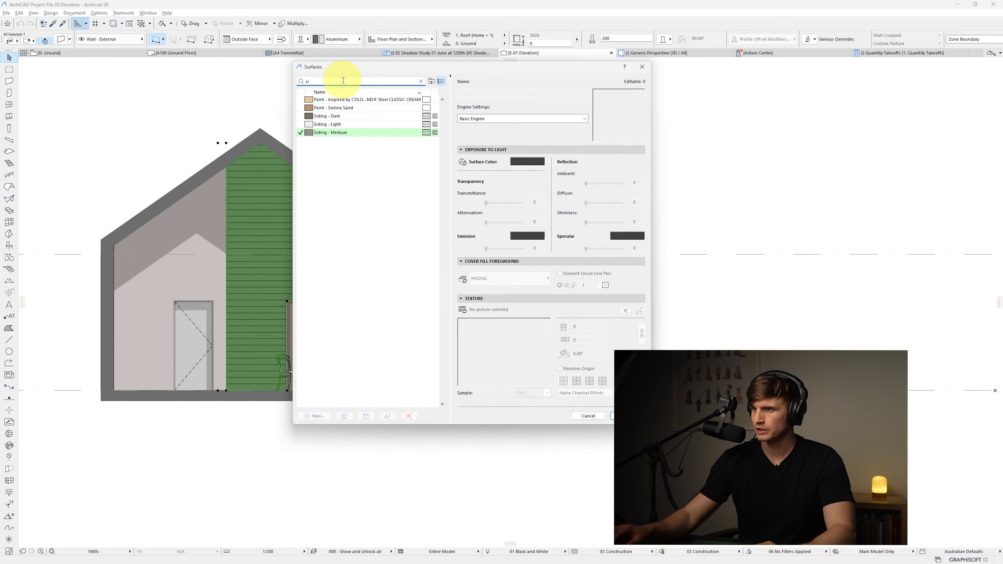
pyautogui.click(357, 133)
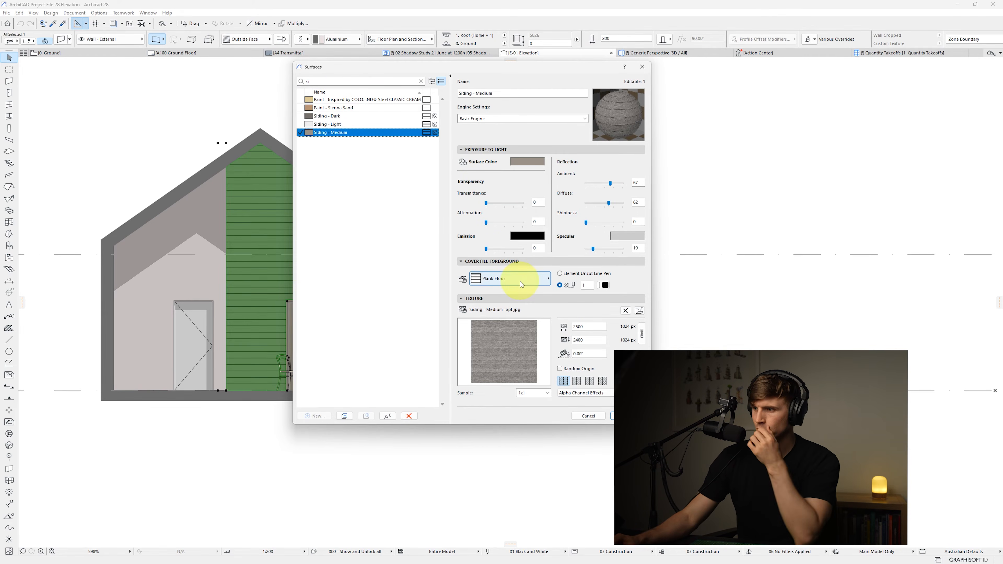
pyautogui.click(521, 279)
pyautogui.click(623, 198)
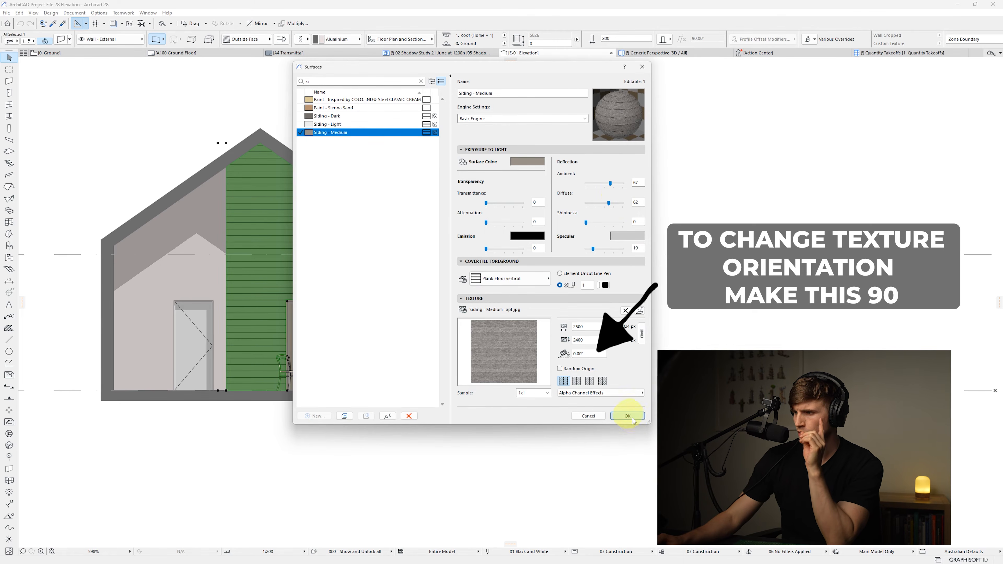
pyautogui.click(632, 416)
pyautogui.click(567, 380)
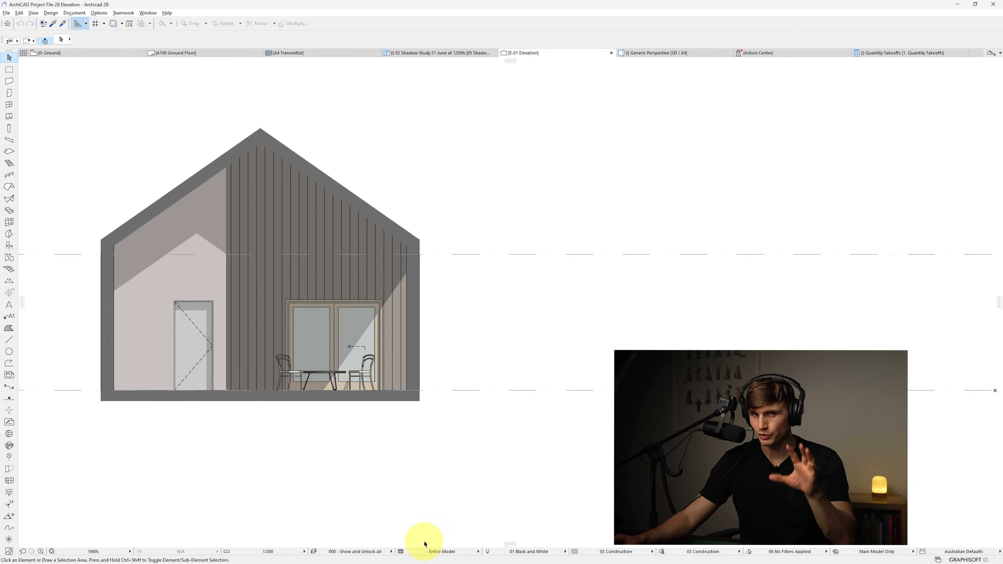
# Set the elevation's uncut fill to Uniform Pen - Color Fill, Non-Shaded
pyautogui.rightClick(554, 54)
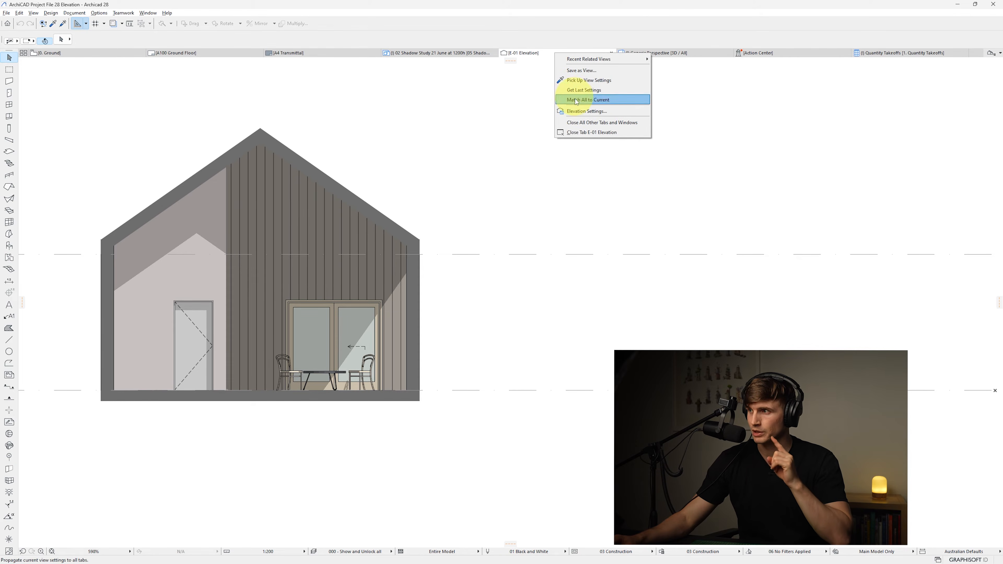
pyautogui.click(581, 112)
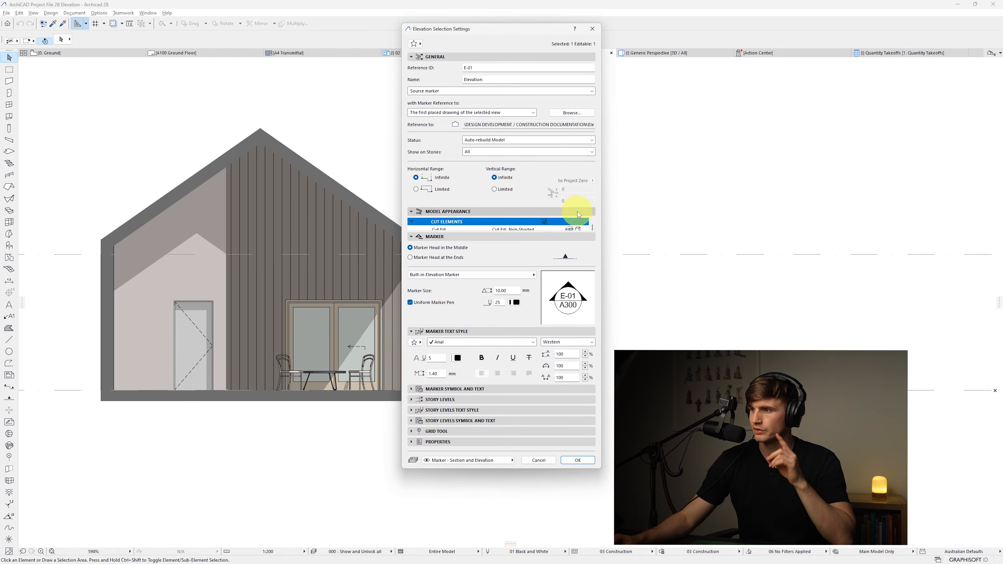
pyautogui.scroll(-1, 581, 252)
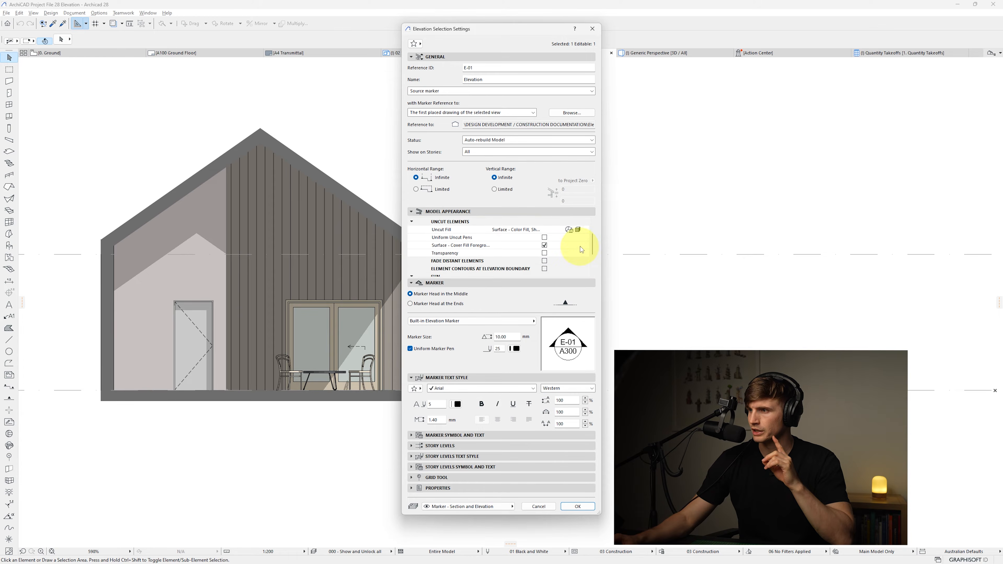
pyautogui.click(580, 230)
pyautogui.click(622, 239)
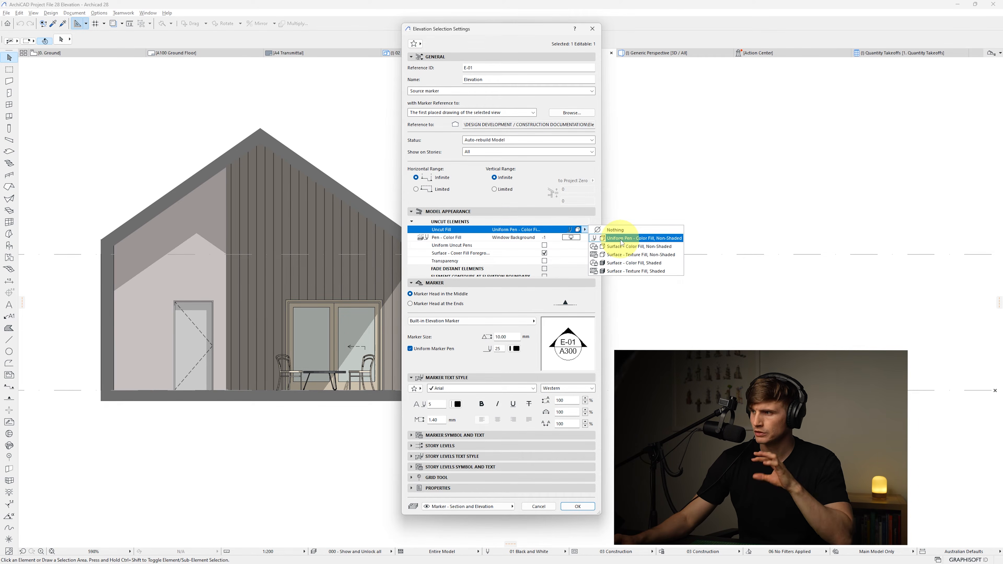
pyautogui.click(577, 506)
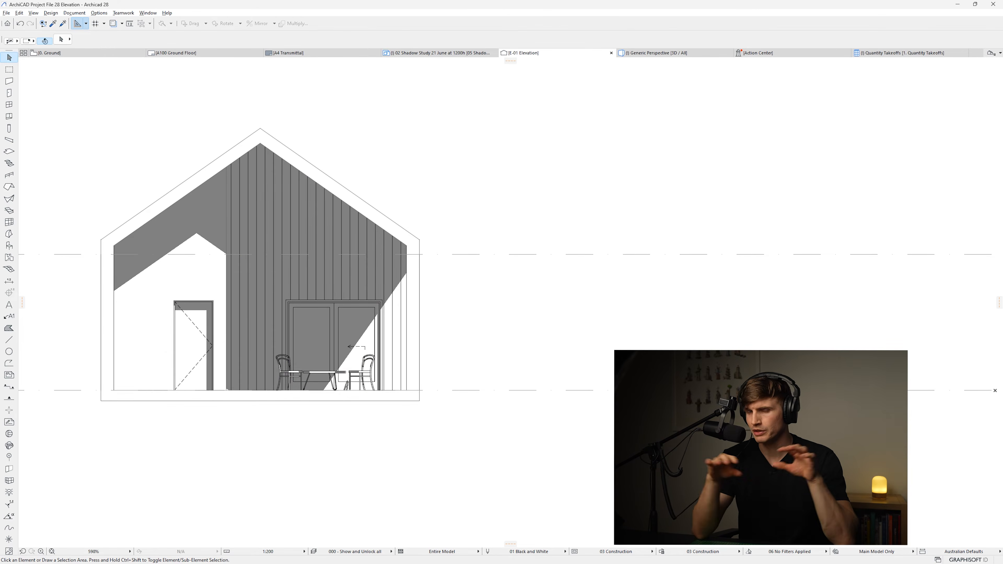
# Turn off the surface cover fill foreground and the shadows in the elevation settings
pyautogui.click(544, 254)
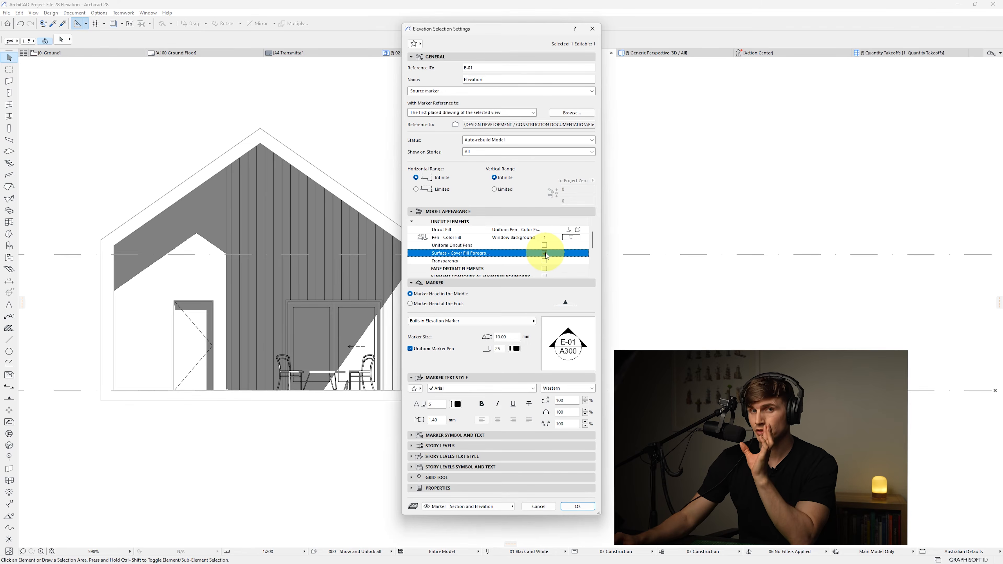
pyautogui.click(575, 507)
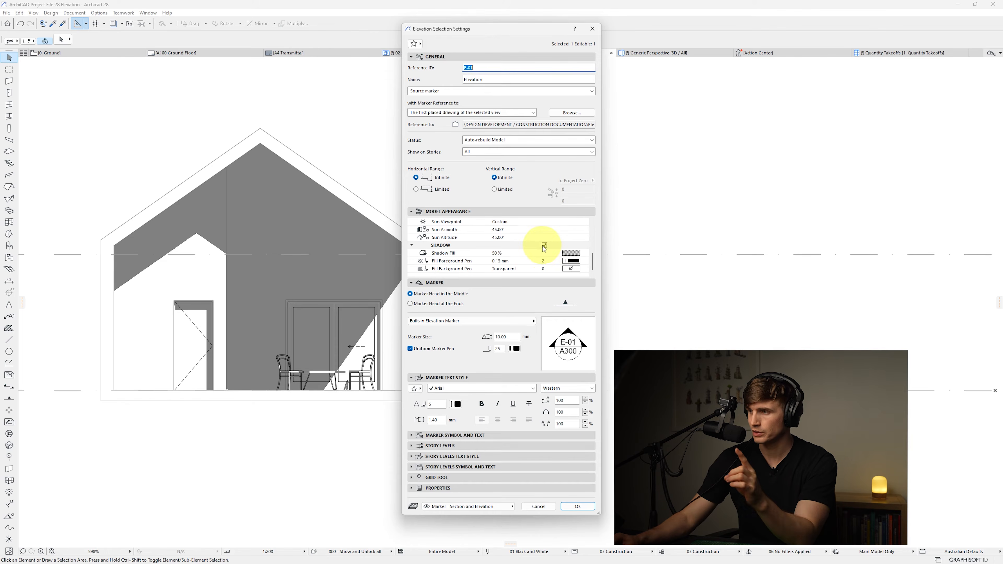
pyautogui.click(544, 245)
pyautogui.click(595, 507)
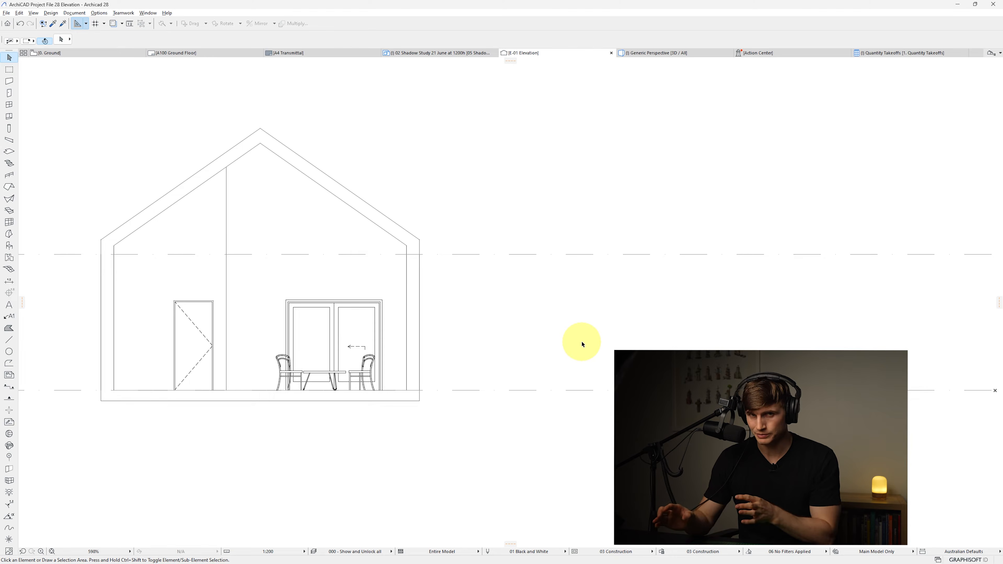
# Set the elevation's uncut fill to Surface - Color Fill, Non-Shaded and turn the surface cover fill foreground back on
pyautogui.hotkey('ctrl', 't')
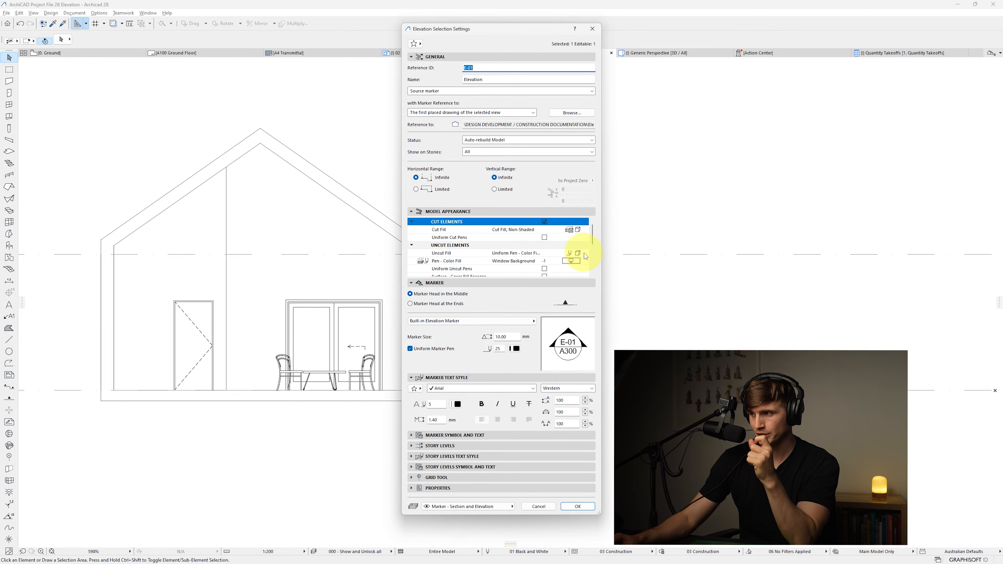
pyautogui.click(584, 253)
pyautogui.click(625, 271)
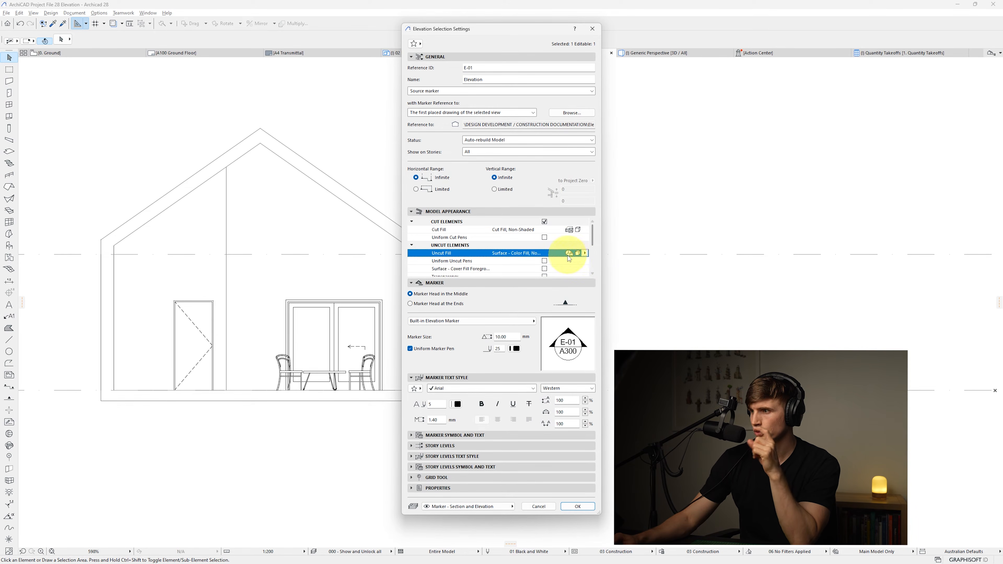
pyautogui.click(585, 253)
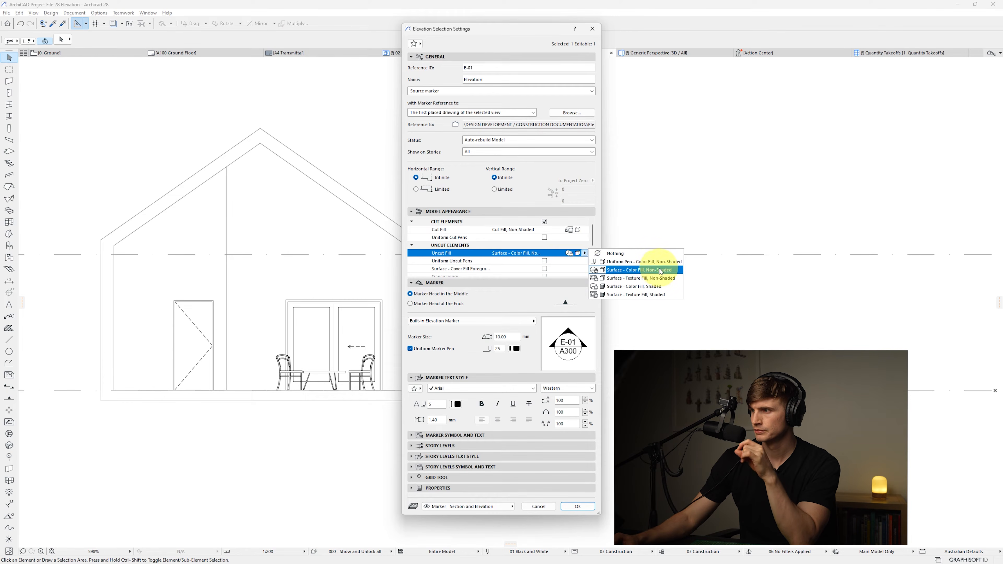
pyautogui.click(545, 269)
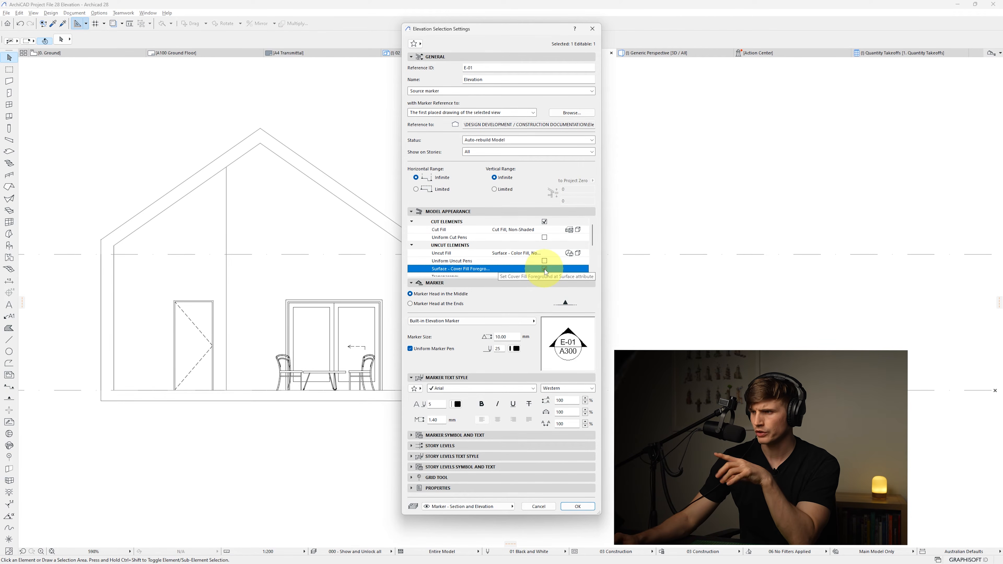
# Enable the elevation shadows with a 25% shadow fill and apply the settings
pyautogui.scroll(-5, 545, 272)
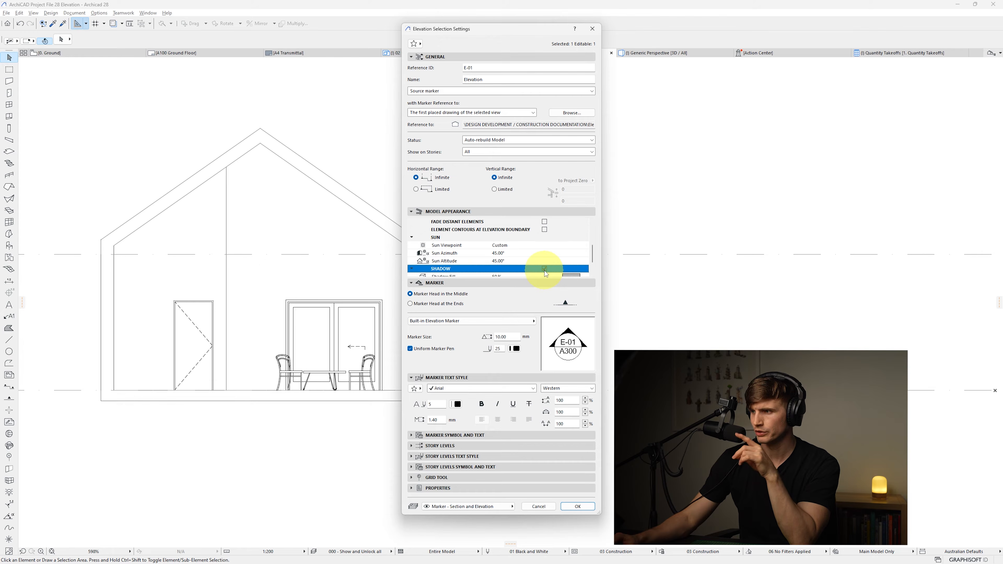
pyautogui.scroll(-2, 546, 273)
pyautogui.click(572, 253)
pyautogui.click(585, 253)
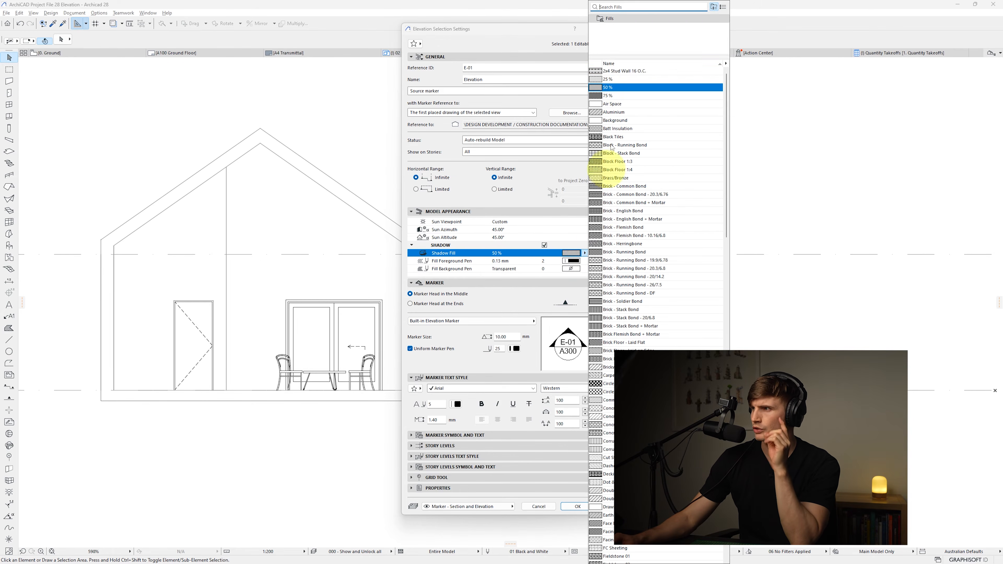
pyautogui.click(620, 80)
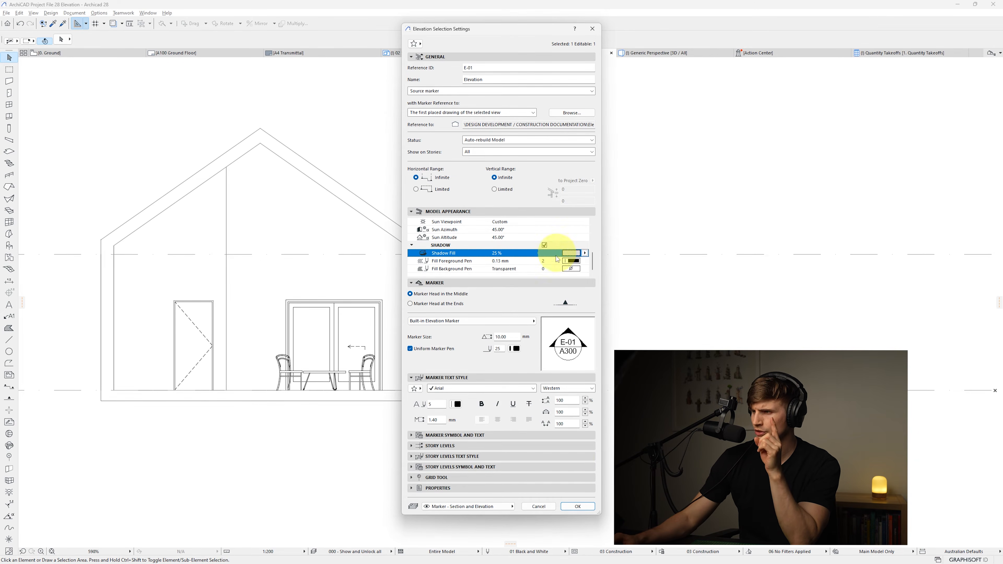
pyautogui.click(578, 507)
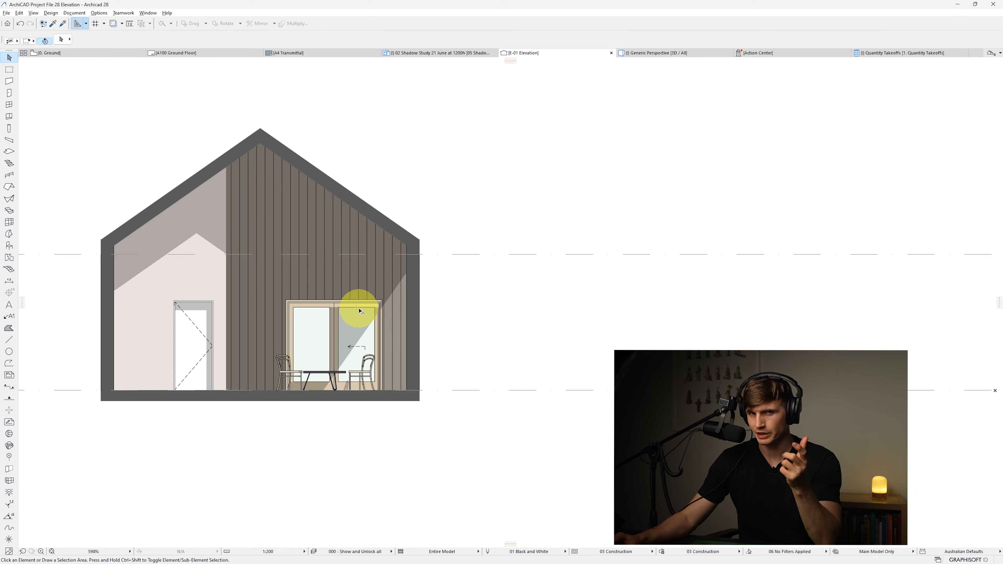
# Set the elevation's sun azimuth to 0° and sun altitude to 15°
pyautogui.rightClick(537, 53)
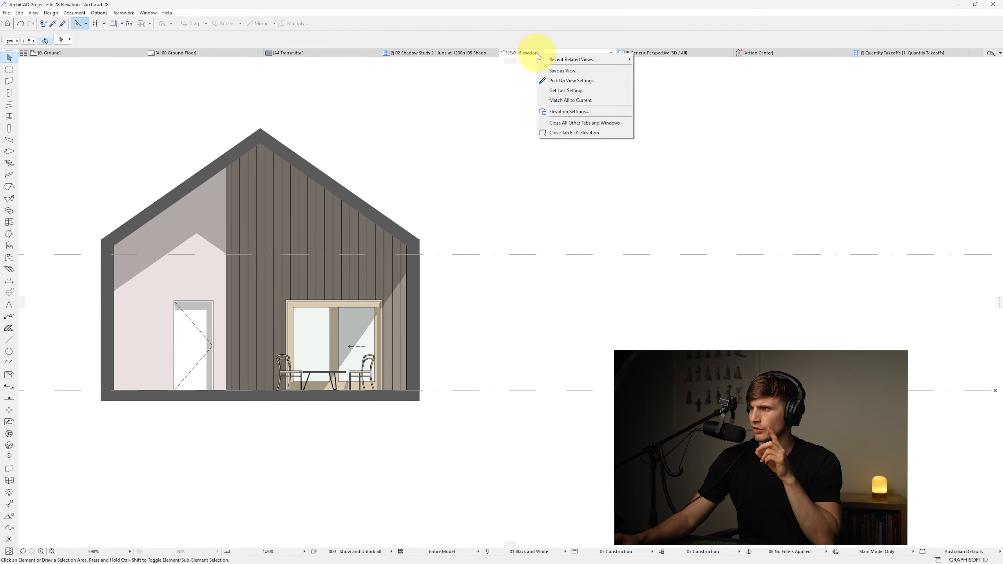
pyautogui.click(571, 112)
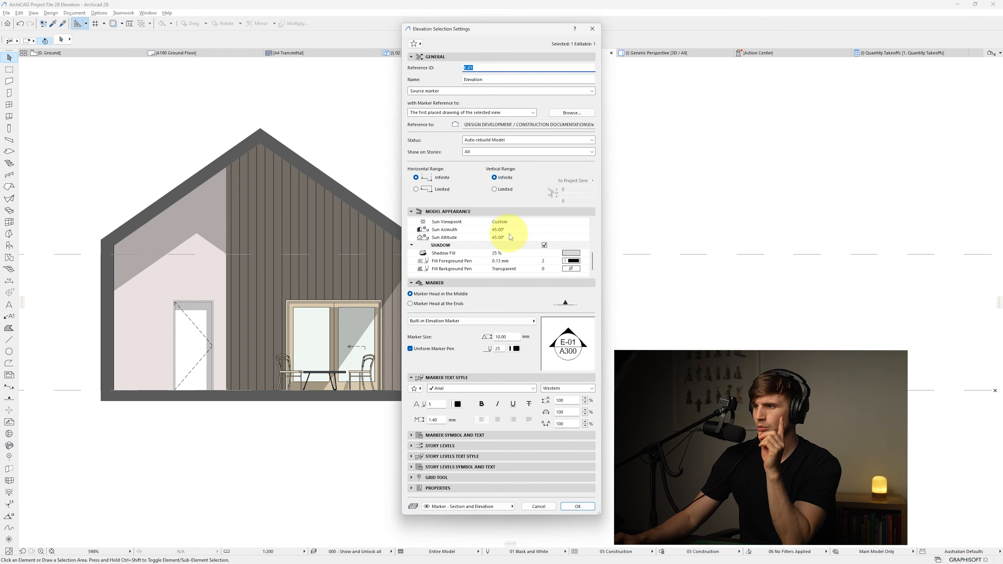
pyautogui.click(503, 230)
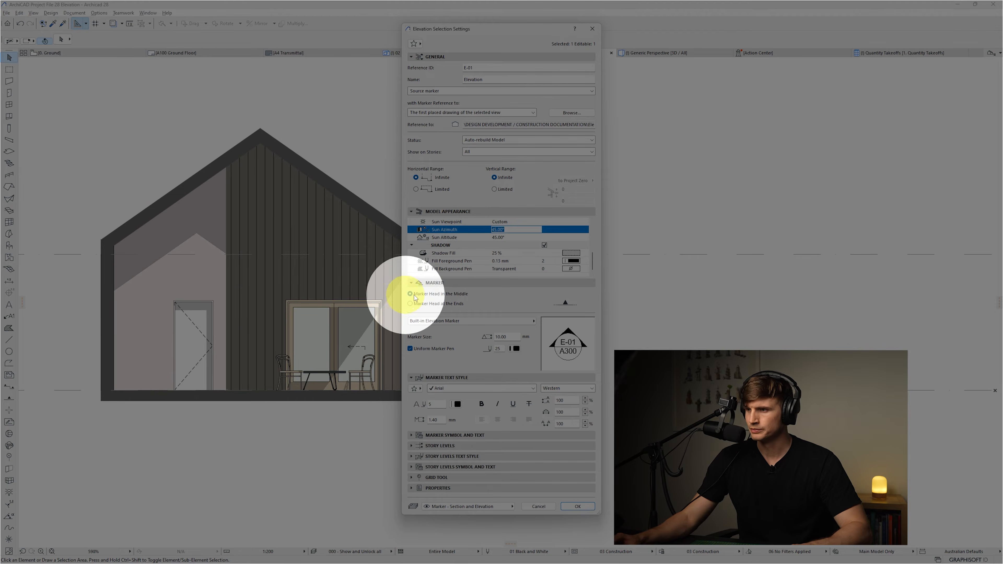
pyautogui.write('0')
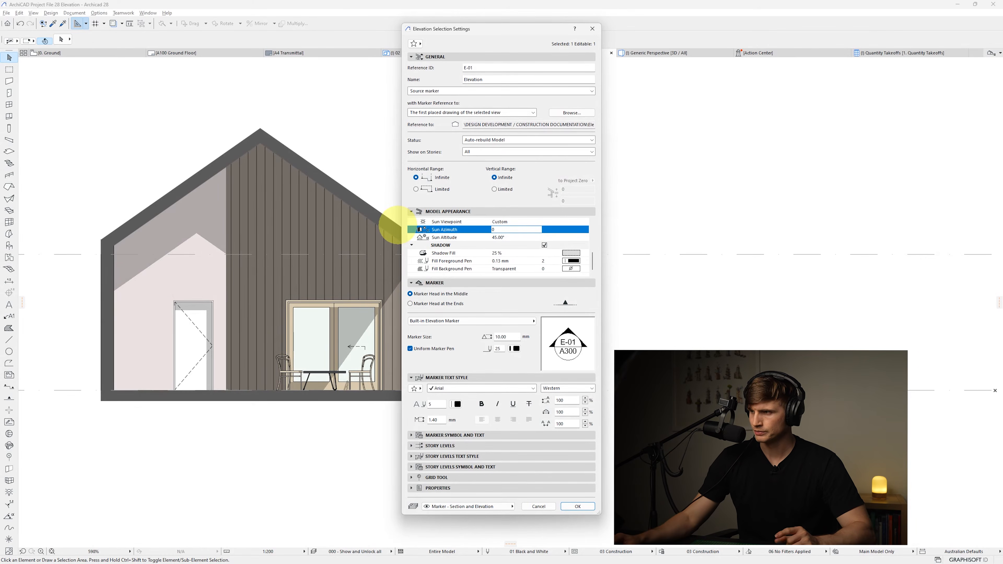
pyautogui.click(517, 238)
pyautogui.doubleClick(517, 238)
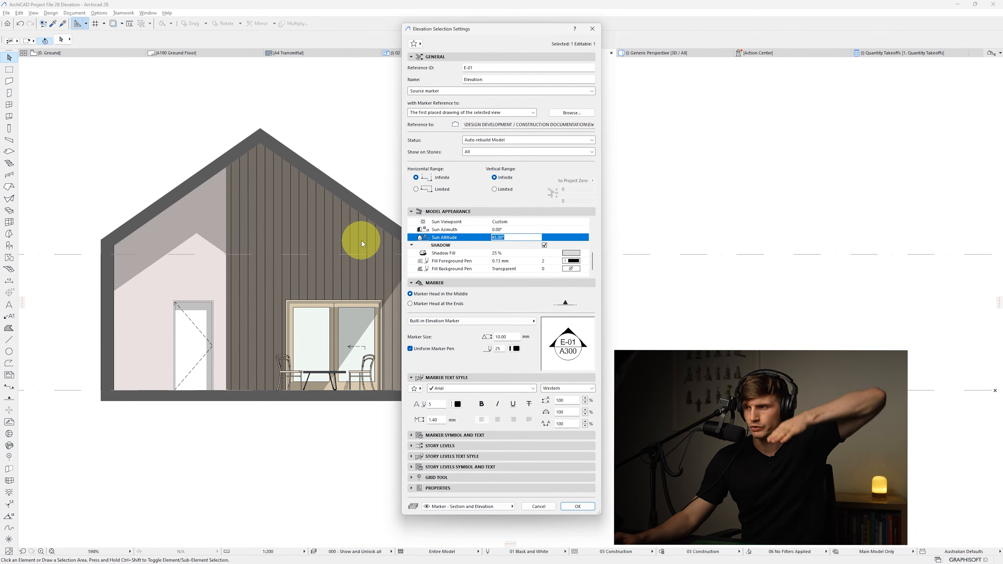
pyautogui.write('15')
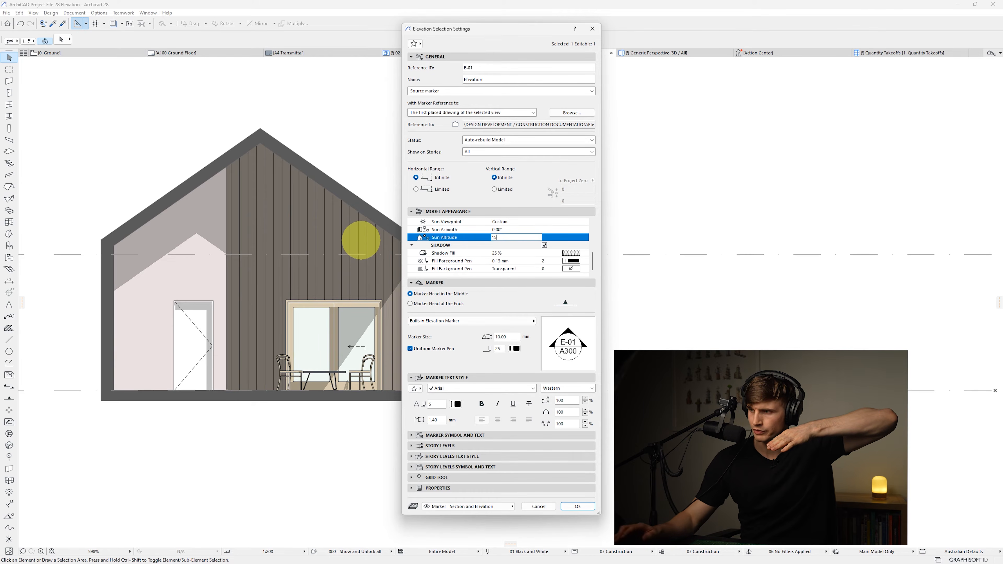
pyautogui.click(578, 509)
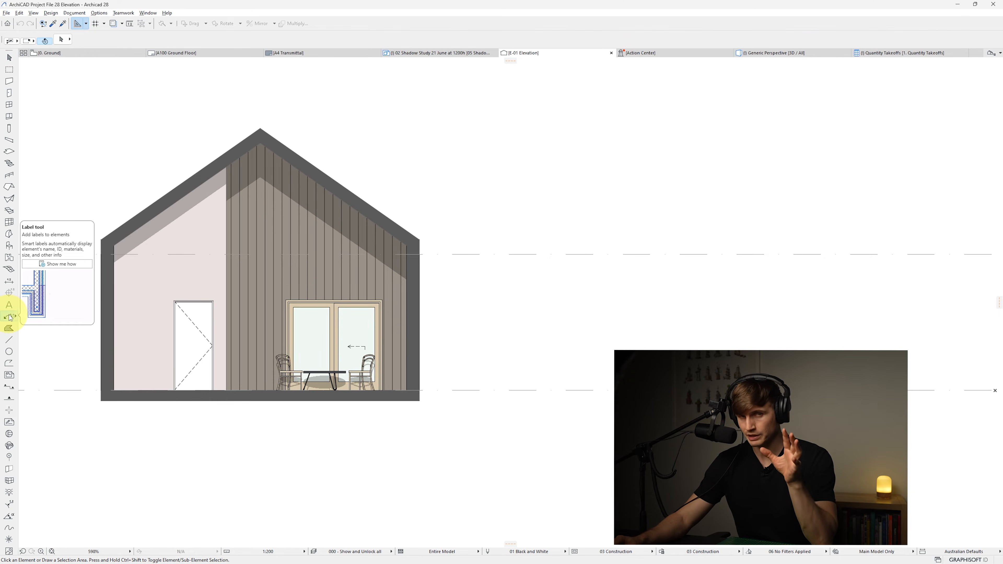
# Attach a label to the vertical cladding wall, placing its text to the right of the house
pyautogui.click(10, 317)
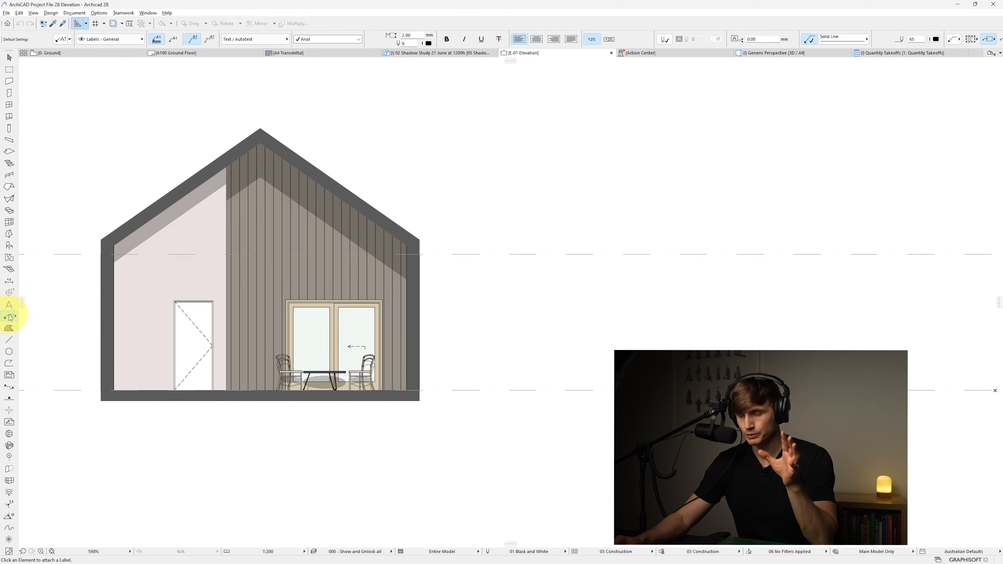
pyautogui.doubleClick(395, 316)
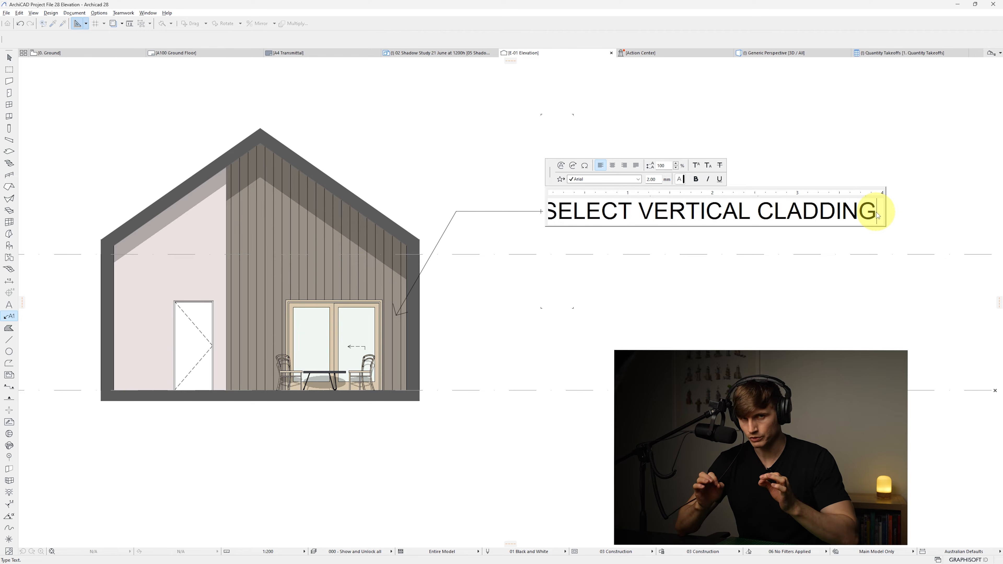
pyautogui.click(540, 299)
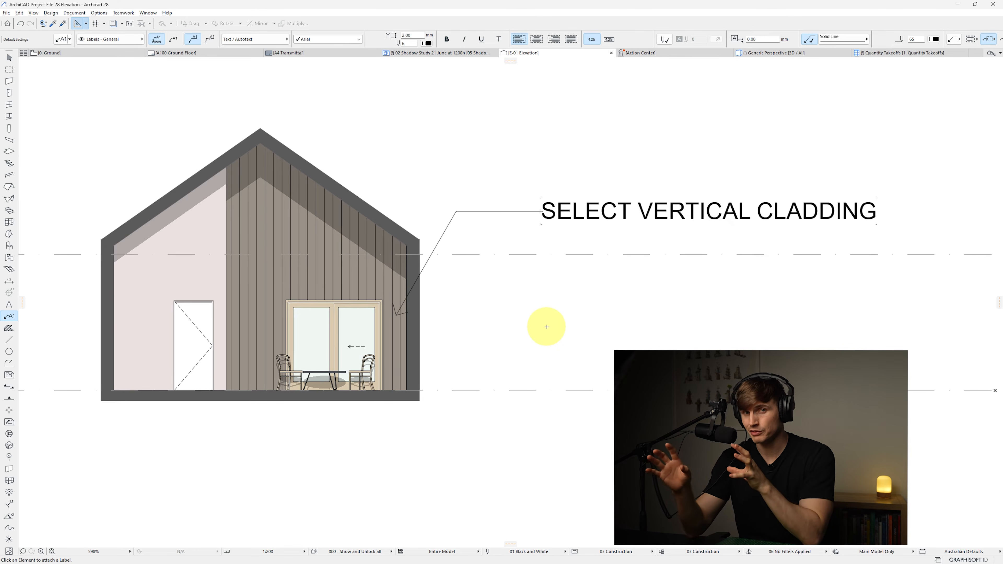
pyautogui.click(573, 207)
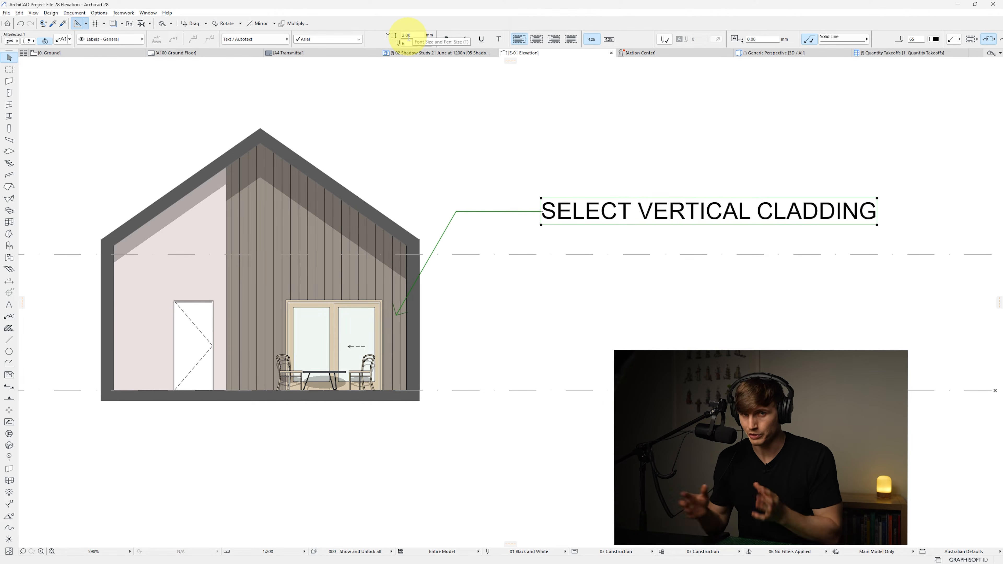
# Change the drawing scale to 1:100
pyautogui.click(296, 551)
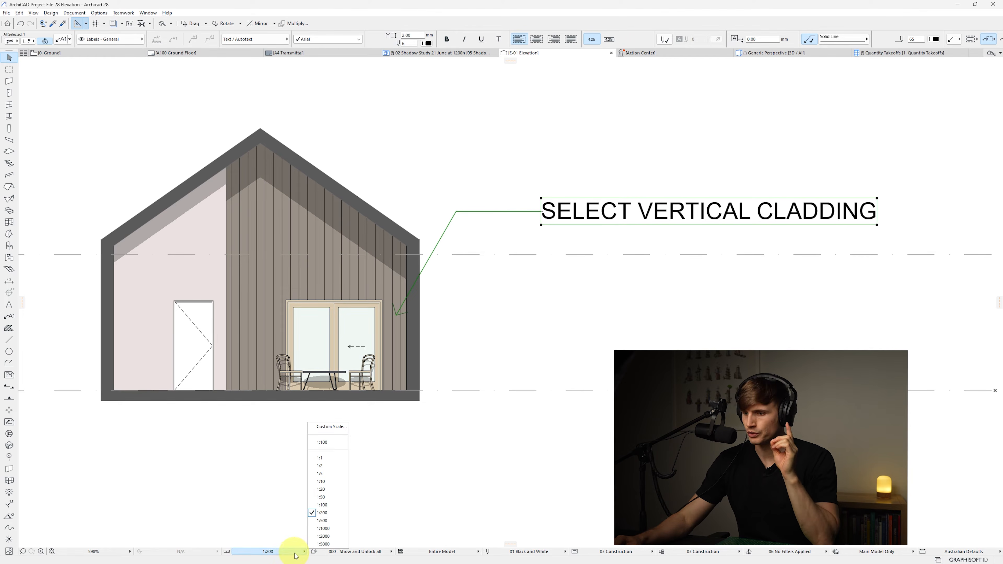
pyautogui.click(323, 505)
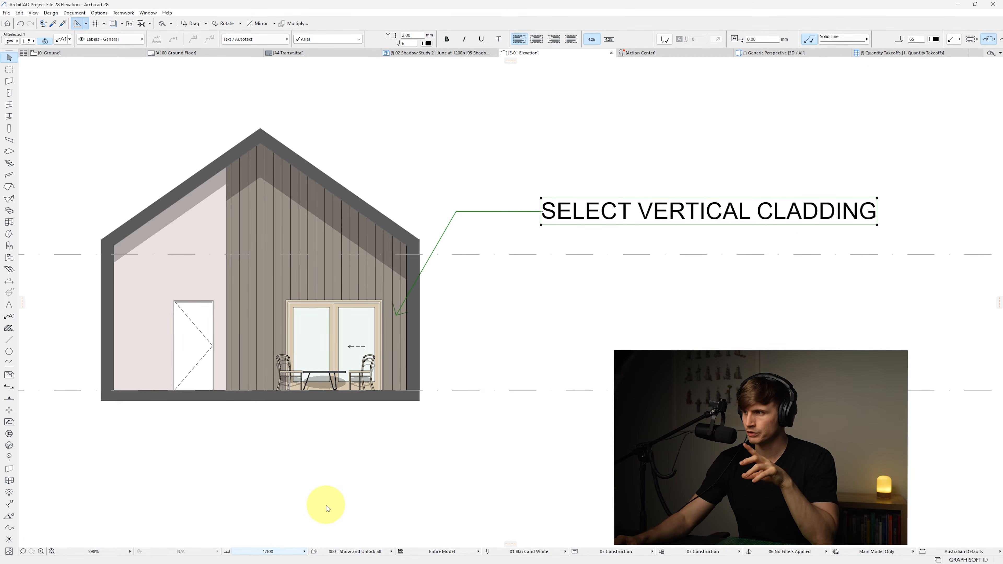
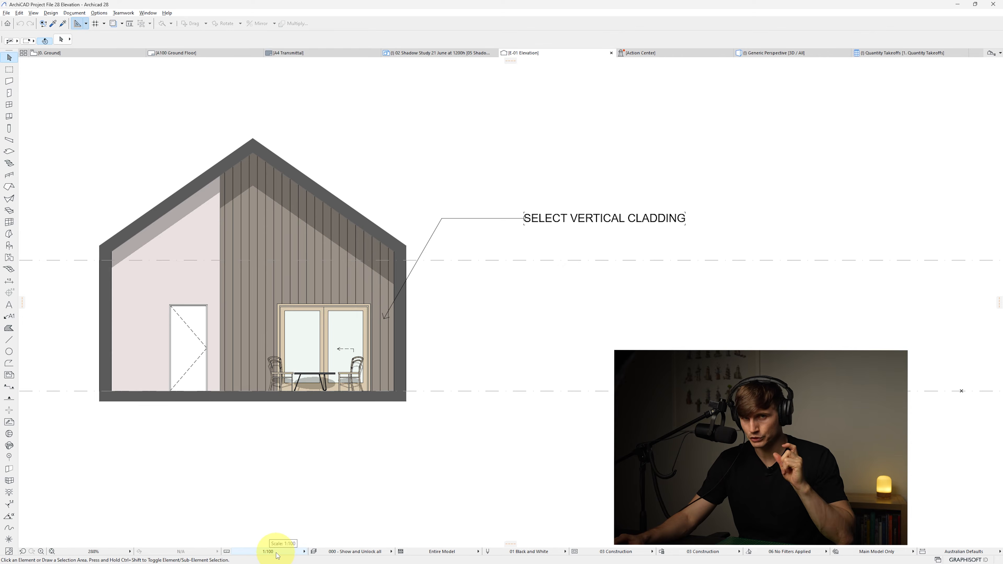
# Straighten the cladding label's leader into a horizontal line, placing its text closer to the wall on the right of the house
pyautogui.click(442, 218)
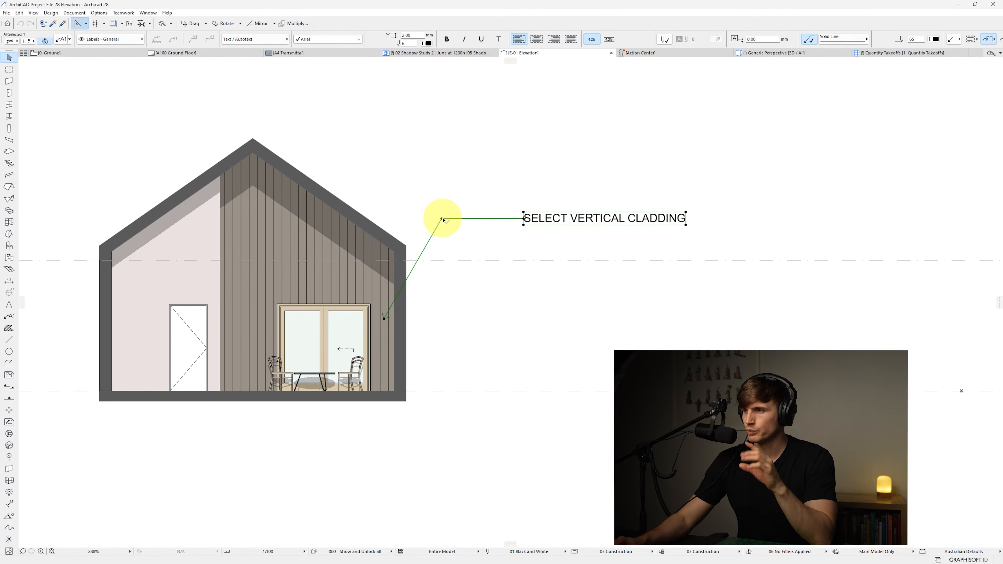
pyautogui.click(442, 219)
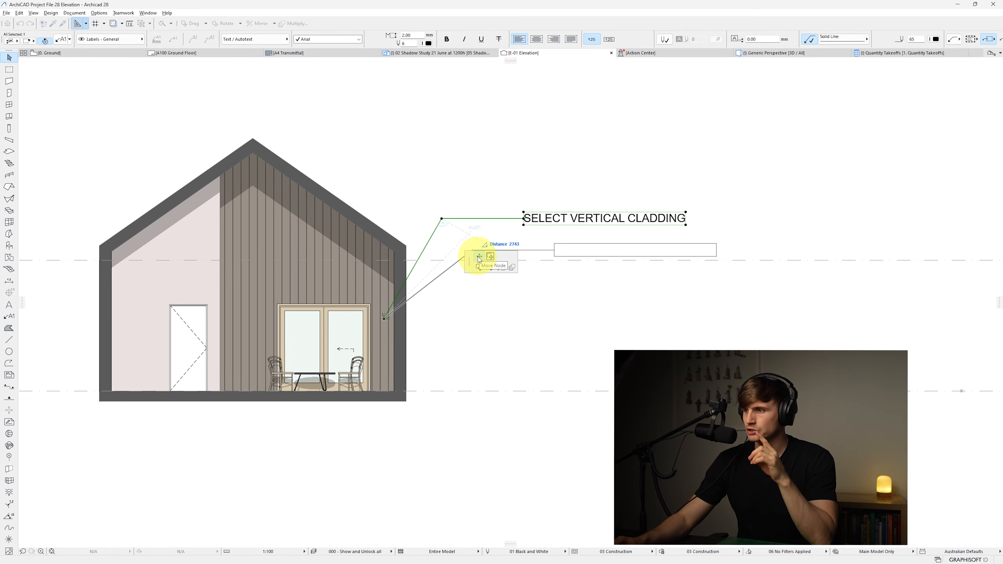
pyautogui.click(421, 318)
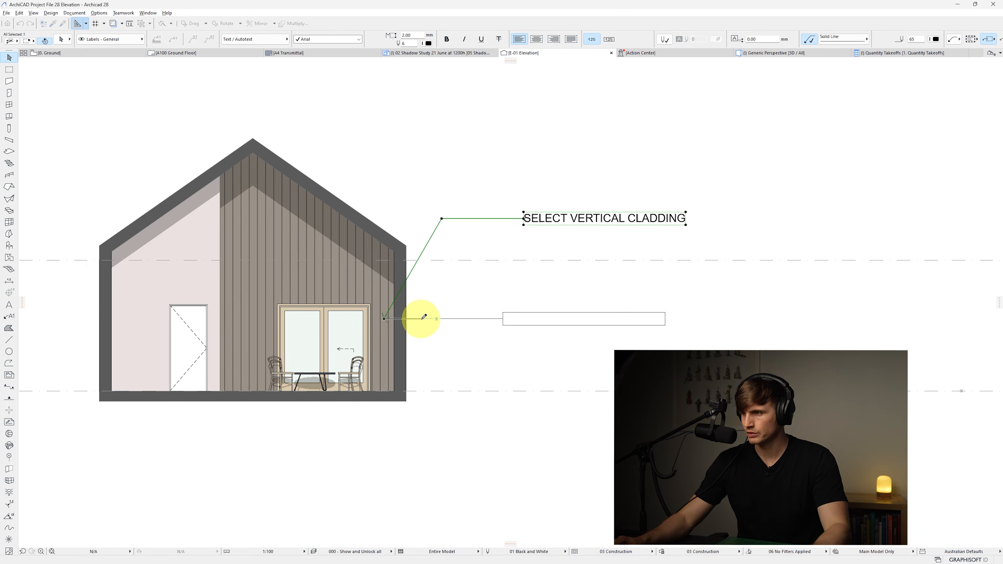
pyautogui.click(504, 319)
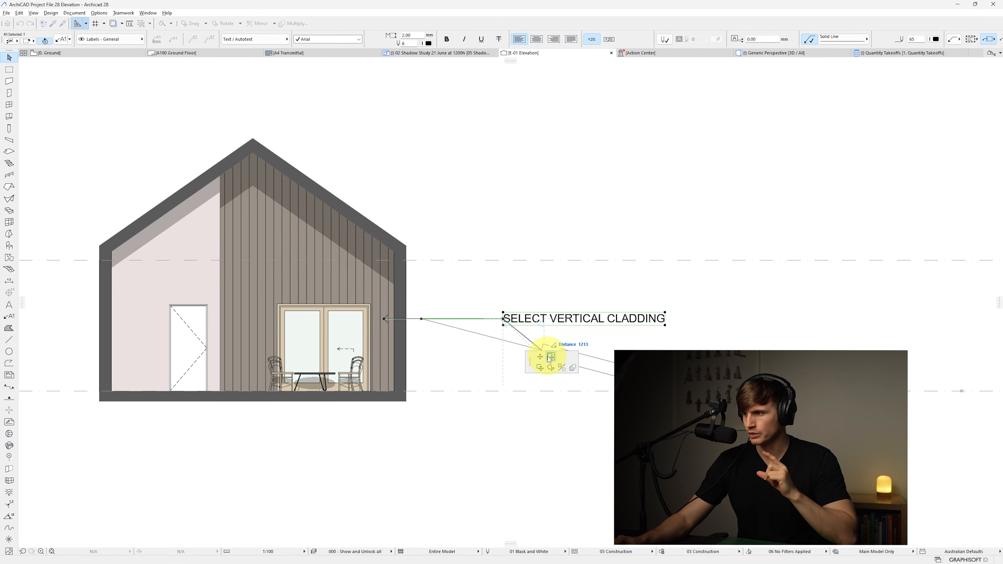
pyautogui.click(434, 319)
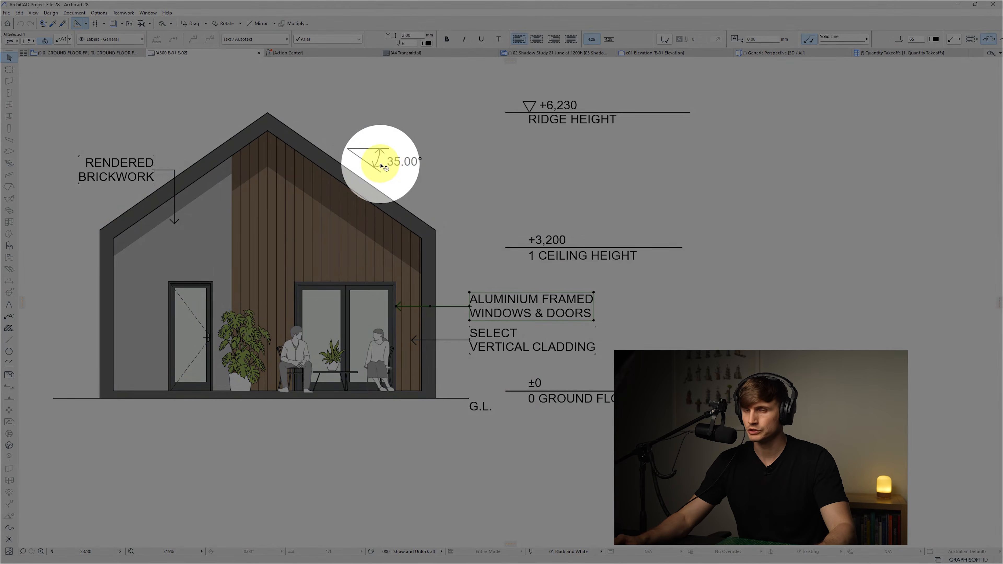
# Draw a small polyline of a horizontal line and a roof-slope line just above the right roof edge
pyautogui.click(382, 166)
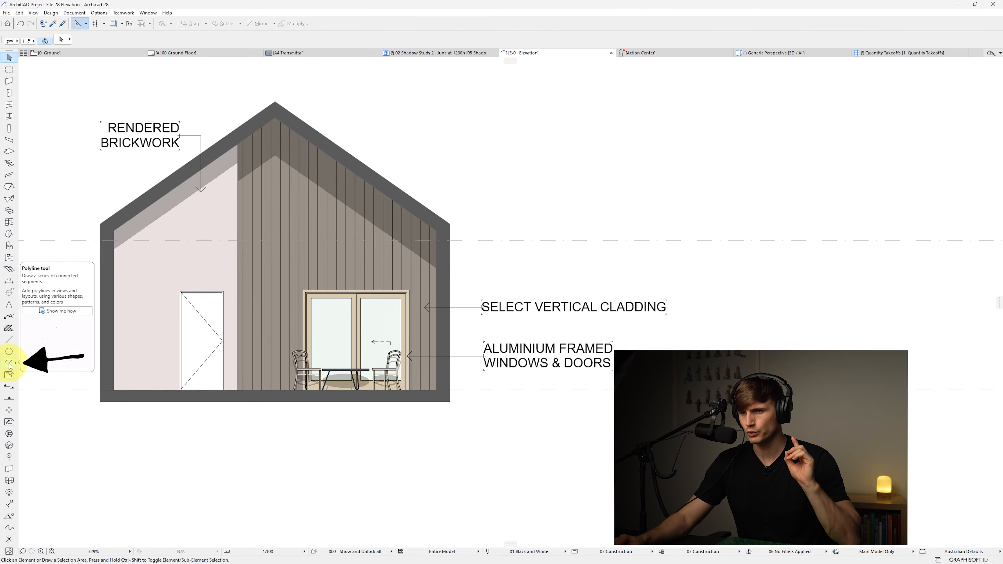
pyautogui.click(10, 364)
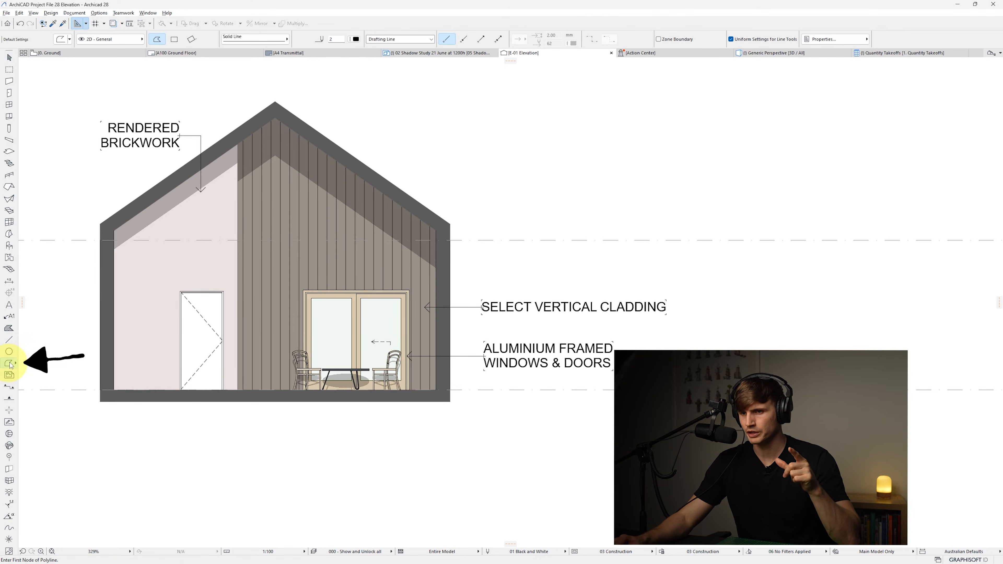
pyautogui.click(391, 178)
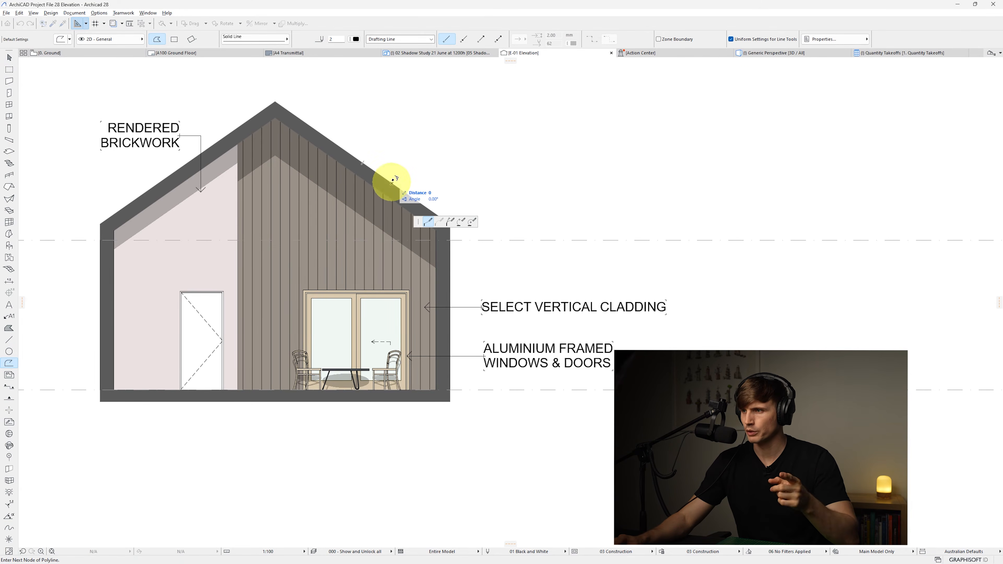
pyautogui.click(371, 165)
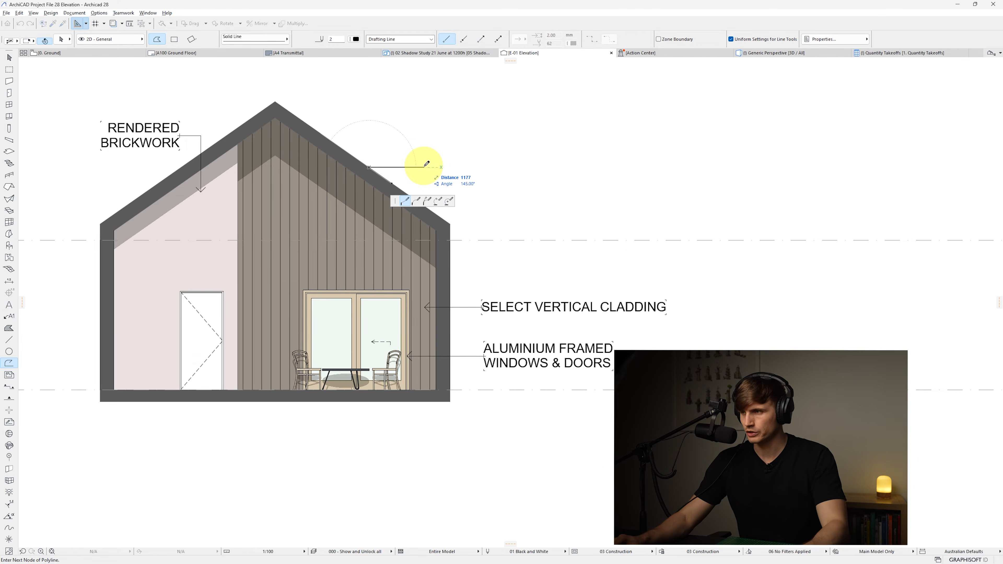
pyautogui.click(393, 182)
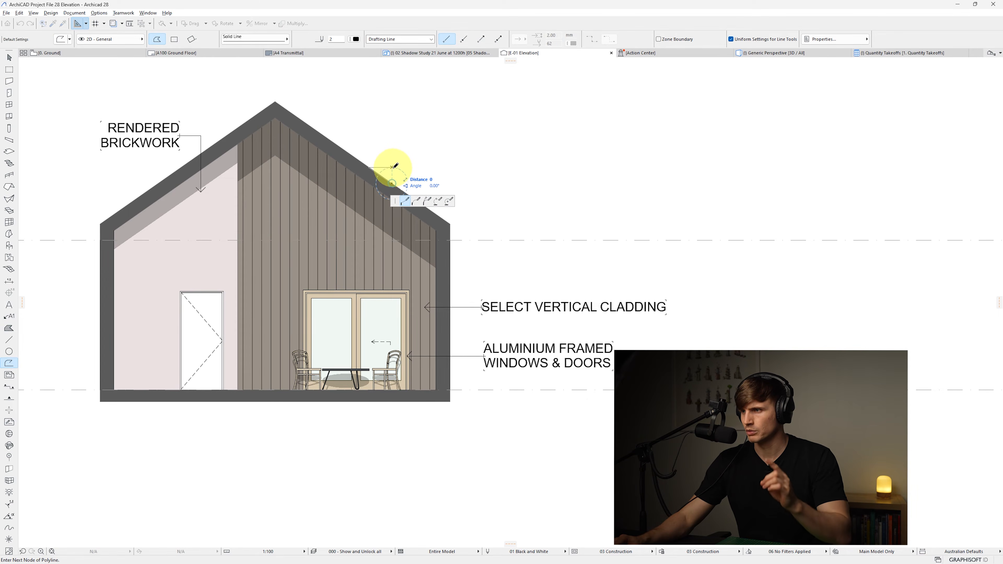
pyautogui.click(394, 167)
pyautogui.press('Escape')
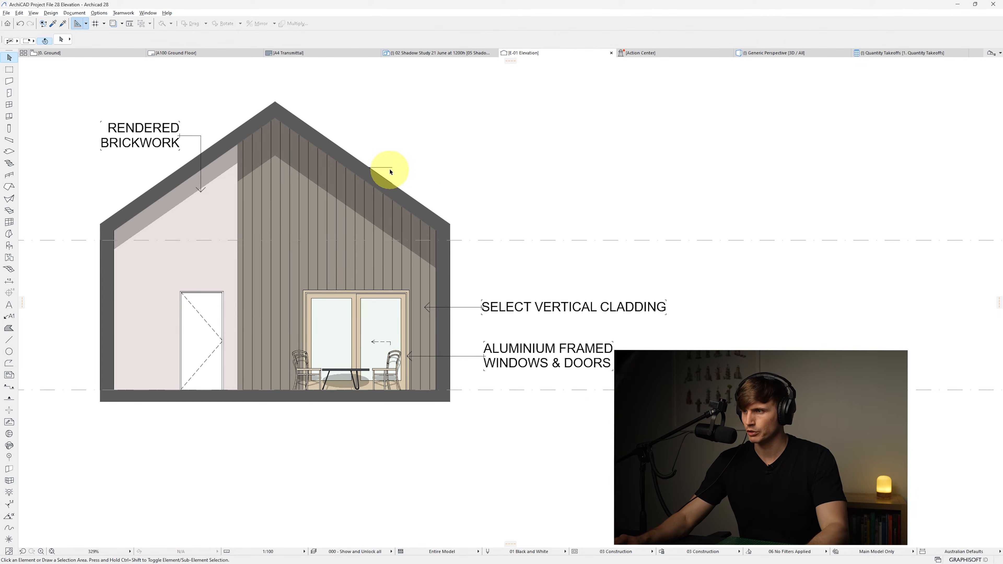
pyautogui.moveTo(390, 167); pyautogui.dragTo(387, 150)
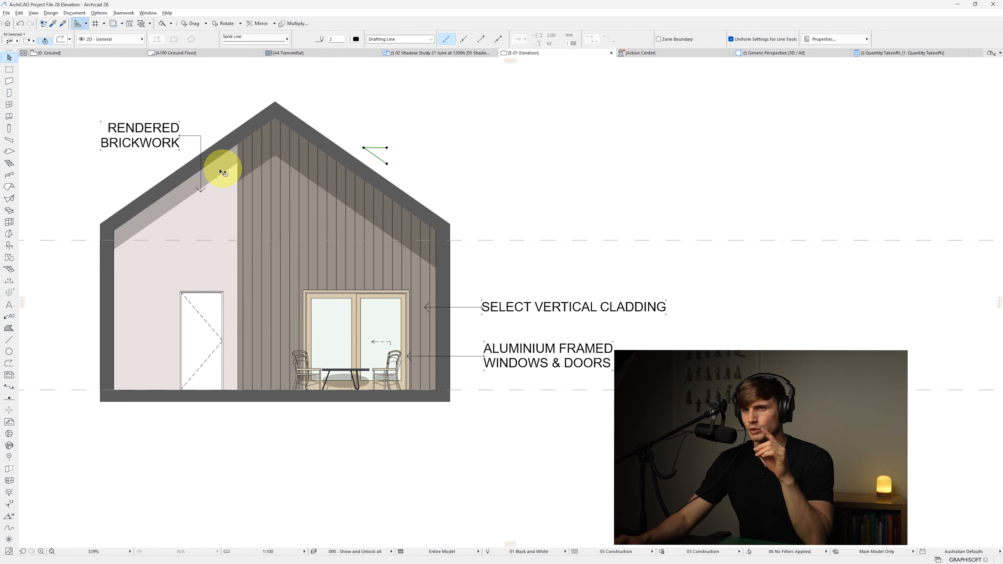
# Add an angle dimension between the polyline's two lines to show the roof pitch
pyautogui.scroll(-1, 9, 278)
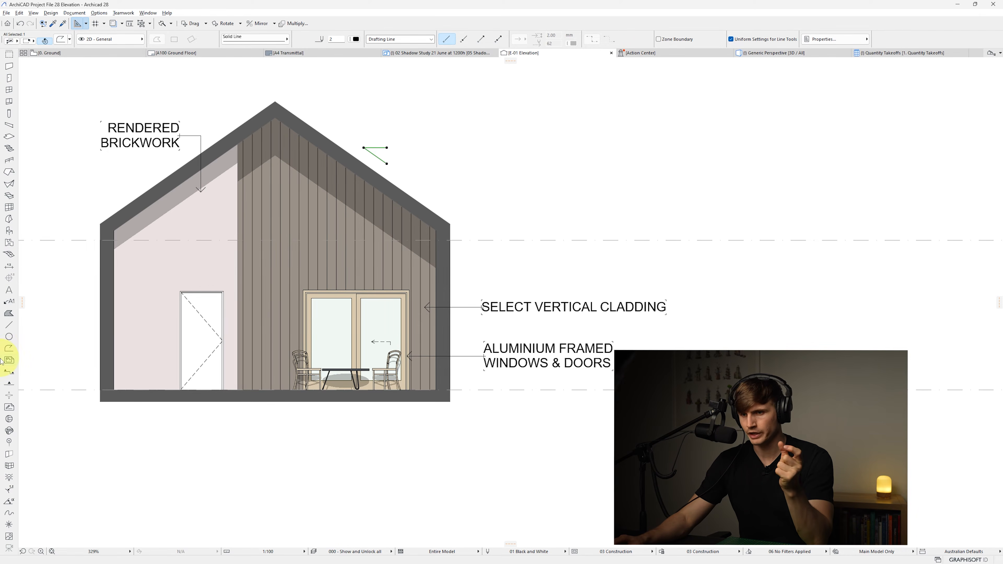
pyautogui.click(9, 502)
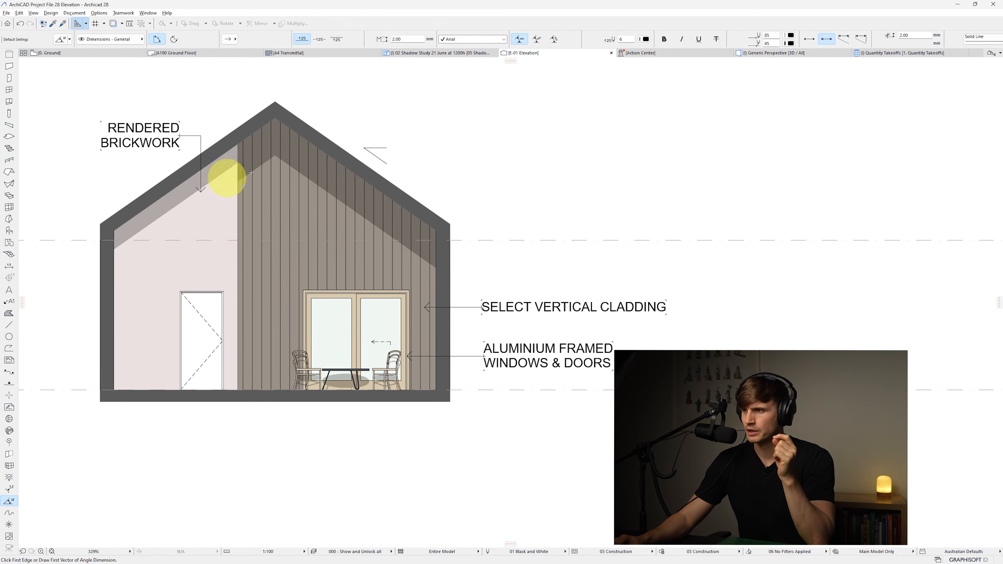
pyautogui.click(378, 148)
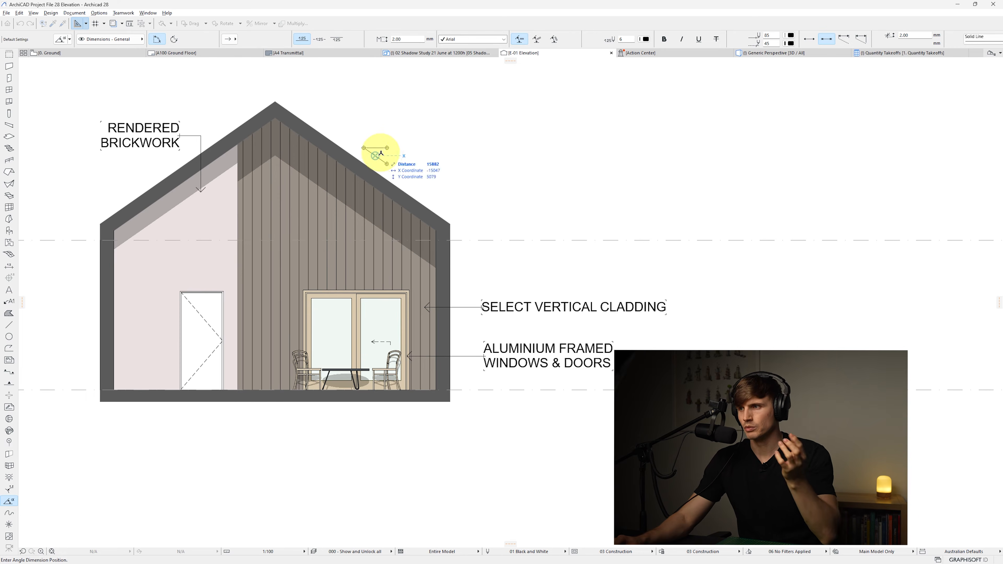
pyautogui.click(412, 160)
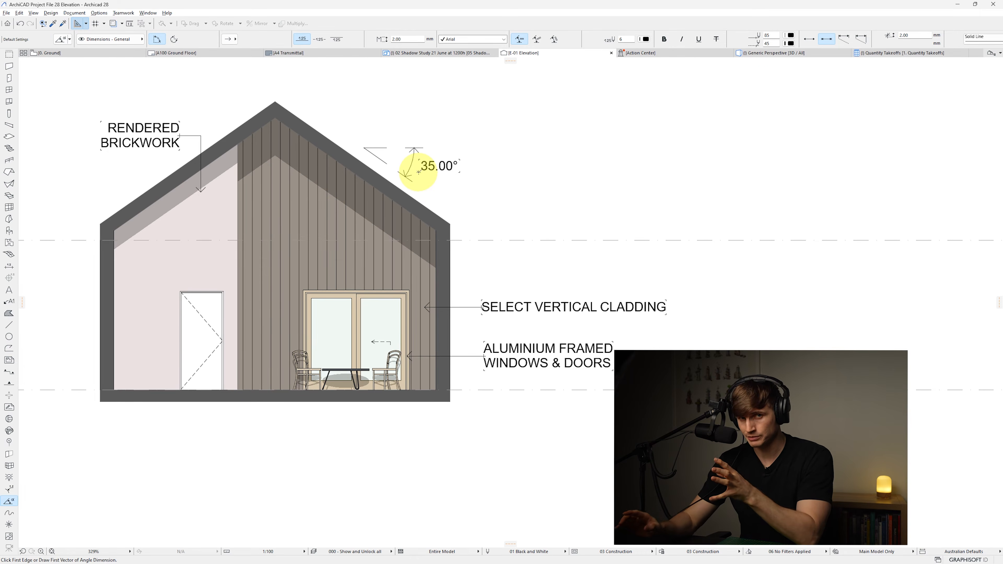
pyautogui.press('Escape')
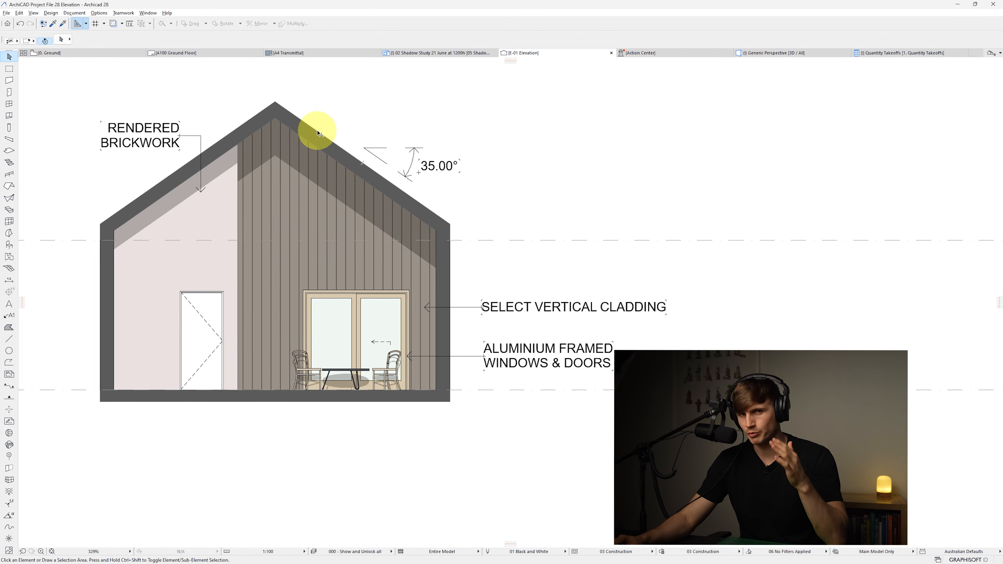
# Move the angle dimension closer to its lines and change its dimension marker type
pyautogui.click(412, 158)
pyautogui.moveTo(411, 158); pyautogui.dragTo(394, 151)
pyautogui.click(236, 39)
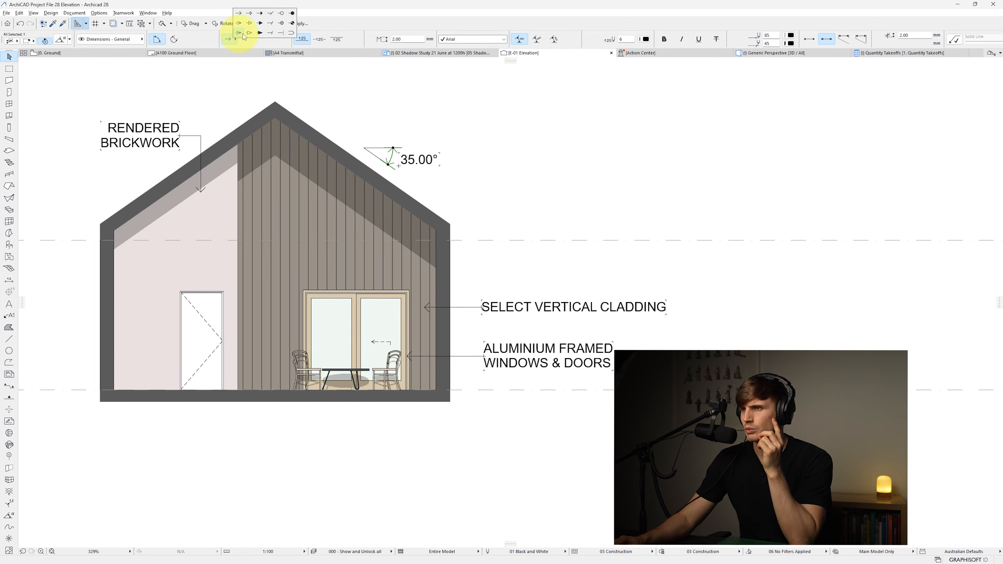
pyautogui.click(272, 34)
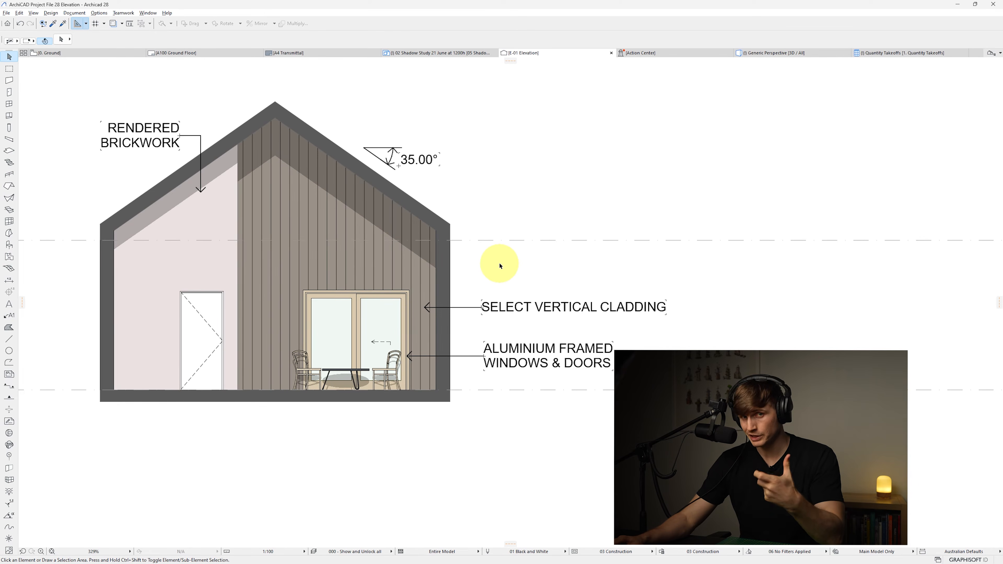
# Move the right-hand story level markers in next to the house
pyautogui.scroll(-5, 358, 275)
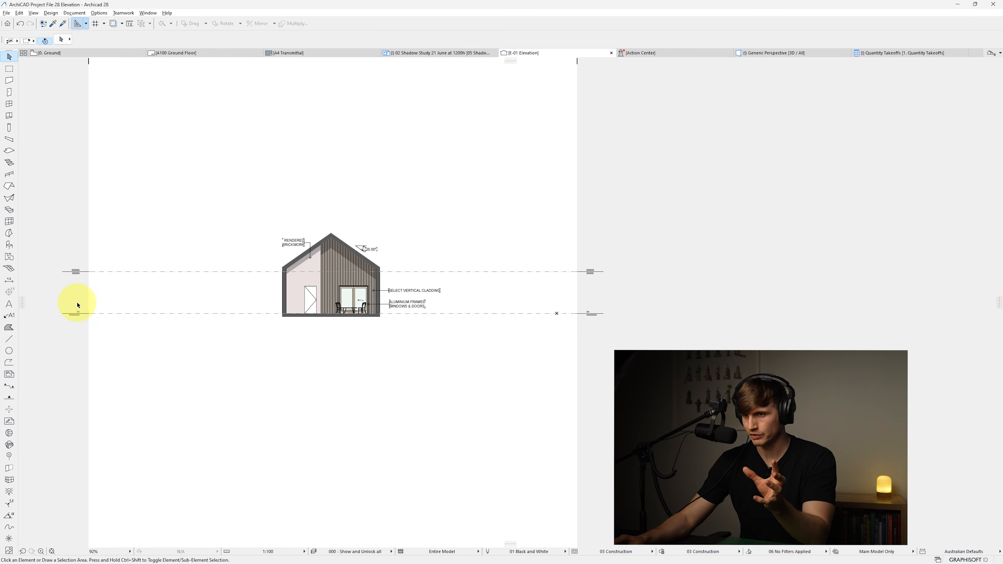
pyautogui.scroll(1, 592, 300)
pyautogui.scroll(2, 606, 301)
pyautogui.moveTo(585, 332)
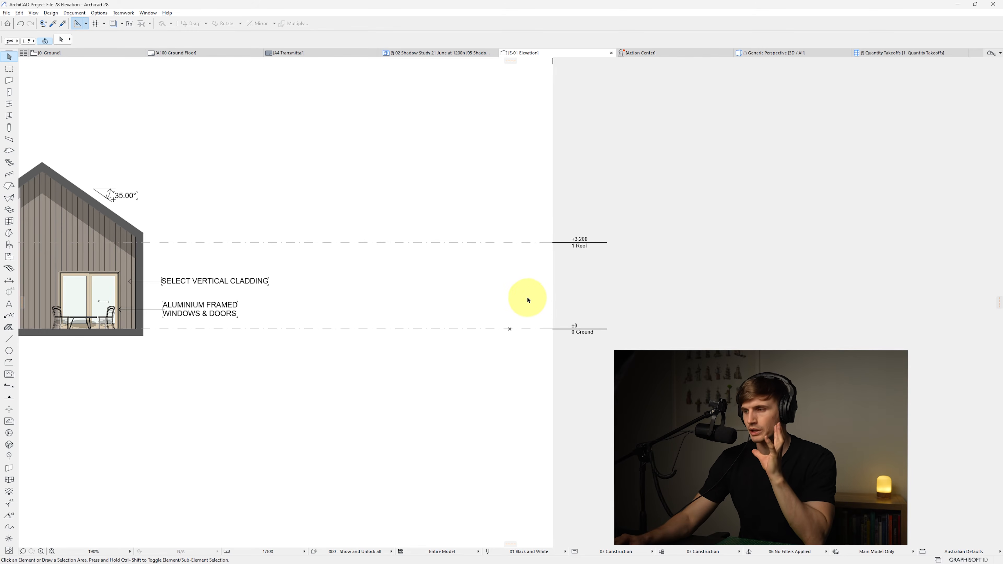
pyautogui.click(552, 282)
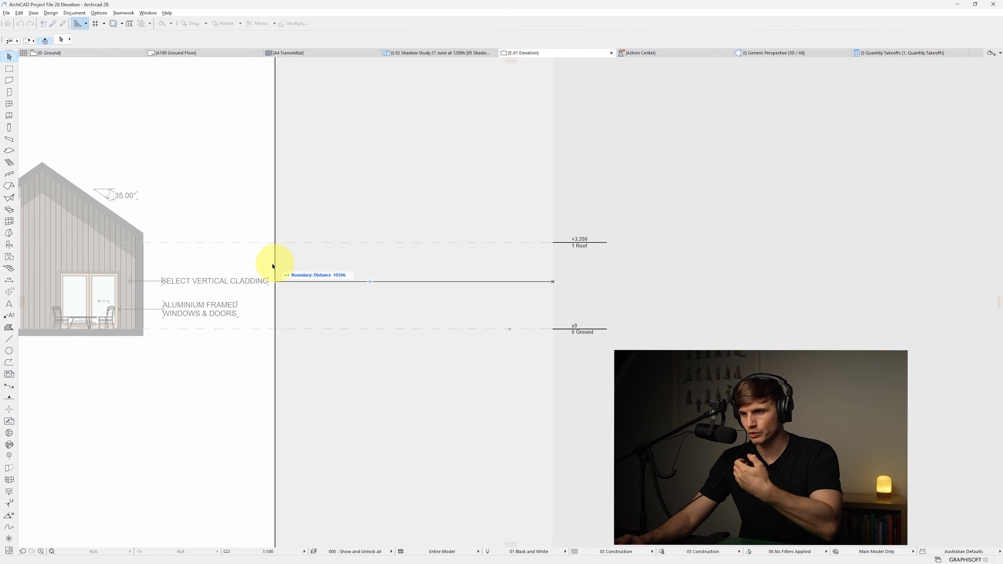
pyautogui.click(175, 261)
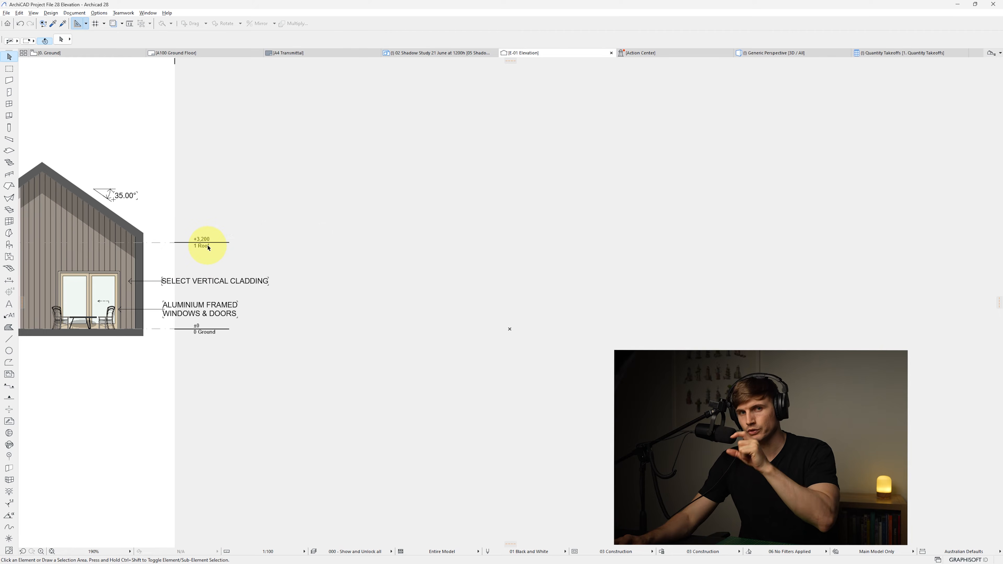
# Move the left-hand story level markers in next to the house
pyautogui.moveTo(170, 289); pyautogui.dragTo(389, 289, button='middle')
pyautogui.scroll(-3, 290, 298)
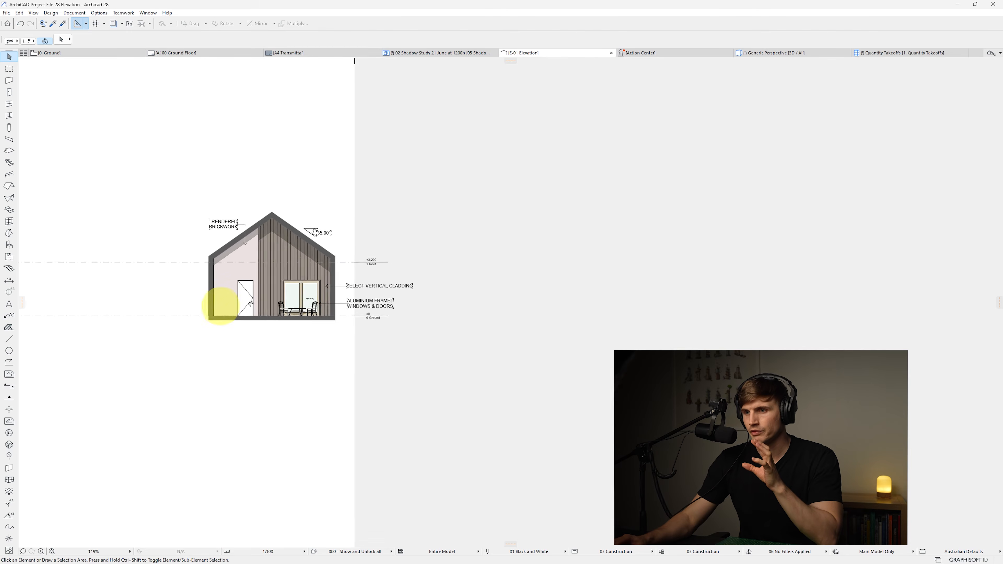
pyautogui.moveTo(222, 305); pyautogui.dragTo(348, 299, button='middle')
pyautogui.click(112, 275)
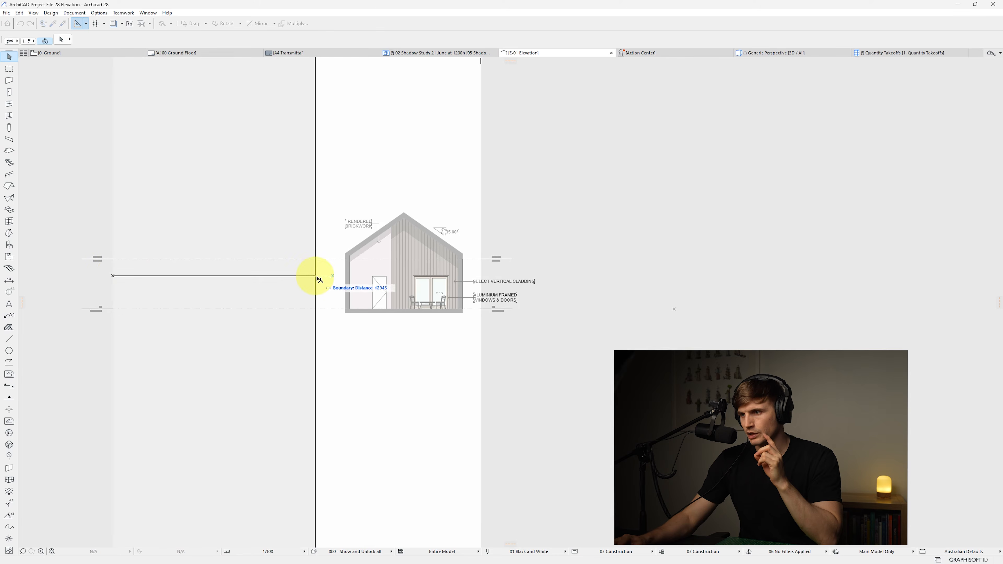
pyautogui.click(330, 279)
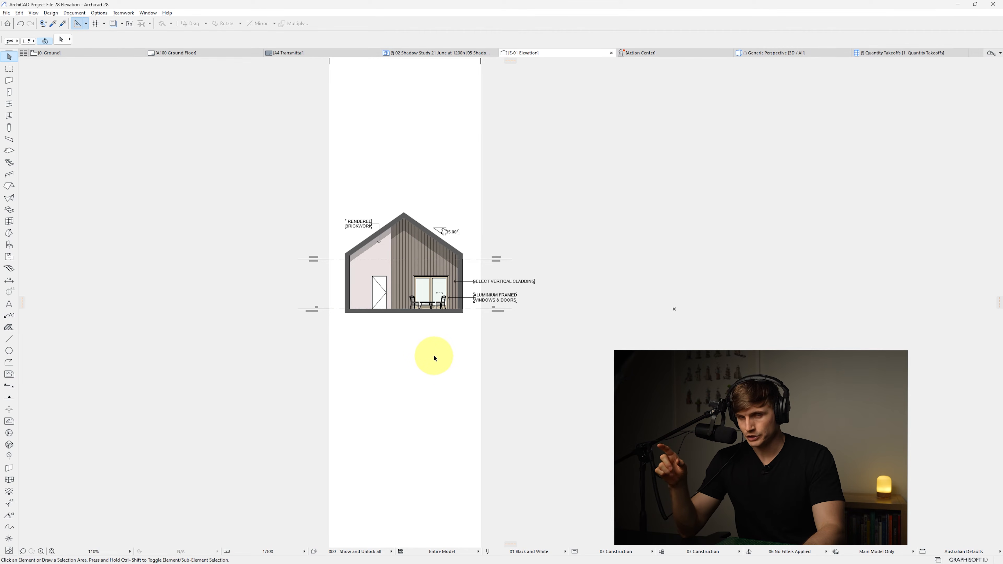
# Turn off the left-side story level markers in the elevation's selection settings
pyautogui.press('F2')
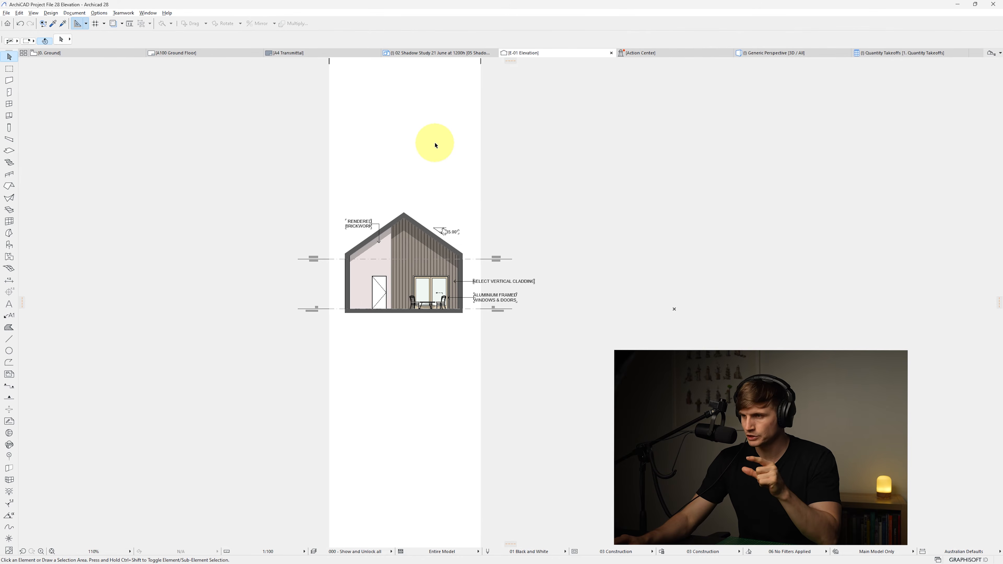
pyautogui.scroll(4, 439, 287)
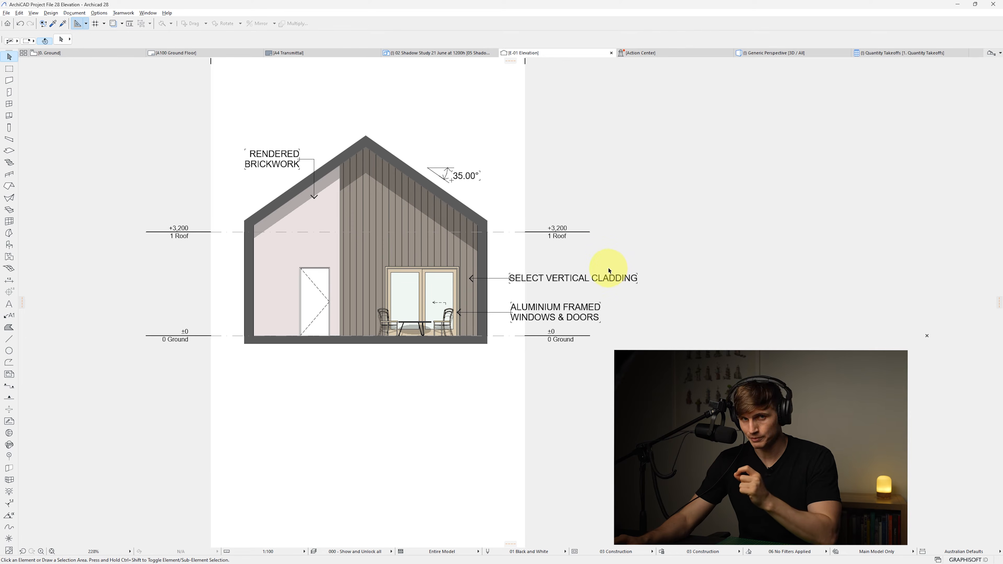
pyautogui.rightClick(549, 54)
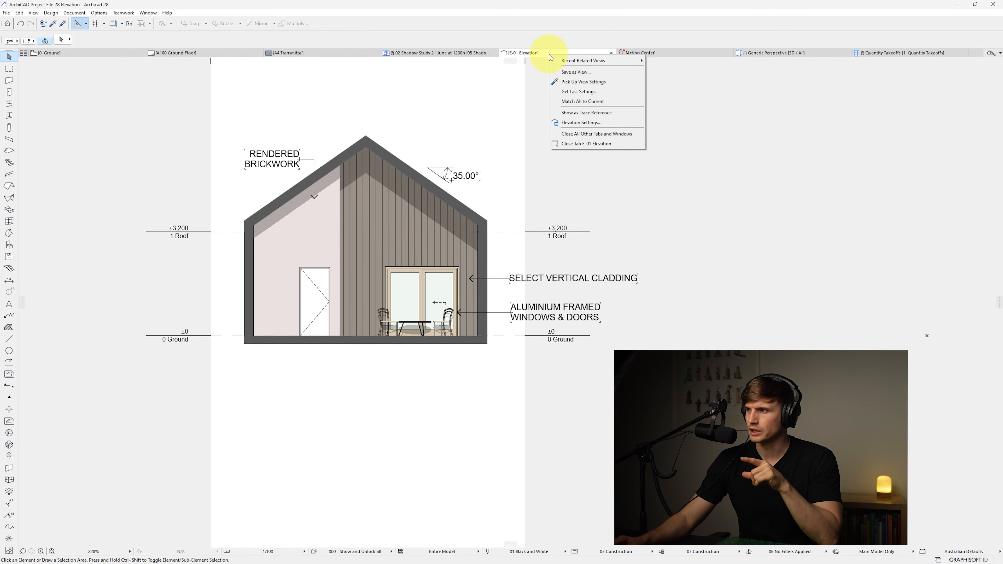
pyautogui.click(594, 126)
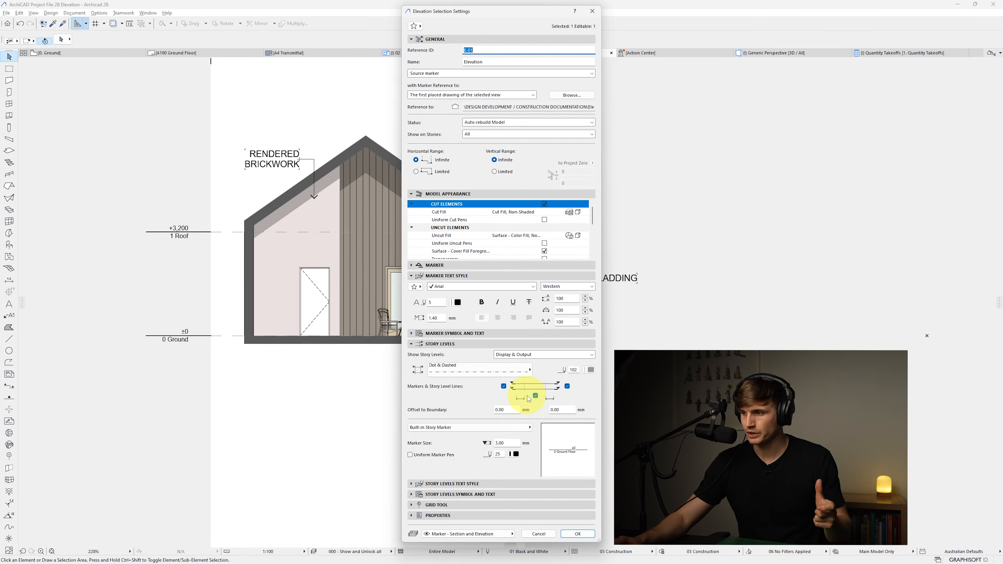
pyautogui.click(504, 387)
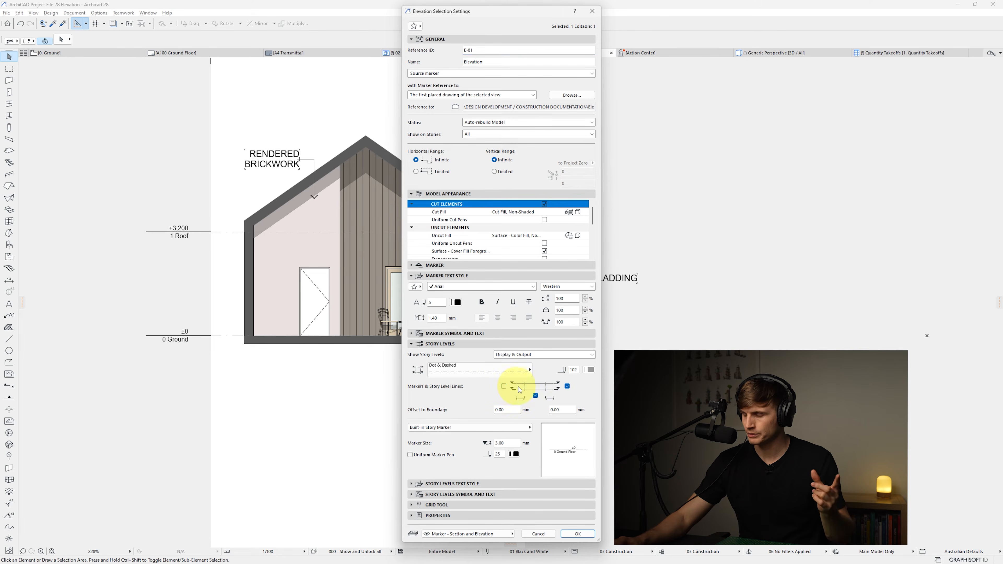
pyautogui.click(536, 396)
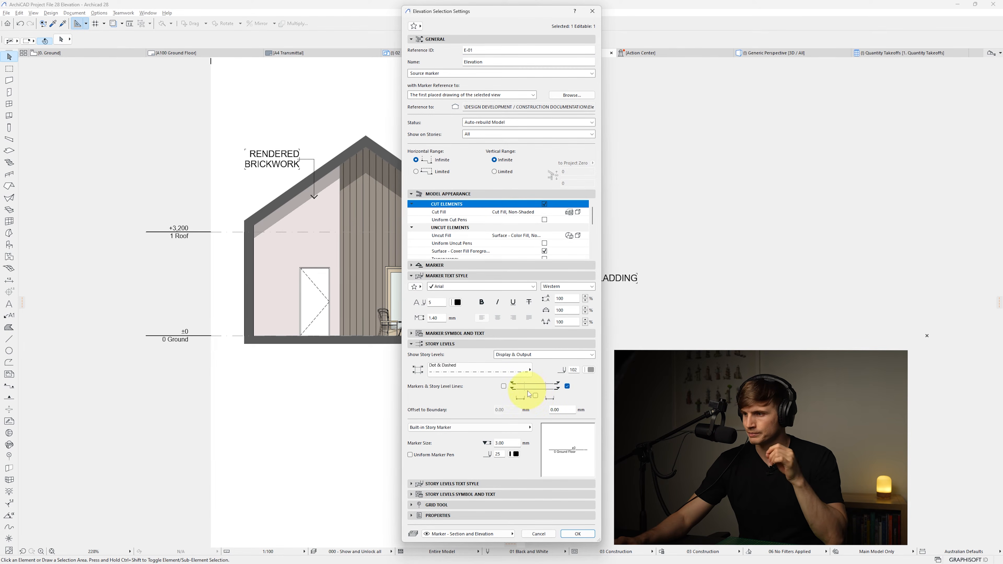
pyautogui.click(582, 534)
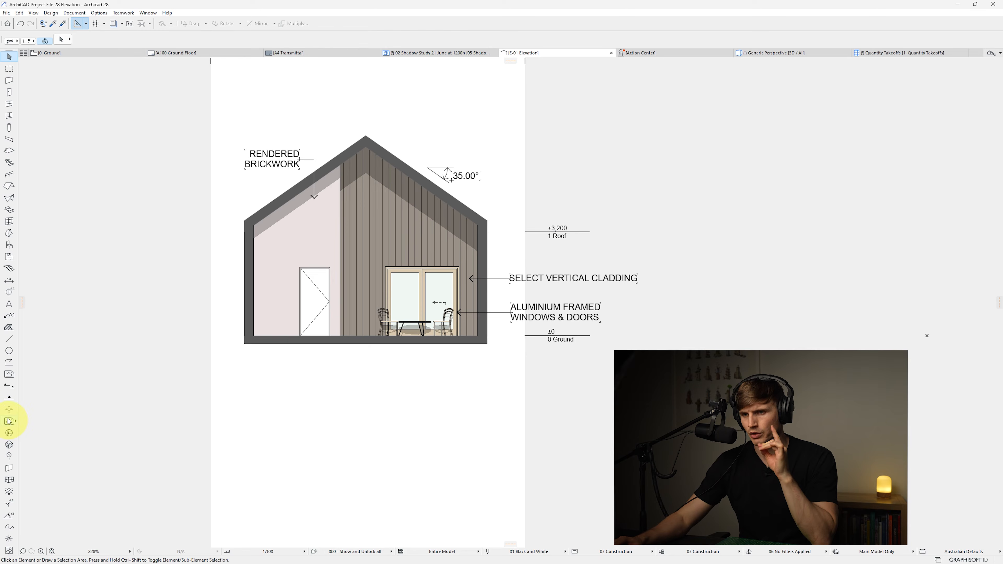
# Place a vertical dimension between the ground and roof story level lines, to the right of the house
pyautogui.click(8, 281)
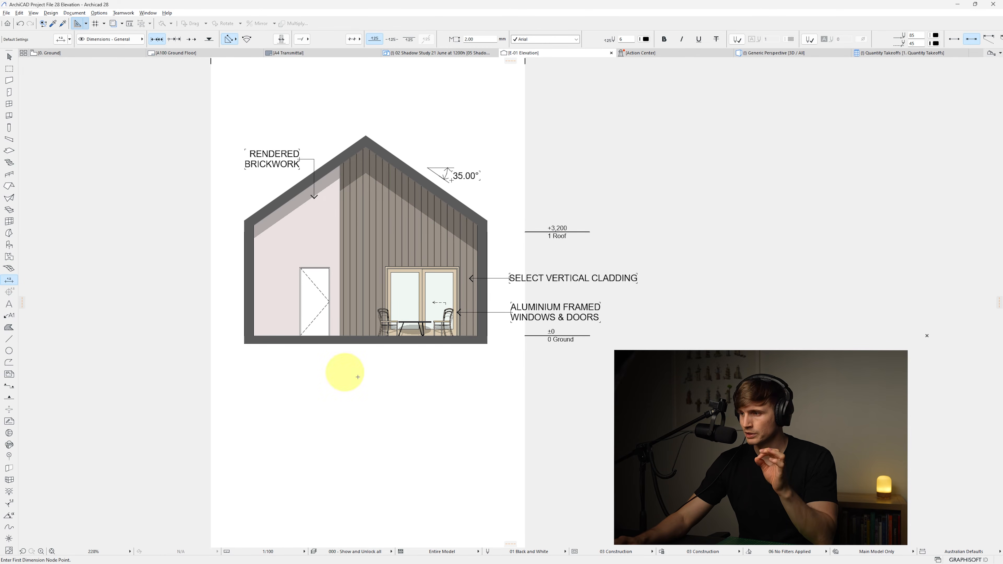
pyautogui.click(525, 335)
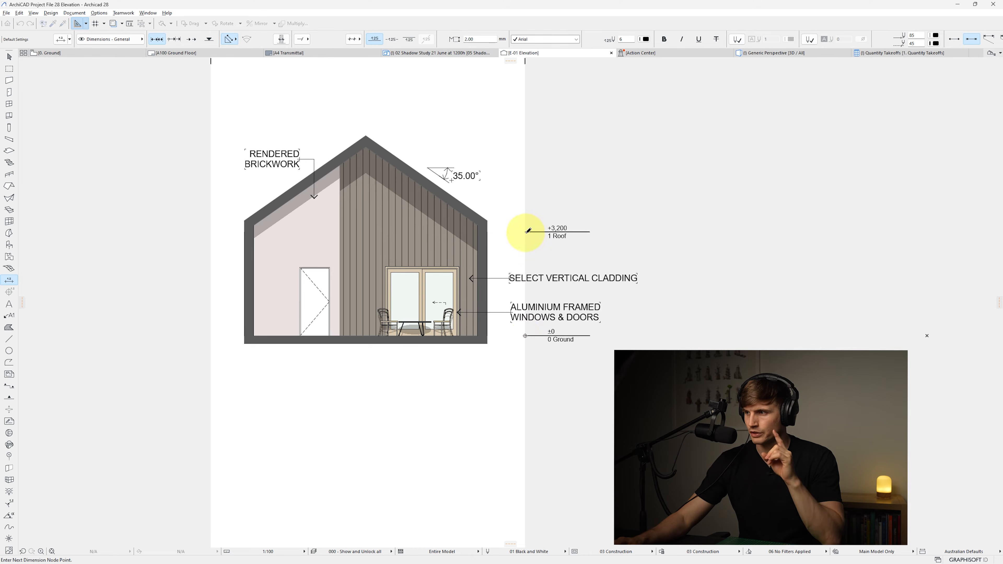
pyautogui.doubleClick(630, 258)
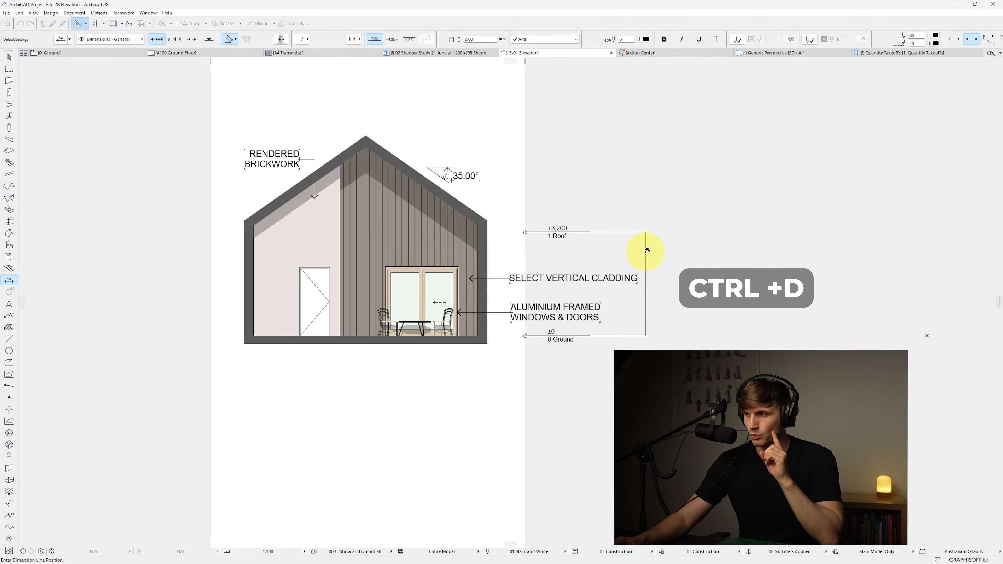
pyautogui.click(645, 250)
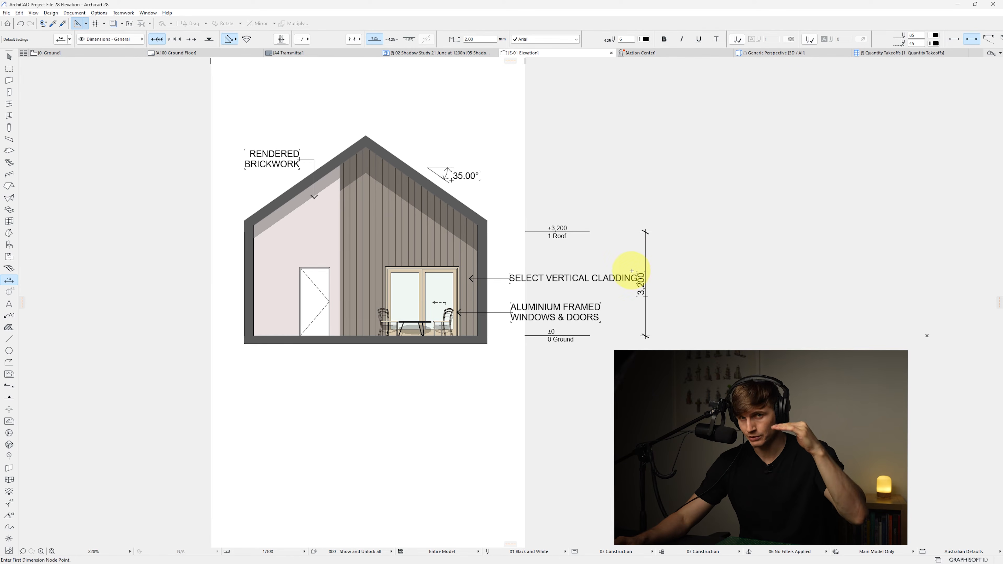
pyautogui.press('Escape')
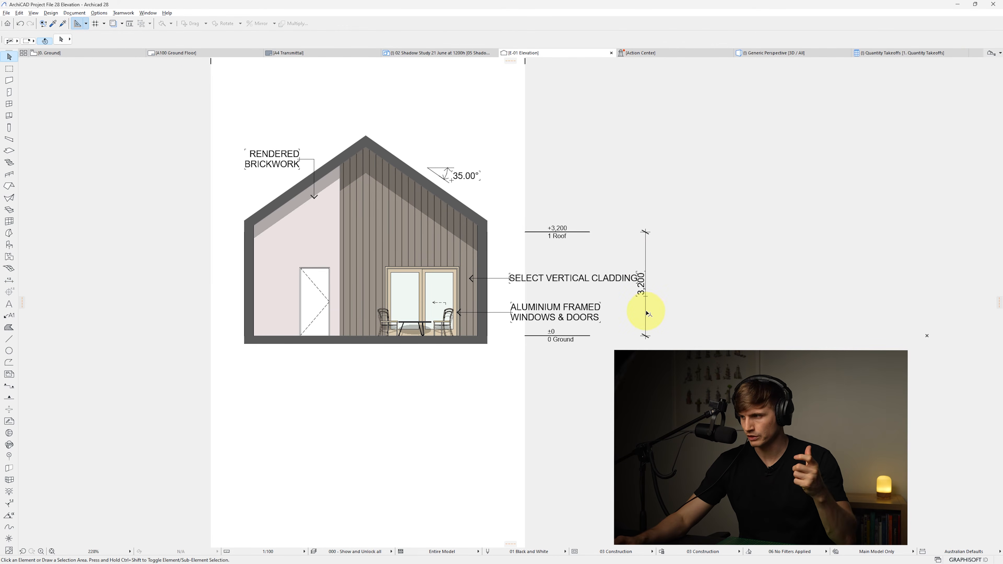
# Move the vertical dimension slightly further right
pyautogui.click(646, 310)
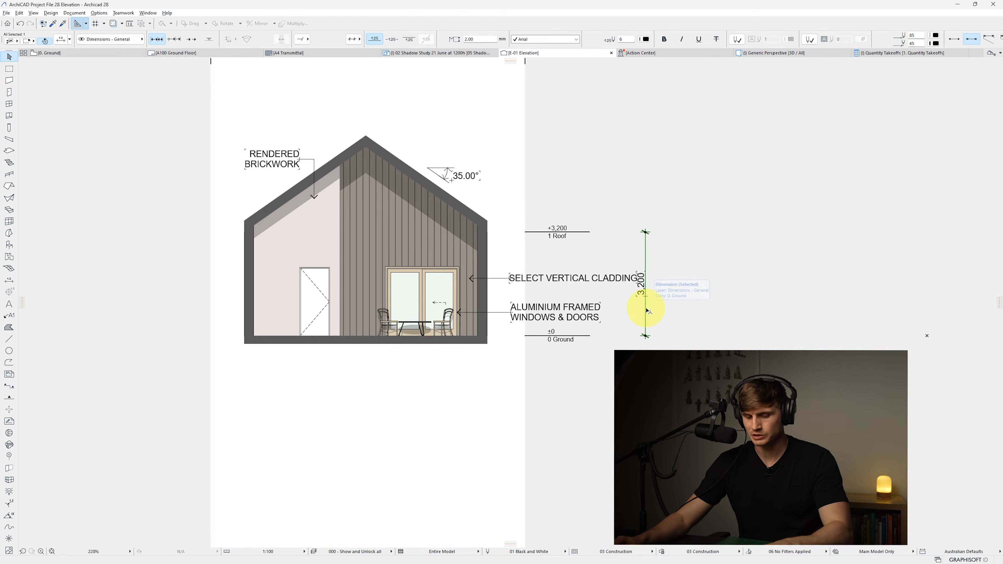
pyautogui.hotkey('ctrl', 'd')
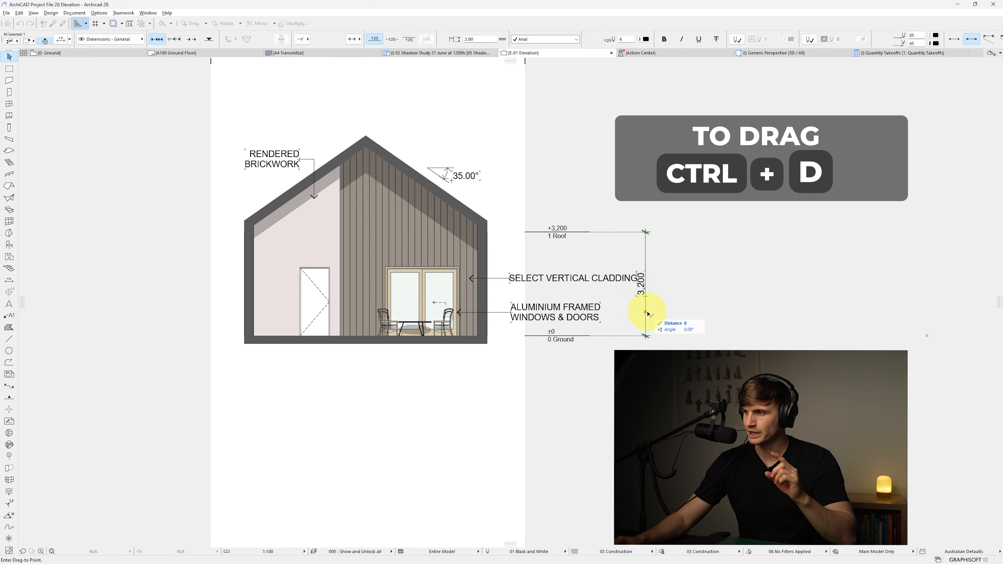
pyautogui.click(654, 313)
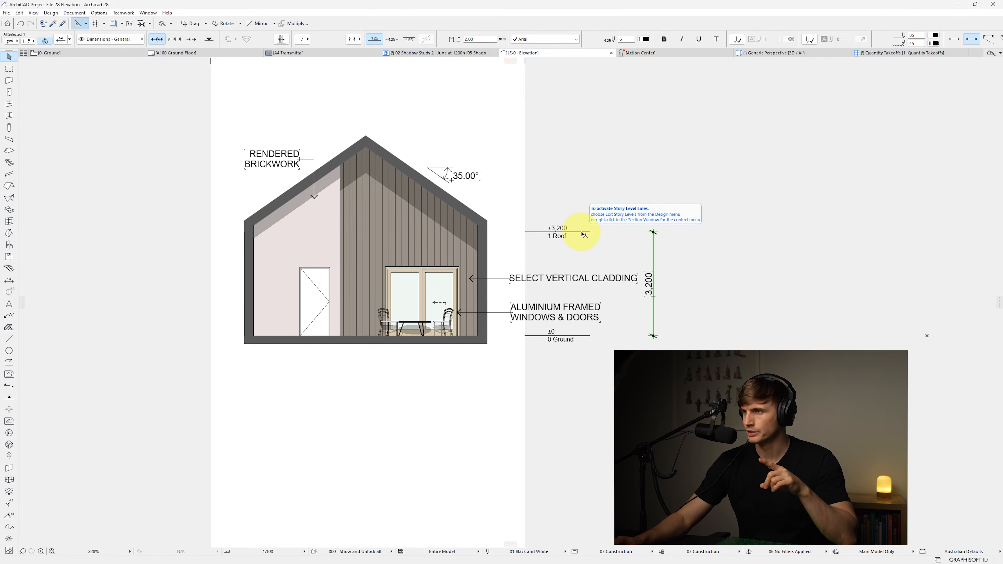
# Change the dimension's witness line type in its selection settings
pyautogui.click(67, 40)
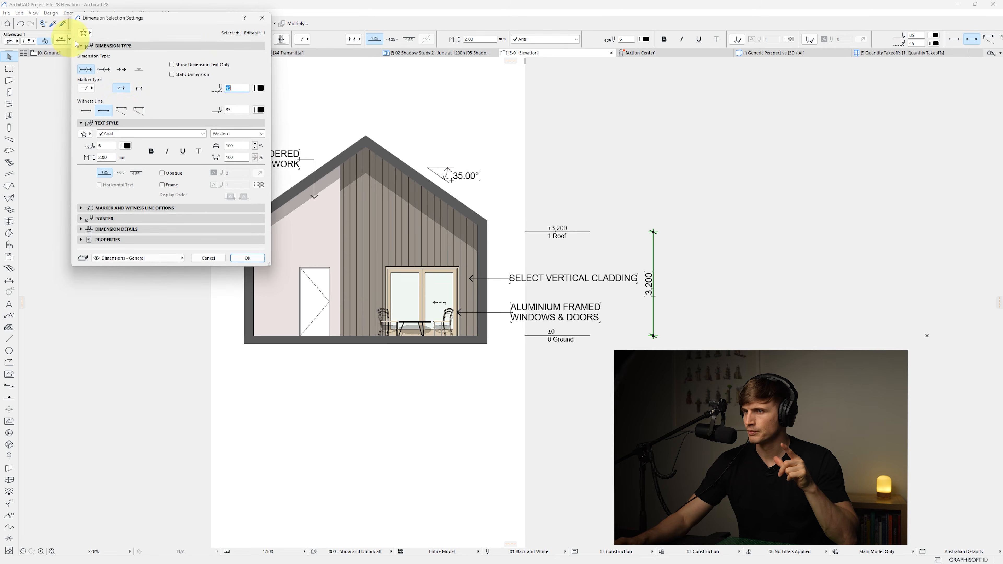
pyautogui.click(121, 111)
pyautogui.click(249, 258)
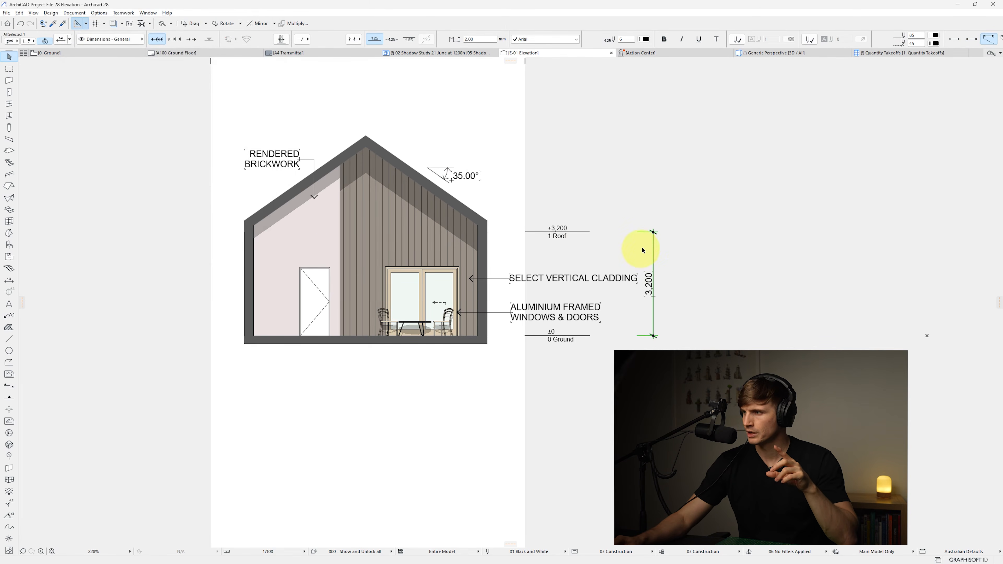
# Extend the dimension's top witness line to meet the roof story level line
pyautogui.click(655, 245)
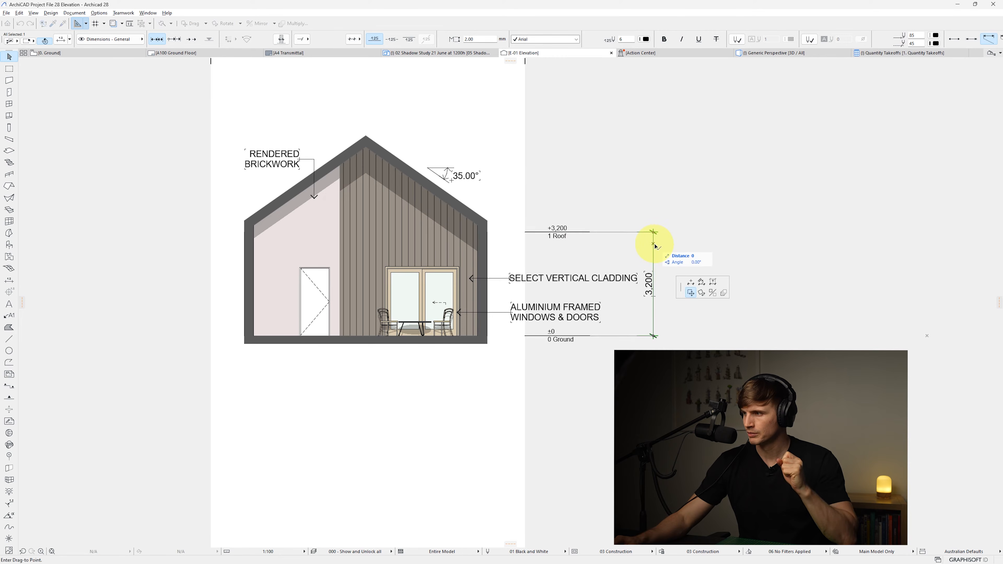
pyautogui.click(714, 283)
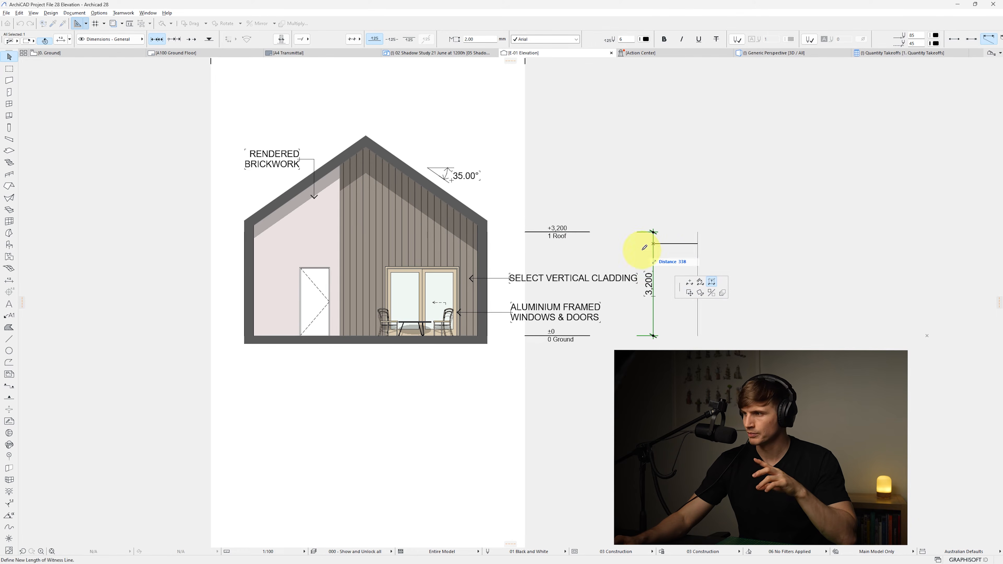
pyautogui.click(584, 244)
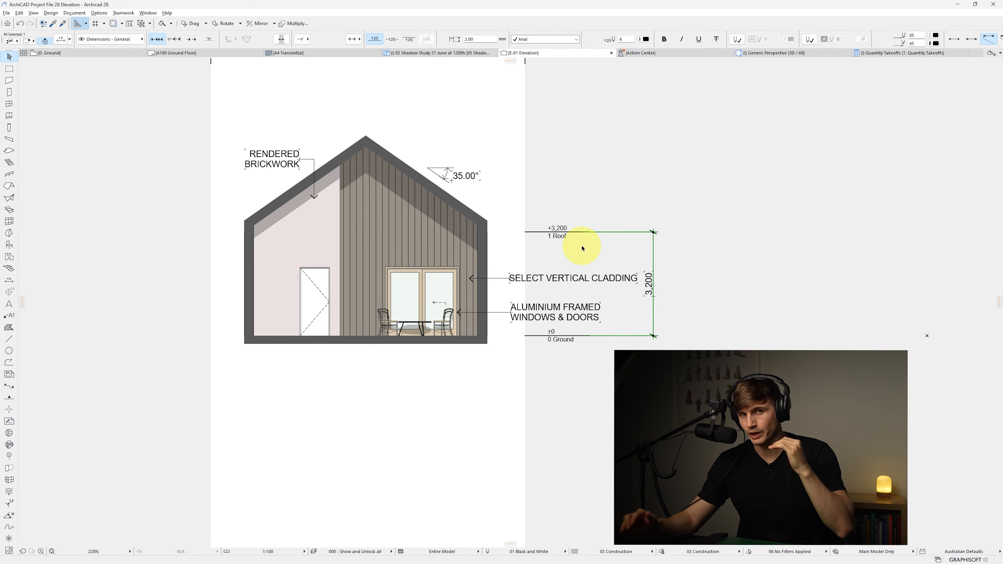
pyautogui.press('Escape')
# Set the story level markers' contour pen to pen 6 in the elevation's settings
pyautogui.scroll(3, 578, 246)
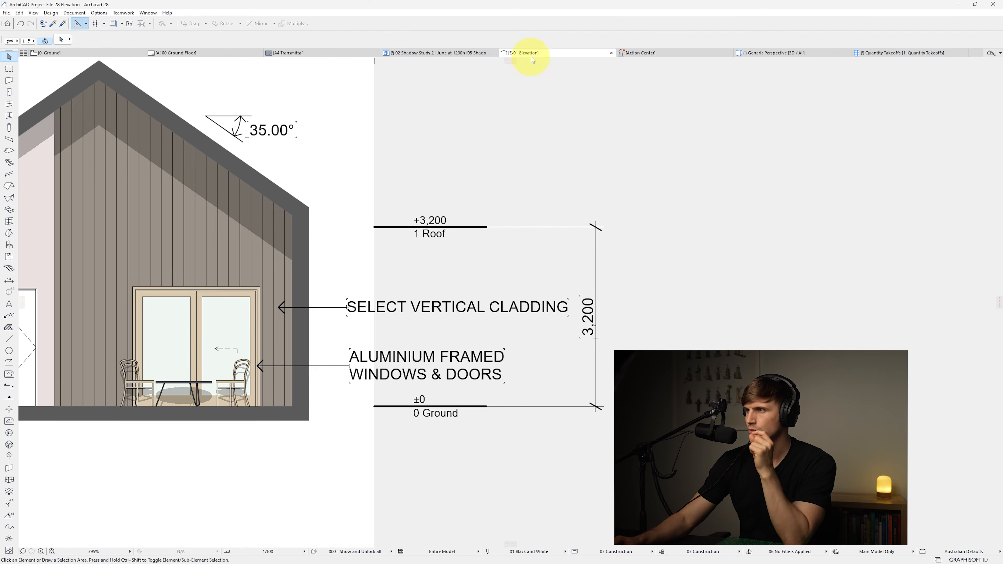
pyautogui.rightClick(555, 53)
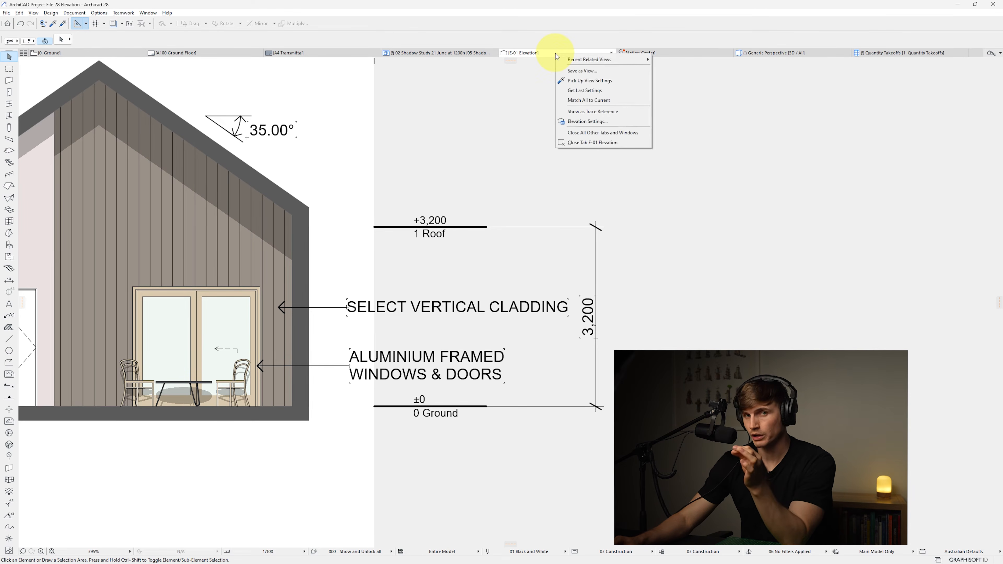
pyautogui.click(600, 122)
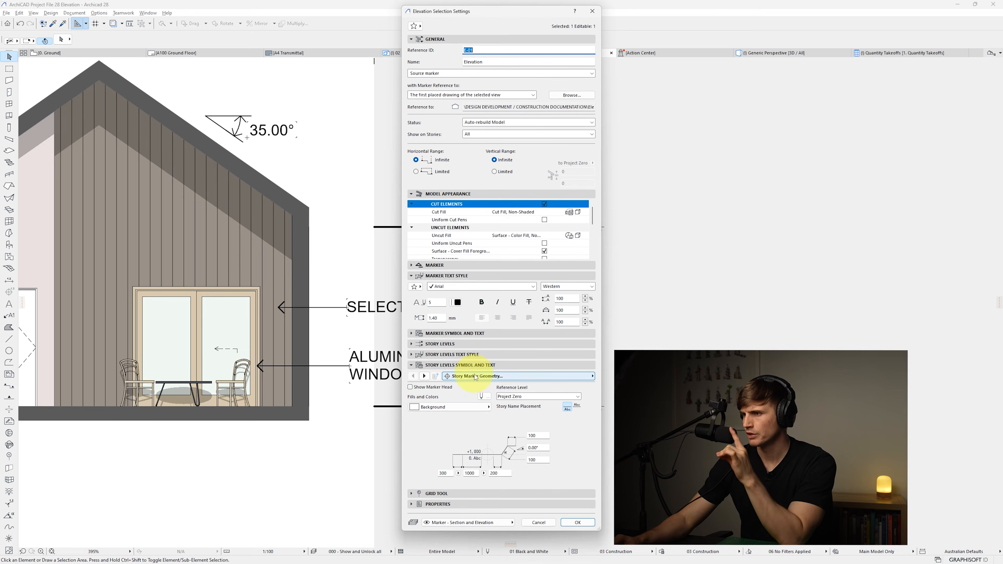
pyautogui.click(424, 375)
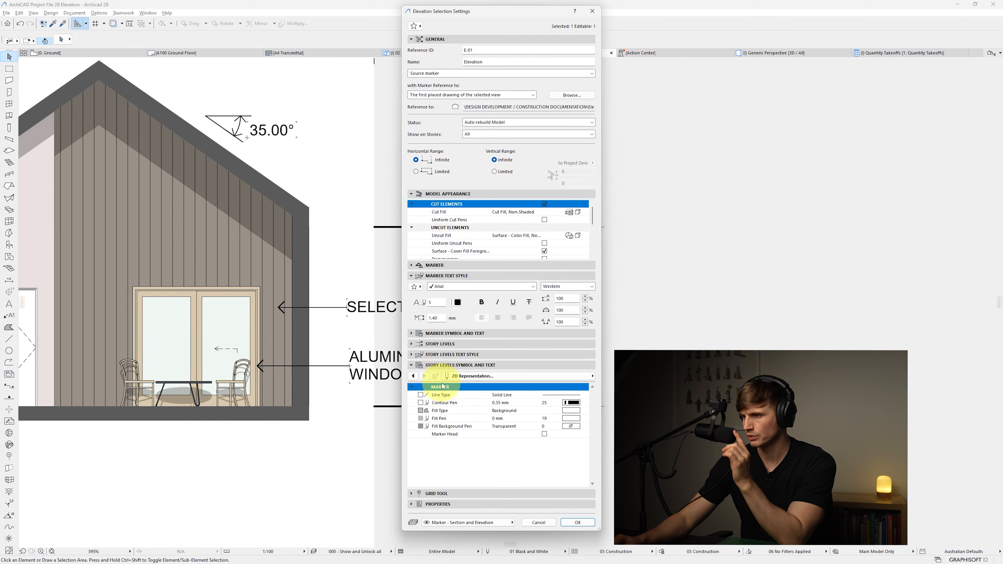
pyautogui.click(586, 403)
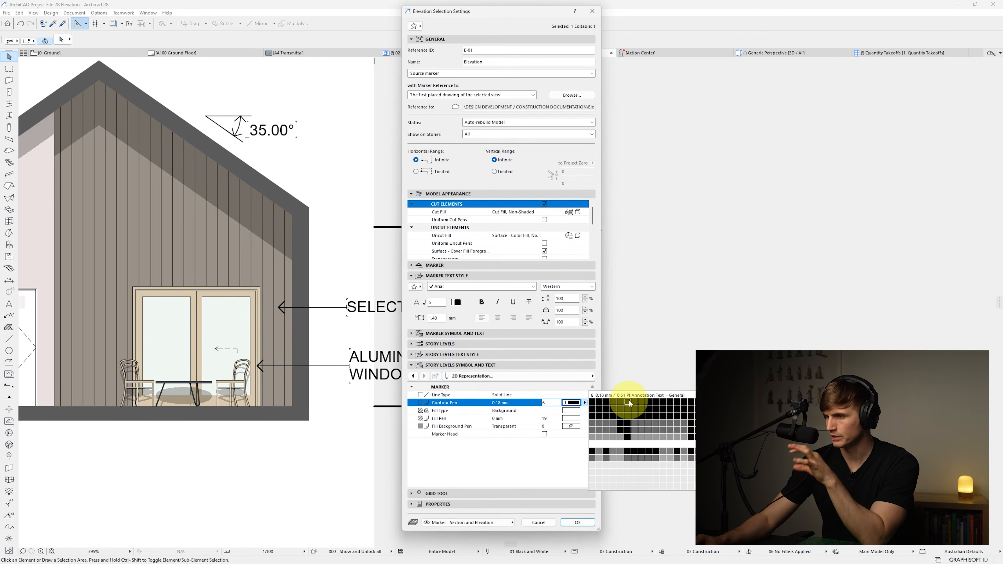
pyautogui.click(628, 401)
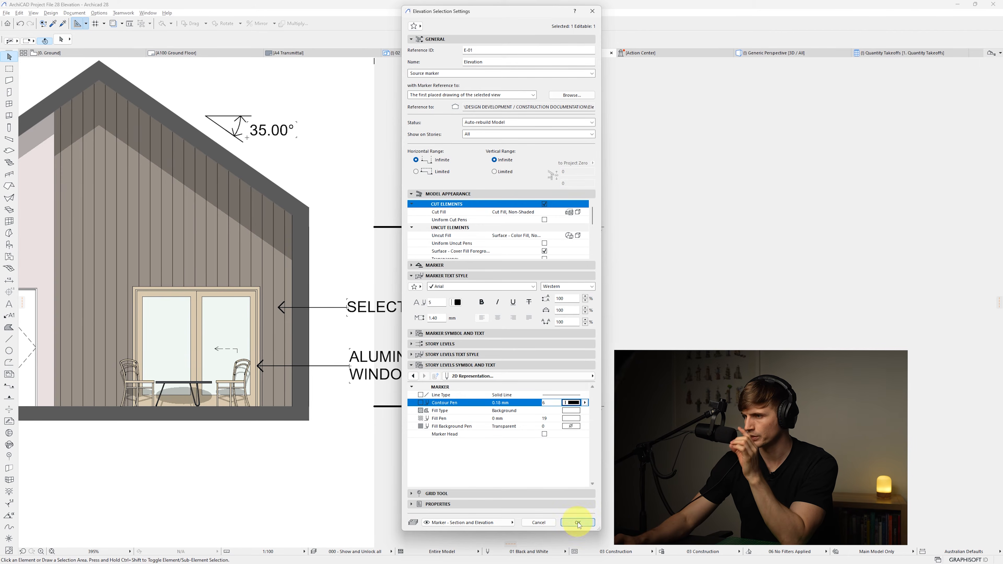
pyautogui.click(575, 523)
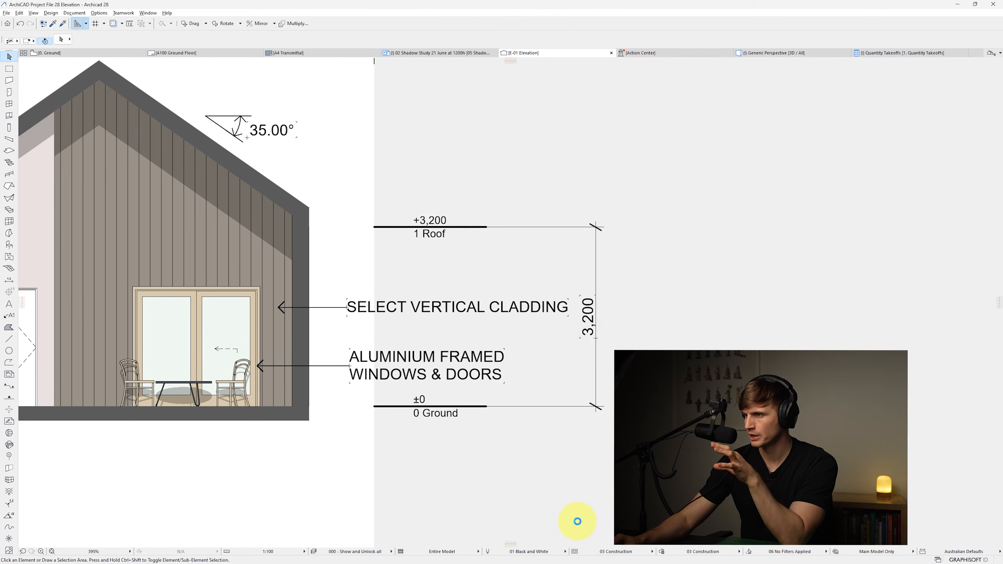
# Set the vertical dimension's witness line and marker pens to 6
pyautogui.click(597, 327)
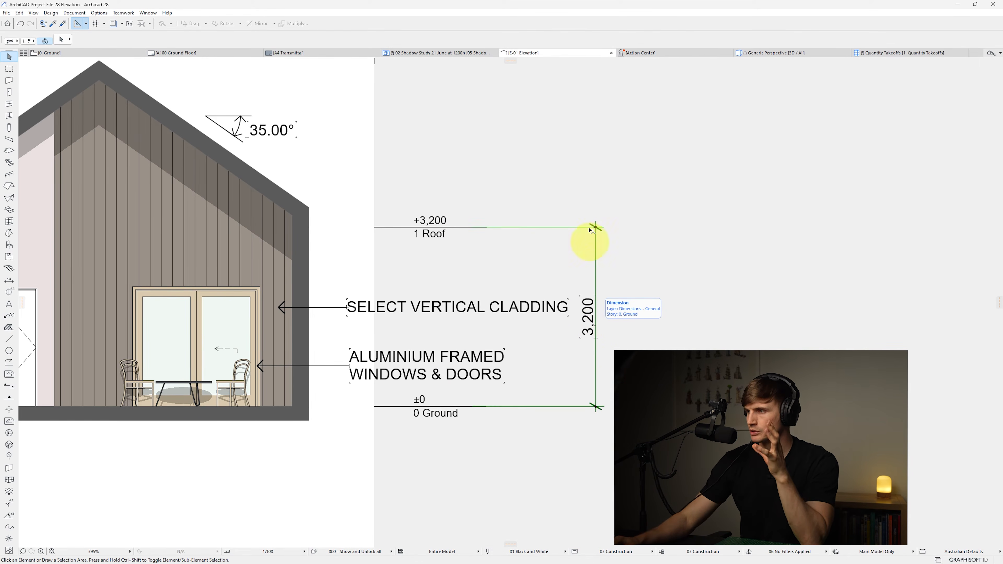
pyautogui.scroll(-5, 687, 42)
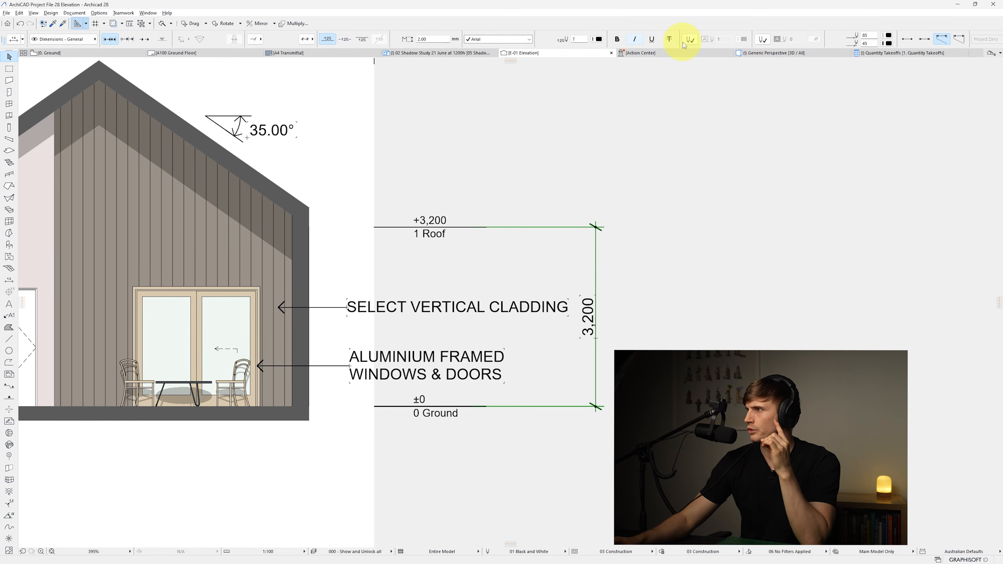
pyautogui.moveTo(671, 36); pyautogui.dragTo(597, 37)
pyautogui.write('6')
pyautogui.press('Tab')
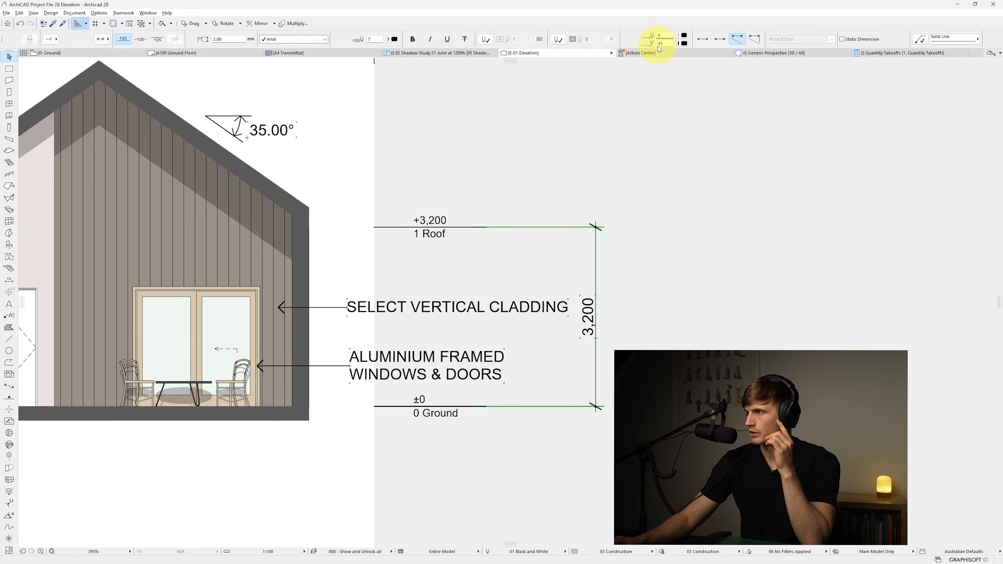
pyautogui.write('6')
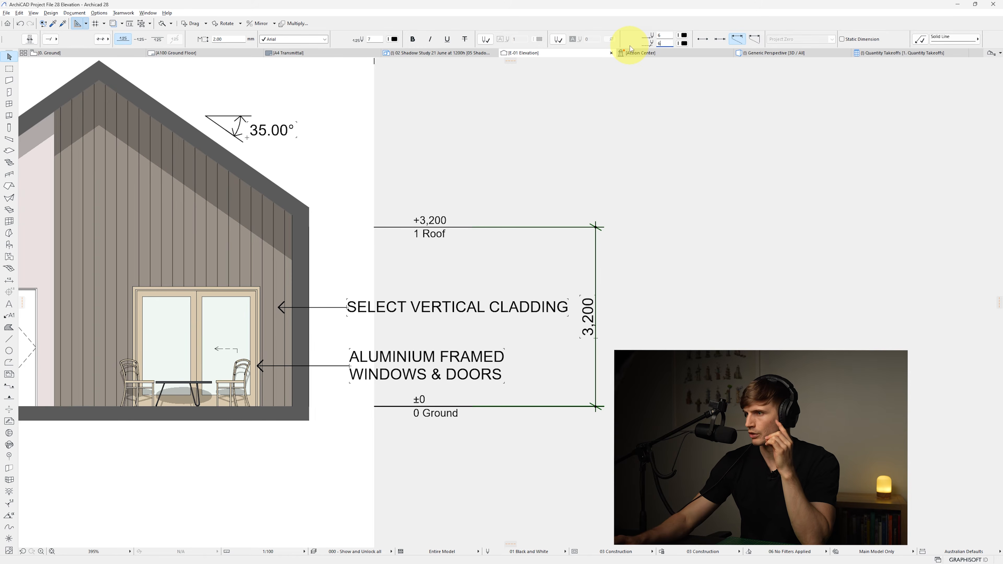
pyautogui.click(553, 236)
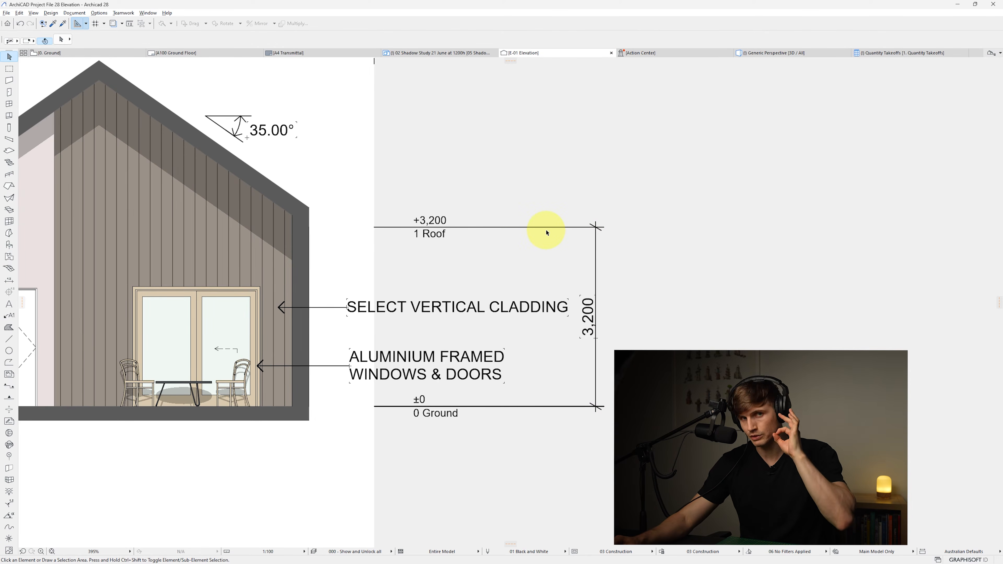
# Turn on true line weight display in the elevation
pyautogui.scroll(1, 380, 241)
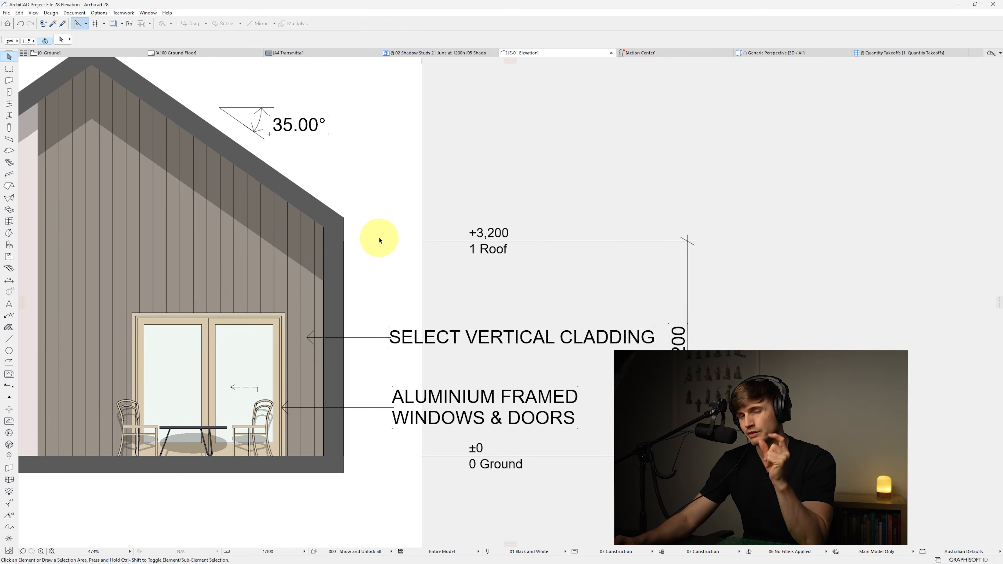
pyautogui.rightClick(375, 178)
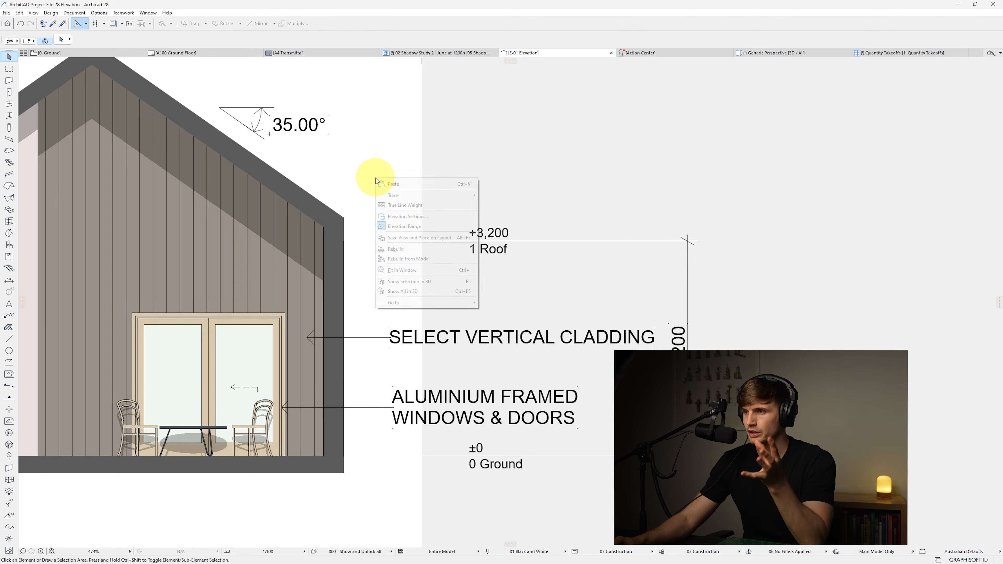
pyautogui.click(403, 205)
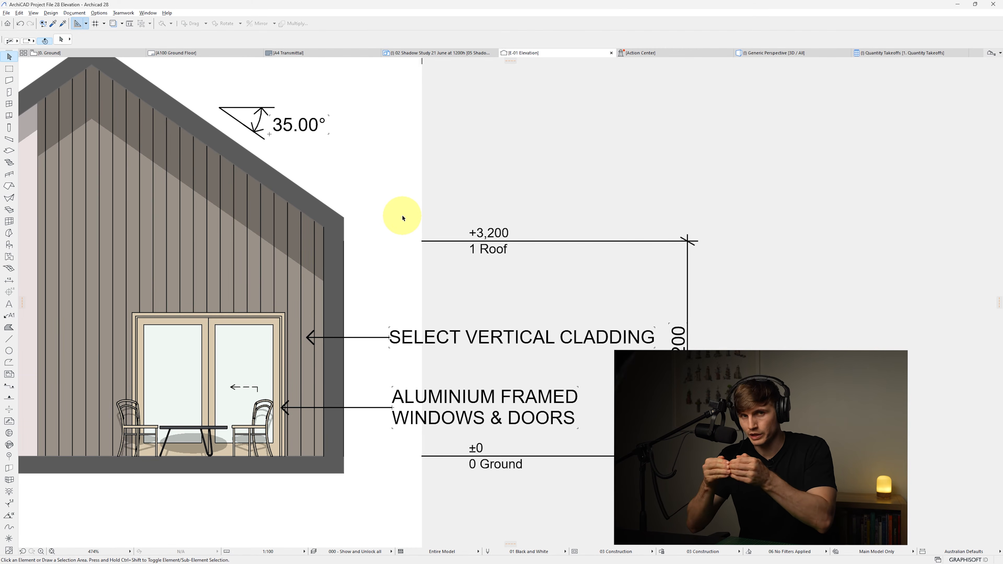
# Rename the Roof story to CEILING
pyautogui.scroll(-2, 549, 242)
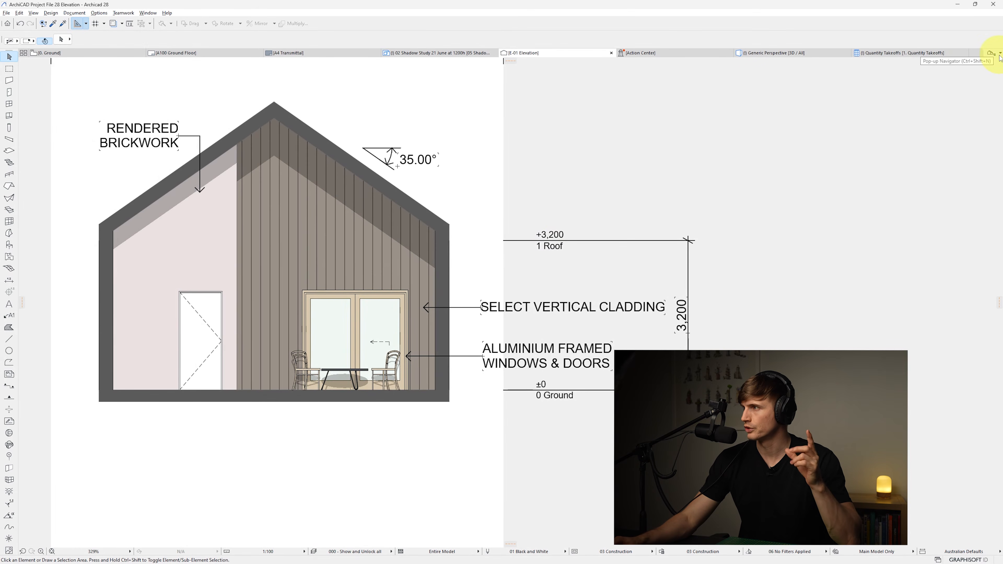
pyautogui.click(991, 53)
pyautogui.rightClick(905, 102)
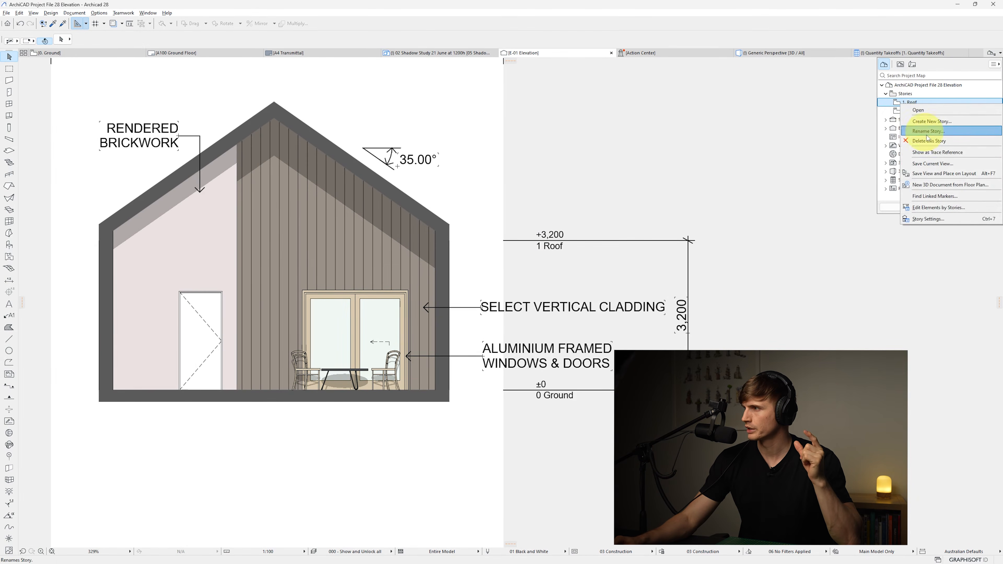
pyautogui.click(929, 131)
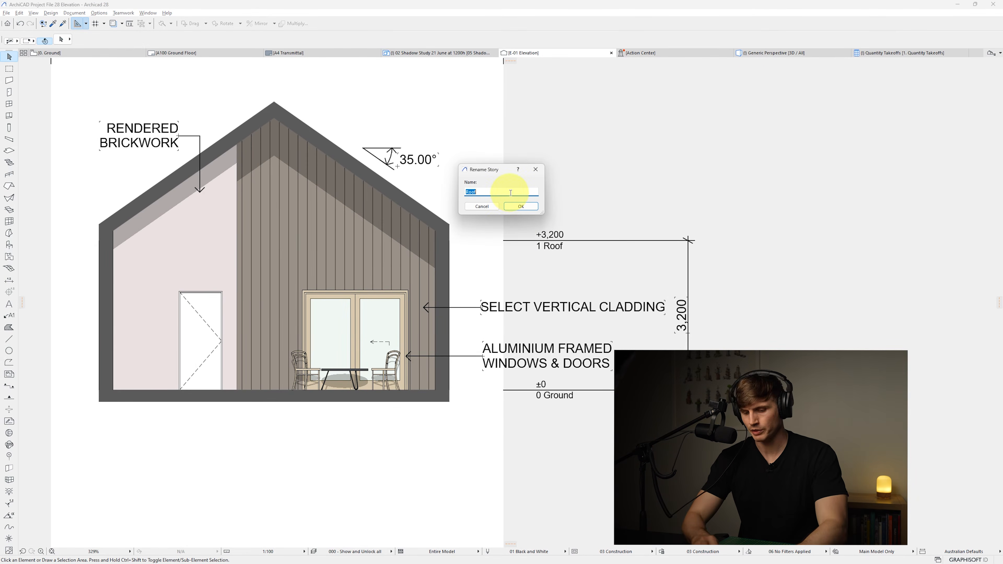
pyautogui.write('CEILIN')
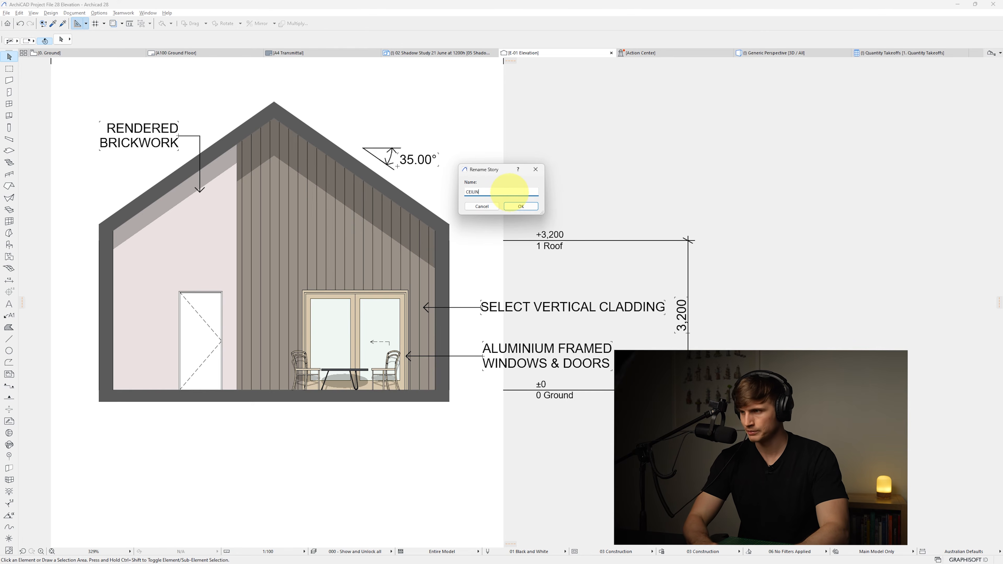
pyautogui.write('G')
pyautogui.press('Return')
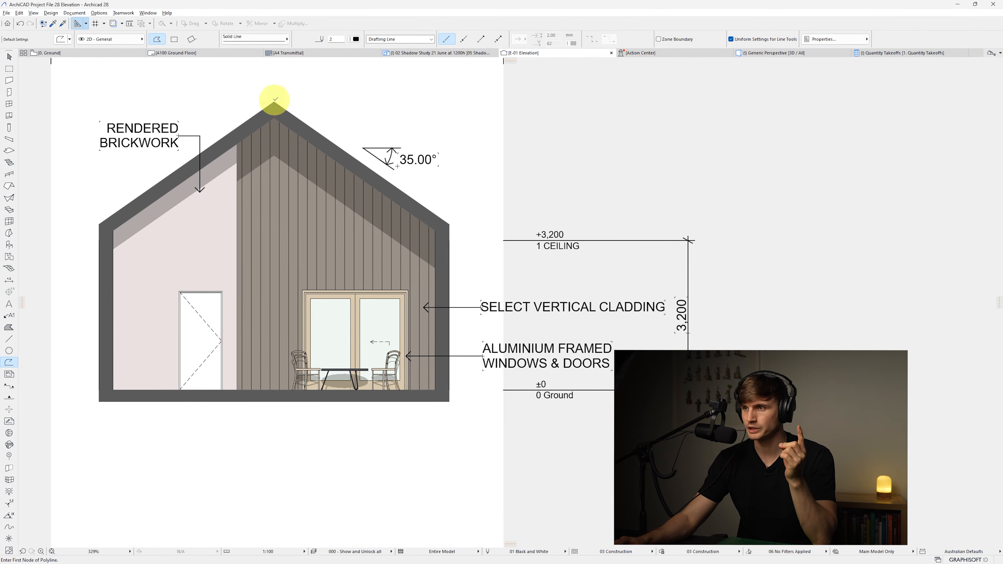
# Draw a horizontal 3500 mm line starting from the roof ridge apex
pyautogui.click(275, 102)
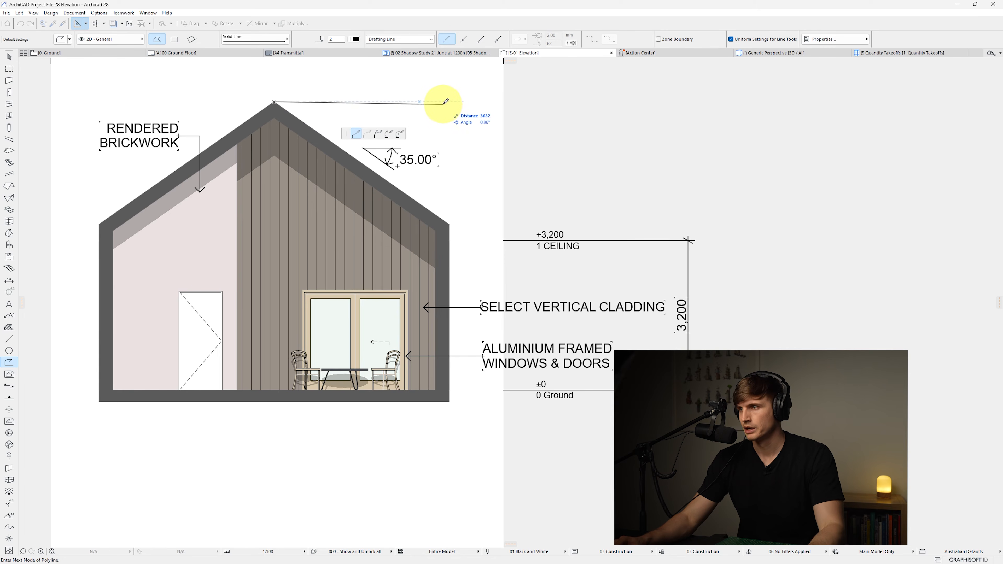
pyautogui.write('3500')
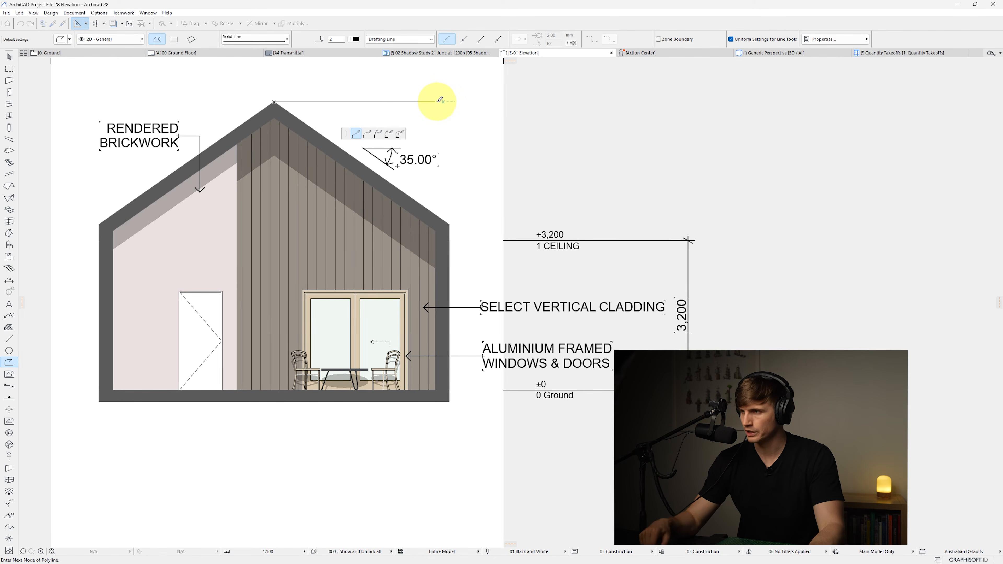
pyautogui.press('Return')
pyautogui.click(437, 100)
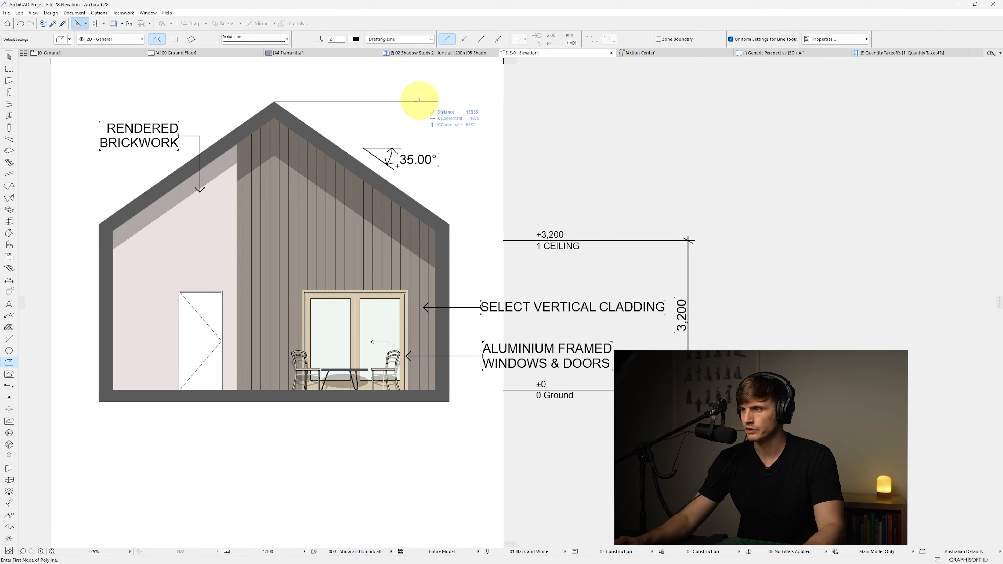
pyautogui.press('Escape')
# Move the ridge line horizontally so it starts in line with the story level lines
pyautogui.click(389, 102)
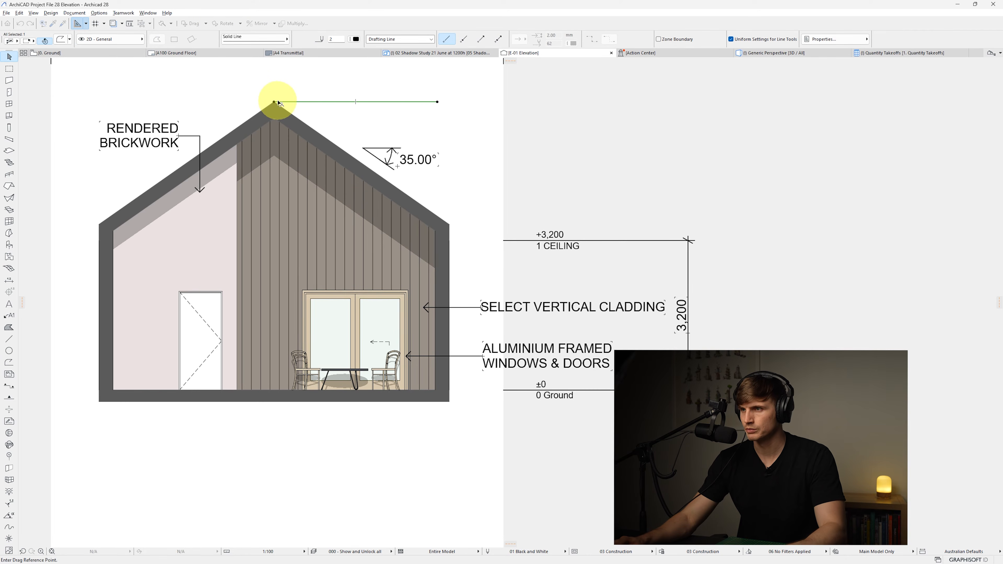
pyautogui.moveTo(273, 102); pyautogui.dragTo(504, 241)
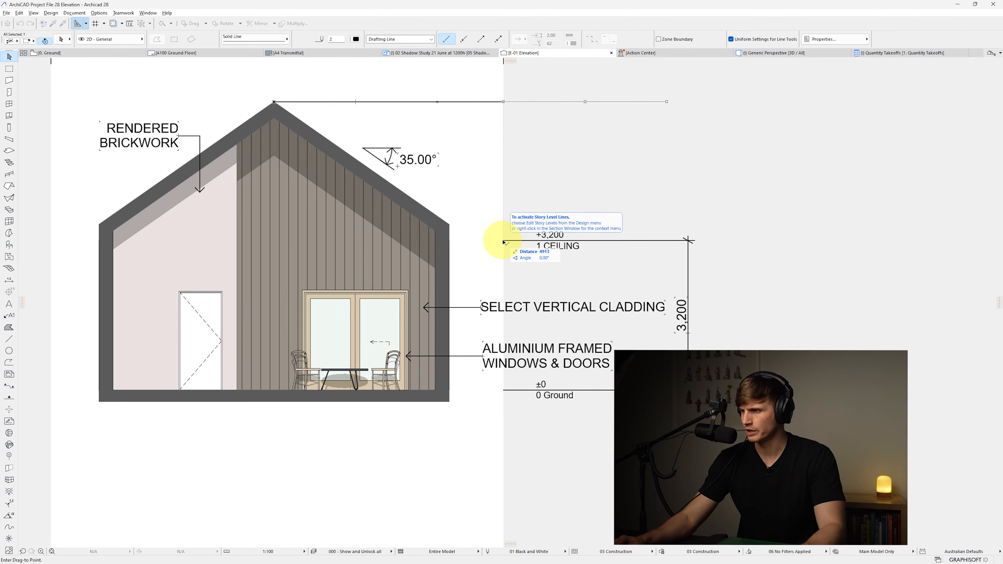
pyautogui.click(503, 242)
# Set the ridge line's pen to 6 and deselect it
pyautogui.click(355, 38)
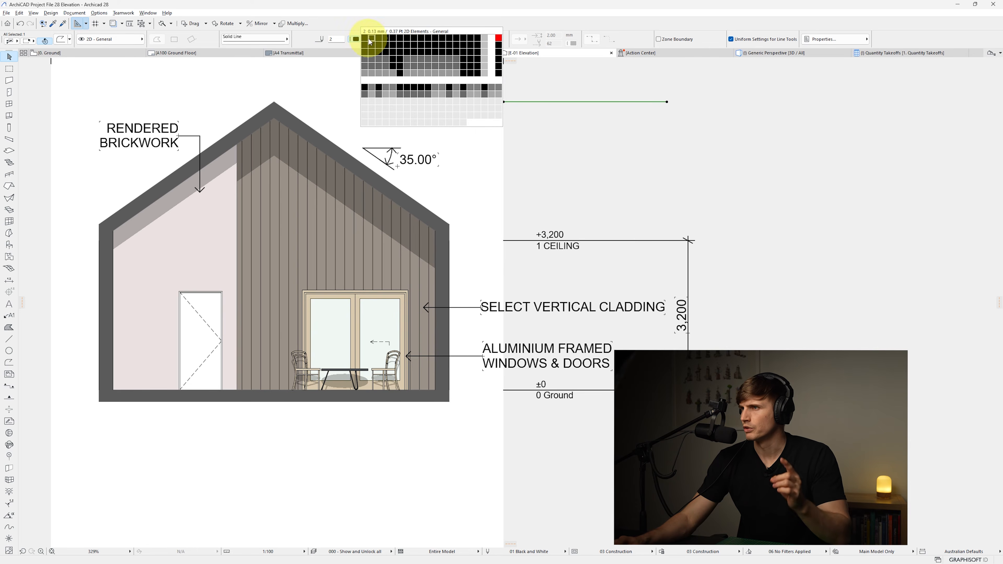
pyautogui.click(403, 38)
pyautogui.click(584, 160)
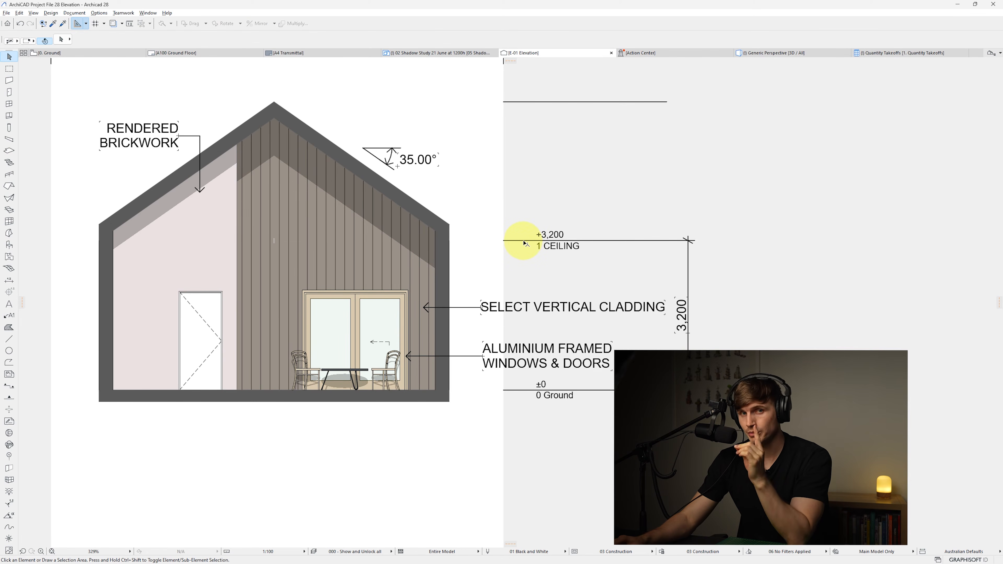
# Place an elevation-type level dimension marker on the ridge line with the Dimension tool
pyautogui.click(9, 280)
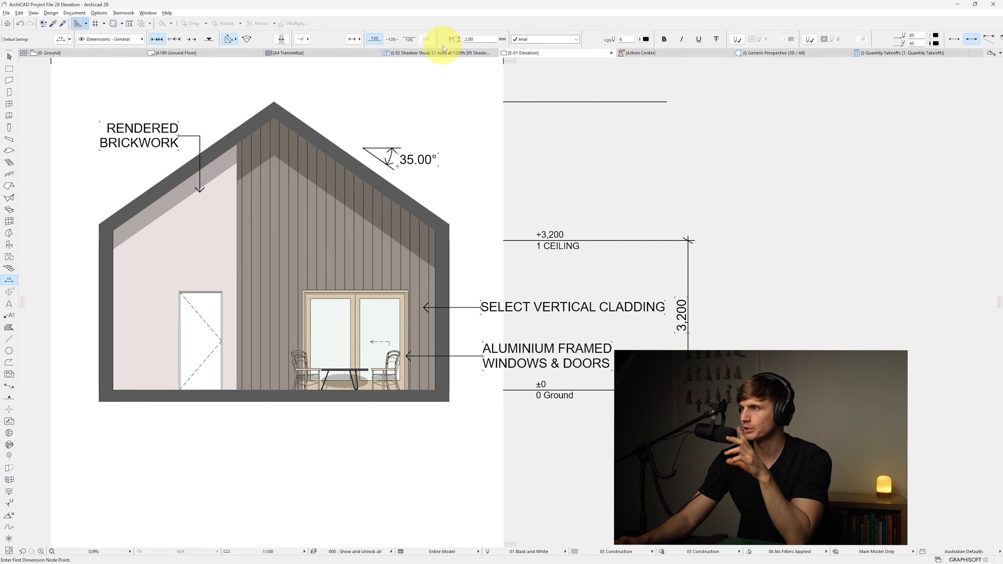
pyautogui.click(210, 40)
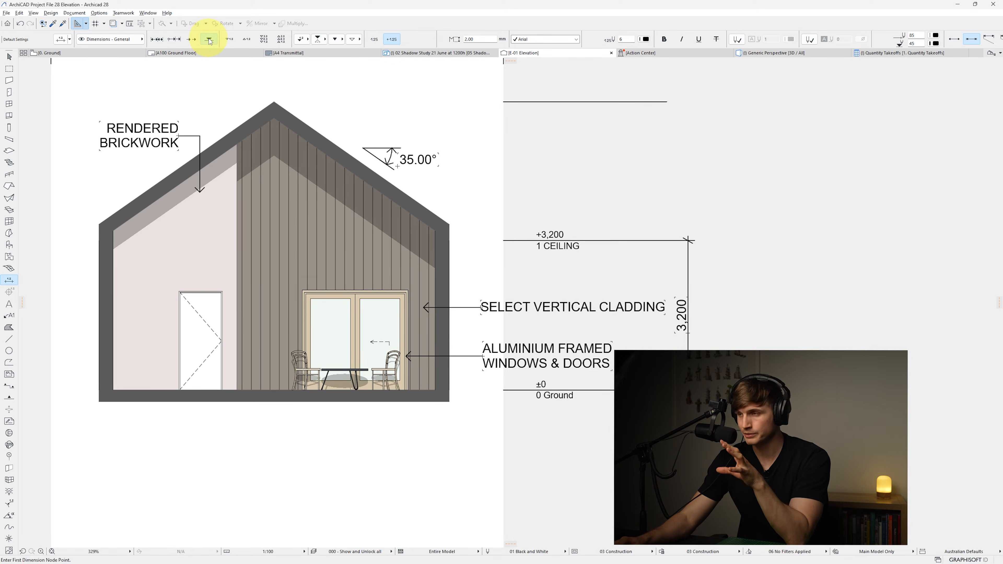
pyautogui.click(540, 102)
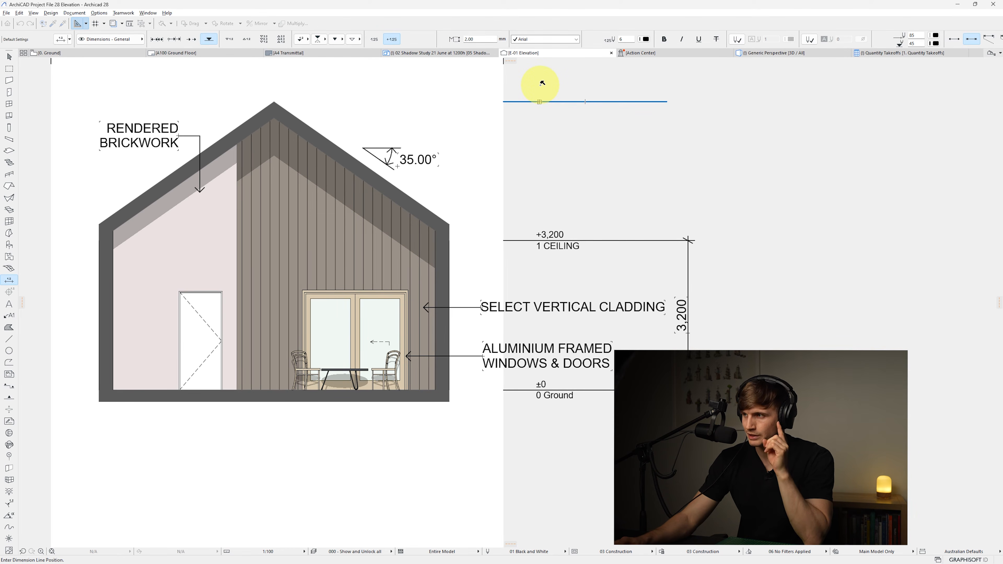
pyautogui.click(542, 83)
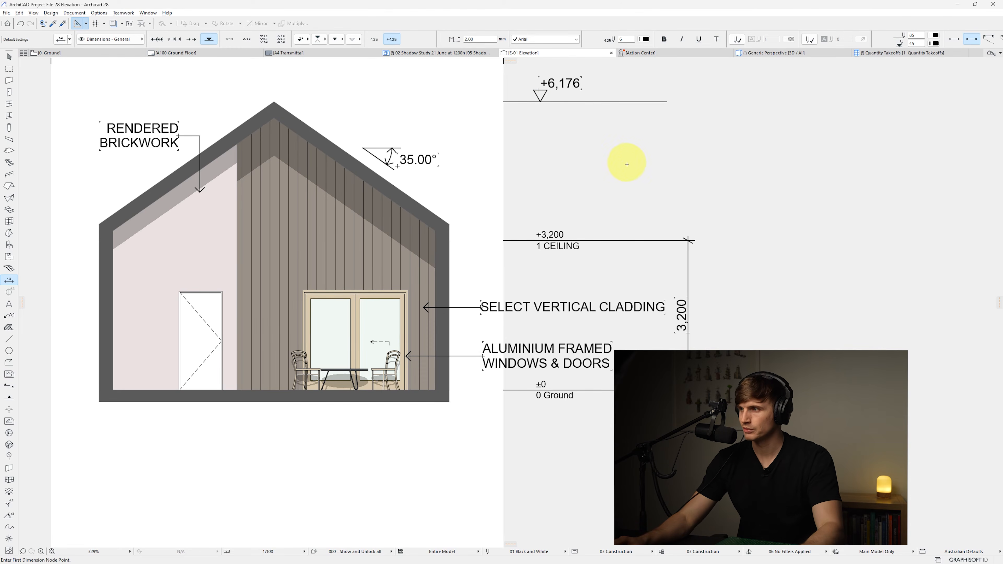
pyautogui.press('Escape')
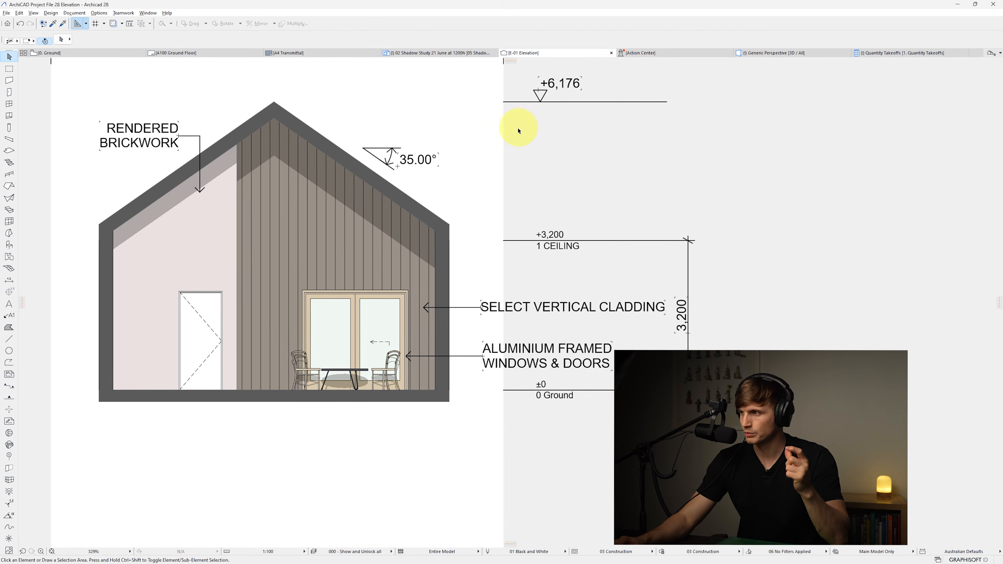
# Try moving the ridge line and its level marker up slightly, then undo the move
pyautogui.moveTo(519, 131); pyautogui.dragTo(699, 78)
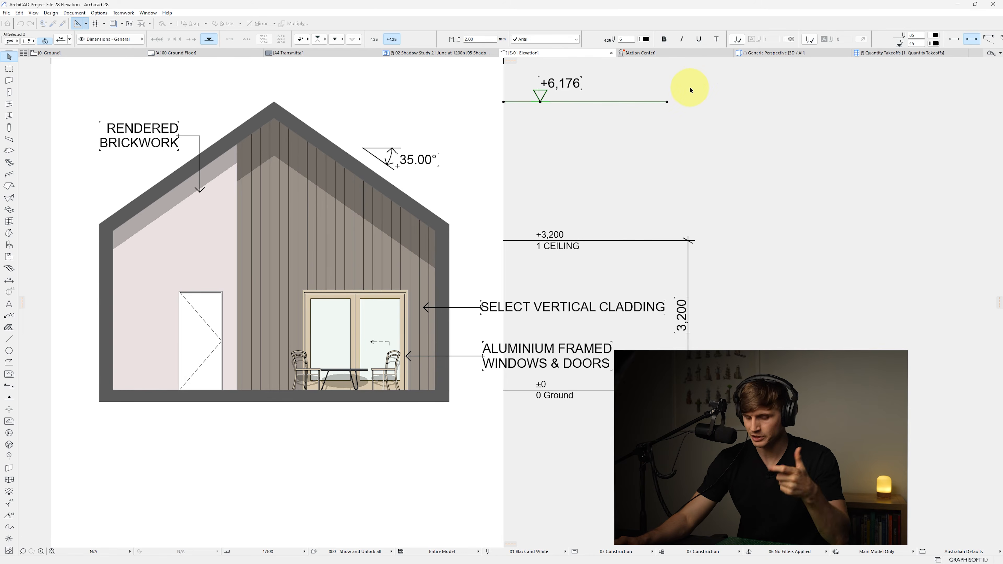
pyautogui.hotkey('ctrl', 'd')
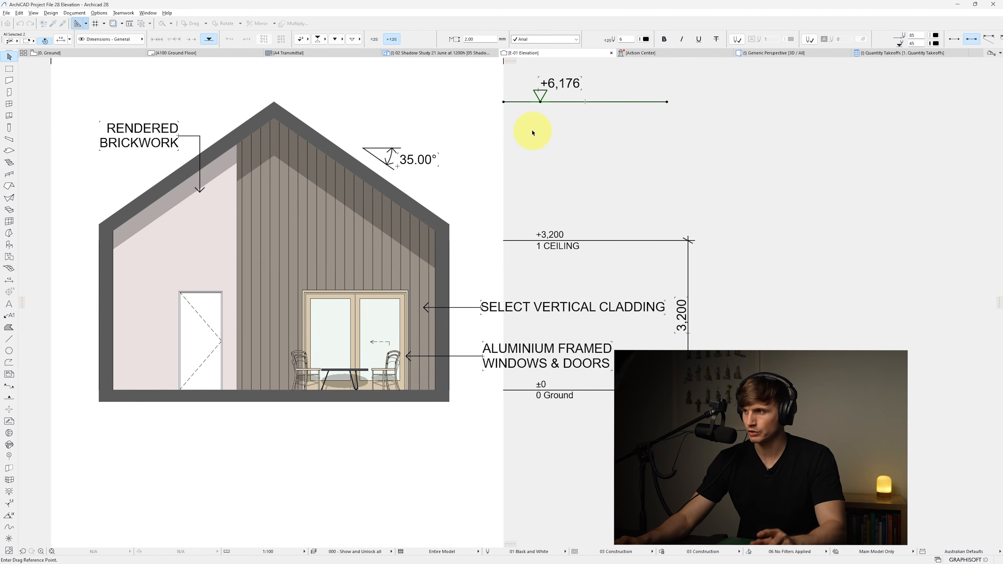
pyautogui.click(520, 102)
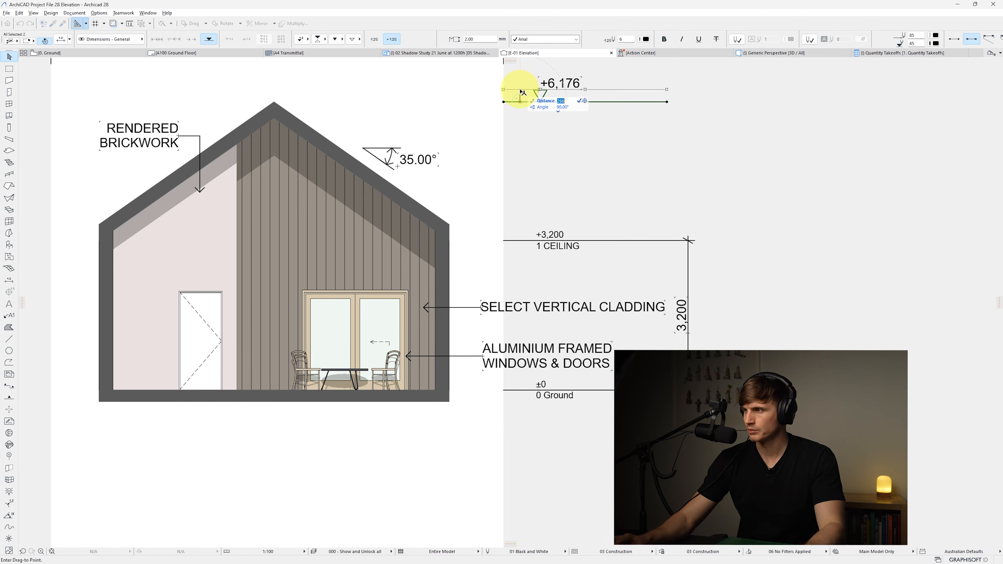
pyautogui.click(520, 97)
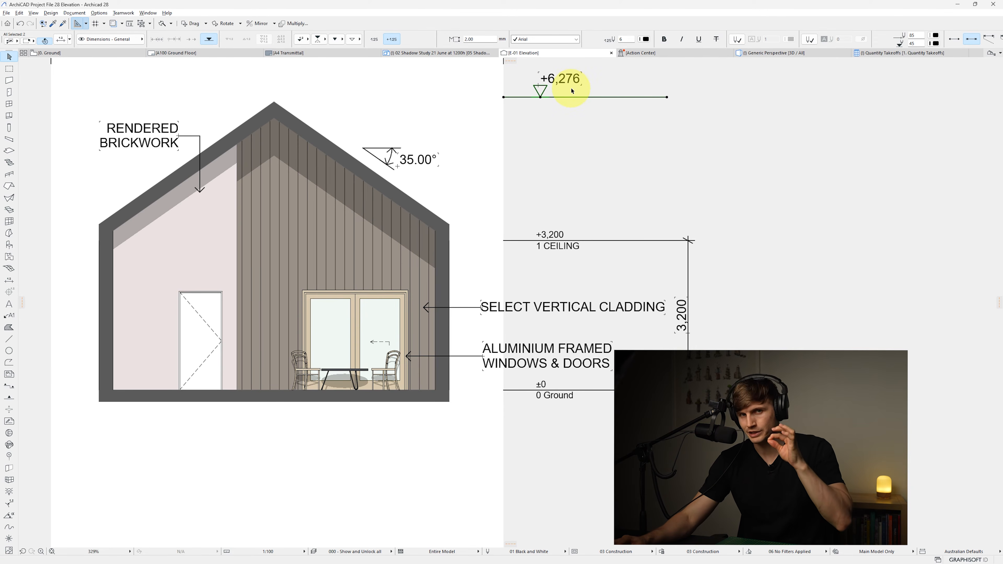
pyautogui.hotkey('ctrl', 'z')
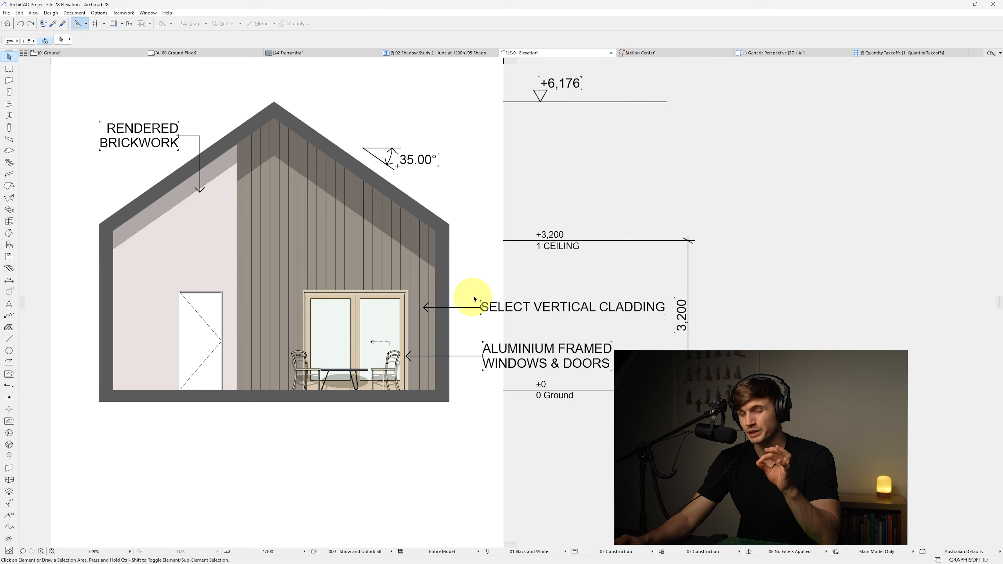
# Add a label pointing to the roof cladding with its text beside the ridge
pyautogui.click(10, 316)
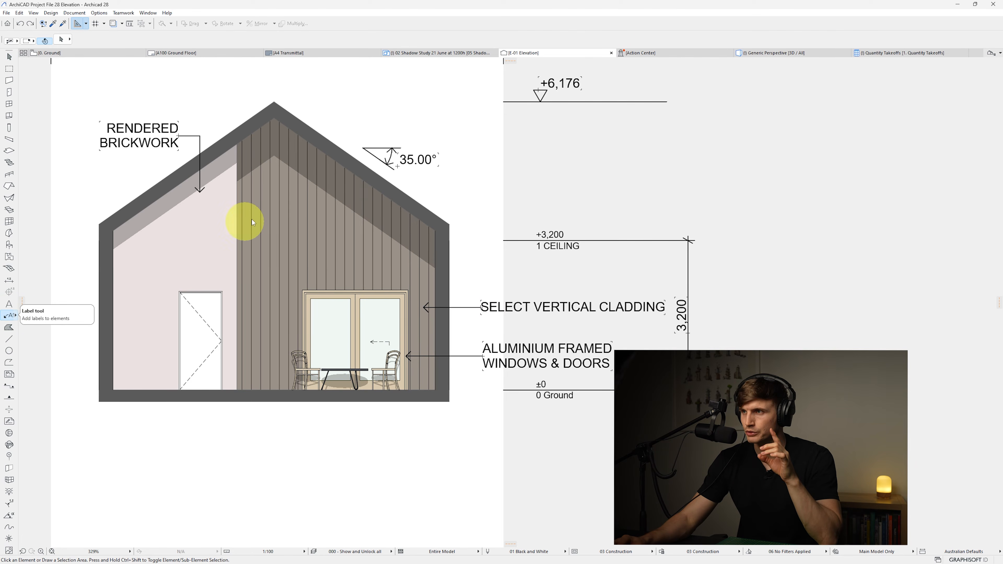
pyautogui.click(318, 130)
pyautogui.press('Escape')
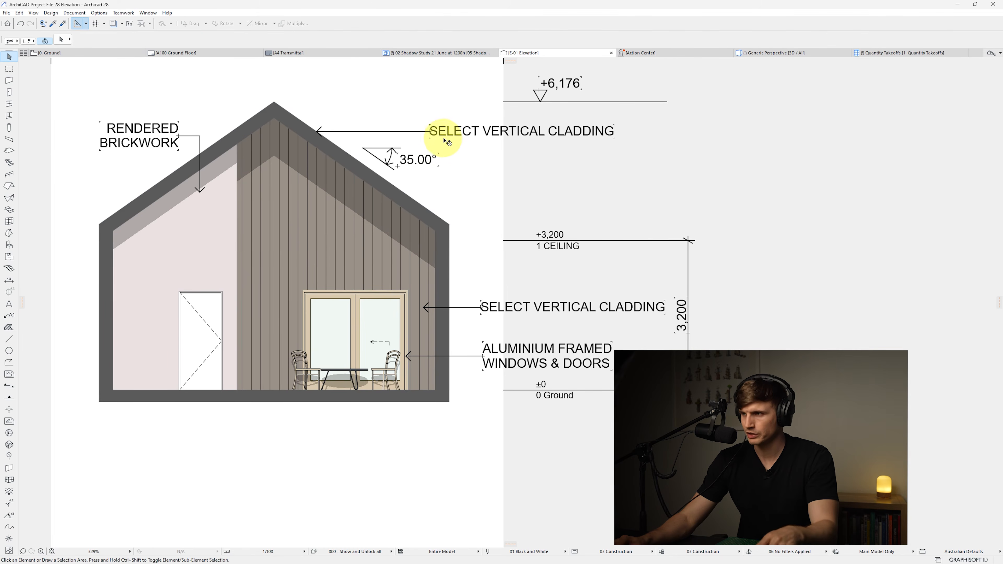
# Open the new roof label's text for editing and select it
pyautogui.click(450, 135)
pyautogui.doubleClick(450, 134)
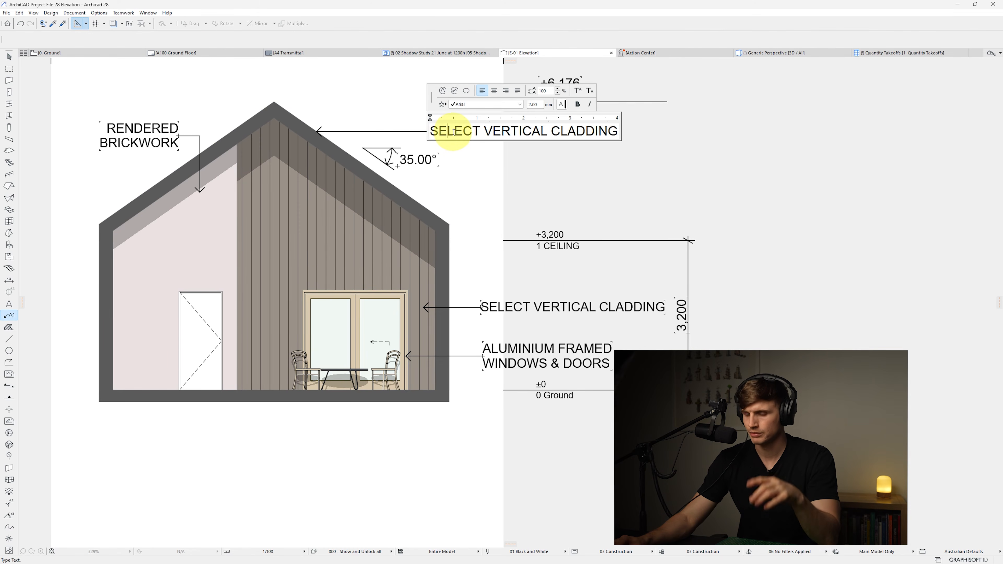
pyautogui.tripleClick(454, 135)
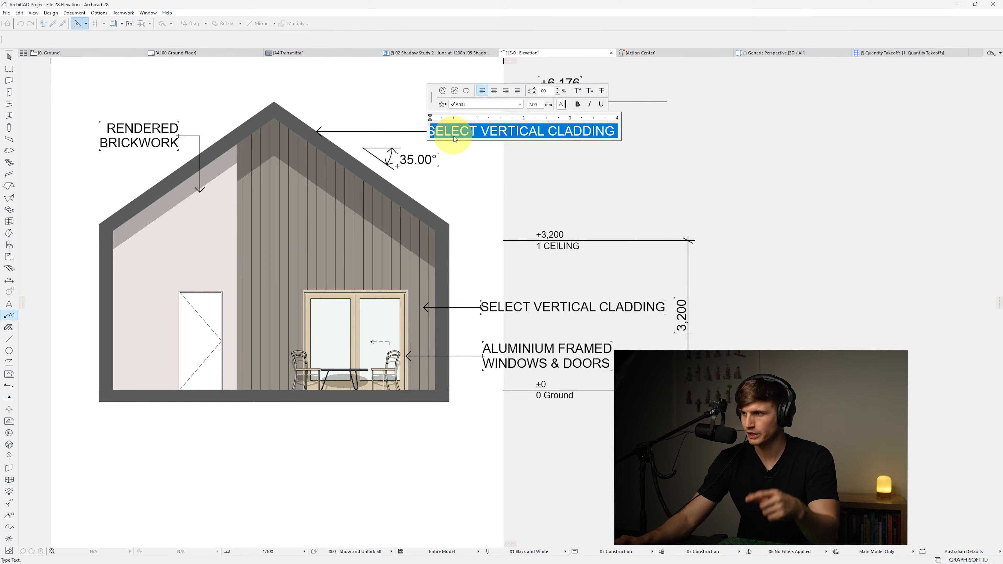
pyautogui.click(518, 154)
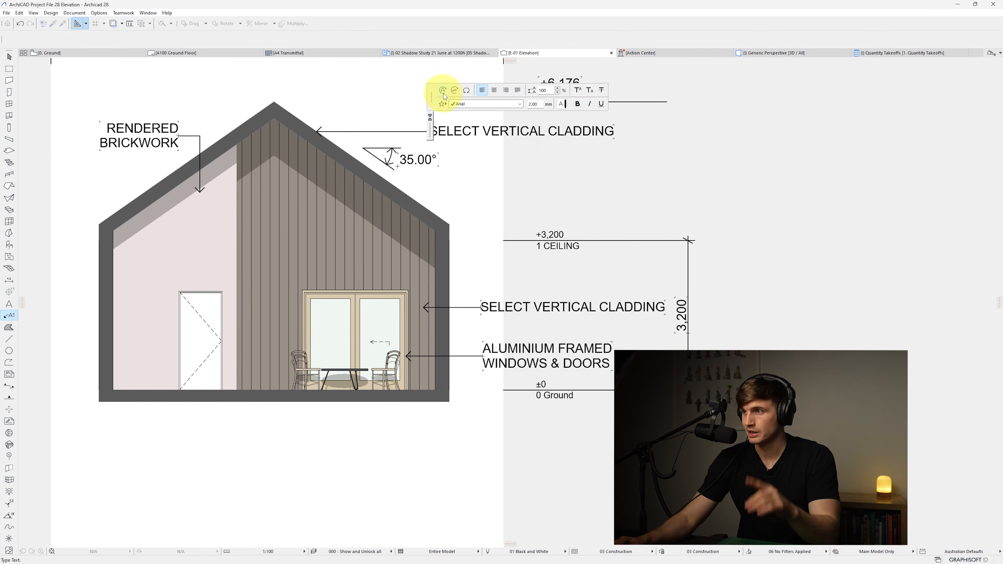
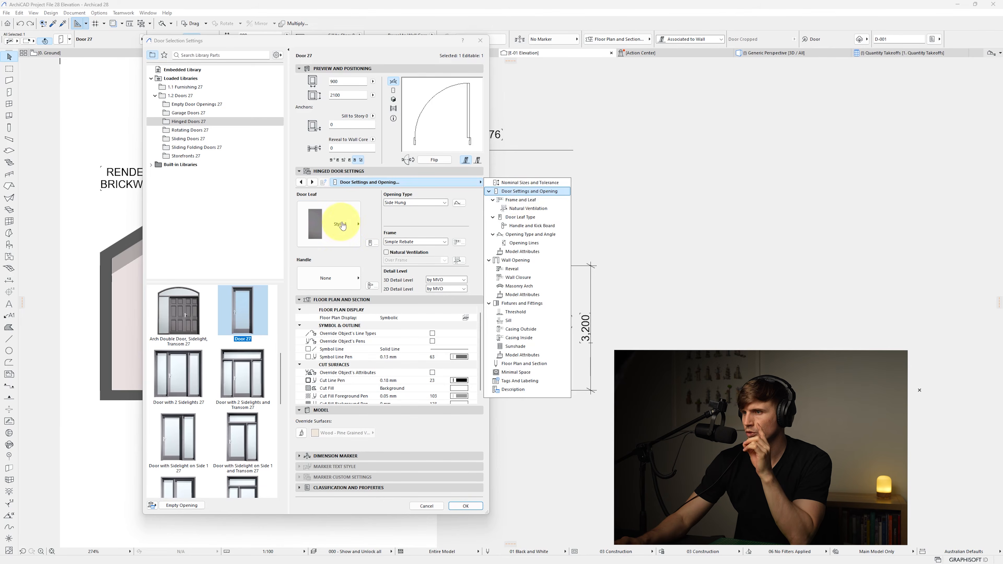
# Change the hinged door's leaf style to No Grid
pyautogui.click(342, 222)
pyautogui.click(344, 226)
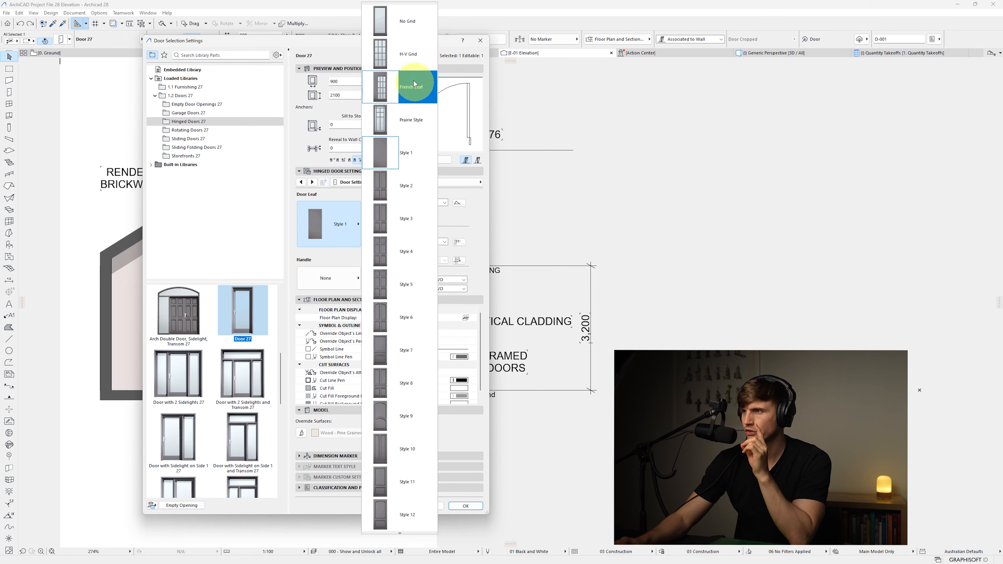
pyautogui.click(400, 31)
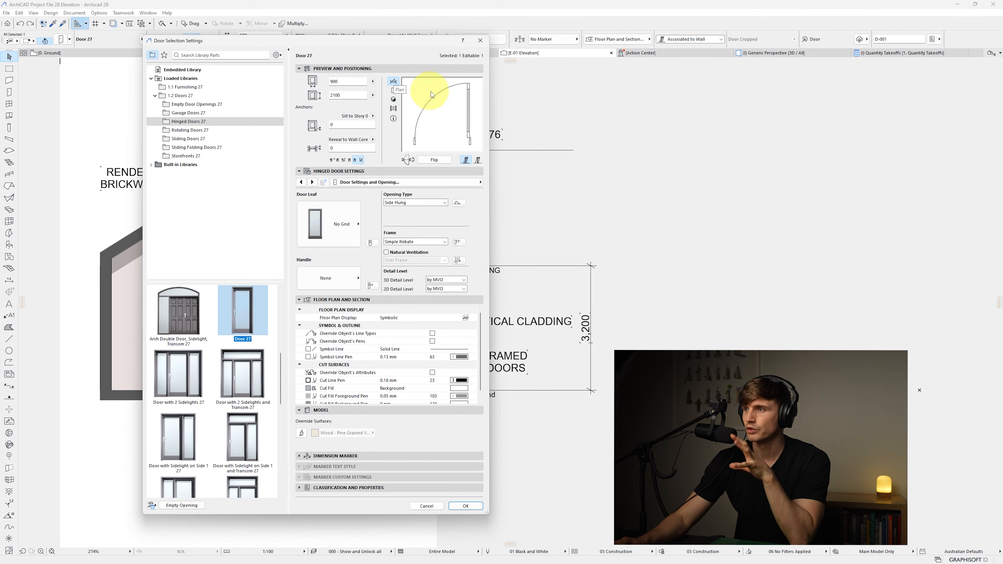
# Switch the door preview to 3D and set the door handle to Handle 8
pyautogui.click(393, 99)
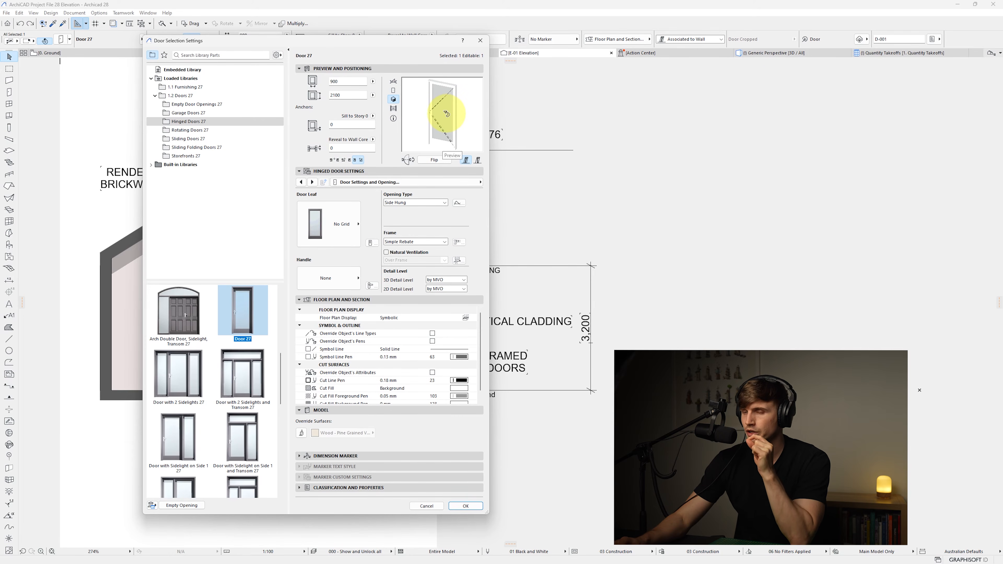
pyautogui.click(347, 276)
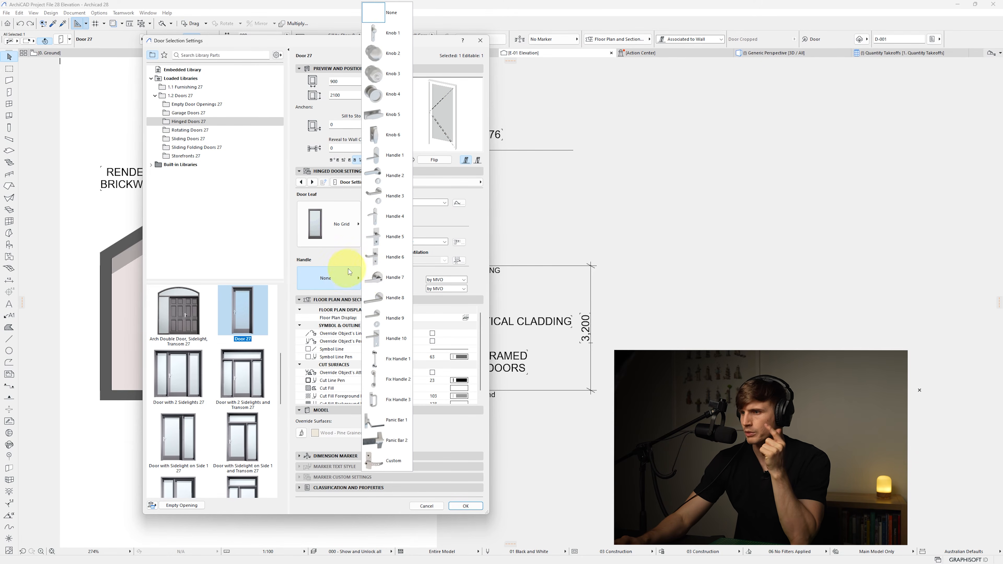
pyautogui.click(395, 299)
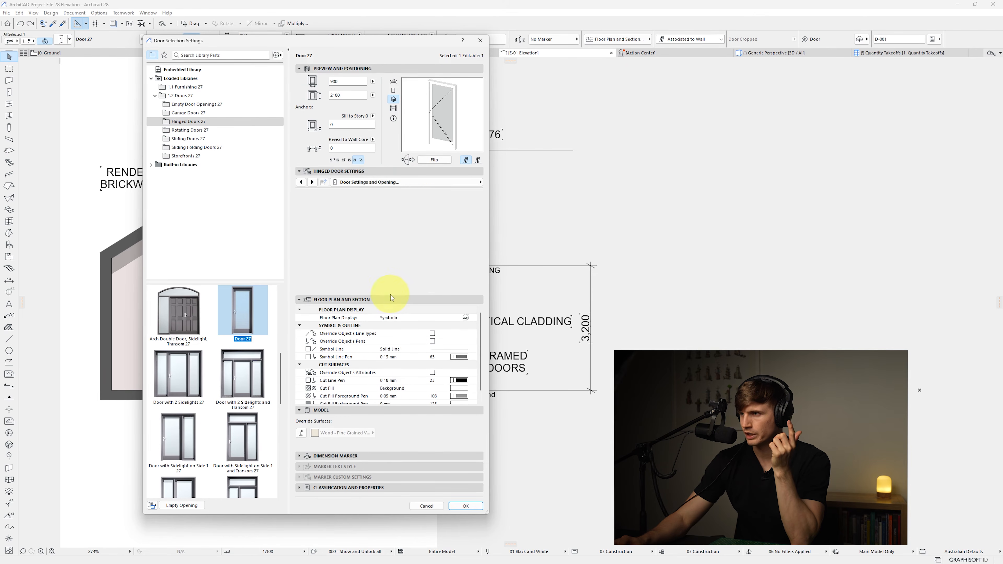
# Open the door leaf model attributes and set the uniform frame and leaf surfaces to Metal - Steel
pyautogui.click(365, 183)
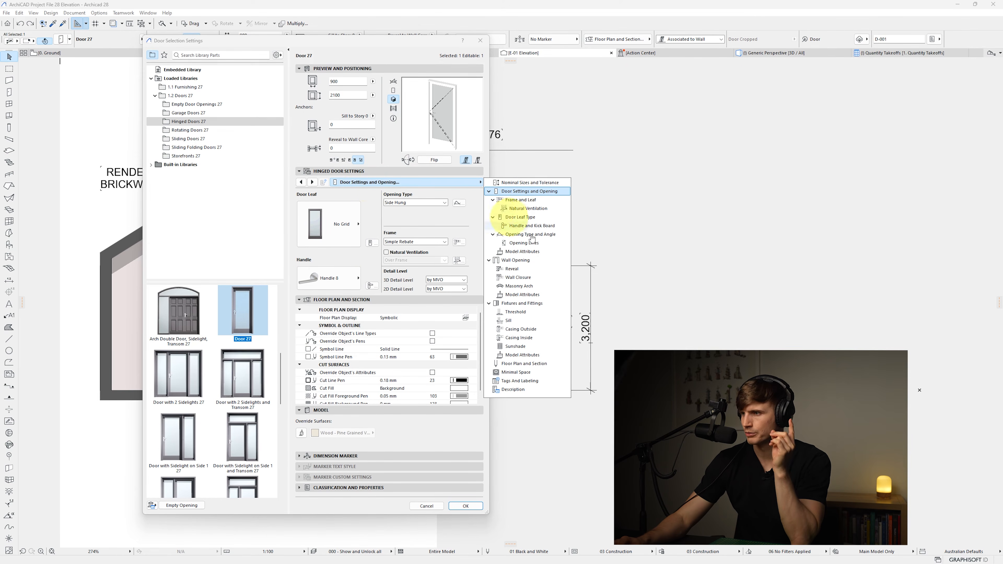
pyautogui.click(529, 295)
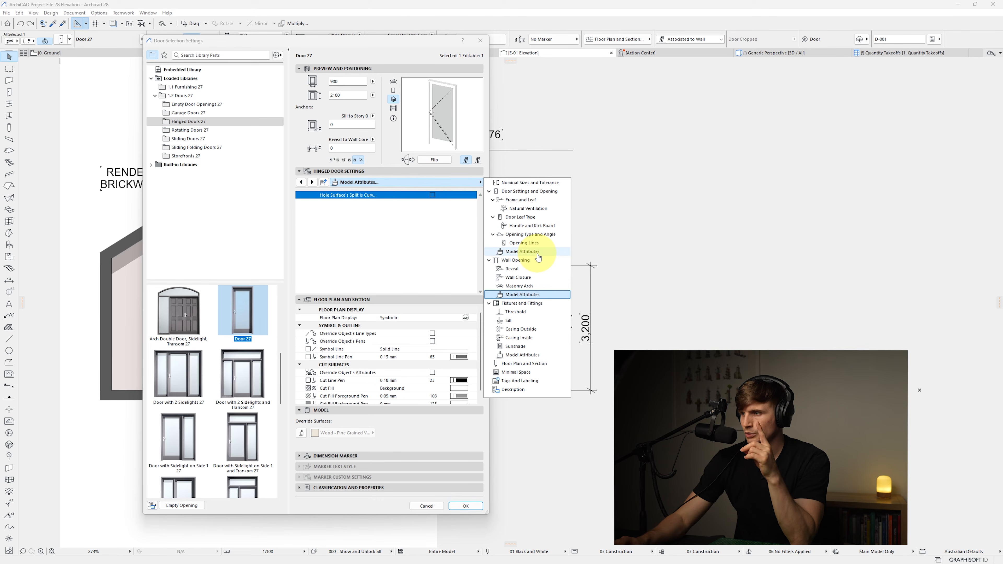
pyautogui.click(538, 254)
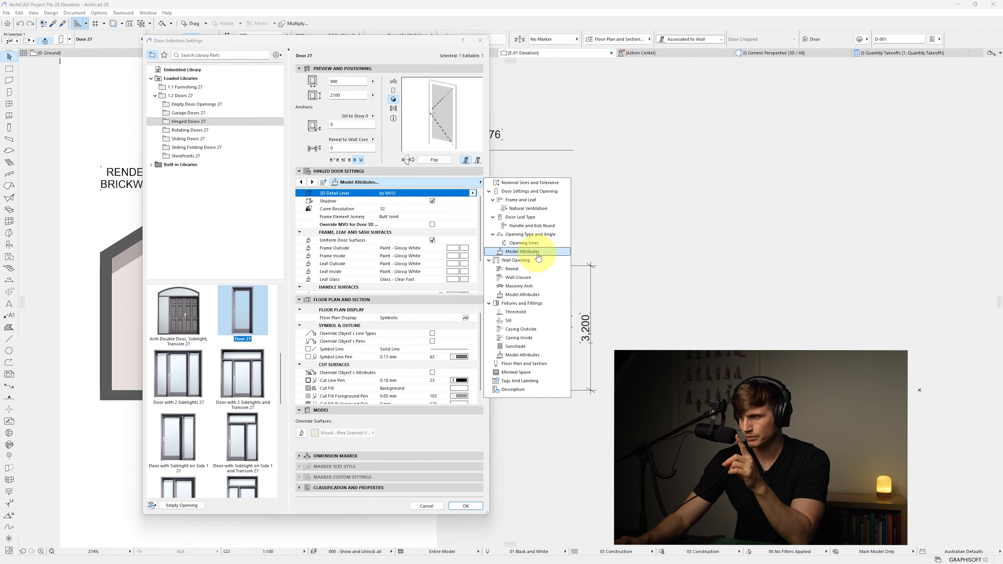
pyautogui.click(471, 249)
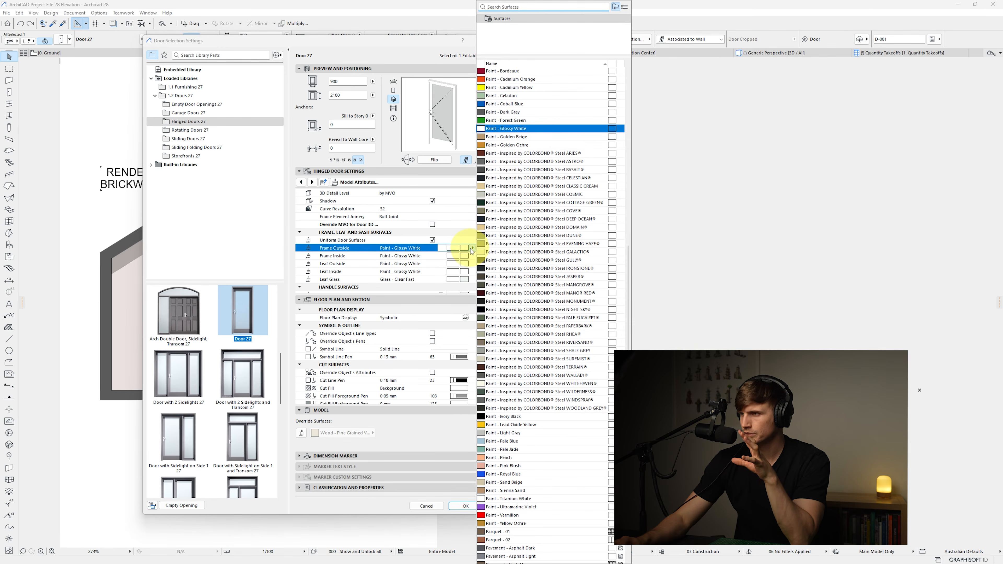
pyautogui.click(513, 7)
pyautogui.write('META')
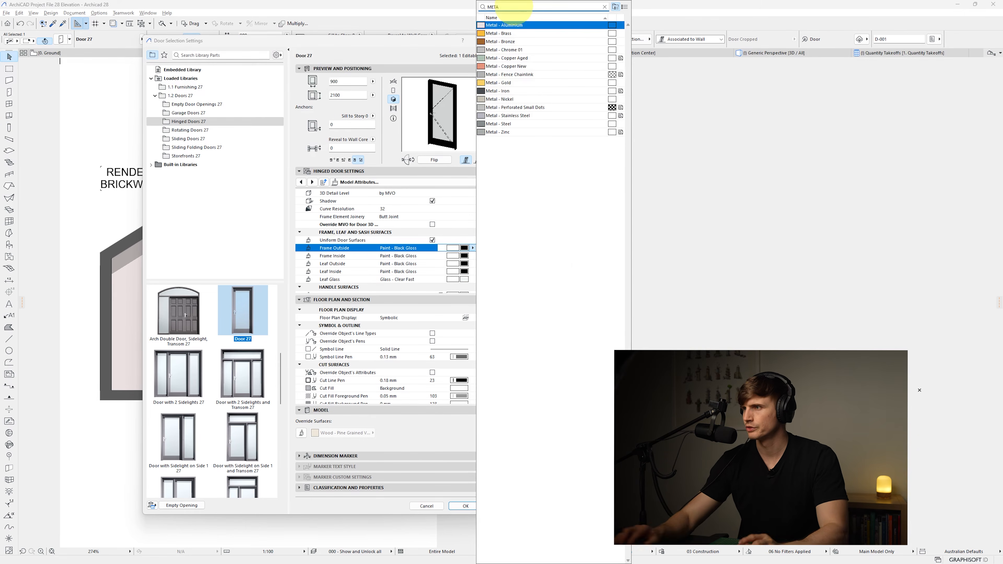
pyautogui.click(511, 124)
pyautogui.doubleClick(511, 127)
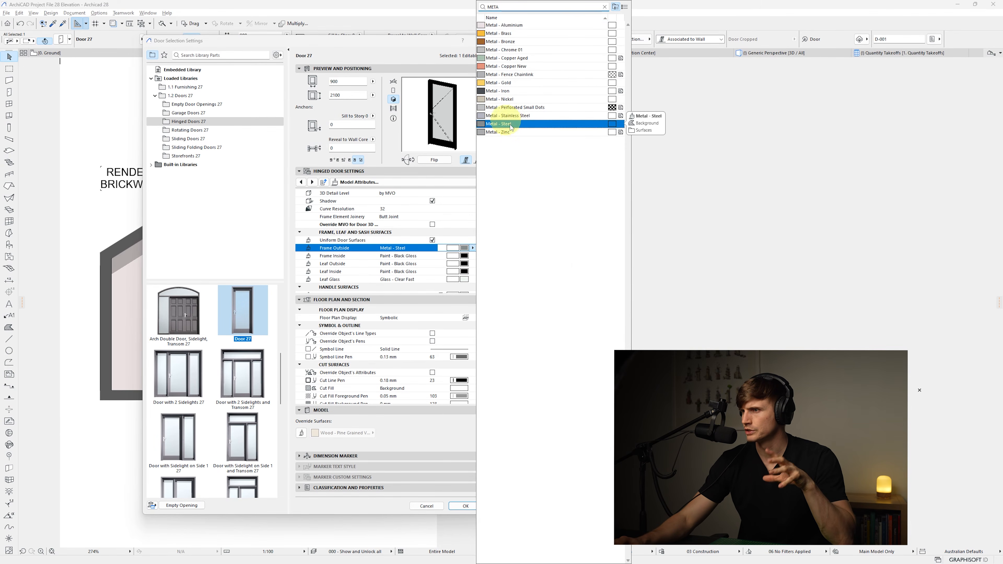
# Set the handle surface to Metal - Steel and confirm the hinged door settings
pyautogui.scroll(-1, 471, 272)
pyautogui.click(471, 272)
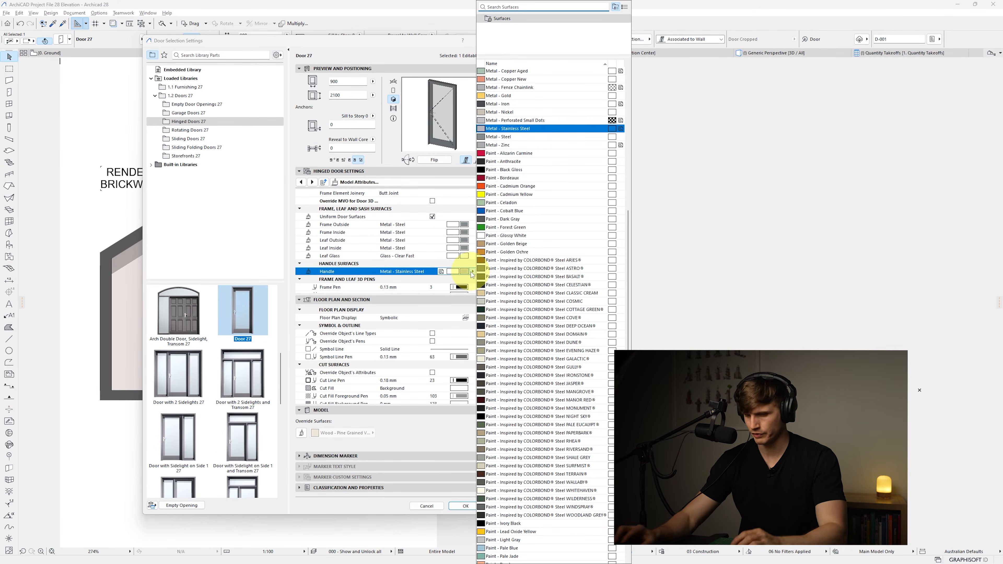
pyautogui.write('MET')
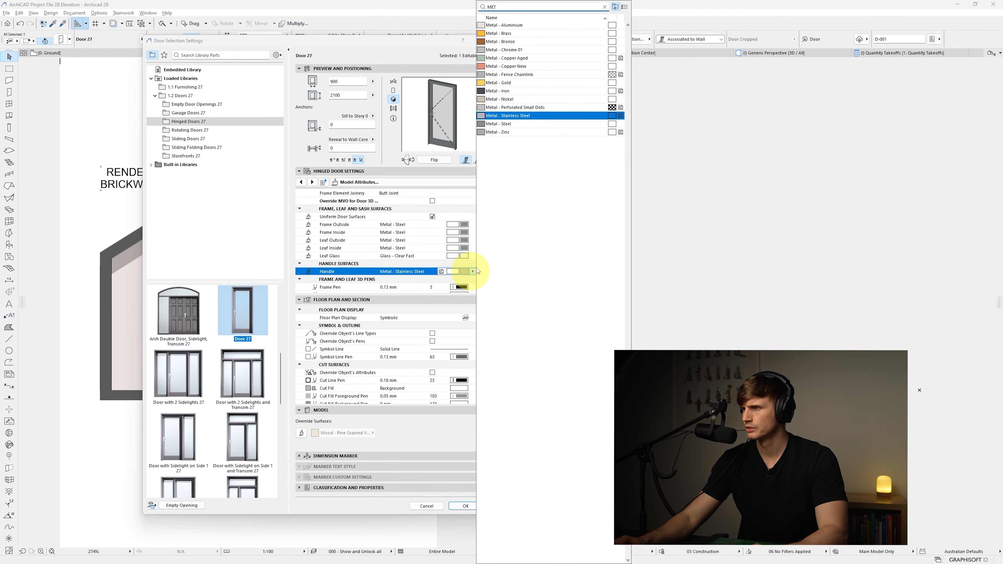
pyautogui.click(525, 123)
pyautogui.doubleClick(525, 124)
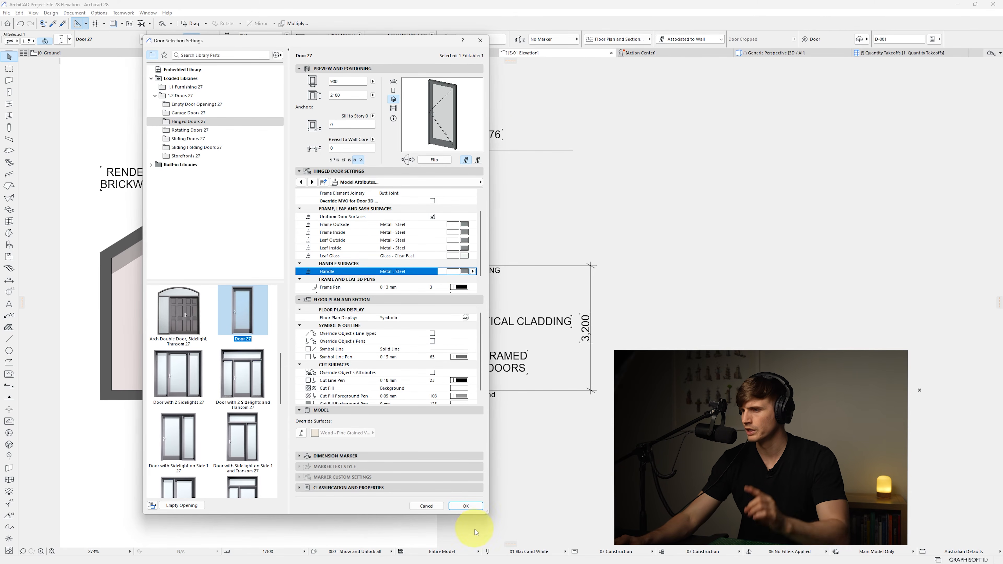
pyautogui.click(466, 506)
# Open the sliding door's model attributes, set the frame outside surface to Metal - Steel and enable uniform door surfaces
pyautogui.click(309, 336)
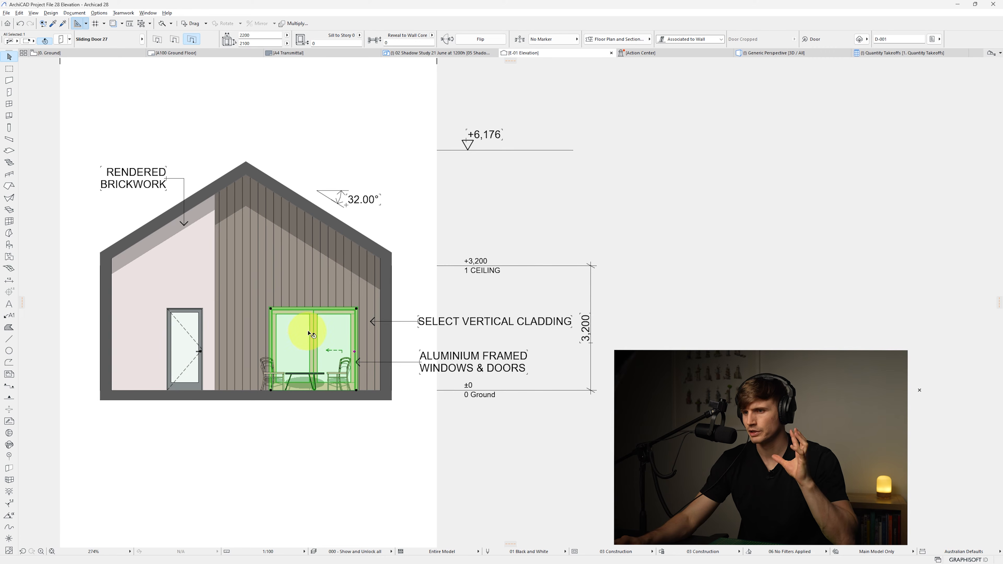
pyautogui.click(61, 41)
pyautogui.click(362, 184)
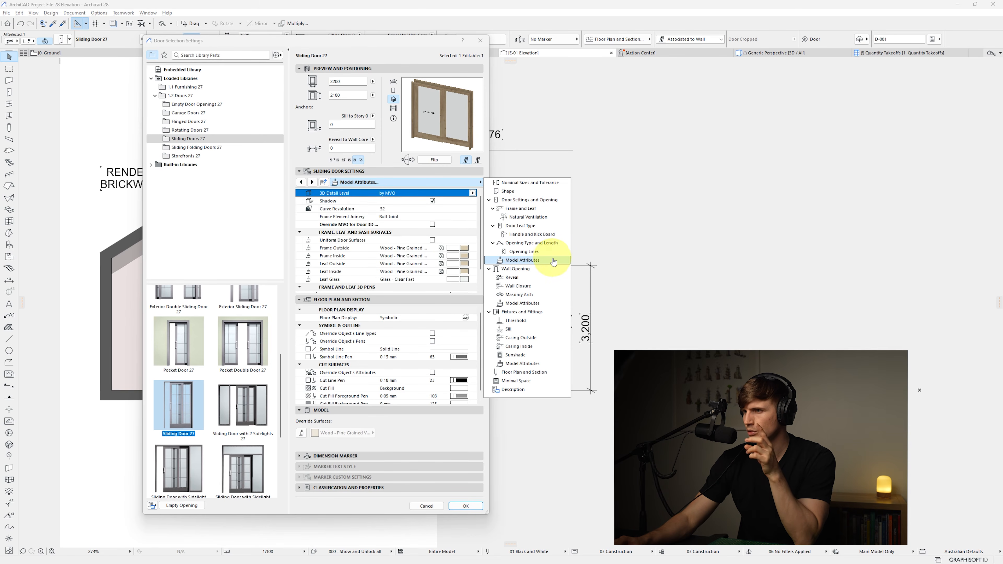
pyautogui.click(470, 249)
pyautogui.click(473, 249)
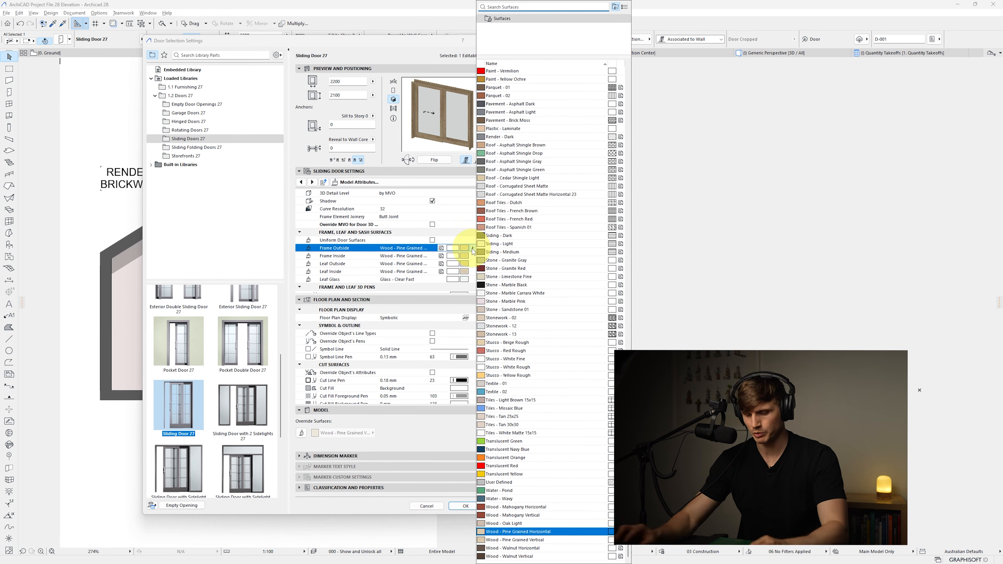
pyautogui.write('metal')
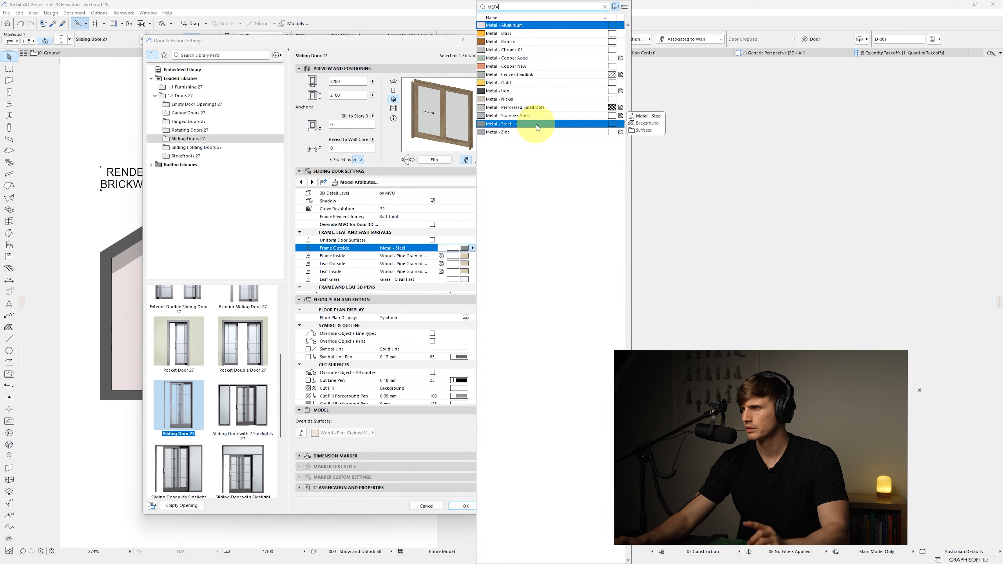
pyautogui.click(536, 124)
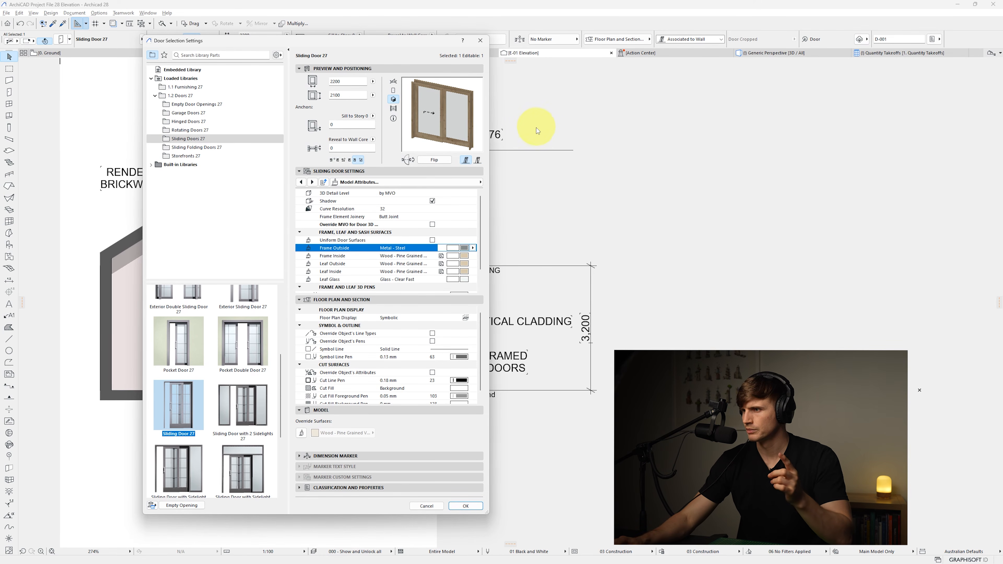
pyautogui.click(433, 240)
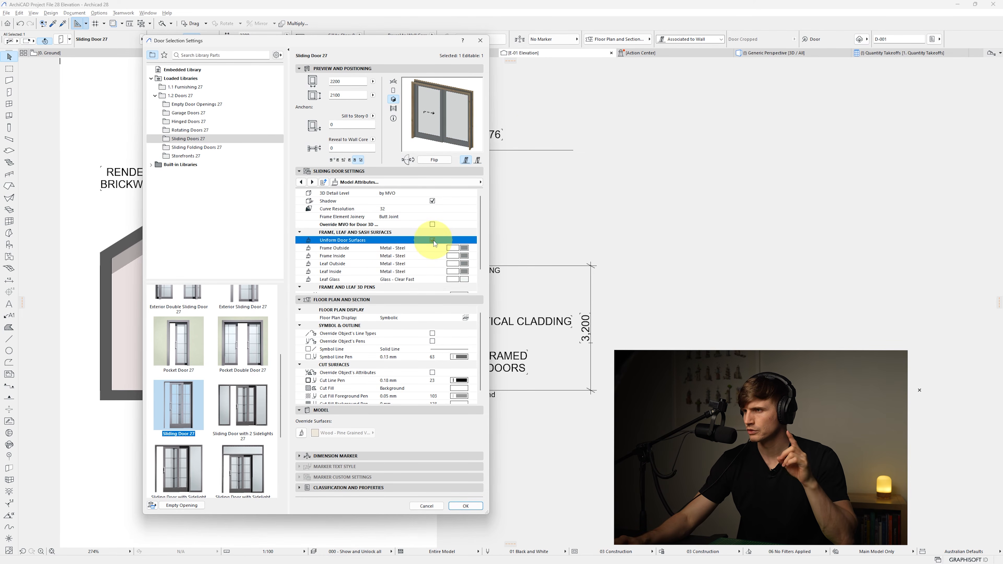
# Set the sliding door's casing outside surface to Metal - Steel and confirm the settings
pyautogui.click(381, 184)
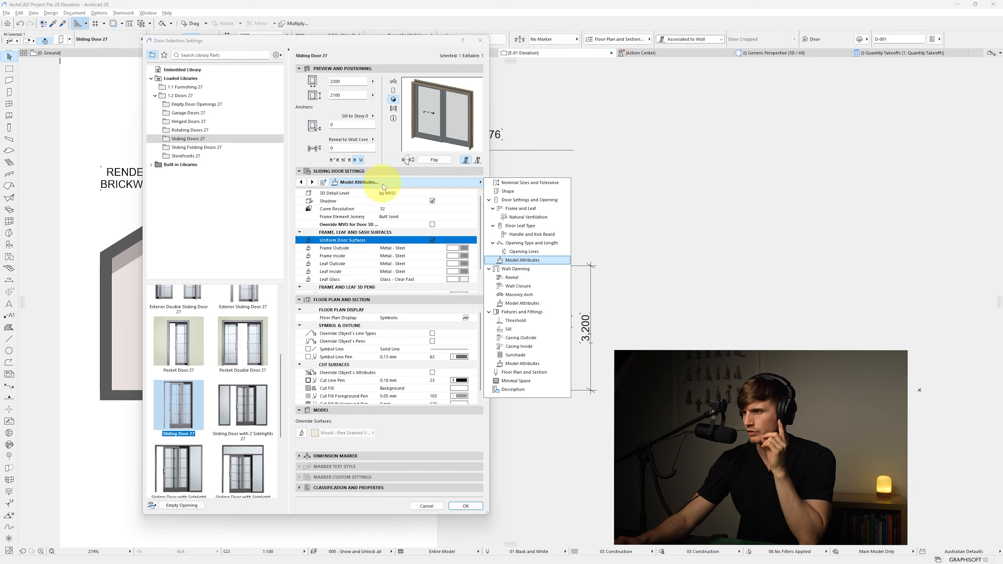
pyautogui.click(520, 338)
pyautogui.click(522, 363)
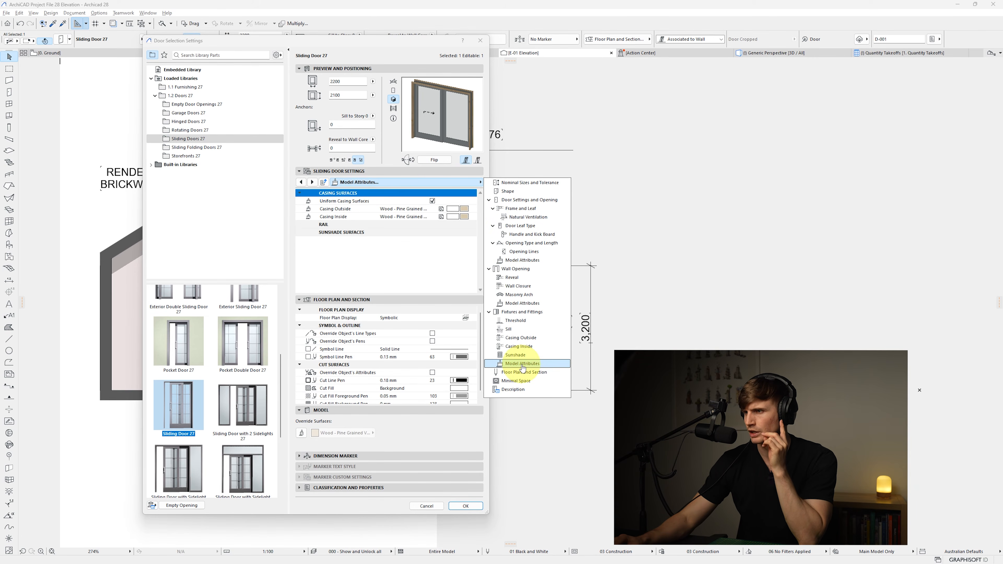
pyautogui.click(468, 210)
pyautogui.click(468, 210)
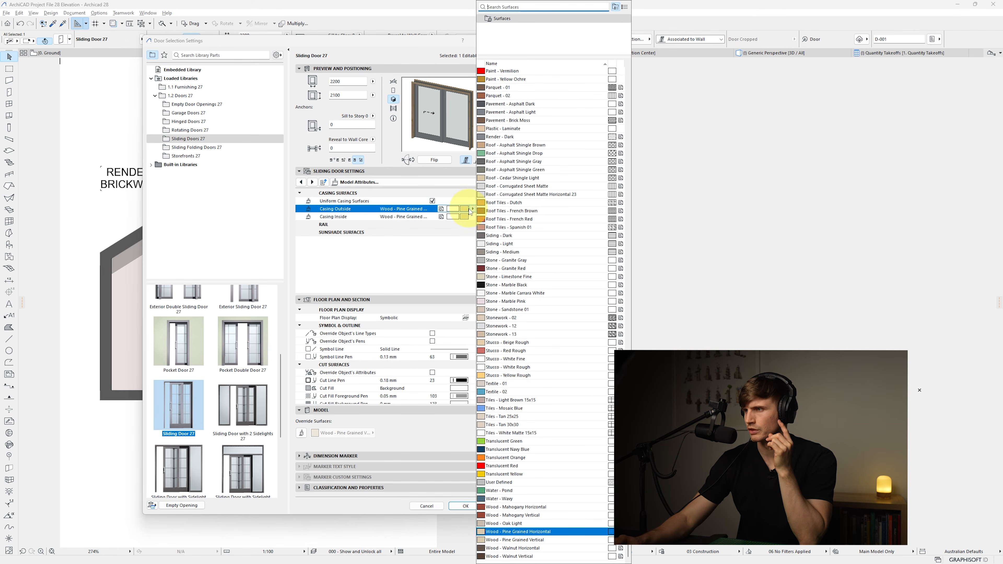
pyautogui.write('Metal')
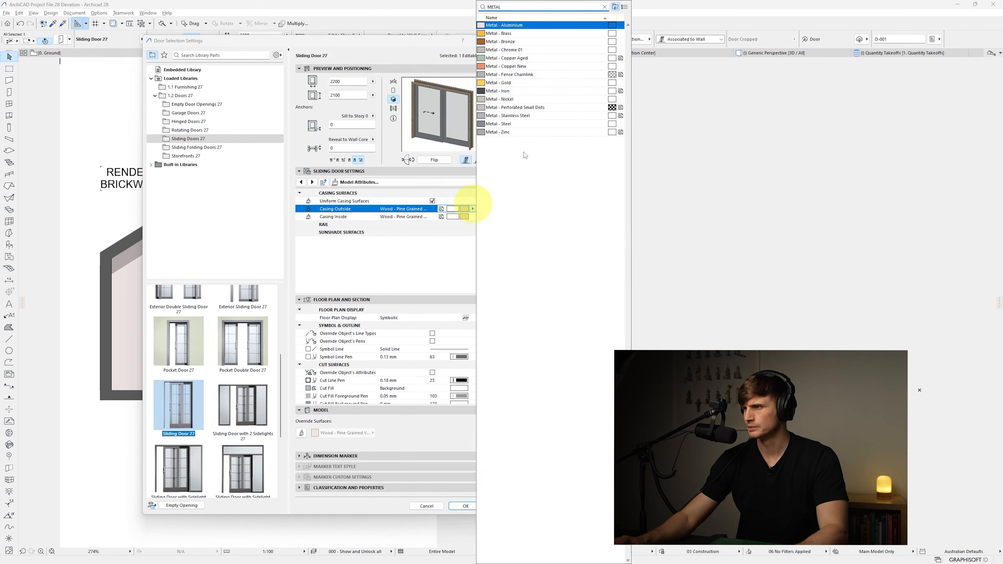
pyautogui.click(499, 123)
pyautogui.click(466, 507)
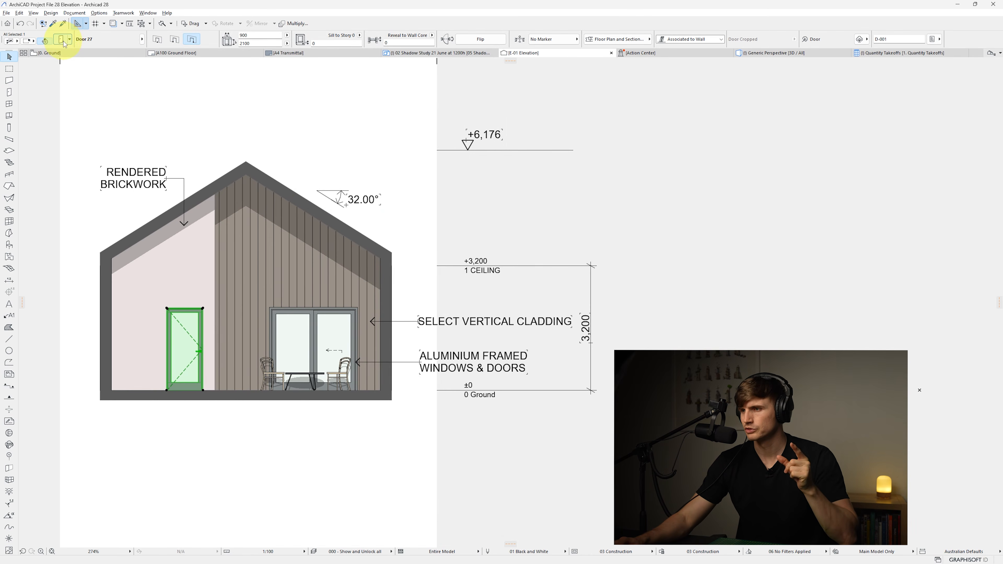
# Reopen the hinged door settings and set its casing outside surface to Metal - Steel
pyautogui.hotkey('ctrl', 't')
pyautogui.click(298, 194)
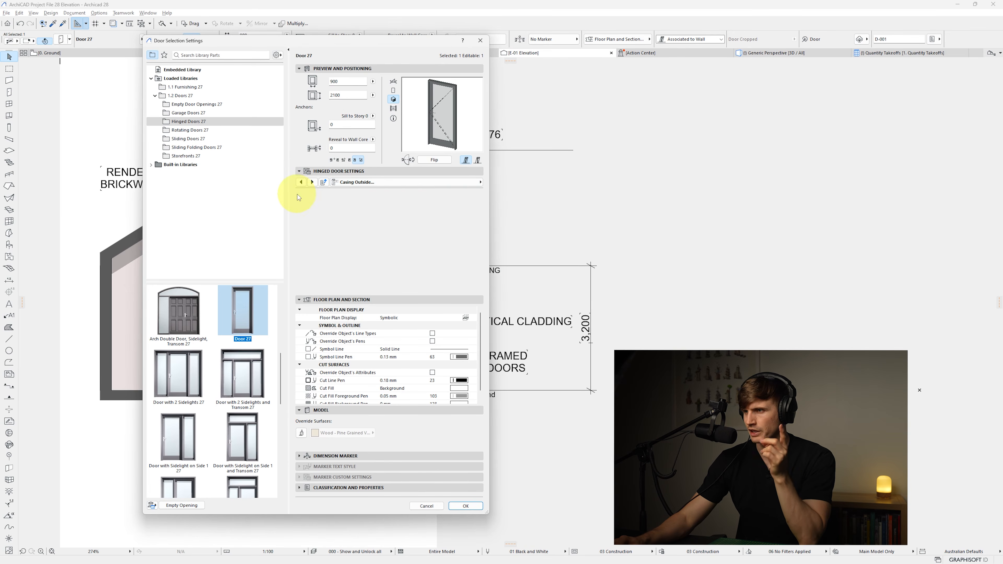
pyautogui.click(454, 268)
pyautogui.click(473, 210)
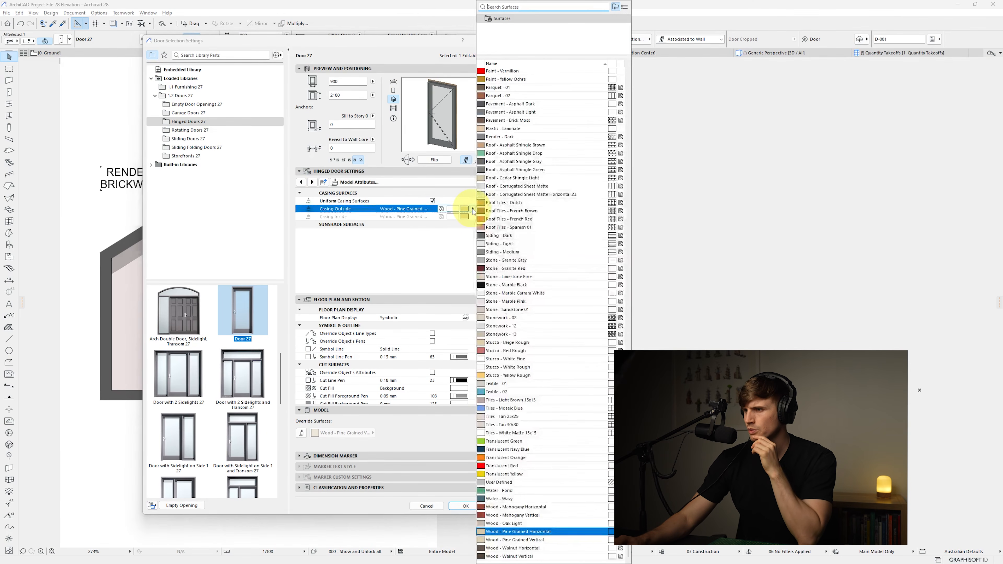
pyautogui.write('META')
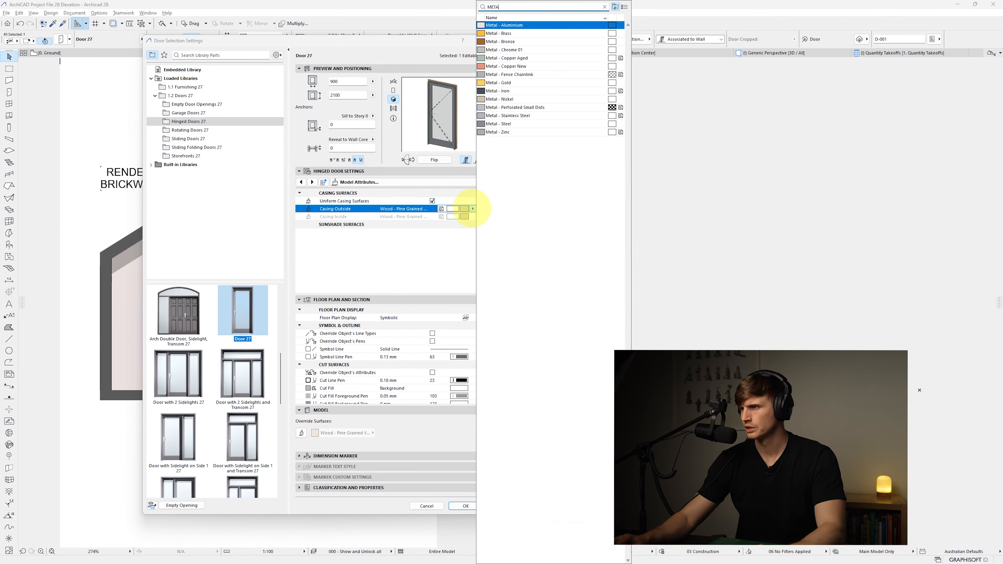
pyautogui.click(559, 125)
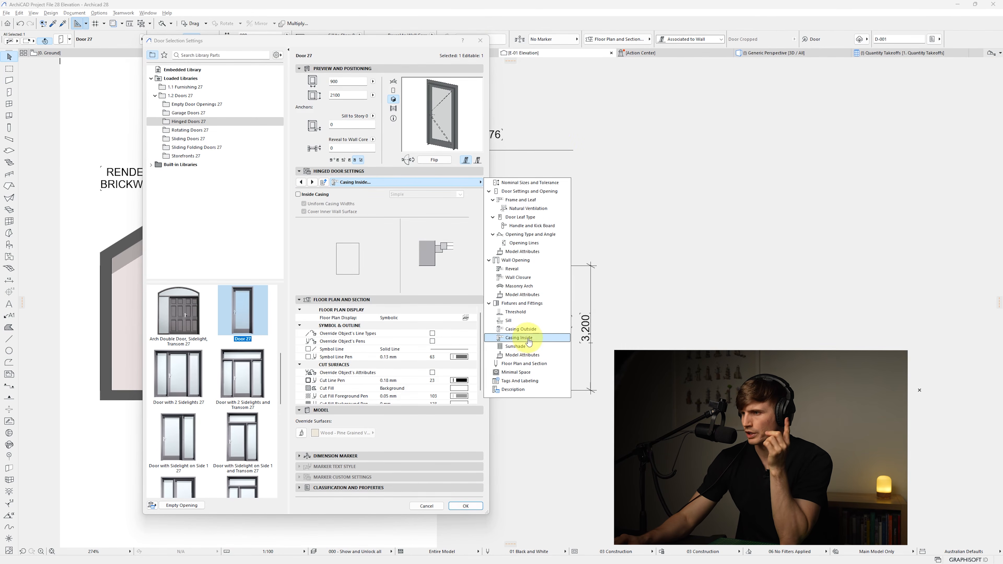
# Enable the hinged door's inside casing with casing widths of 100 and confirm the settings
pyautogui.click(298, 195)
pyautogui.click(298, 194)
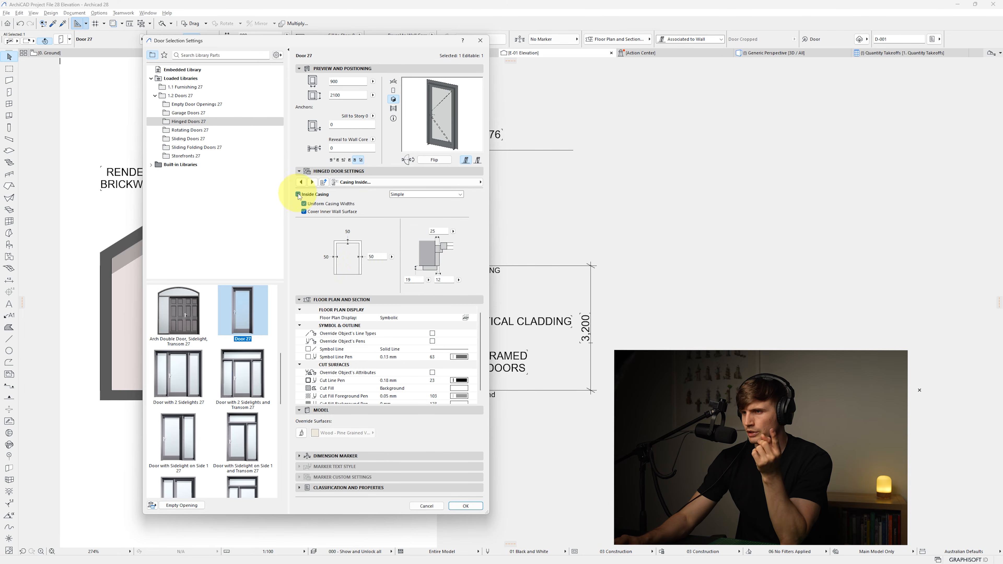
pyautogui.write('100')
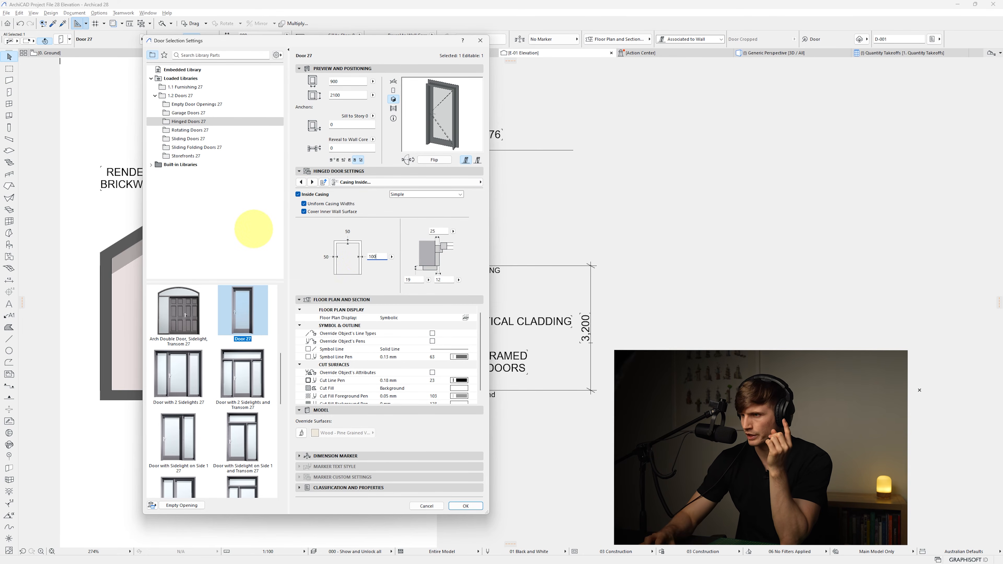
pyautogui.press('Return')
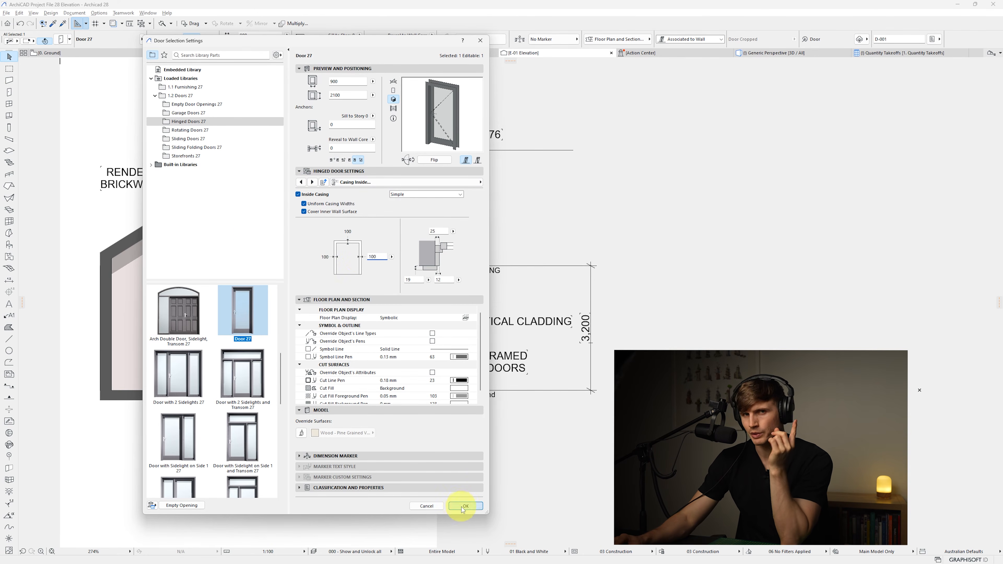
pyautogui.click(461, 507)
# Select both doors and set their height to 2400
pyautogui.keyDown('shift'); pyautogui.click(199, 336); pyautogui.keyUp('shift')
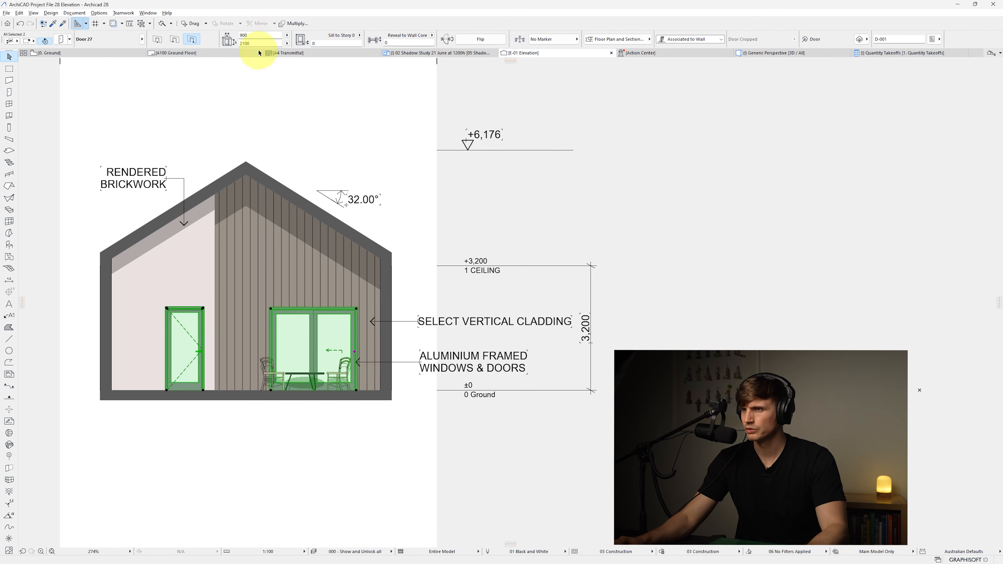
pyautogui.write('2400')
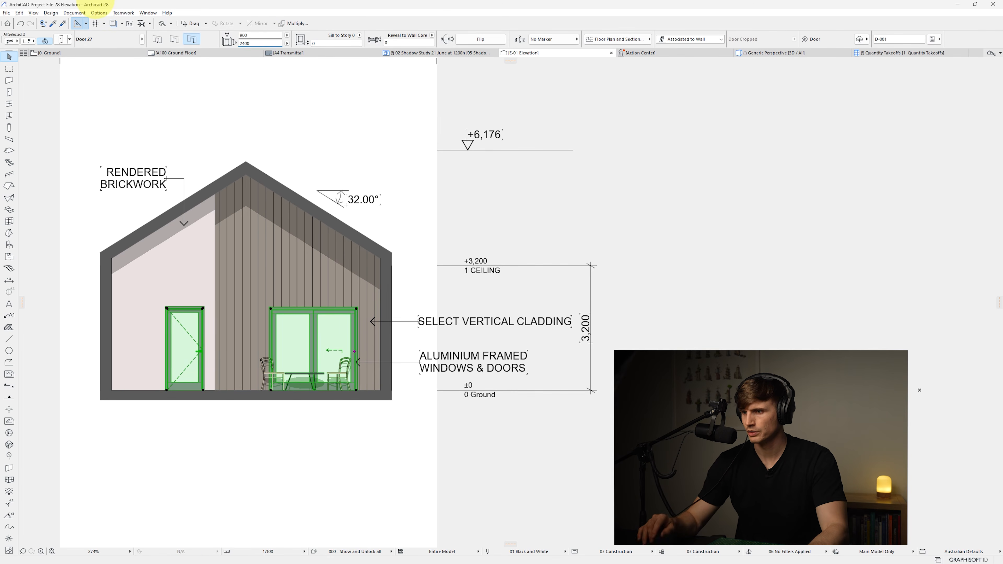
pyautogui.press('Return')
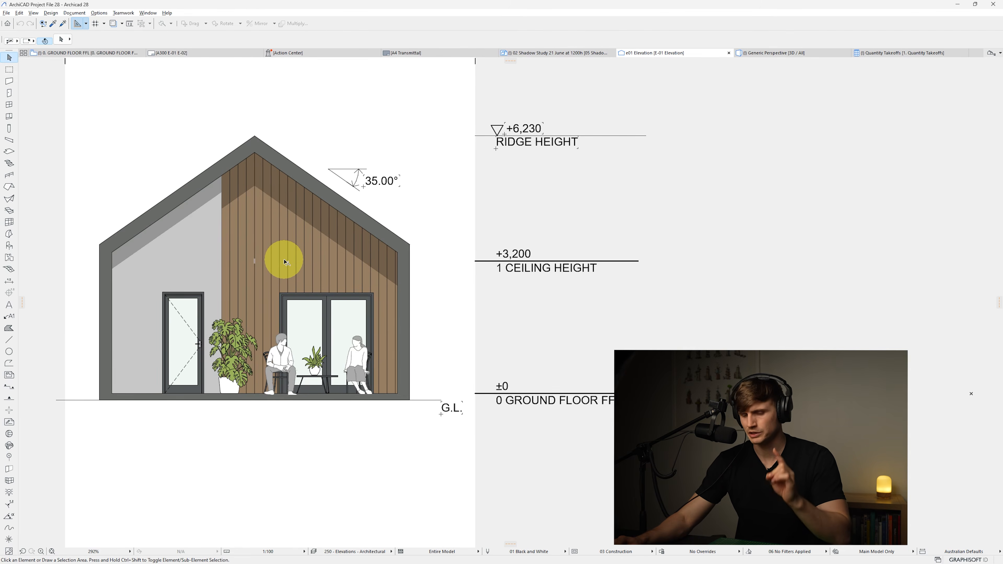
pyautogui.press('super+shift+h')
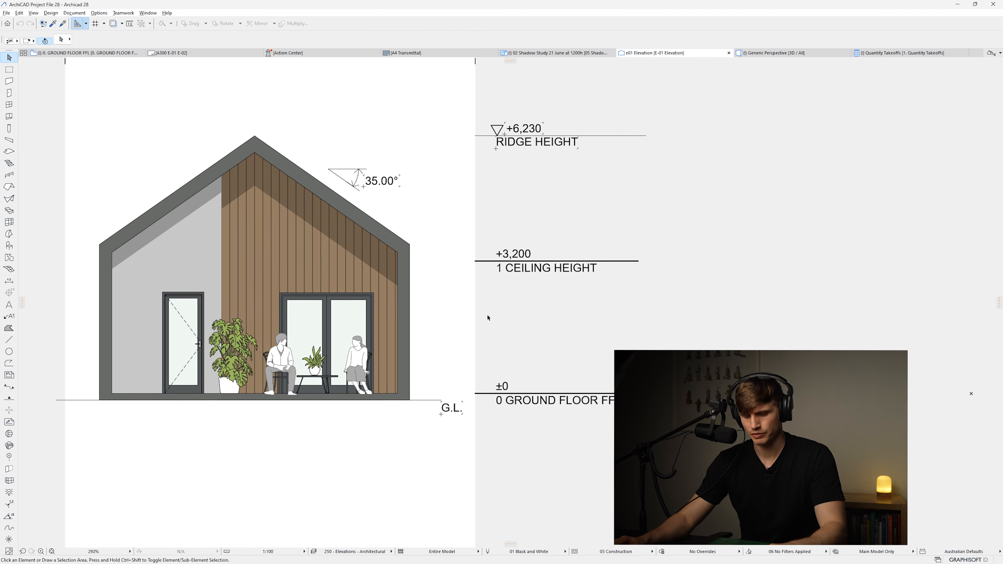
# Sample the timber cladding colour from the reference elevation with the colour picker and open the Siding - Medium surface settings
pyautogui.press('super+shift+c')
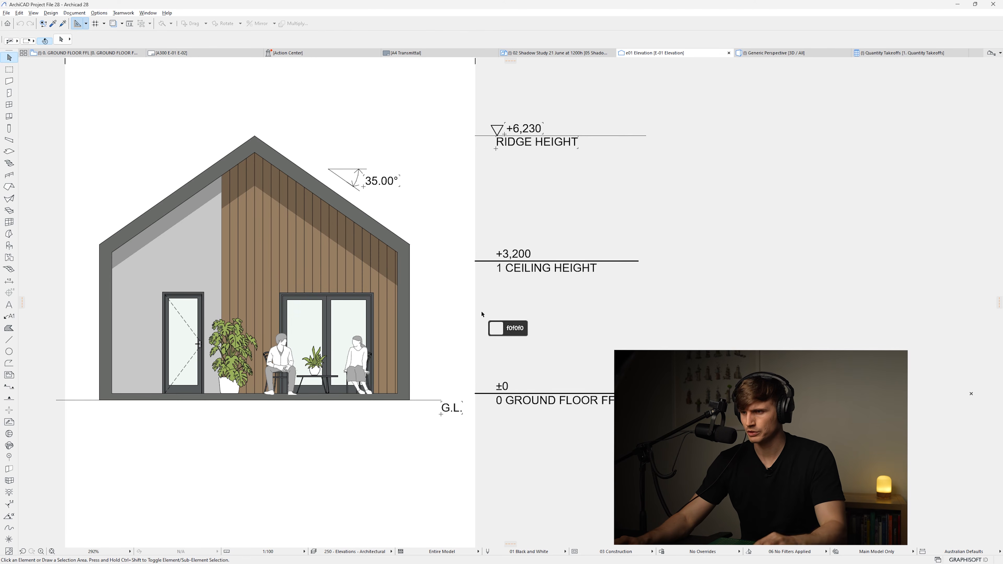
pyautogui.click(268, 273)
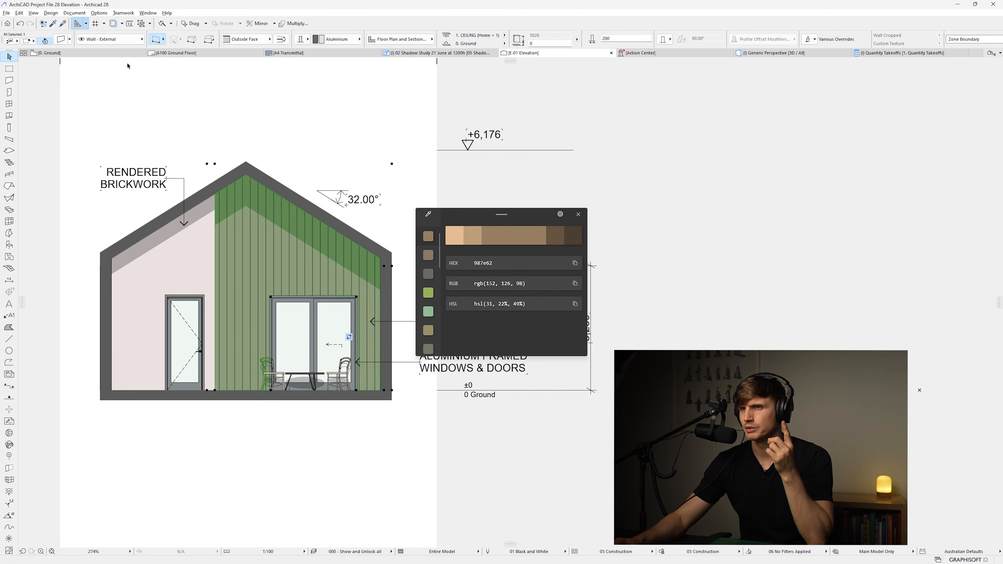
pyautogui.click(100, 13)
pyautogui.moveTo(108, 24)
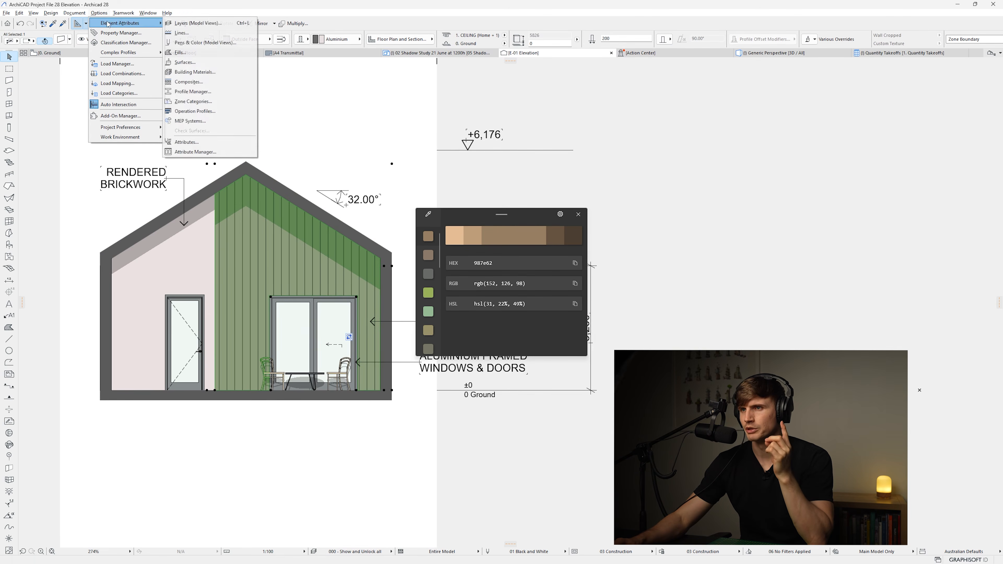
pyautogui.click(185, 63)
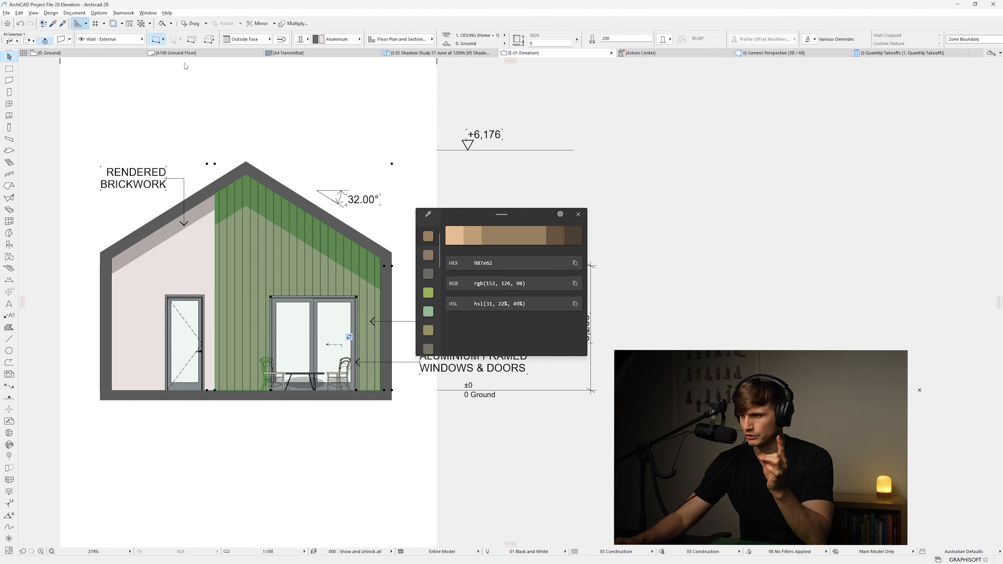
pyautogui.write('Si')
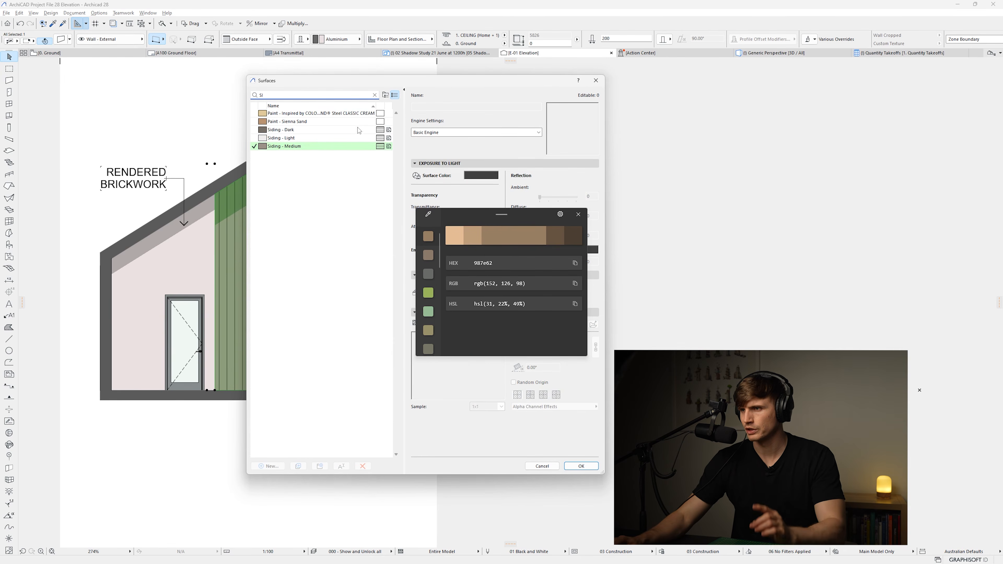
pyautogui.click(341, 145)
pyautogui.moveTo(480, 217); pyautogui.dragTo(289, 294)
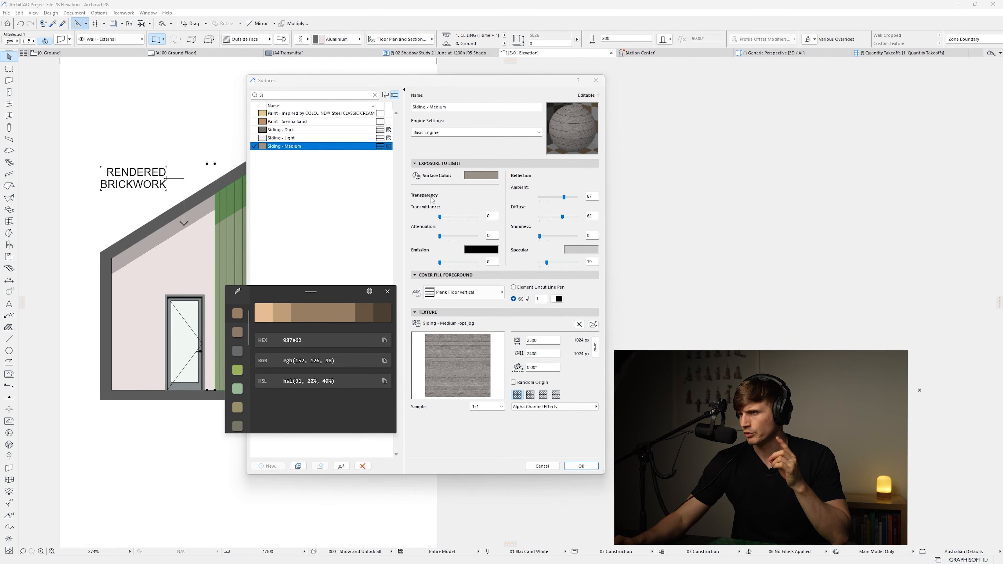
# Set the Siding - Medium surface colour to RGB 152, 126, 98 and confirm the surface settings
pyautogui.click(486, 175)
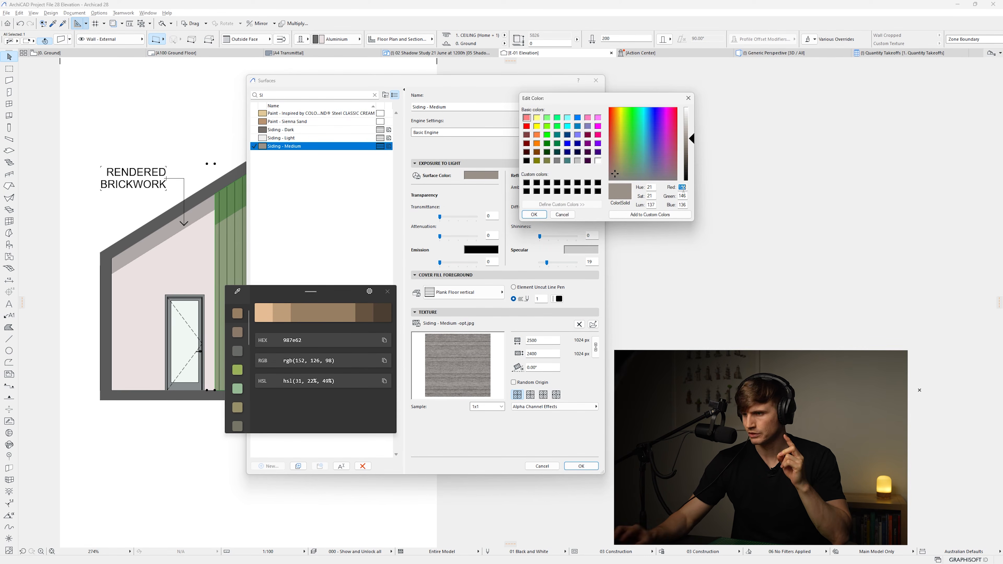
pyautogui.write('152')
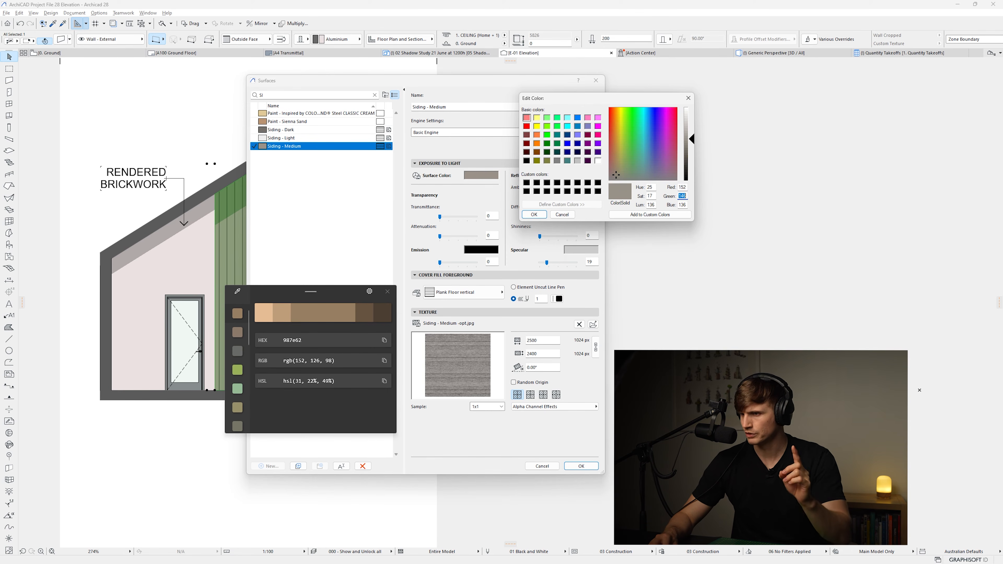
pyautogui.write('126')
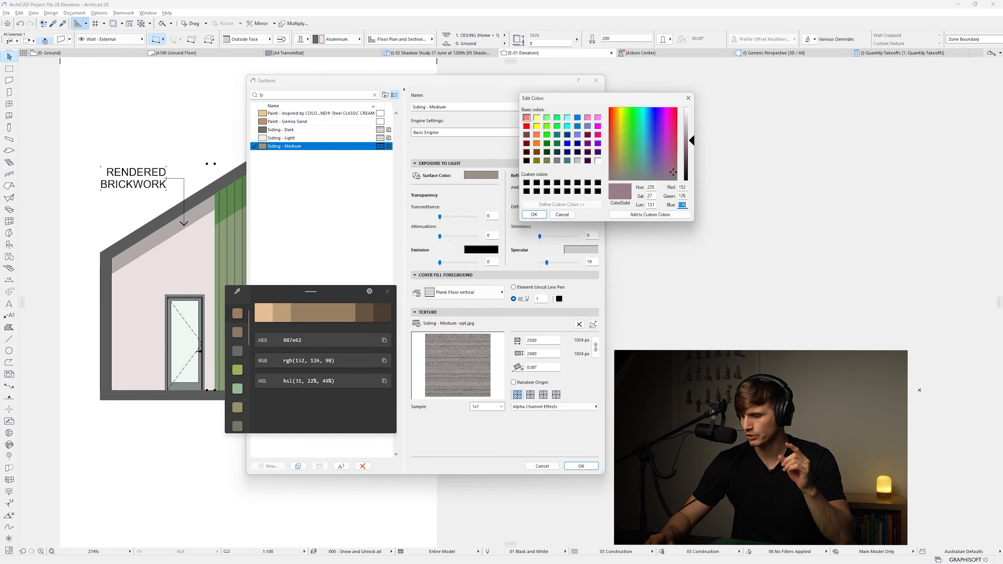
pyautogui.write('98')
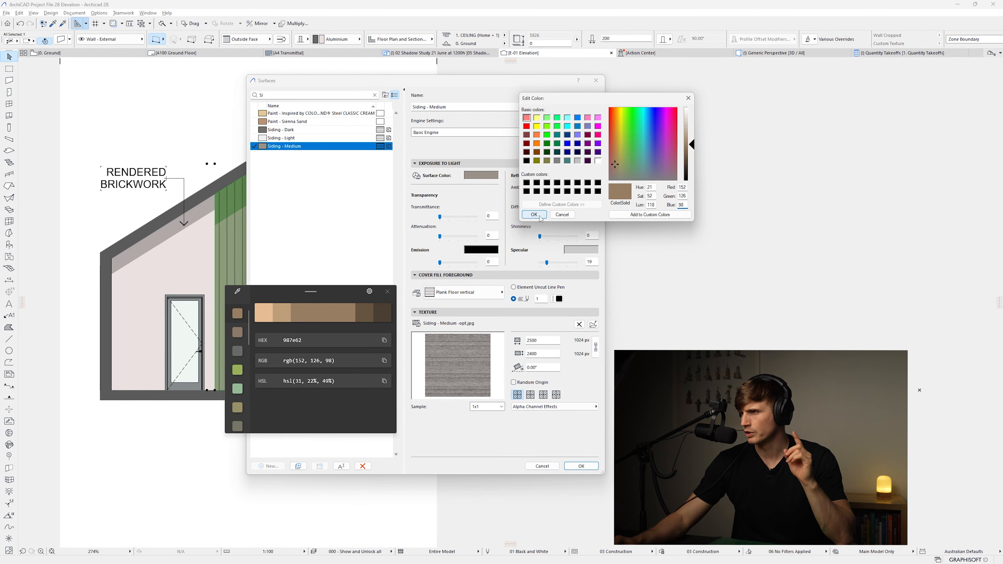
pyautogui.click(533, 215)
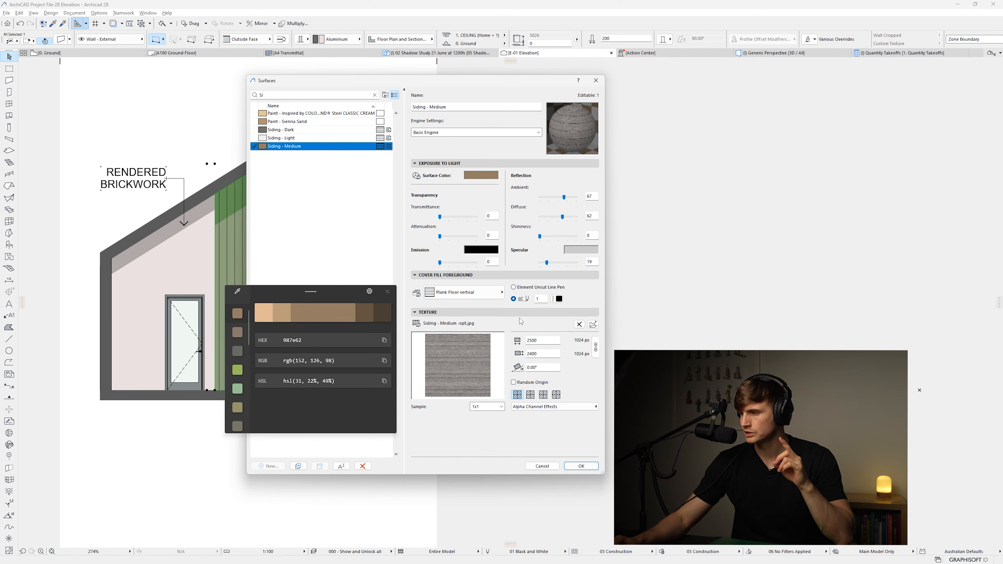
pyautogui.click(581, 466)
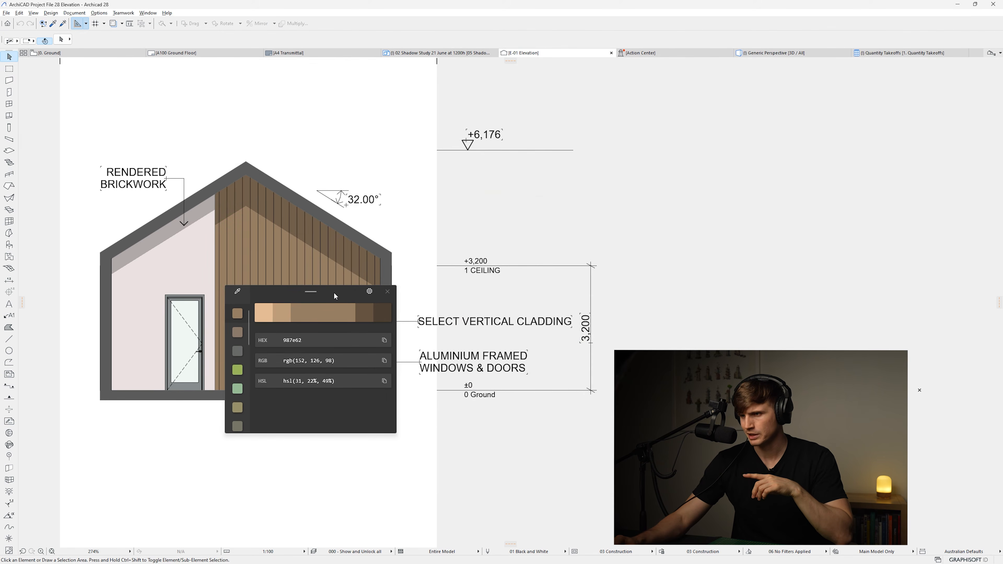
# Select the left rendered walls and override their outside face surface with Concrete - Light 23
pyautogui.moveTo(333, 291); pyautogui.dragTo(646, 295)
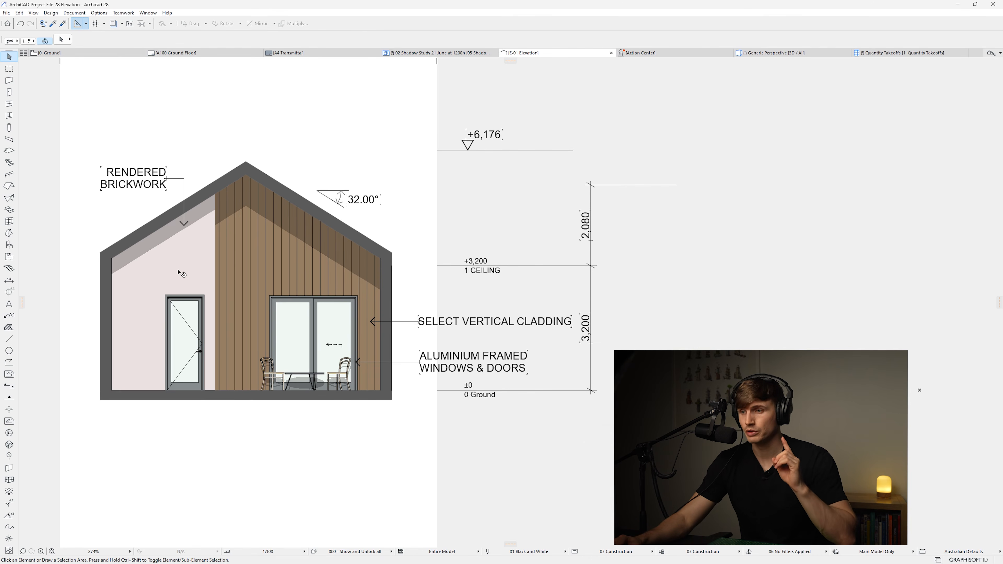
pyautogui.click(181, 273)
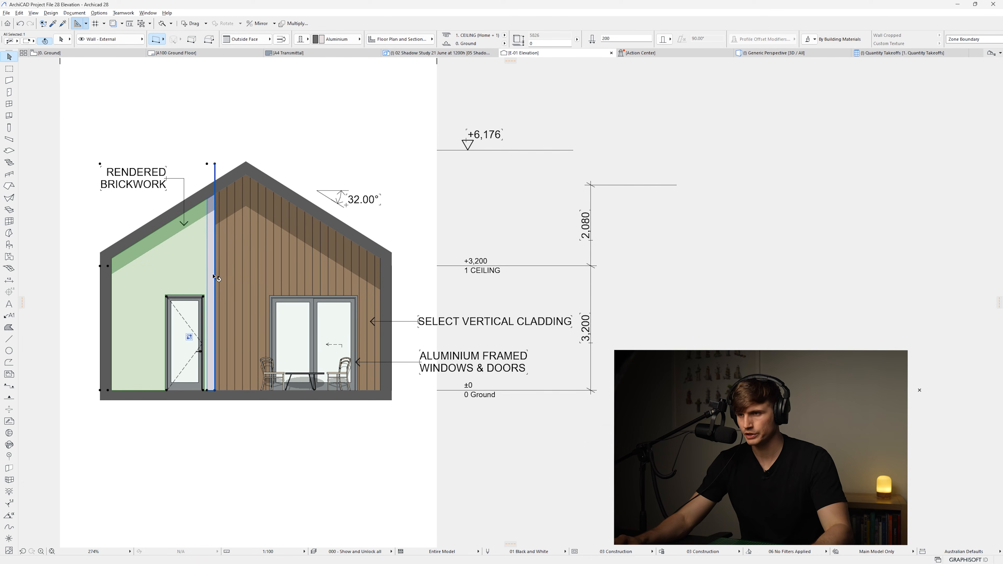
pyautogui.keyDown('shift'); pyautogui.click(214, 276); pyautogui.keyUp('shift')
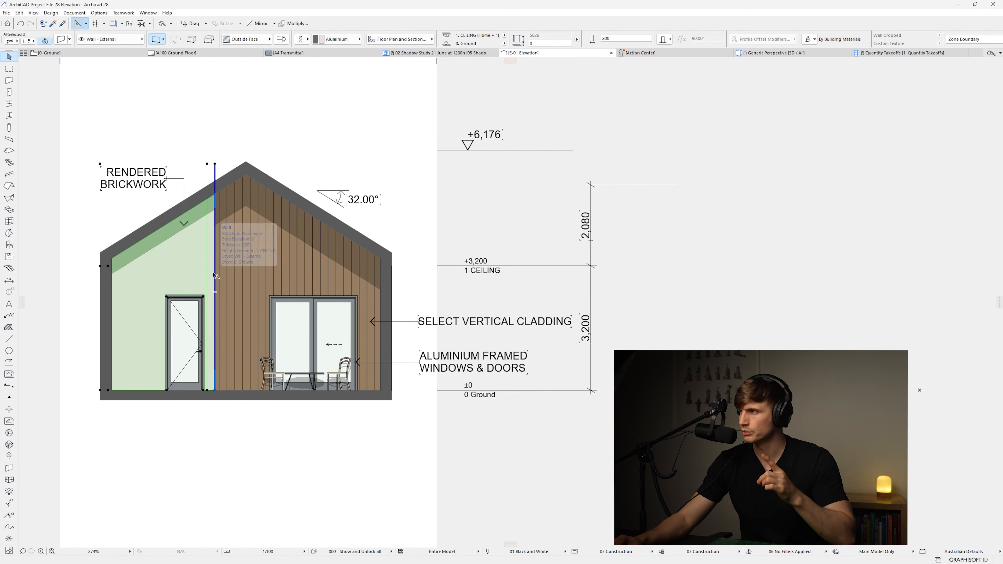
pyautogui.click(813, 41)
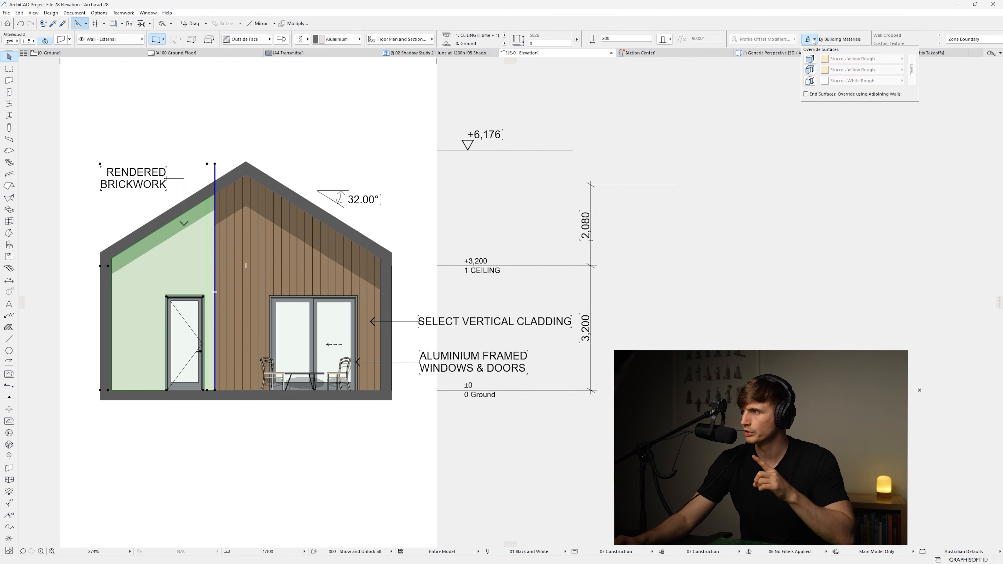
pyautogui.click(812, 59)
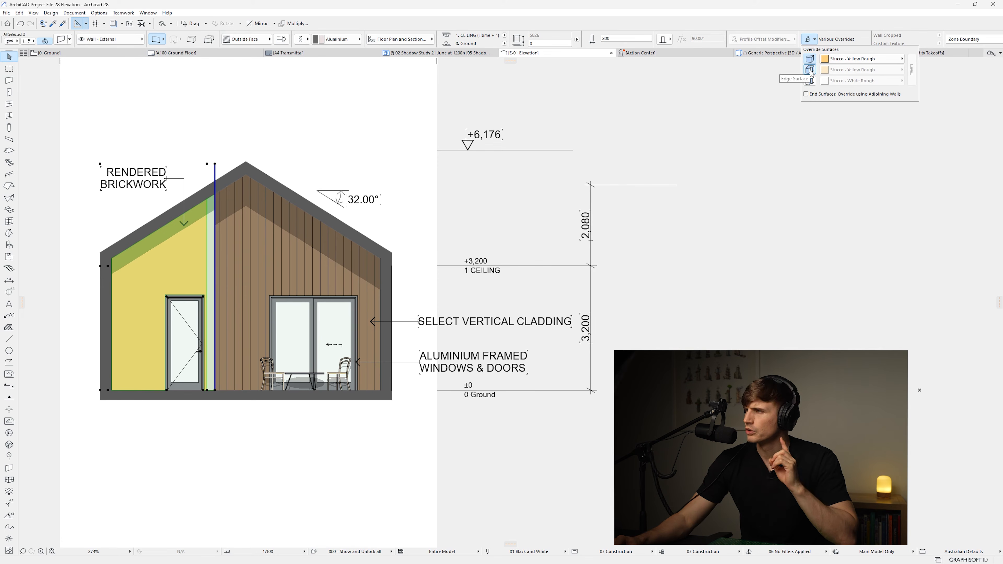
pyautogui.click(862, 59)
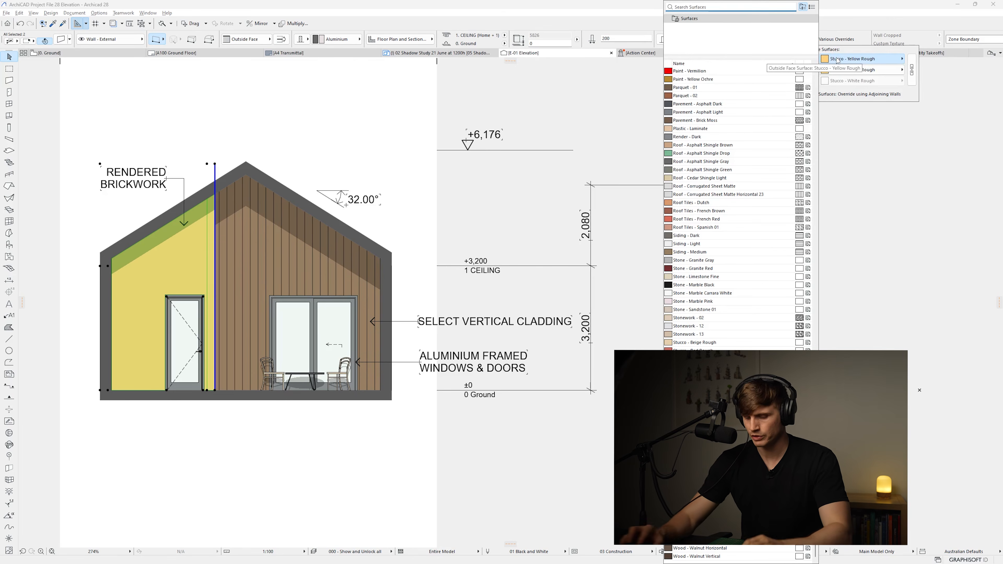
pyautogui.write('CONC')
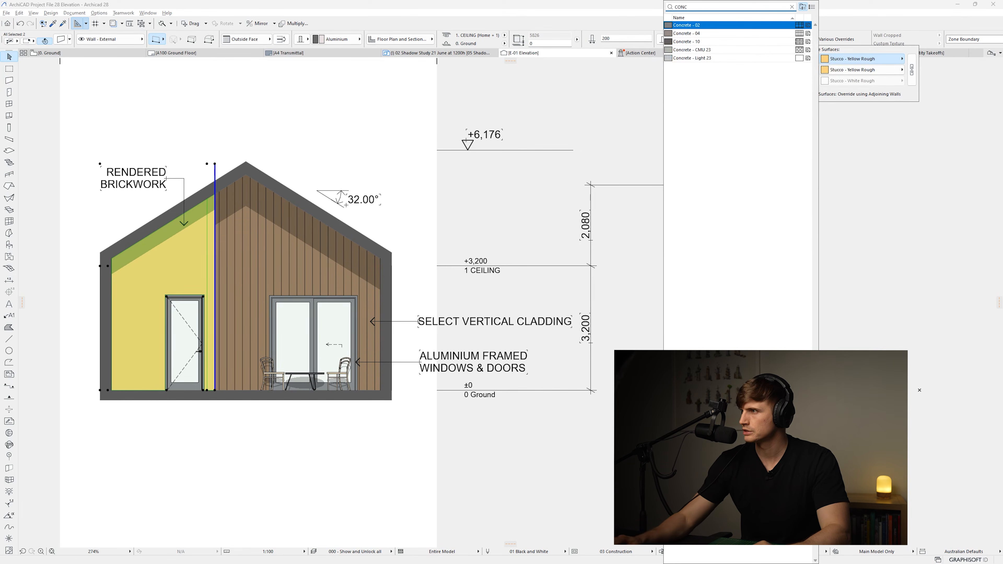
pyautogui.click(735, 58)
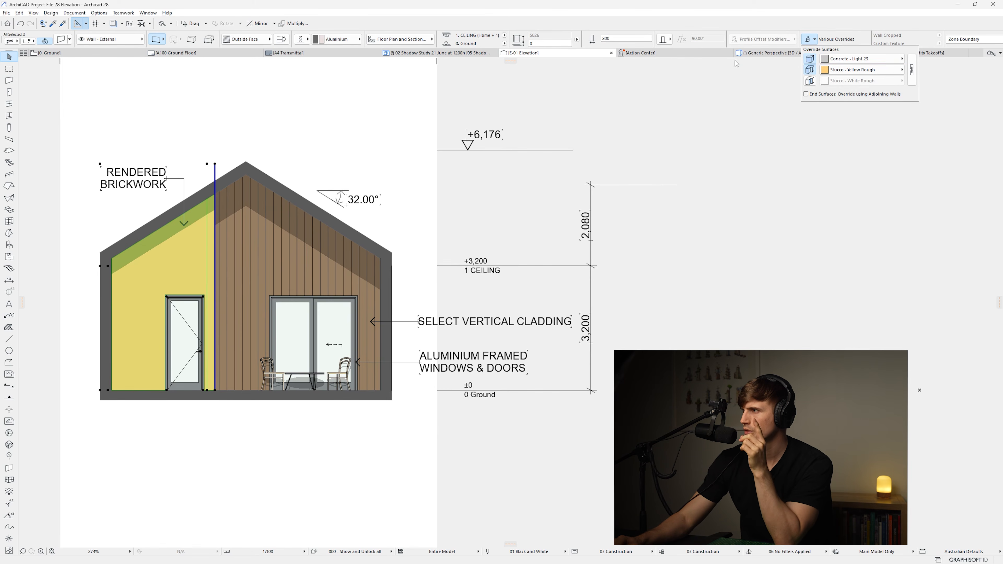
# Override the selected walls' edge surface with Concrete - Light 23 as well
pyautogui.click(862, 69)
pyautogui.write('CONCRET')
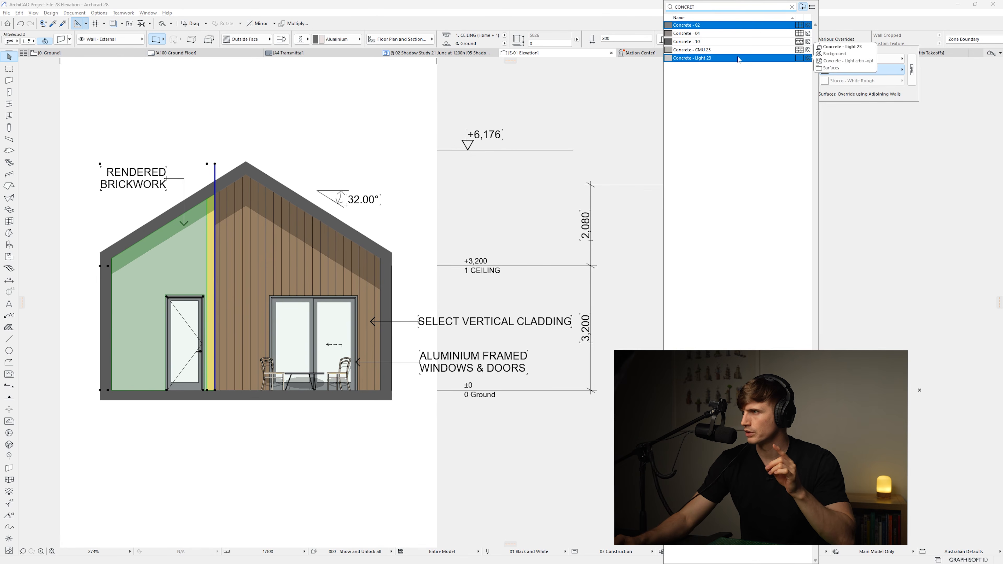
pyautogui.click(739, 59)
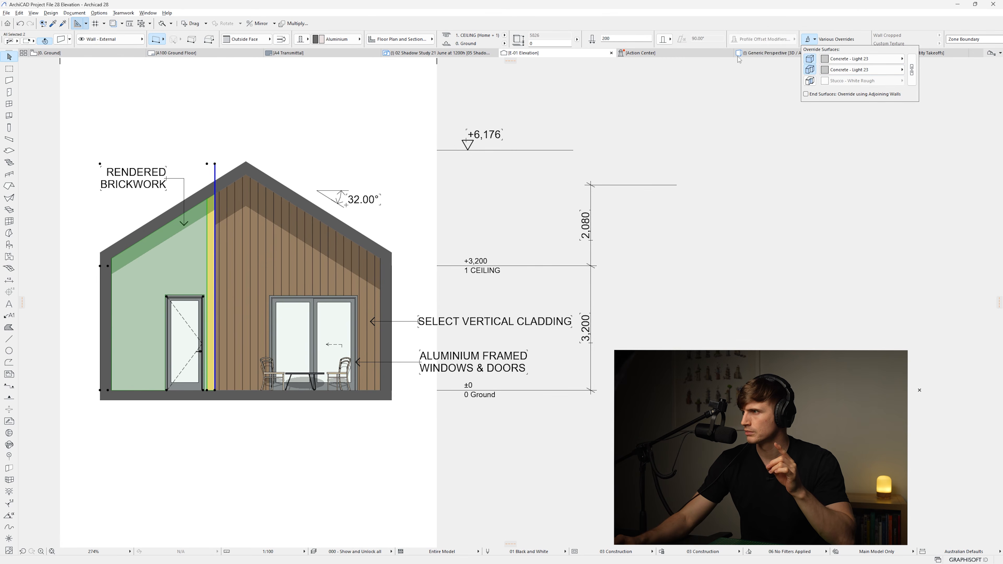
pyautogui.click(761, 246)
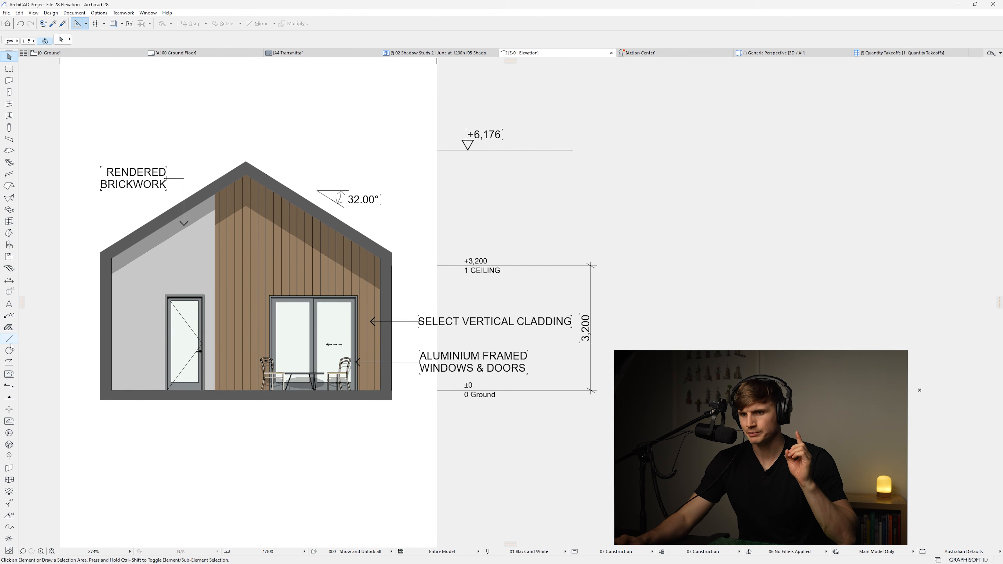
# Draw an 8000 long horizontal polyline along the base of the elevation as a ground line
pyautogui.click(9, 363)
pyautogui.click(112, 388)
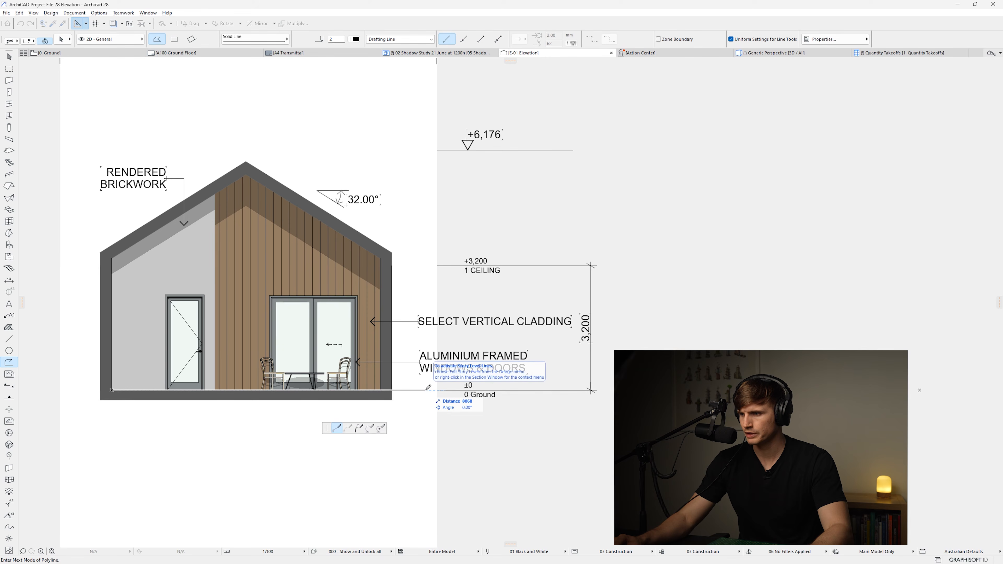
pyautogui.write('8000')
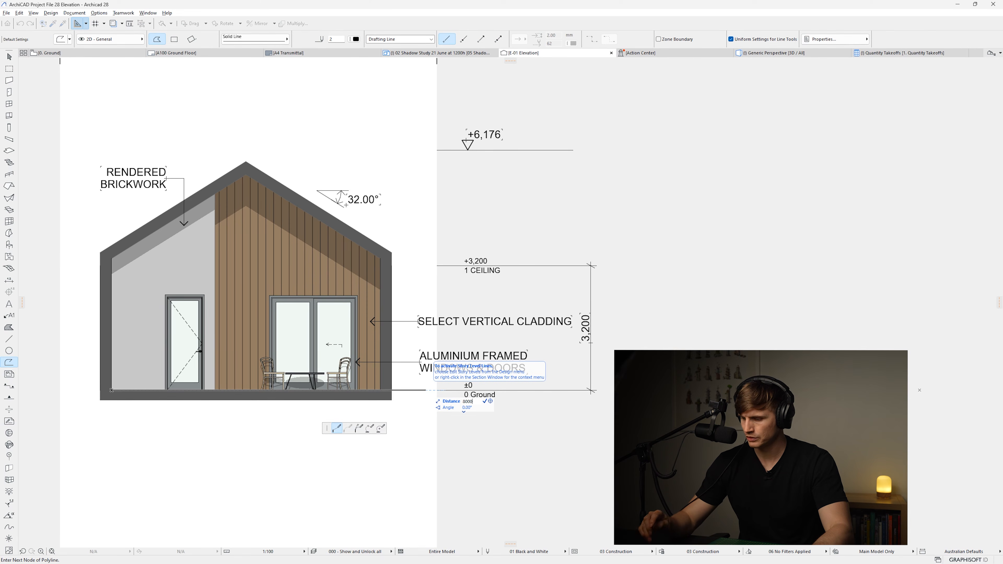
pyautogui.press('Return')
pyautogui.doubleClick(424, 390)
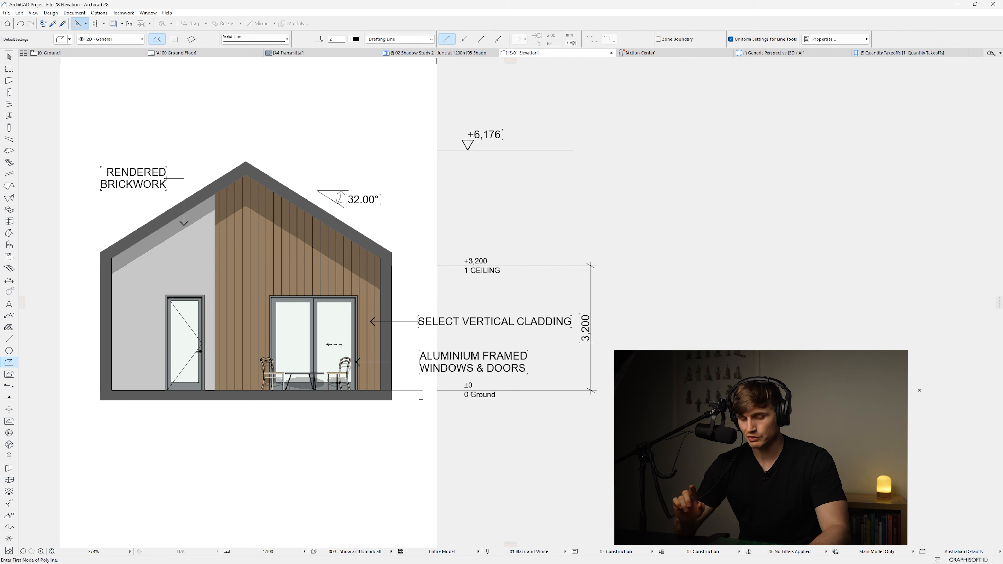
pyautogui.press('Escape')
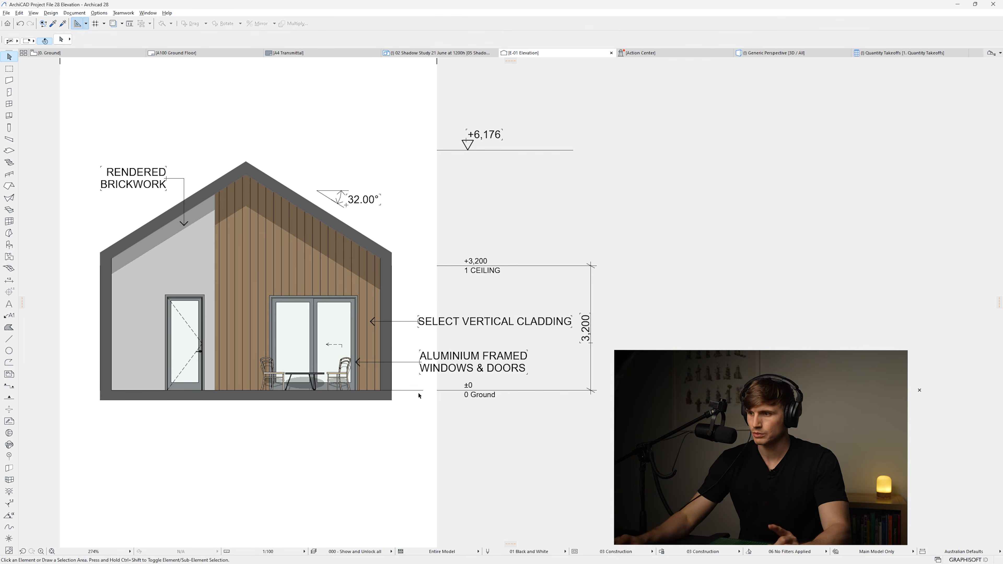
# Move the ground line 150 downward
pyautogui.click(417, 392)
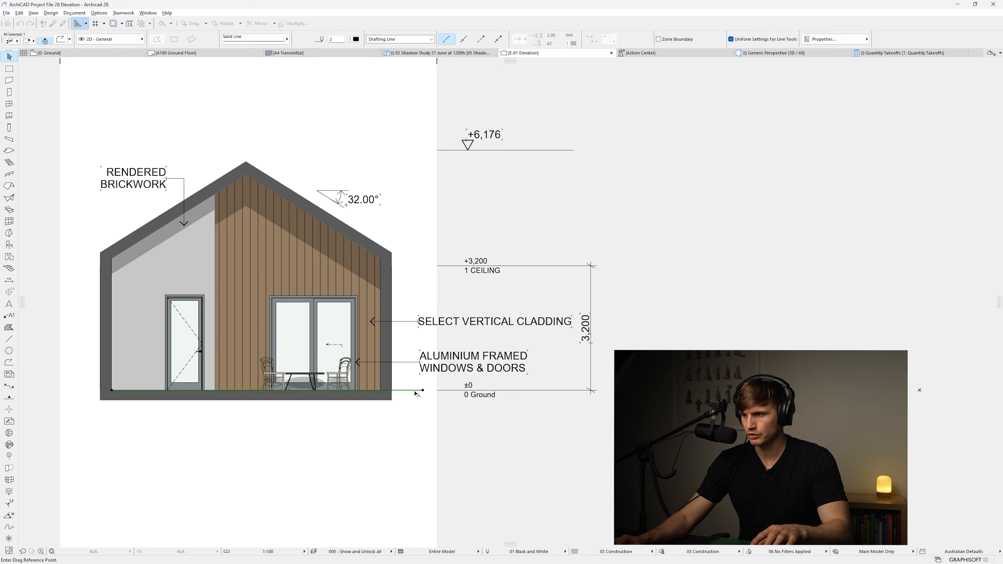
pyautogui.click(414, 391)
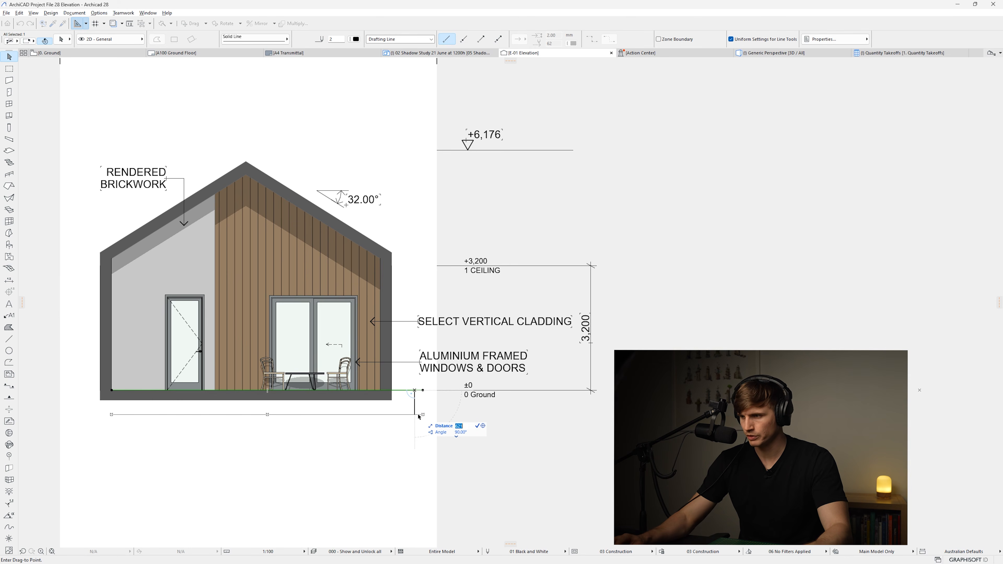
pyautogui.write('150')
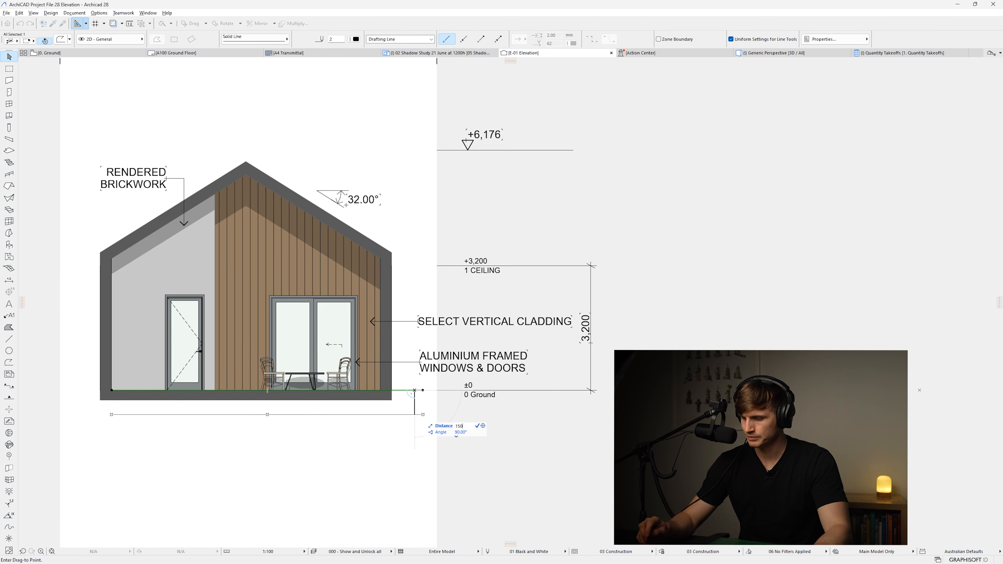
pyautogui.press('Return')
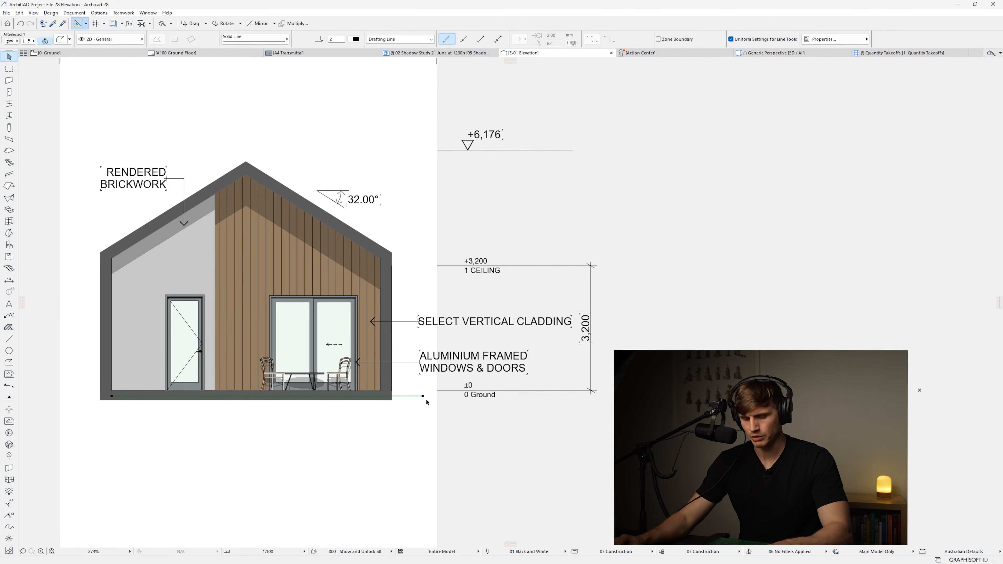
# Drag the ground line left so it sits centred under the house
pyautogui.hotkey('ctrl', 'd')
pyautogui.click(423, 396)
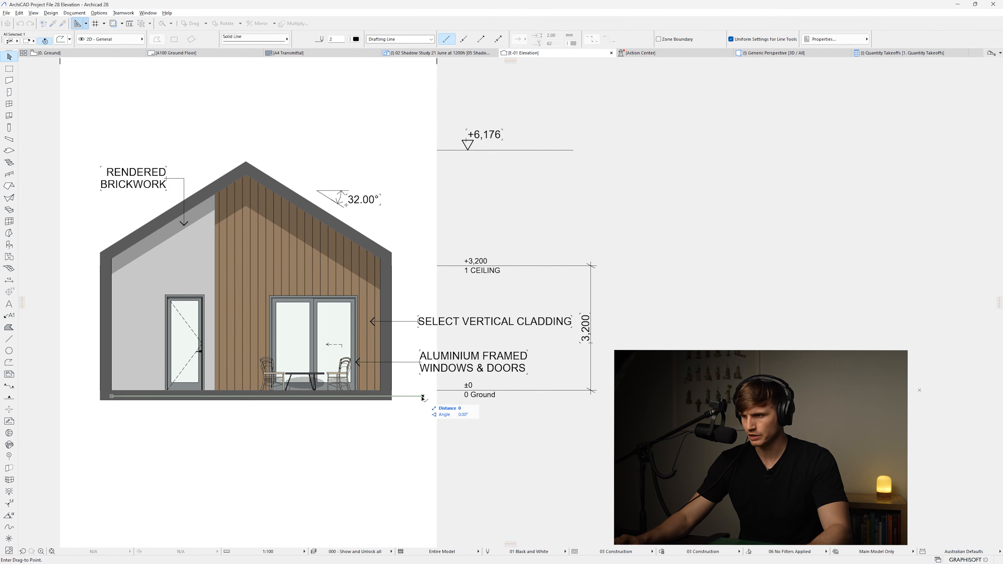
pyautogui.click(402, 398)
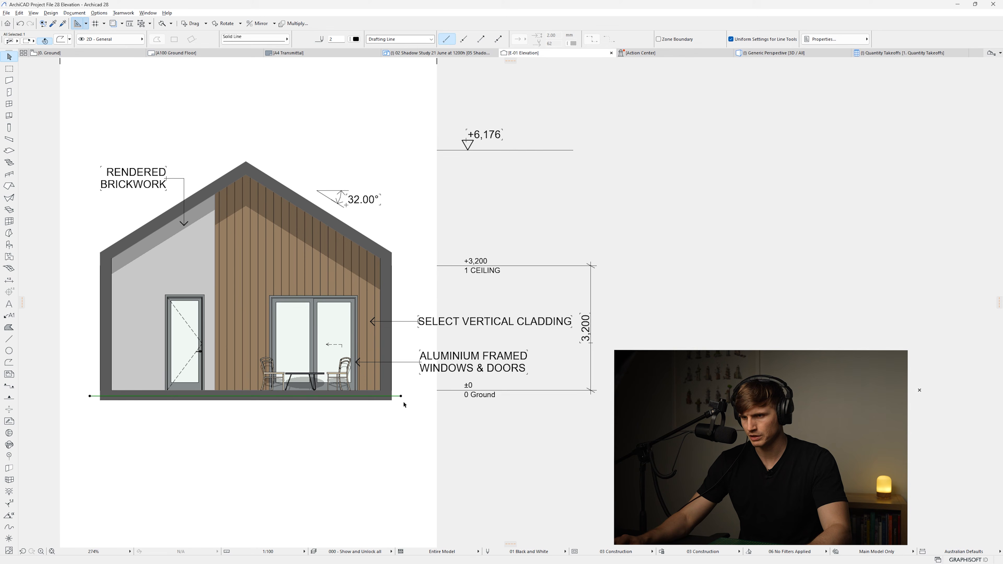
pyautogui.click(397, 430)
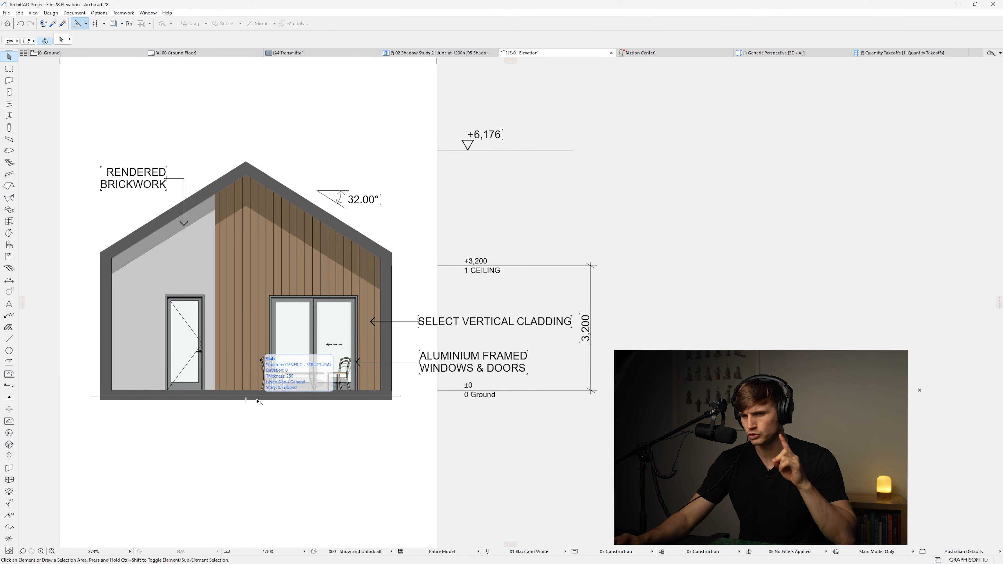
# Draw a rectangular Foreground fill about 8500 wide beneath the ground line, covering the area under the house
pyautogui.click(257, 401)
pyautogui.click(8, 327)
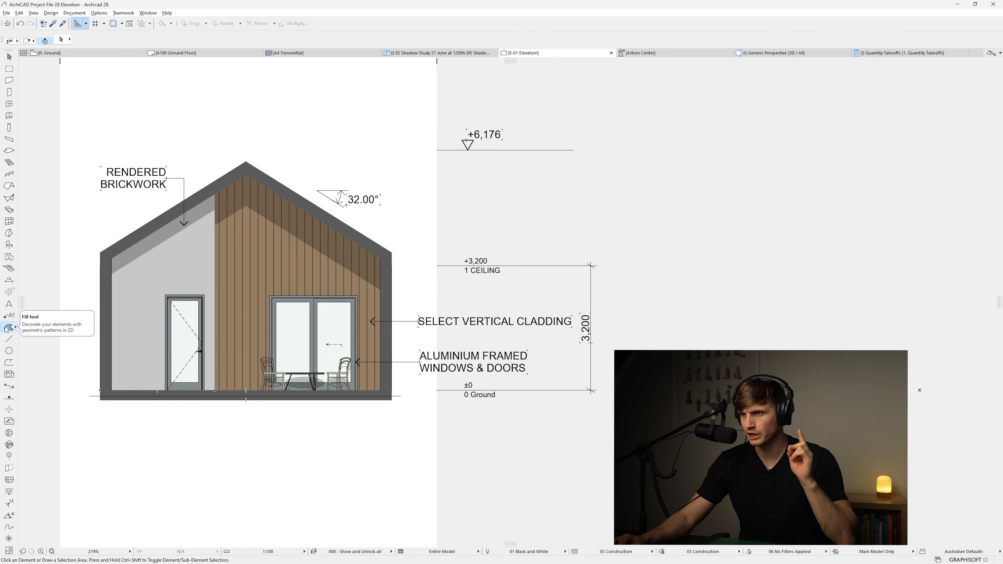
pyautogui.click(272, 39)
pyautogui.click(317, 38)
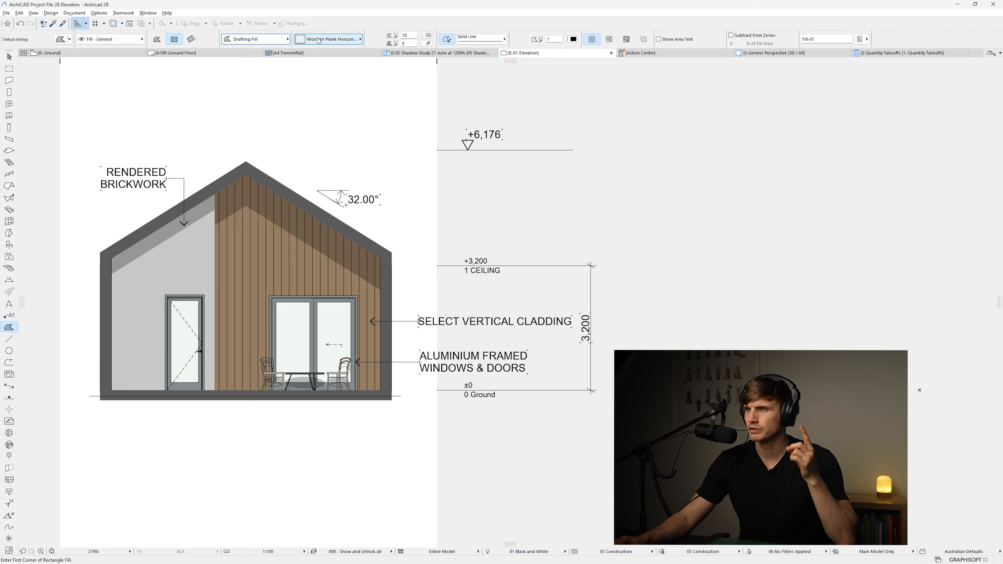
pyautogui.click(327, 38)
pyautogui.scroll(-2, 402, 507)
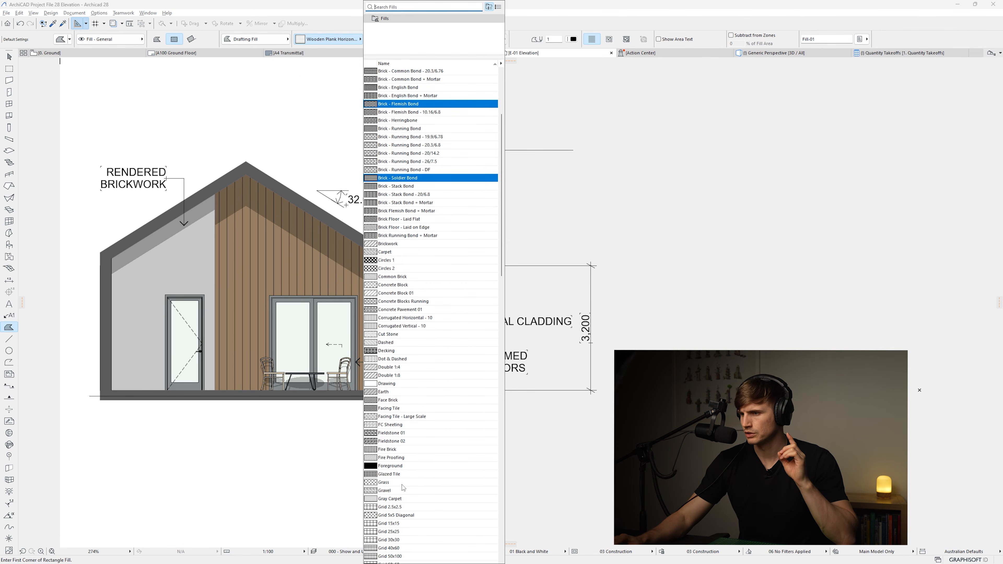
pyautogui.click(404, 467)
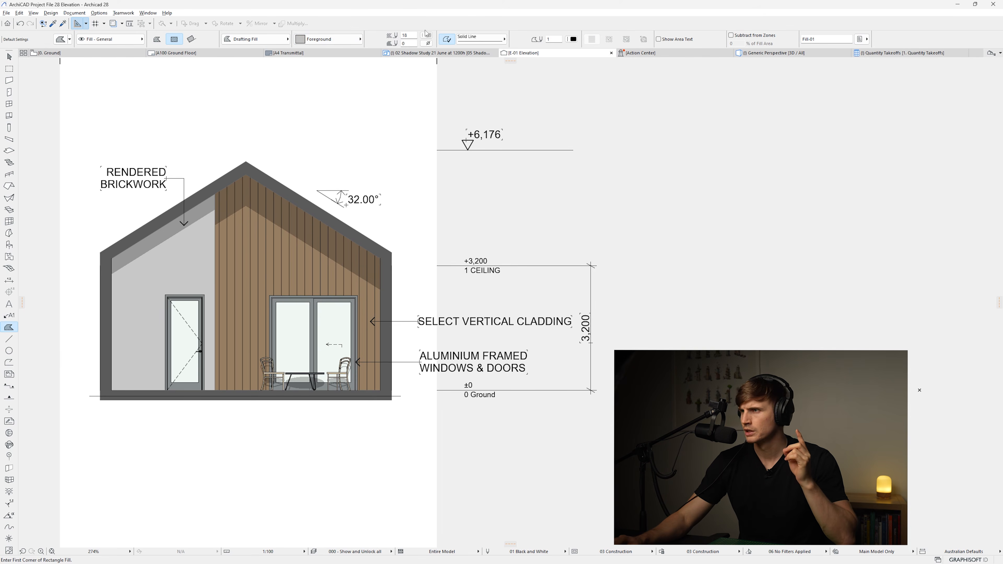
pyautogui.click(428, 35)
pyautogui.click(564, 35)
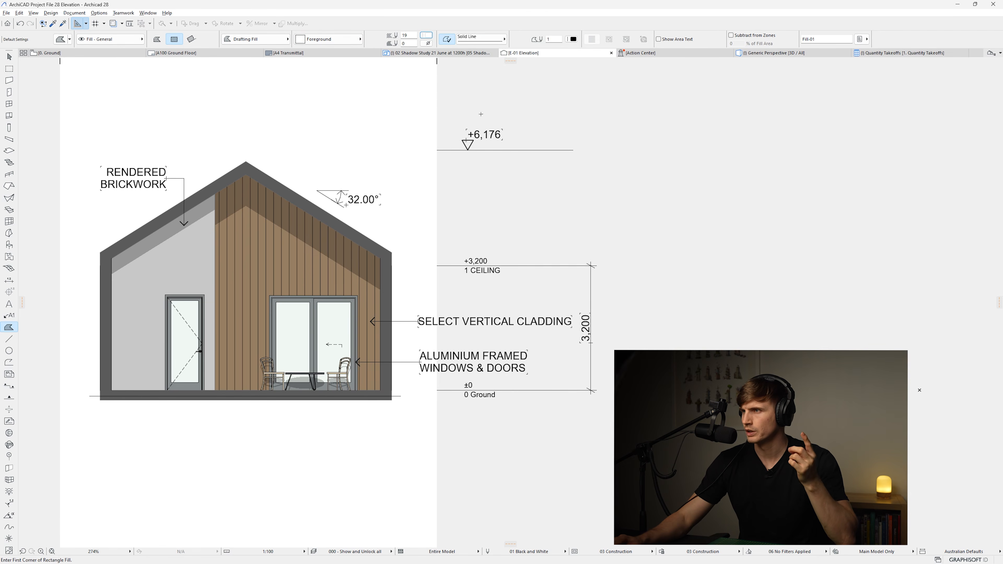
pyautogui.click(90, 395)
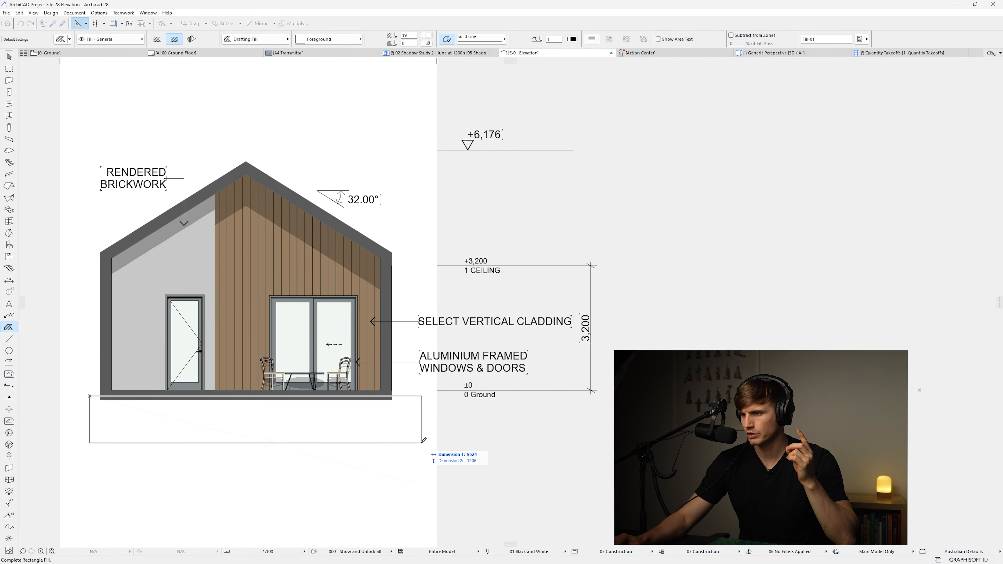
pyautogui.click(397, 426)
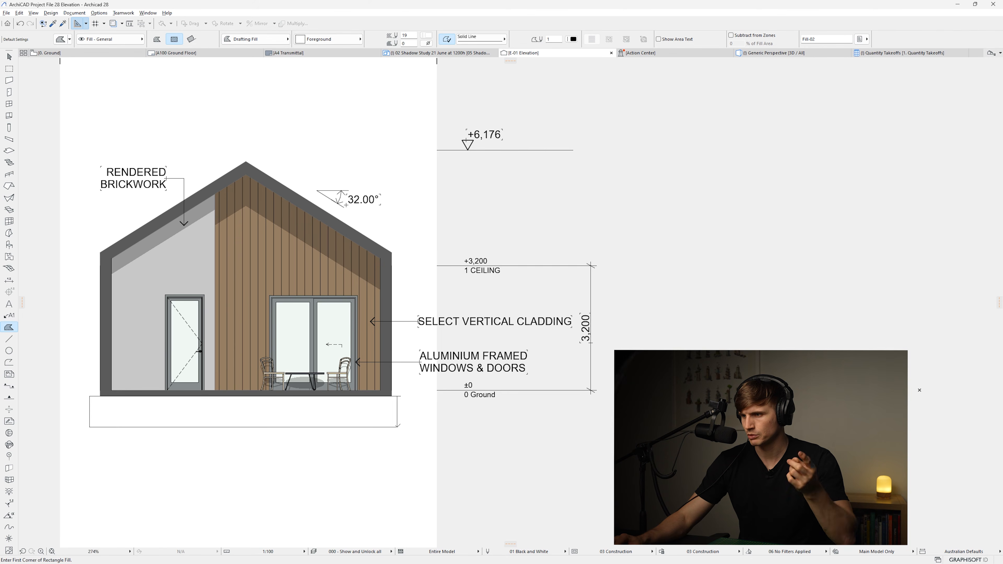
# Turn off the contour line of the new rectangular fill
pyautogui.press('Escape')
pyautogui.click(379, 413)
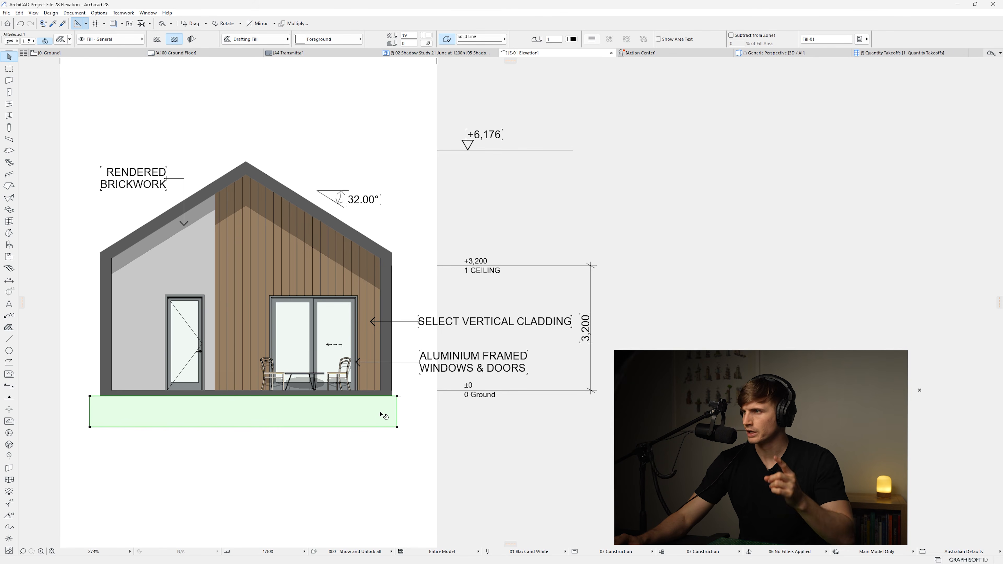
pyautogui.click(448, 40)
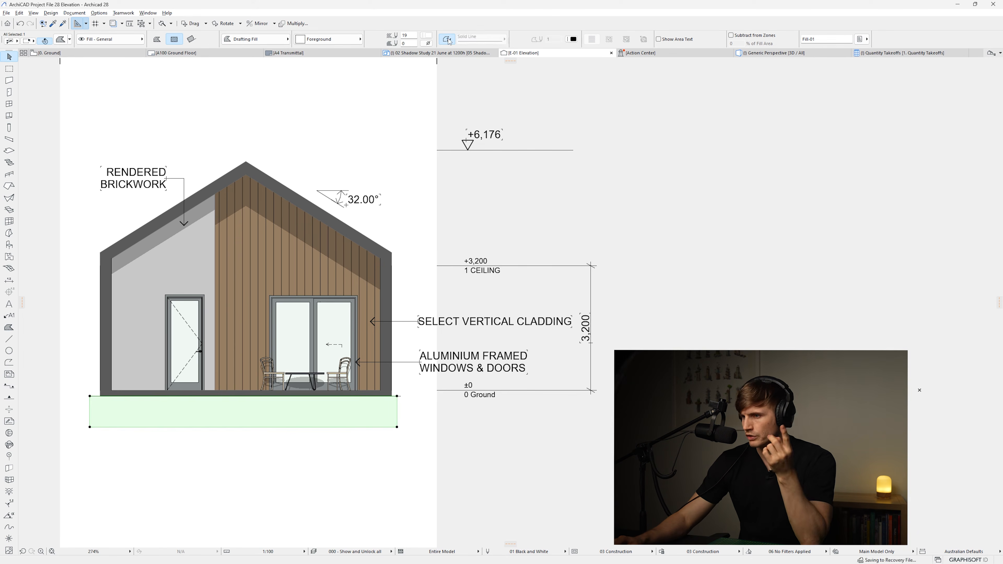
pyautogui.press('Escape')
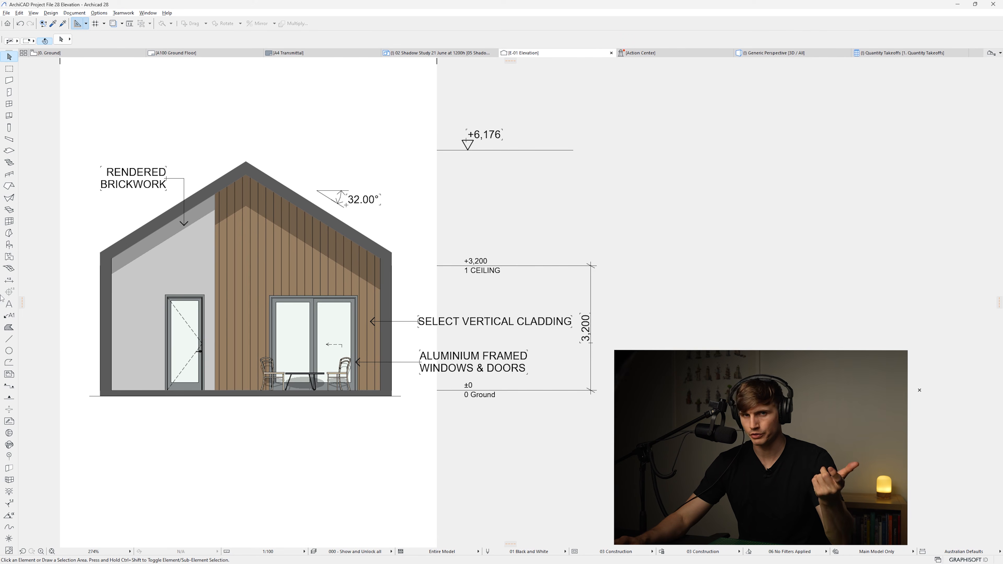
# Add the text label "G.L" beside the right end of the ground line
pyautogui.click(9, 304)
pyautogui.click(406, 398)
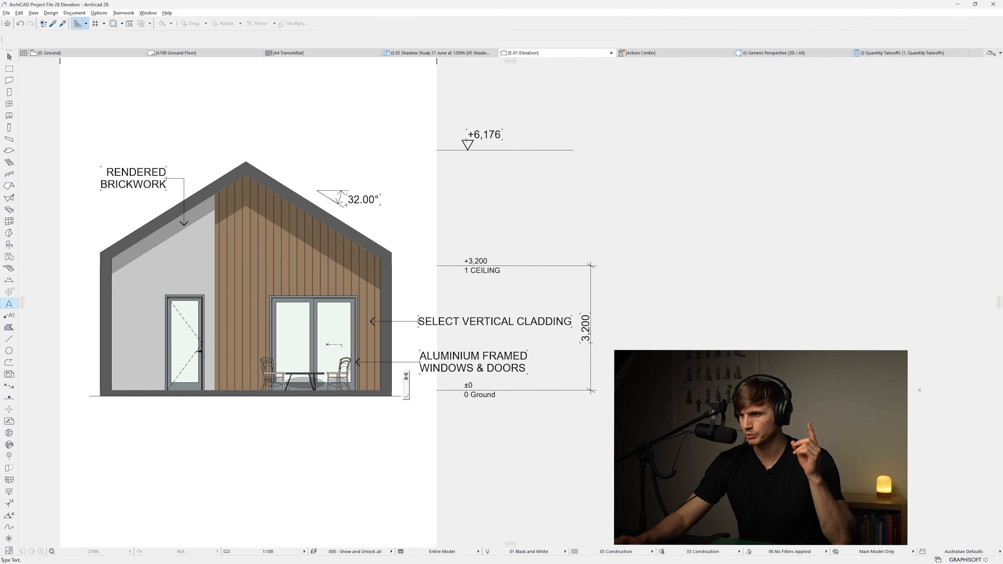
pyautogui.write('G.')
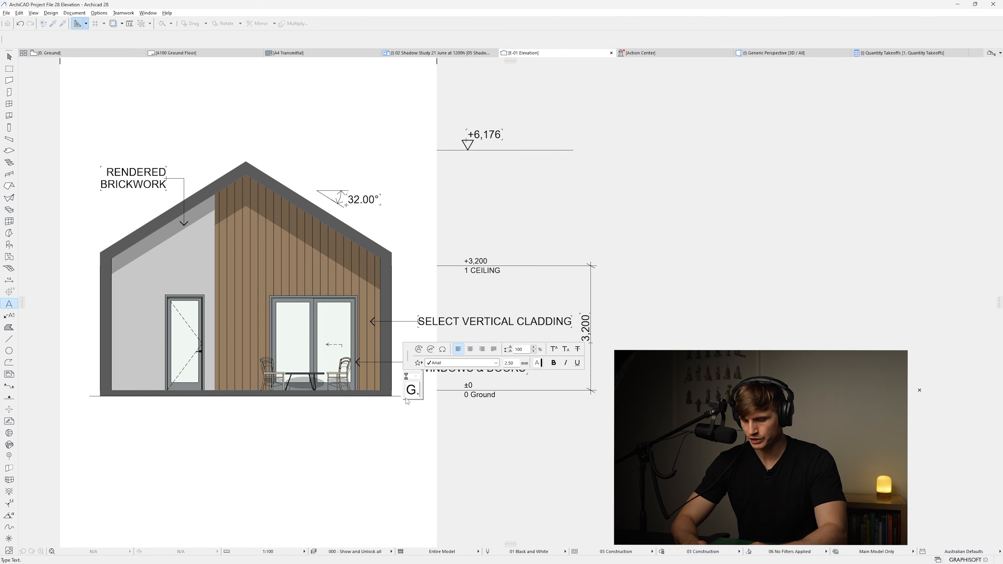
pyautogui.write('L')
pyautogui.click(422, 422)
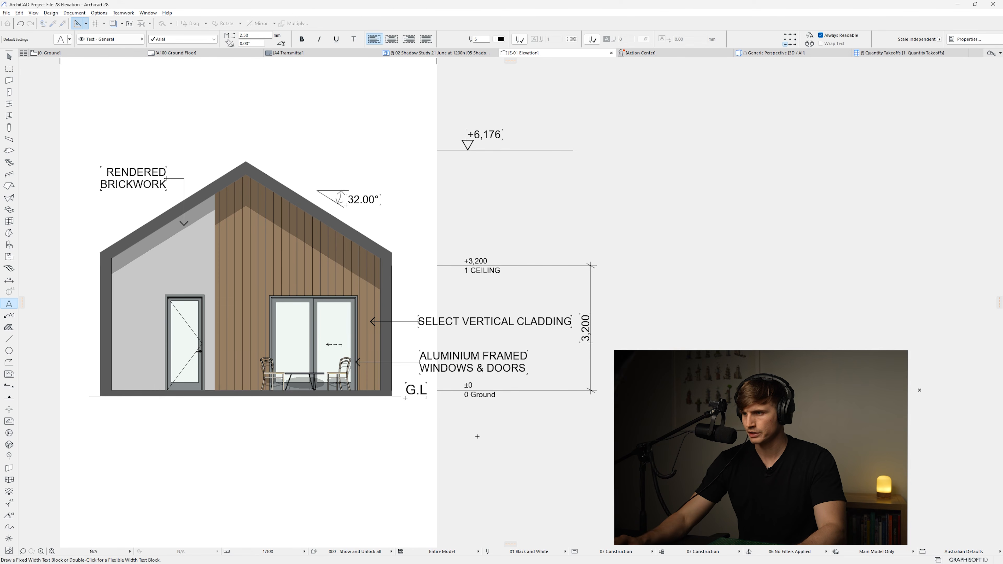
# Move the G.L label just below the ground line end and set its text size to 2.00 mm
pyautogui.press('Escape')
pyautogui.click(410, 389)
pyautogui.moveTo(406, 383); pyautogui.dragTo(400, 397)
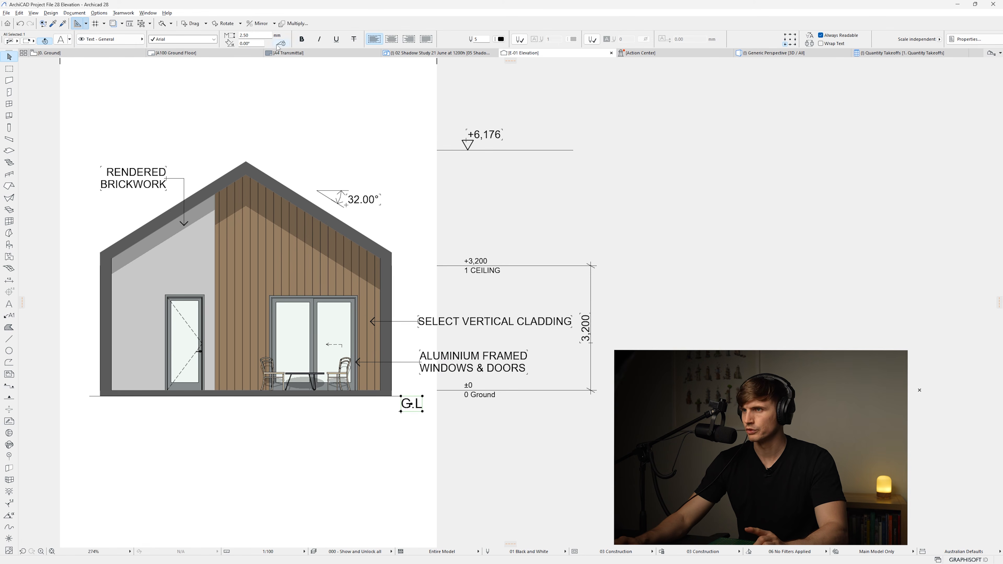
pyautogui.write('2')
pyautogui.press('Return')
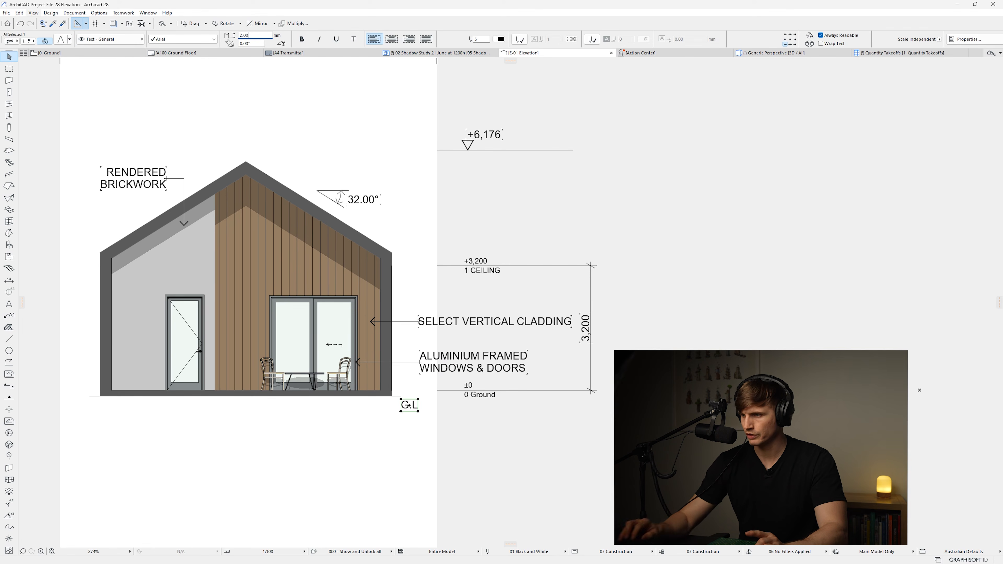
# Nudge the G.L label slightly upward
pyautogui.moveTo(401, 399); pyautogui.dragTo(401, 397)
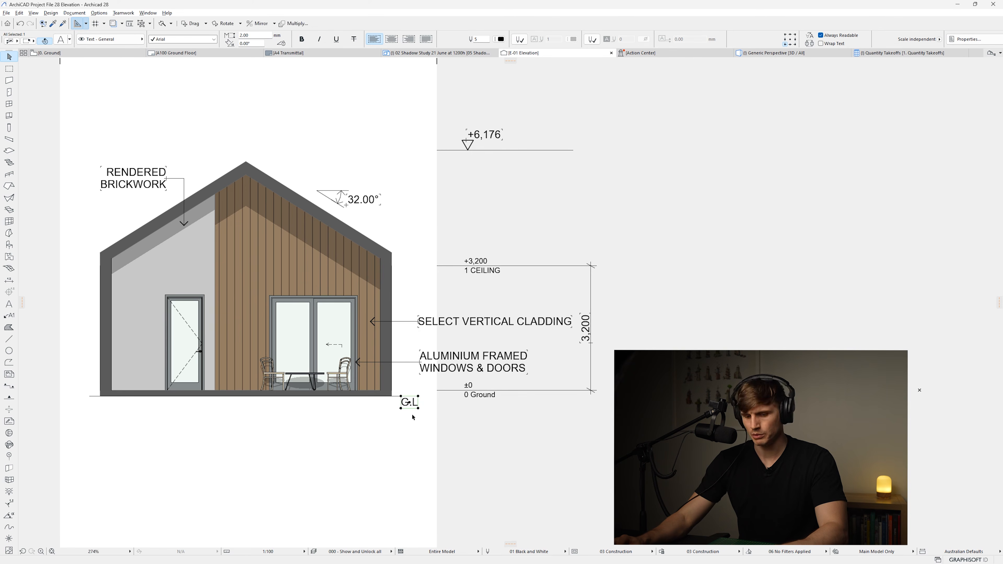
pyautogui.hotkey('ctrl', 'd')
pyautogui.click(400, 396)
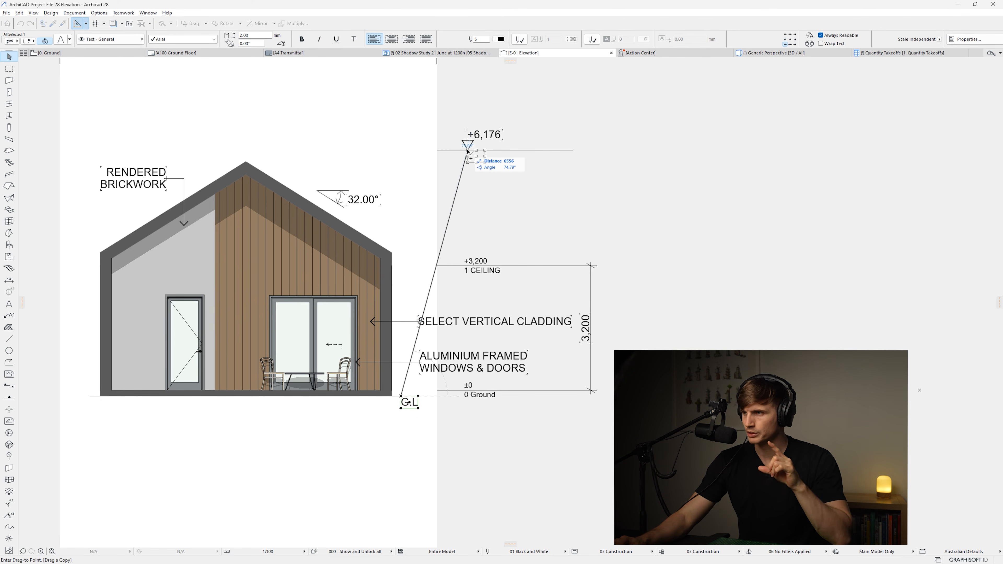
pyautogui.press('Escape')
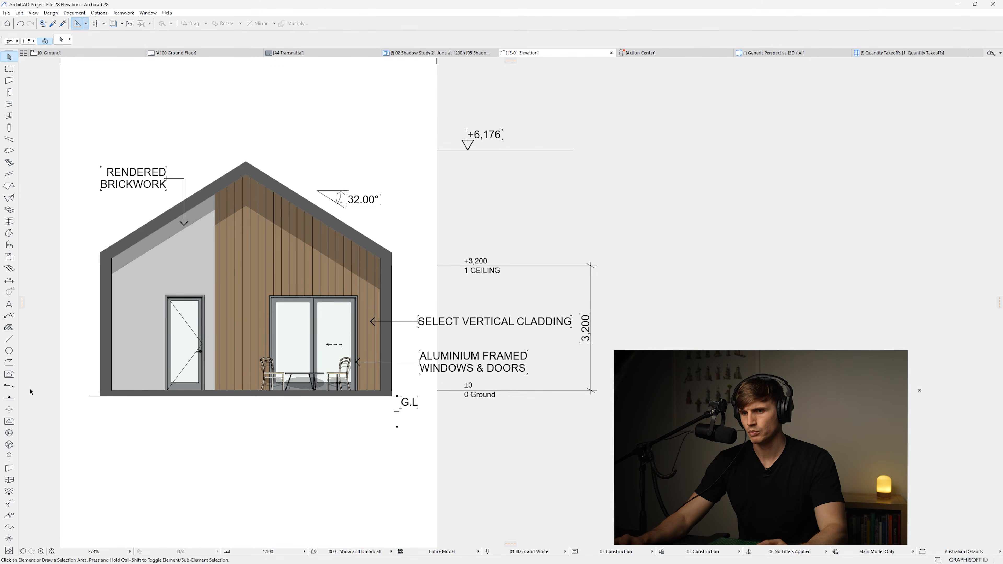
# Add the text "RIDGE HEIGHT" under the ridge level marker, with a text size of 2.5 mm
pyautogui.click(9, 304)
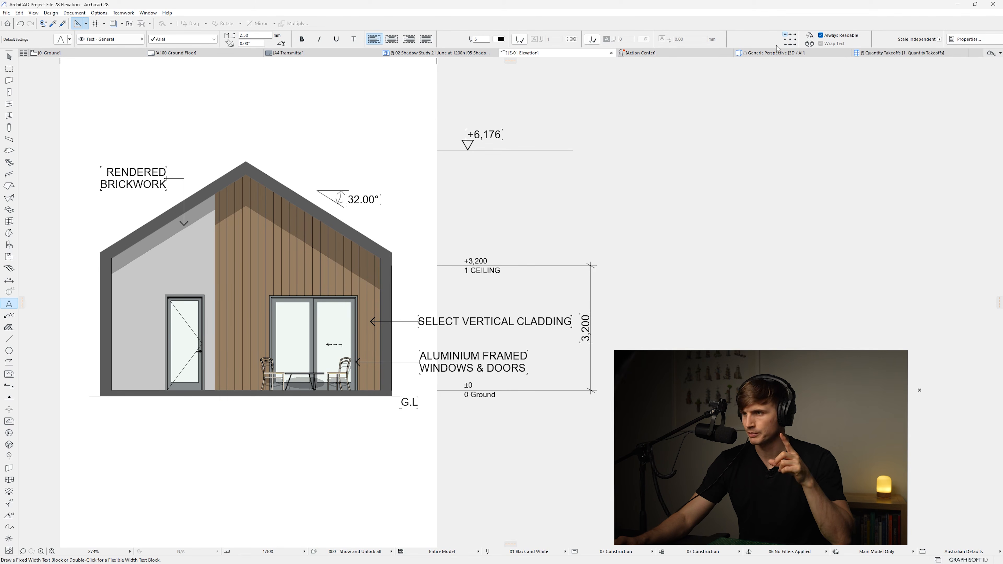
pyautogui.click(466, 139)
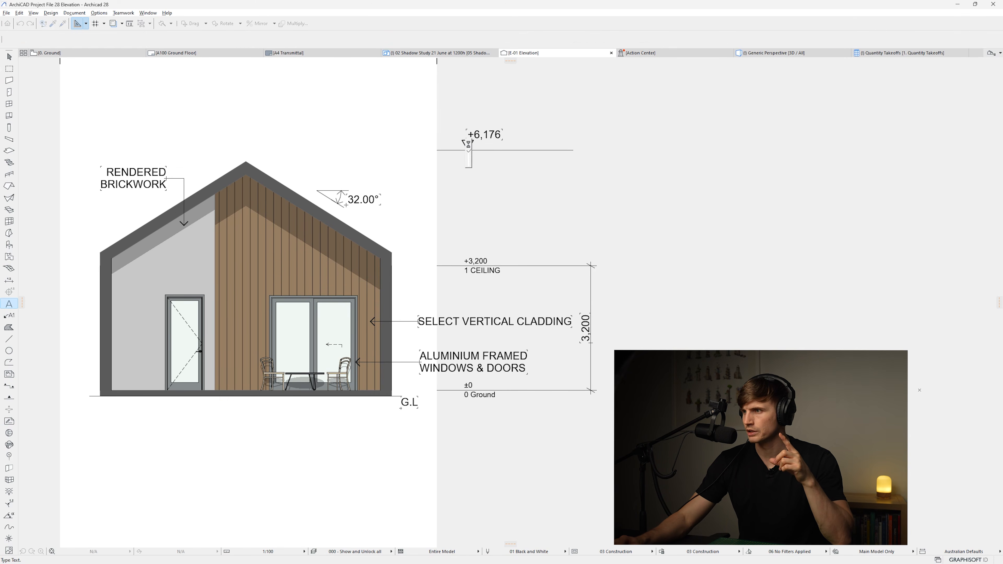
pyautogui.write('RIDGE HEIGHT')
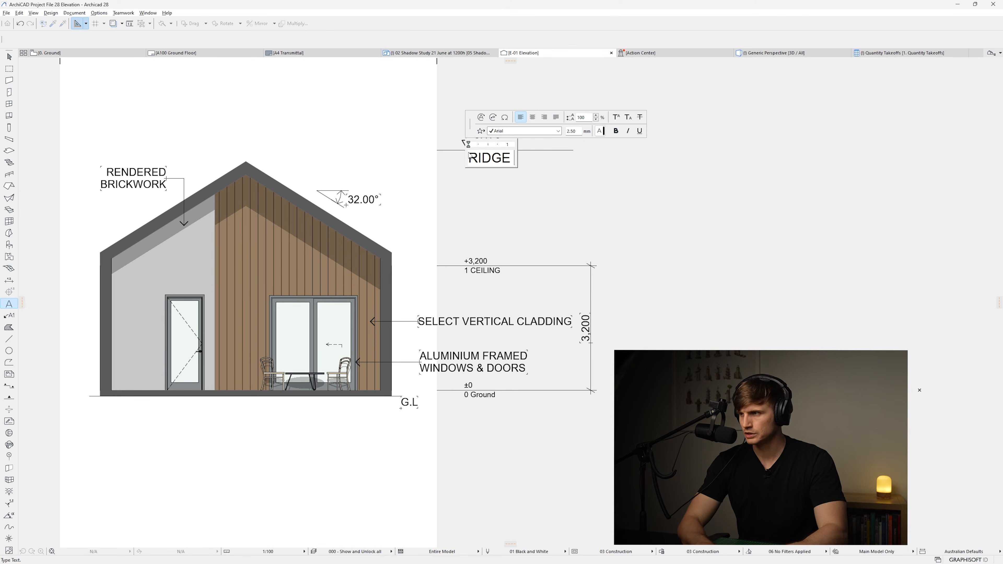
pyautogui.hotkey('ctrl', 'a')
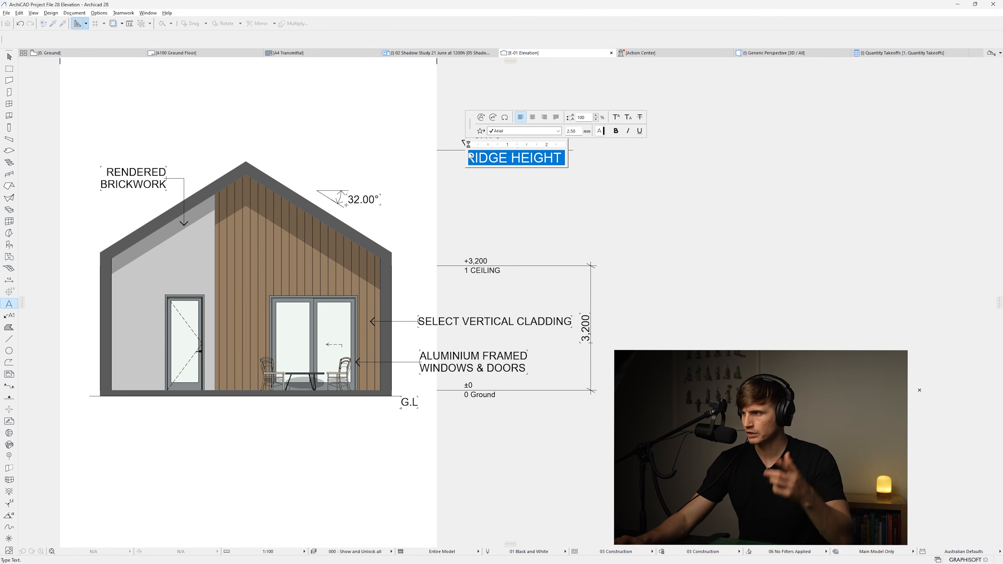
pyautogui.doubleClick(571, 132)
pyautogui.write('2')
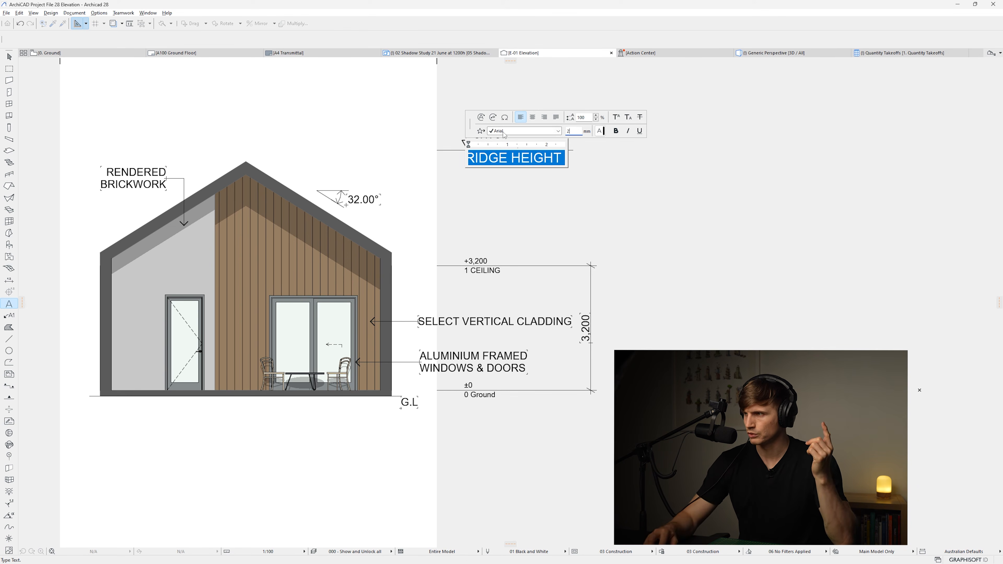
pyautogui.write('.5')
pyautogui.press('Return')
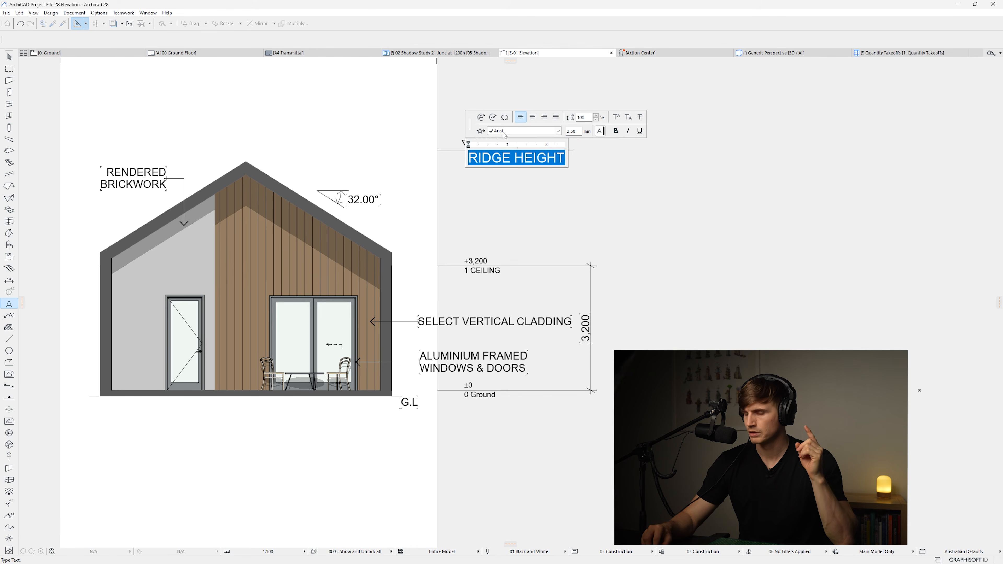
pyautogui.click(530, 244)
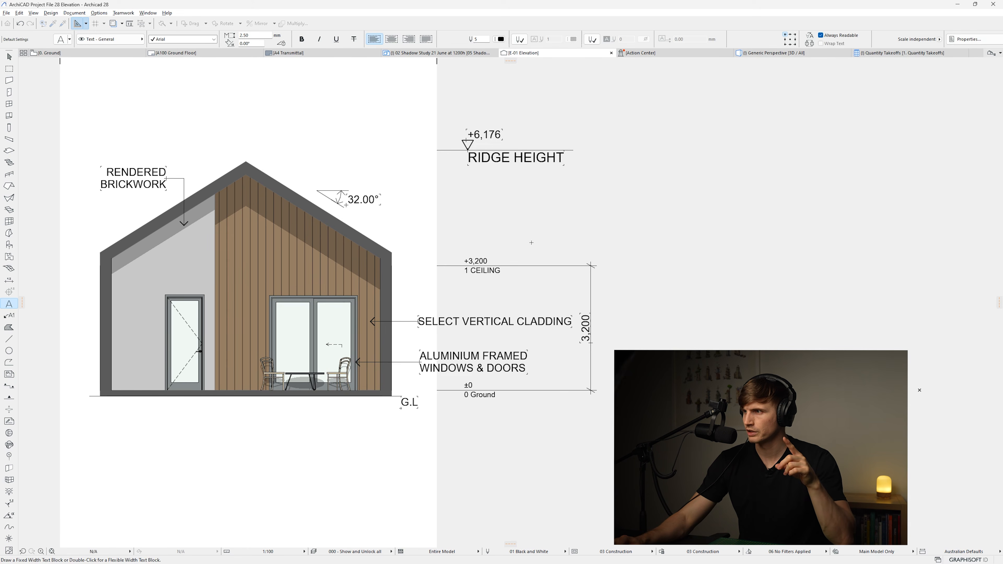
# Set the RIDGE HEIGHT text size to 2.00 mm
pyautogui.press('Escape')
pyautogui.click(516, 162)
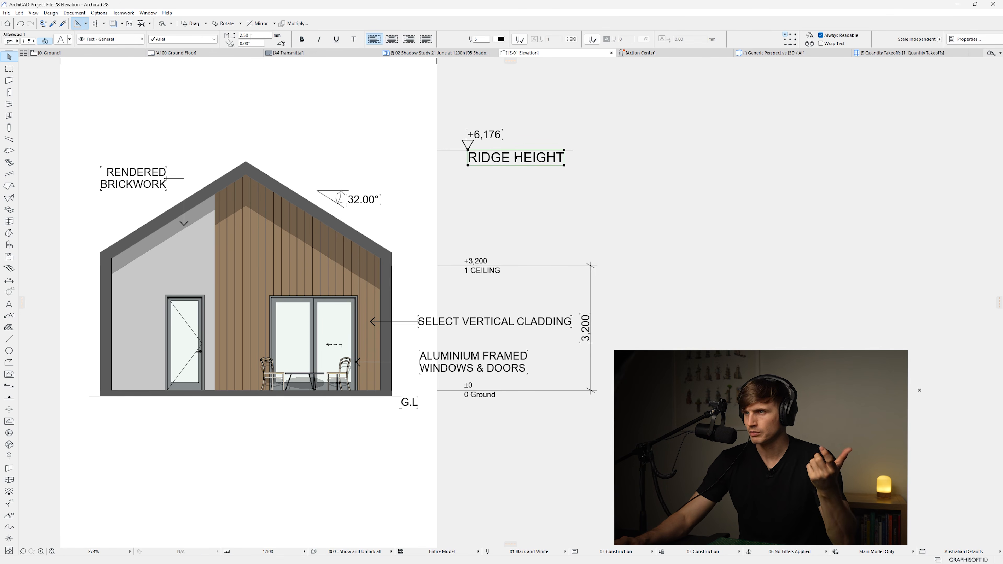
pyautogui.moveTo(256, 36); pyautogui.dragTo(3, 21)
pyautogui.write('2')
pyautogui.press('Return')
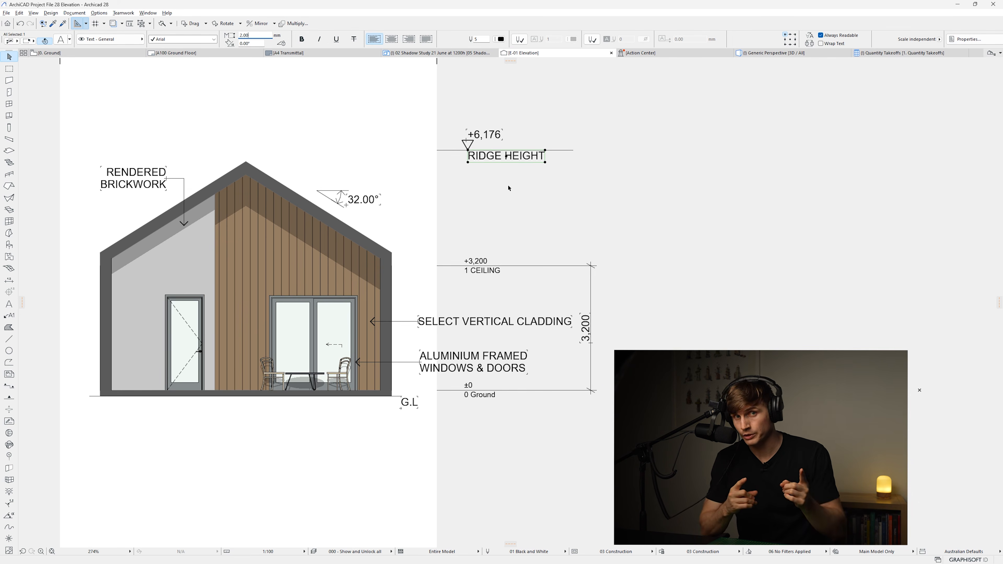
# Reposition the ridge level value so it sits right beside its marker triangle
pyautogui.click(490, 136)
pyautogui.moveTo(502, 140); pyautogui.dragTo(512, 150)
pyautogui.click(521, 131)
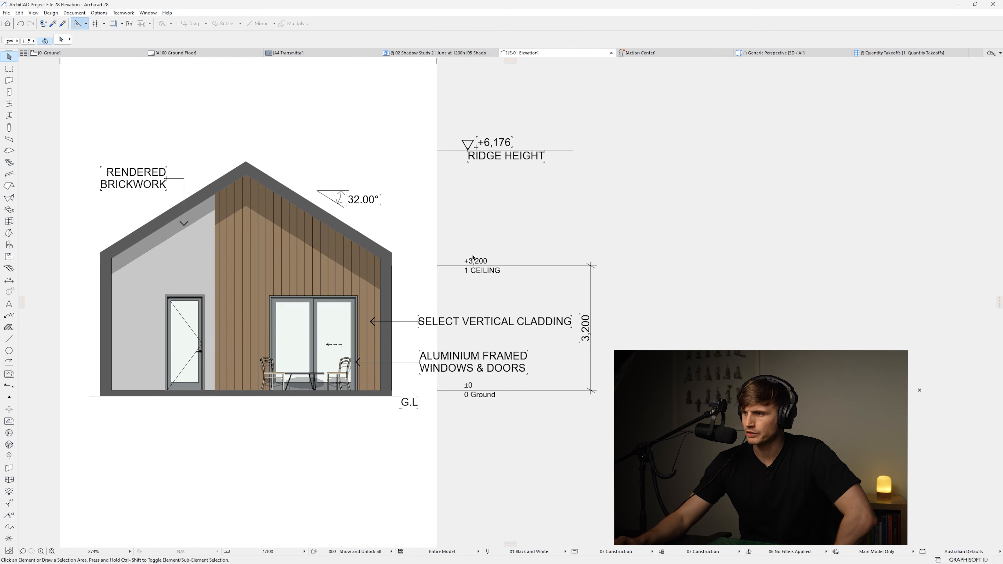
# Open the elevation's settings and set the story levels text size to 2 mm
pyautogui.rightClick(540, 56)
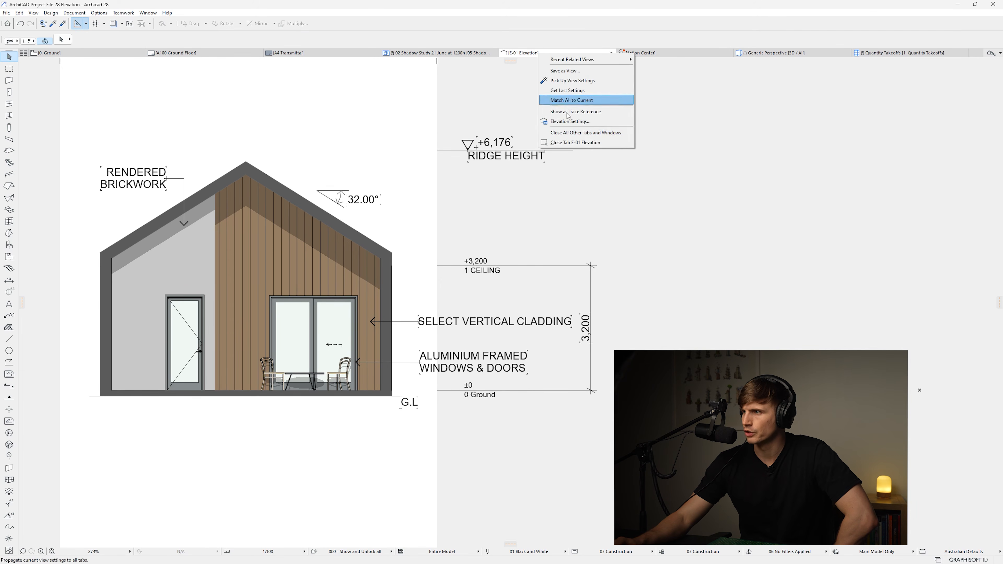
pyautogui.click(570, 125)
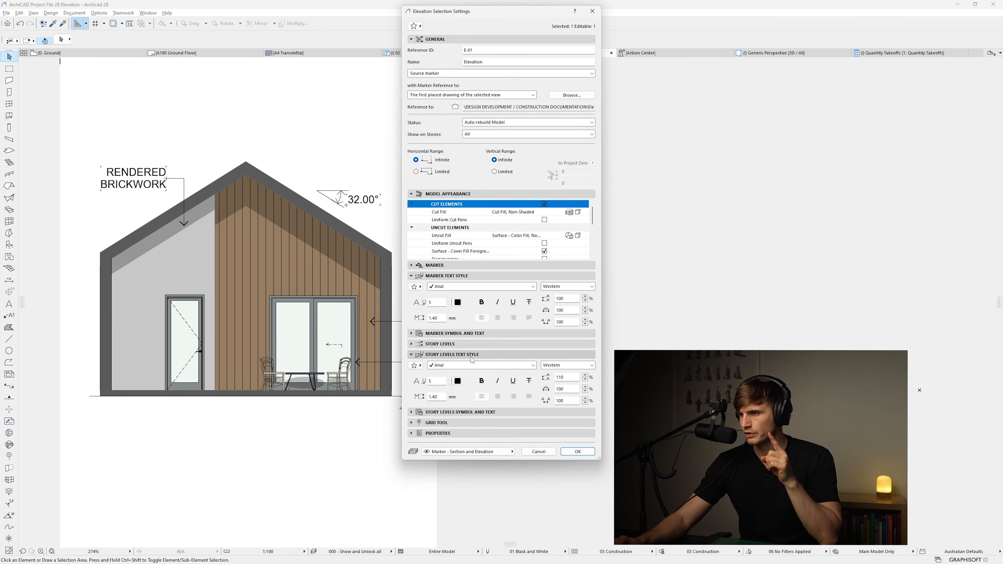
pyautogui.doubleClick(439, 397)
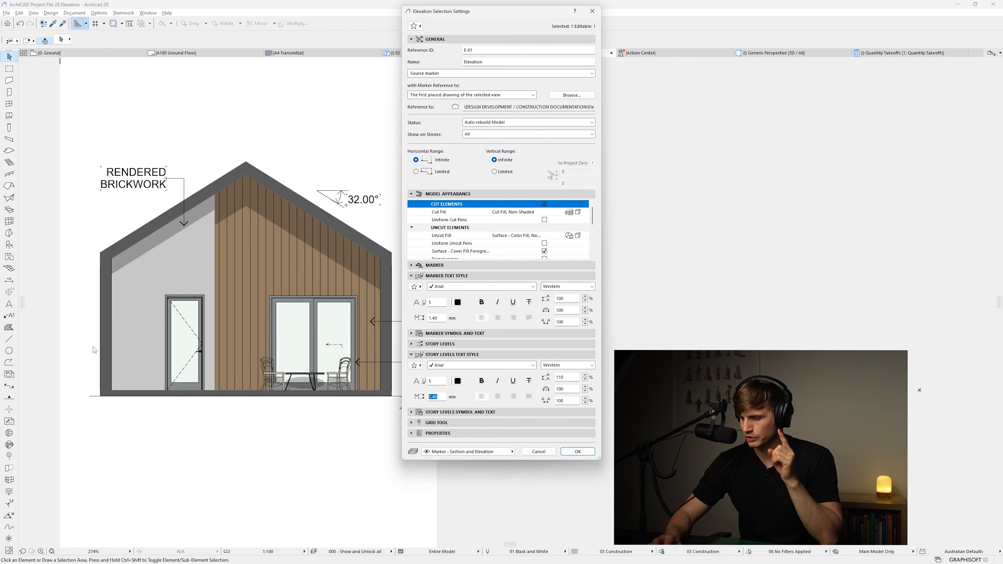
pyautogui.write('2')
pyautogui.press('Return')
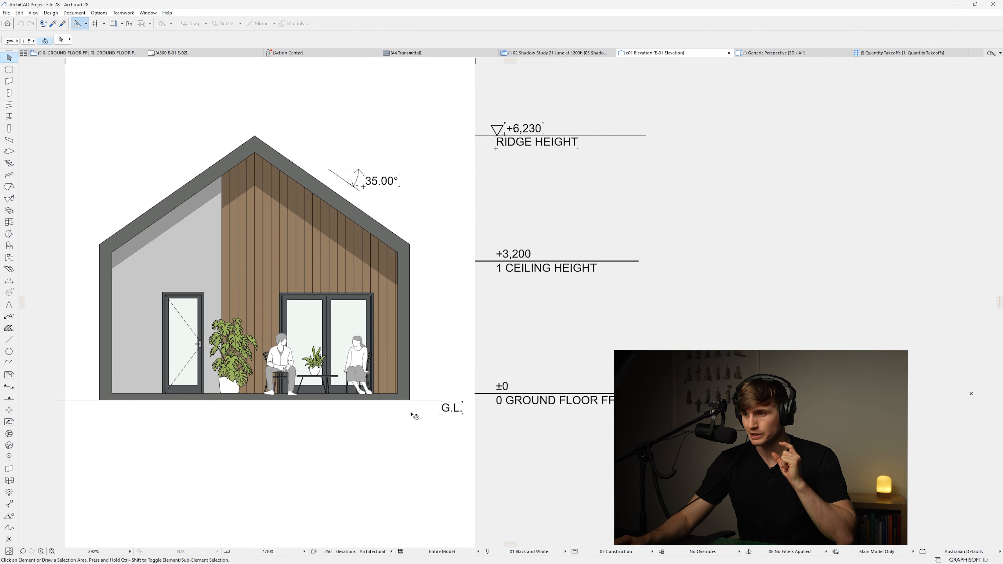
# Inspect the people and plant figures in the finished example elevation
pyautogui.click(357, 359)
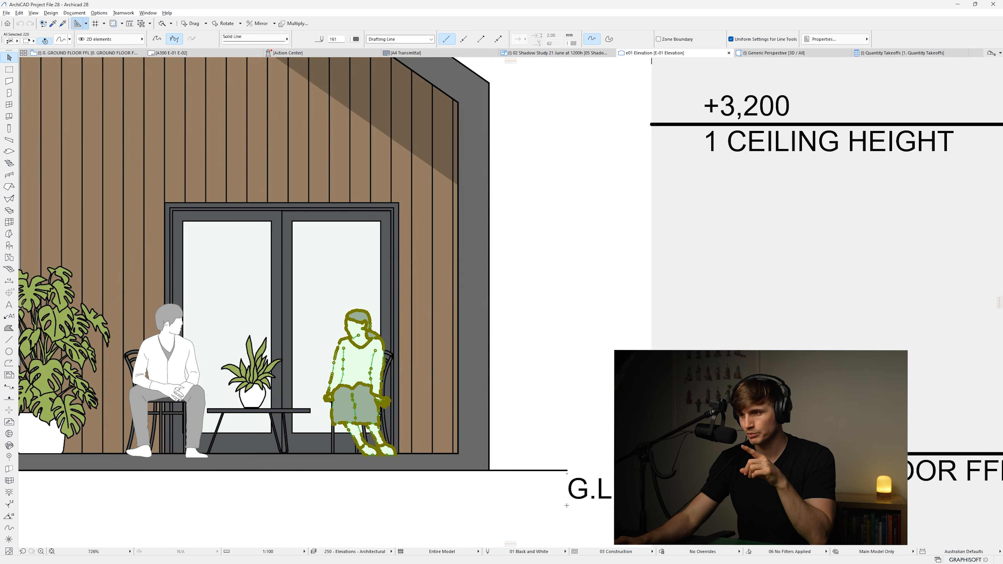
pyautogui.scroll(4, 358, 354)
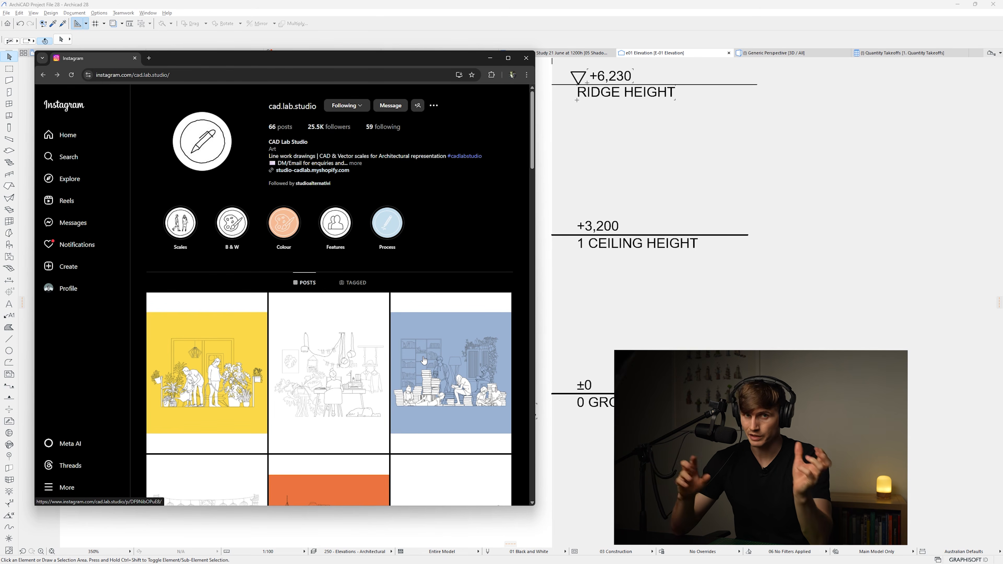
pyautogui.click(603, 335)
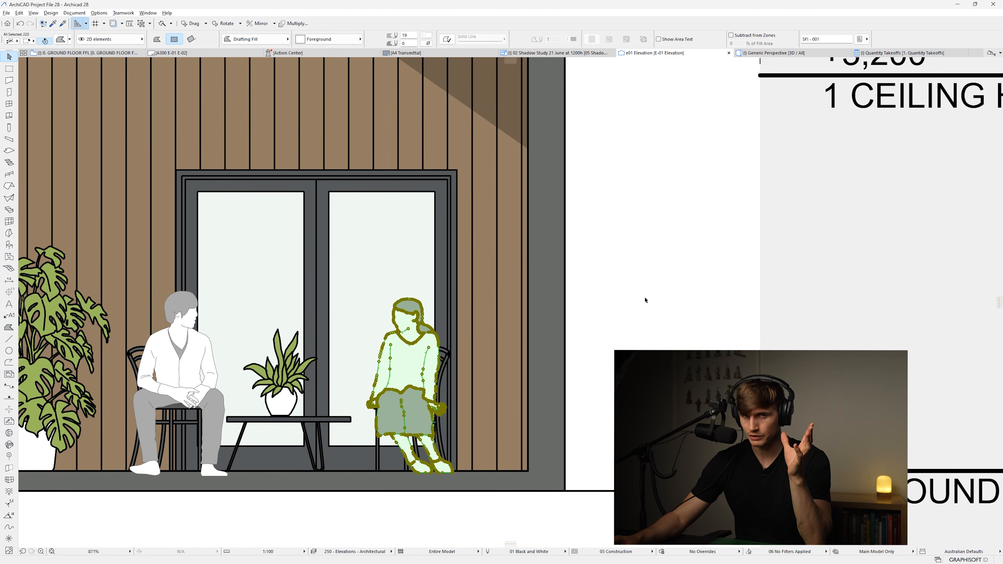
pyautogui.click(651, 294)
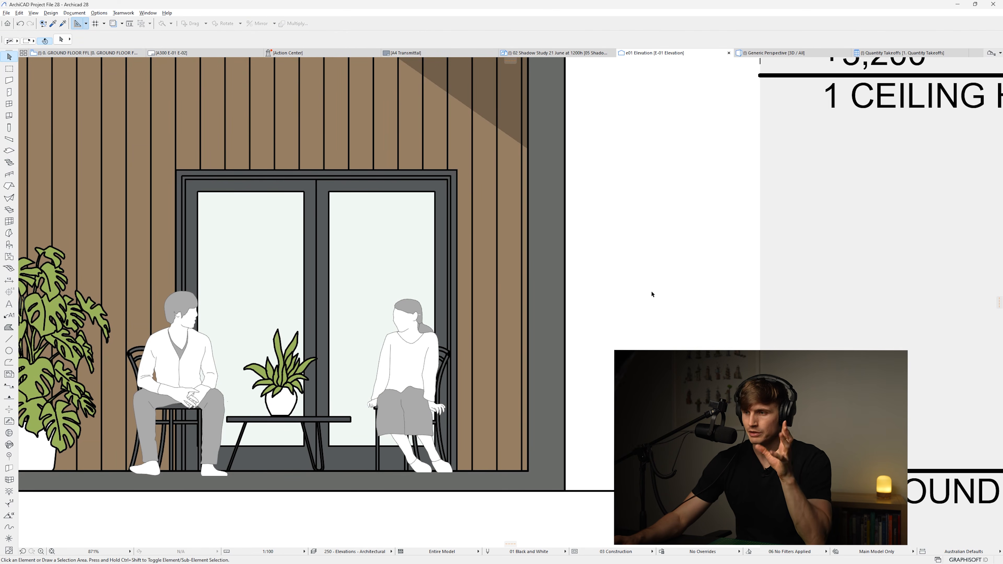
pyautogui.scroll(-5, 650, 295)
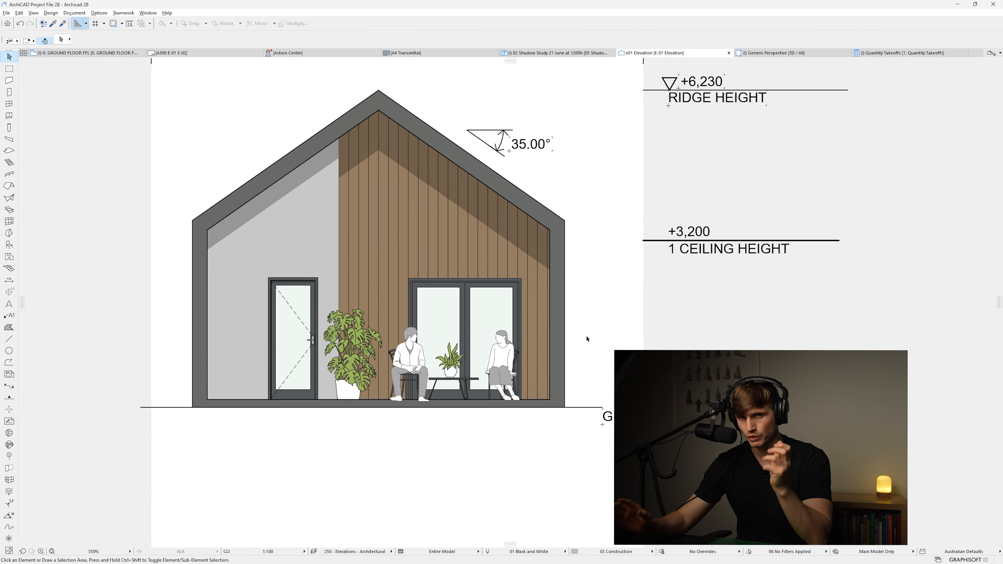